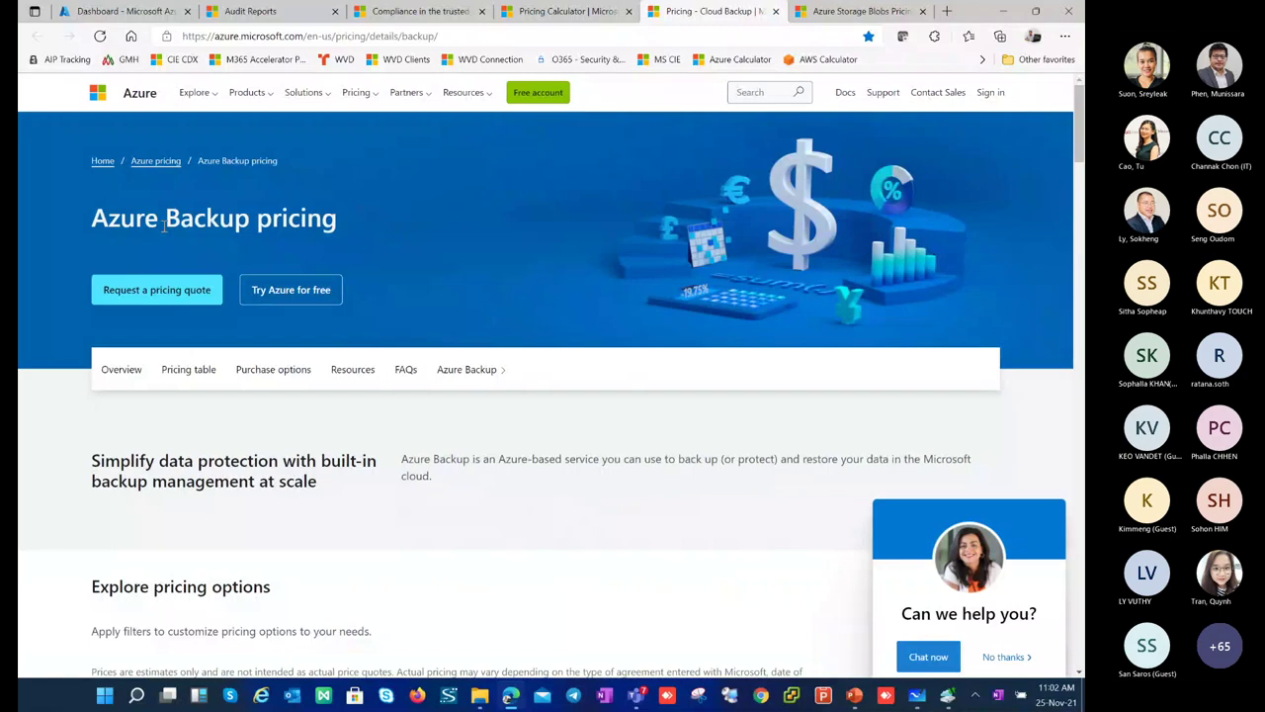
# Step: Examine the Azure Backup monthly prices by instance size for Azure VMs and on-premises servers in Southeast Asia
pyautogui.scroll(-5, 386, 440)
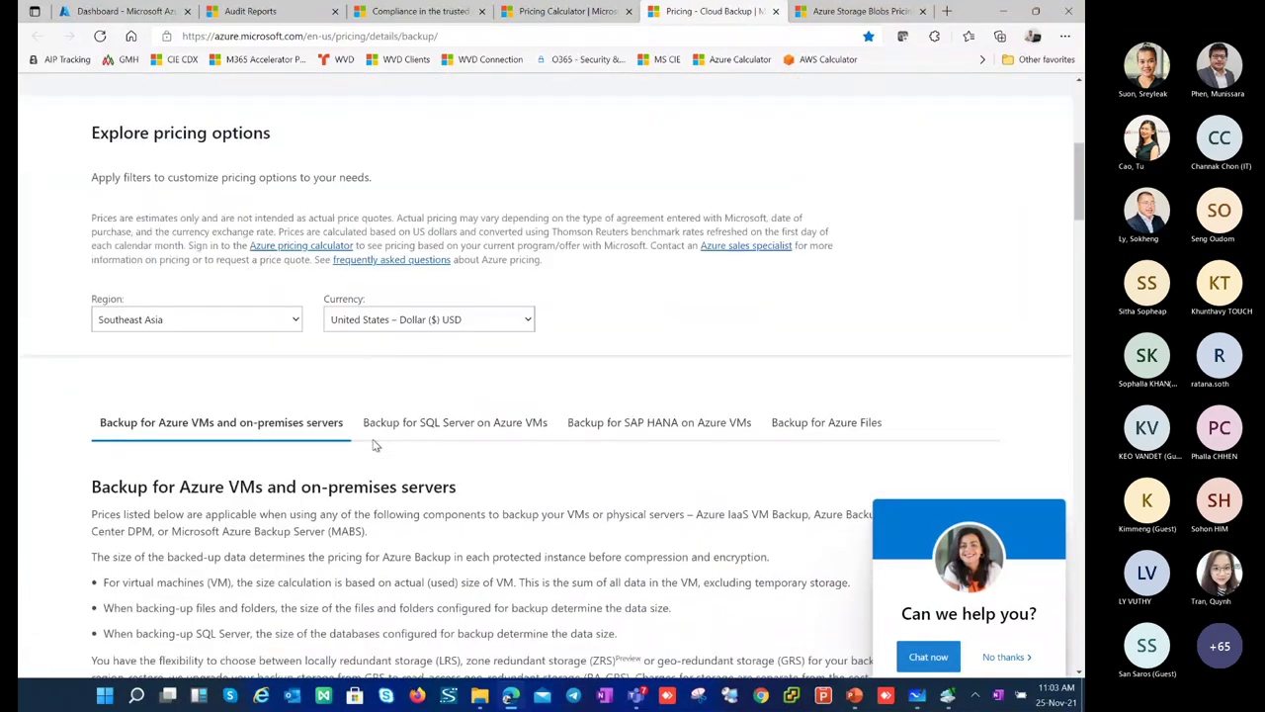
pyautogui.scroll(3, 374, 445)
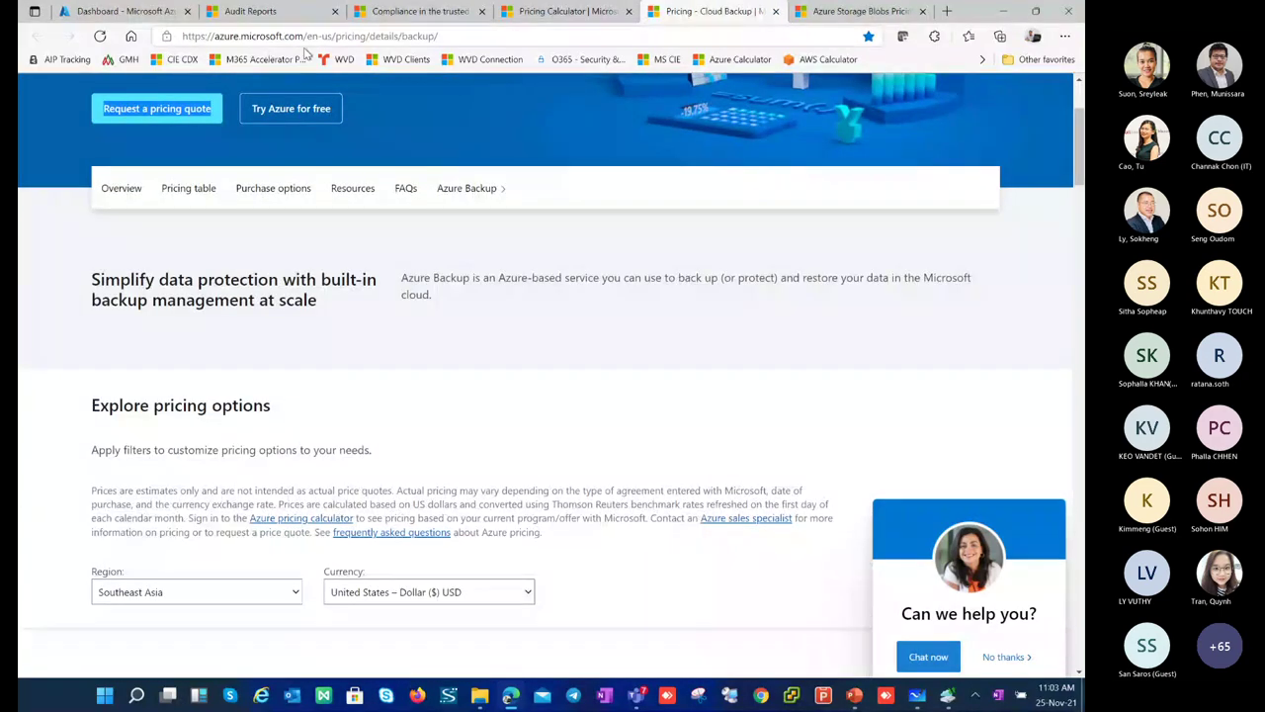
pyautogui.scroll(-5, 290, 455)
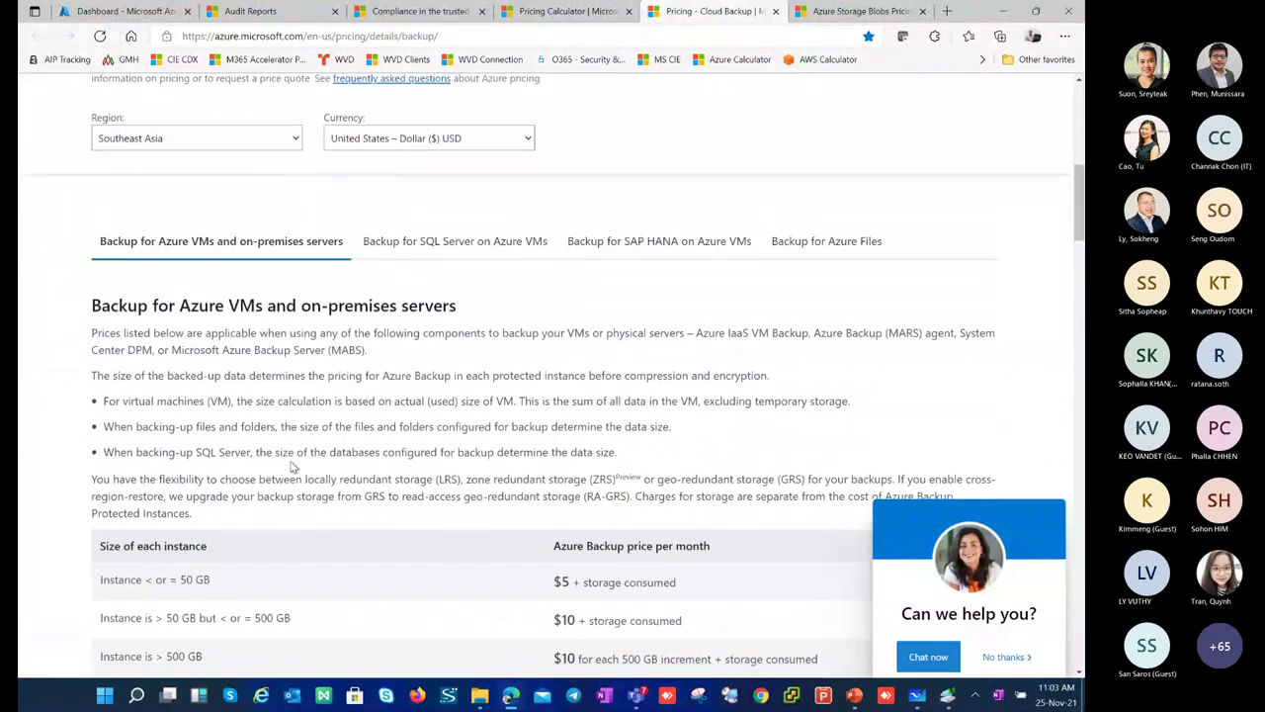
pyautogui.scroll(-1, 292, 466)
pyautogui.scroll(-1, 291, 467)
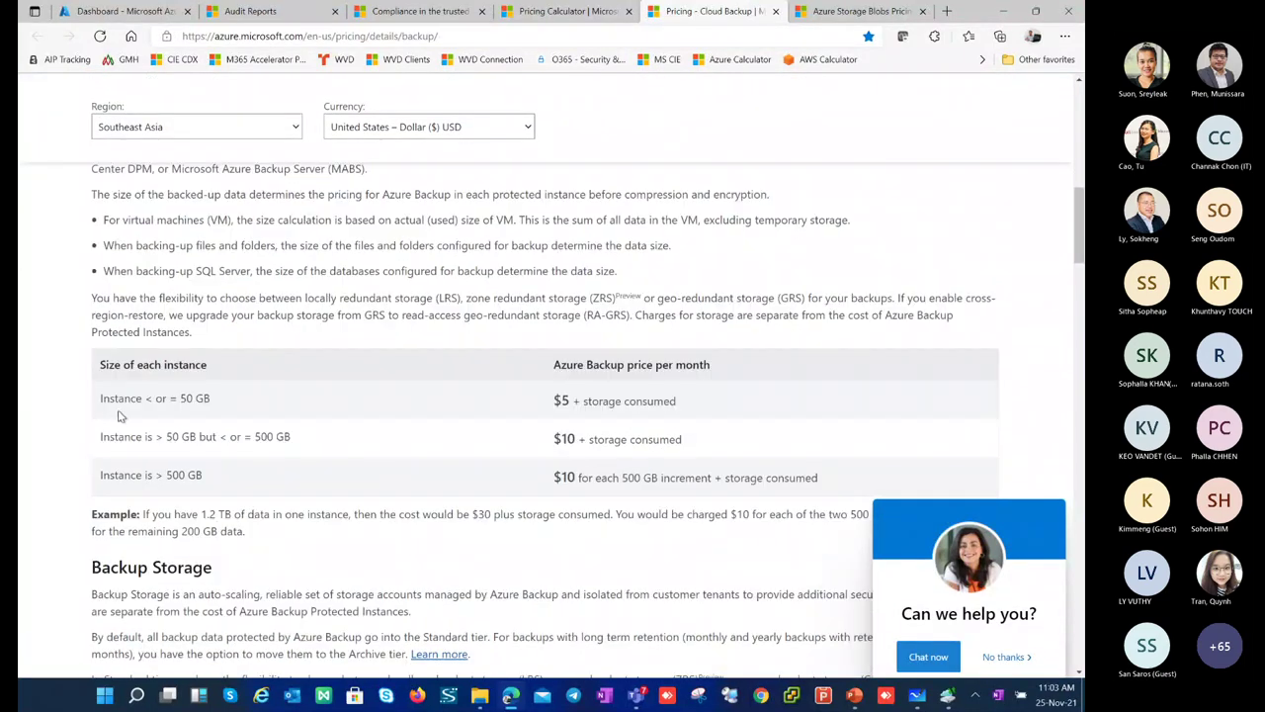
pyautogui.moveTo(102, 399); pyautogui.dragTo(218, 390)
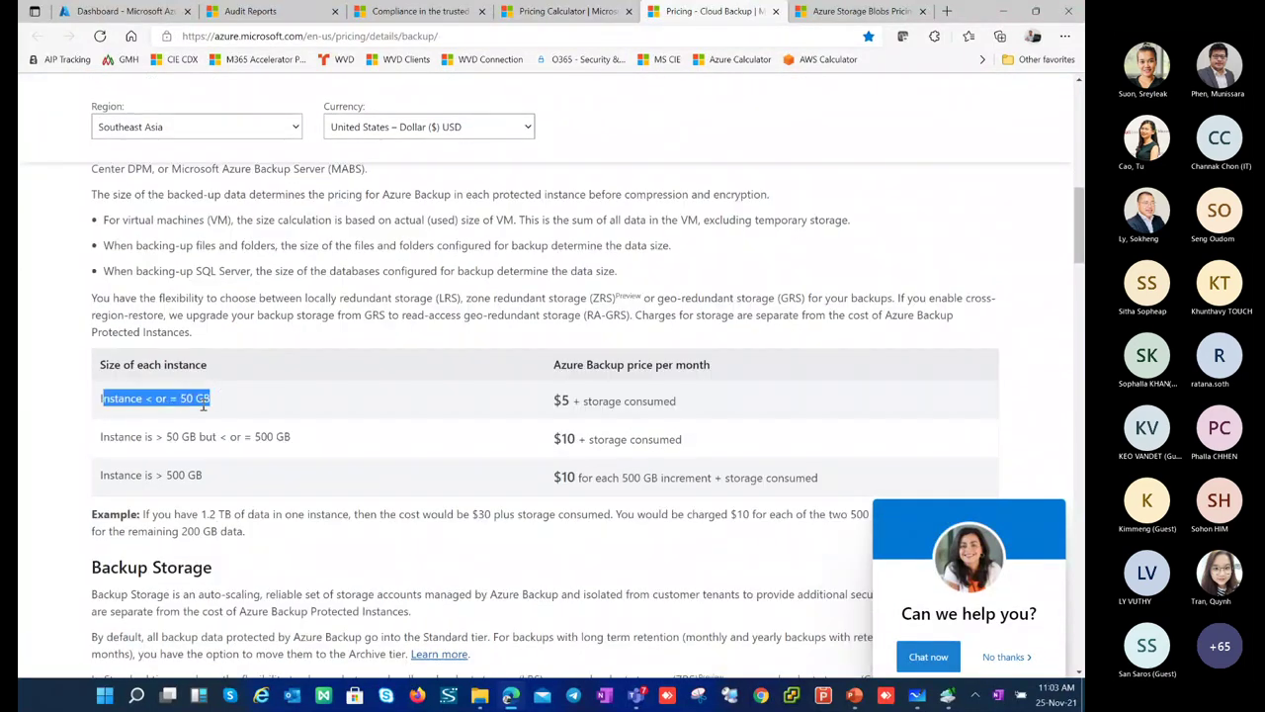
pyautogui.click(191, 404)
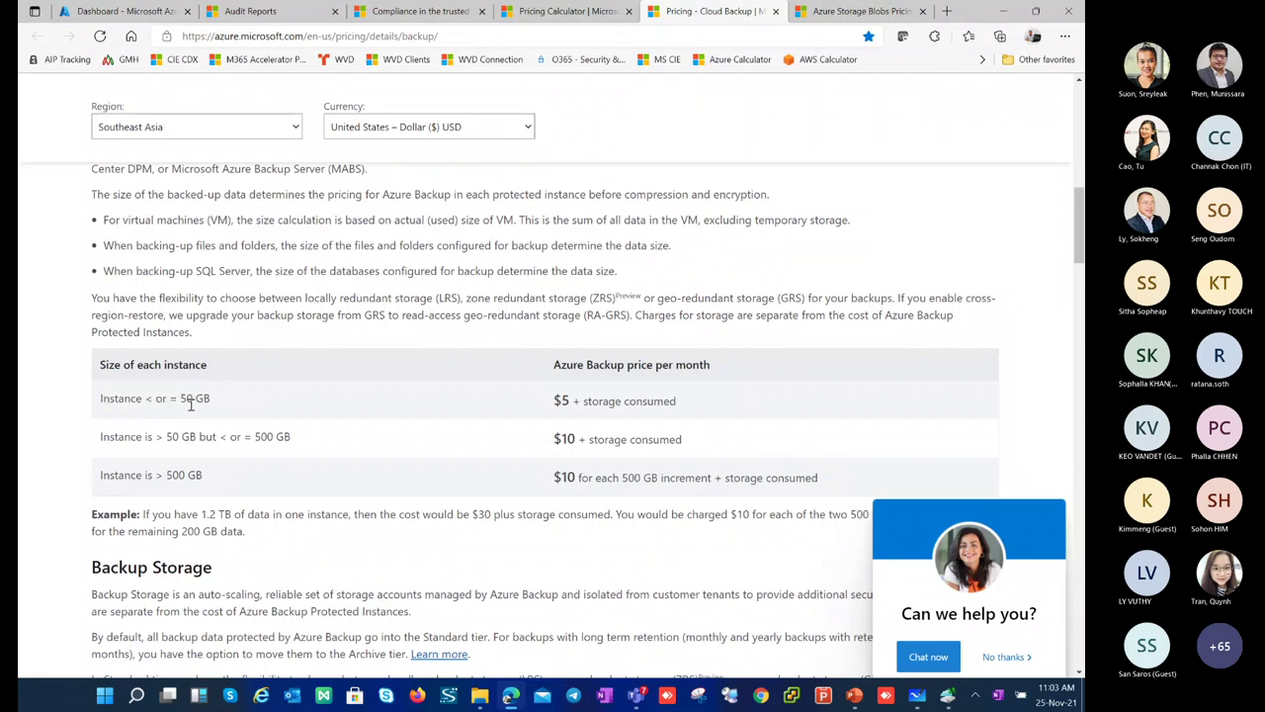
pyautogui.moveTo(554, 401); pyautogui.dragTo(676, 402)
pyautogui.moveTo(173, 437); pyautogui.dragTo(267, 437)
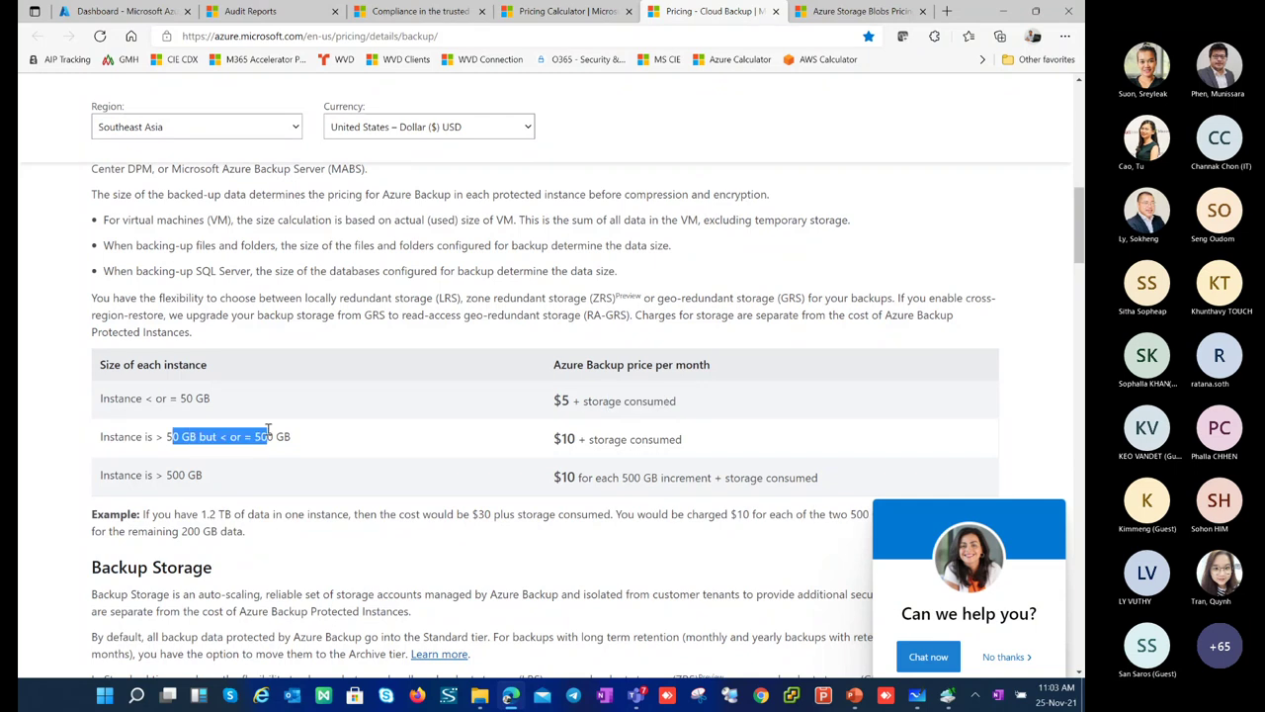
pyautogui.moveTo(564, 434); pyautogui.dragTo(641, 439)
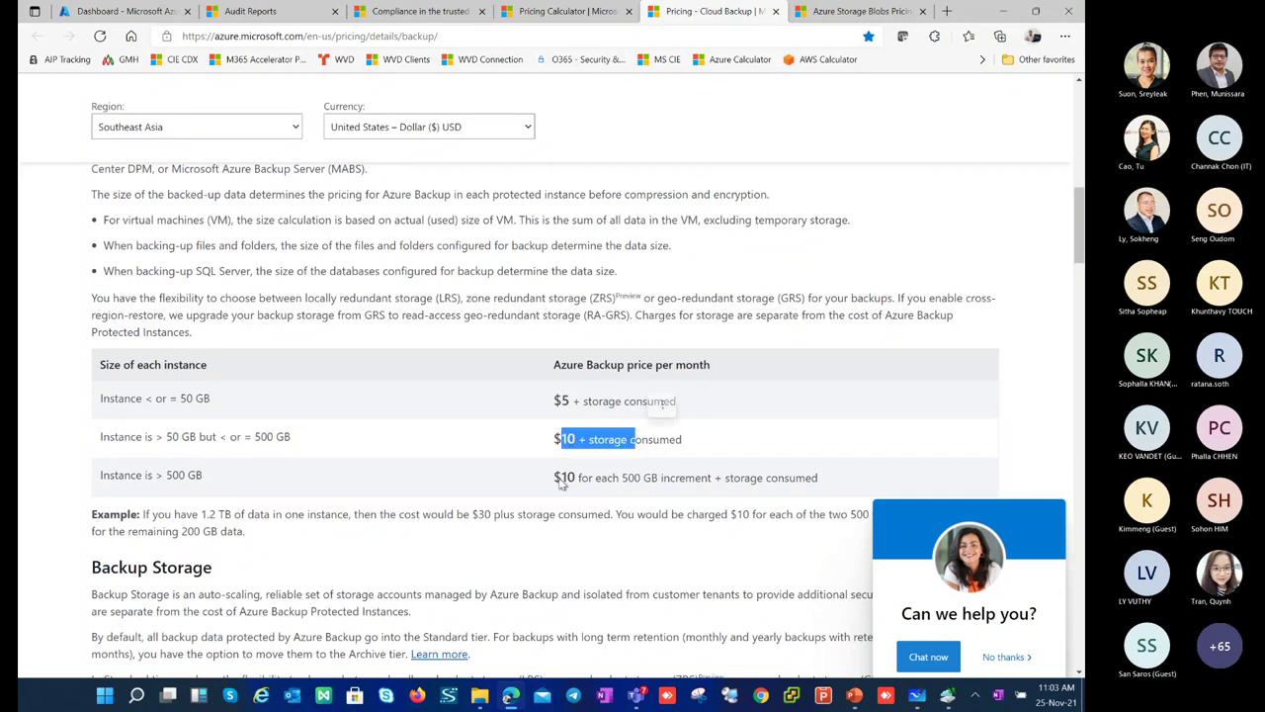
pyautogui.moveTo(562, 477); pyautogui.dragTo(635, 479)
pyautogui.moveTo(204, 476); pyautogui.dragTo(118, 476)
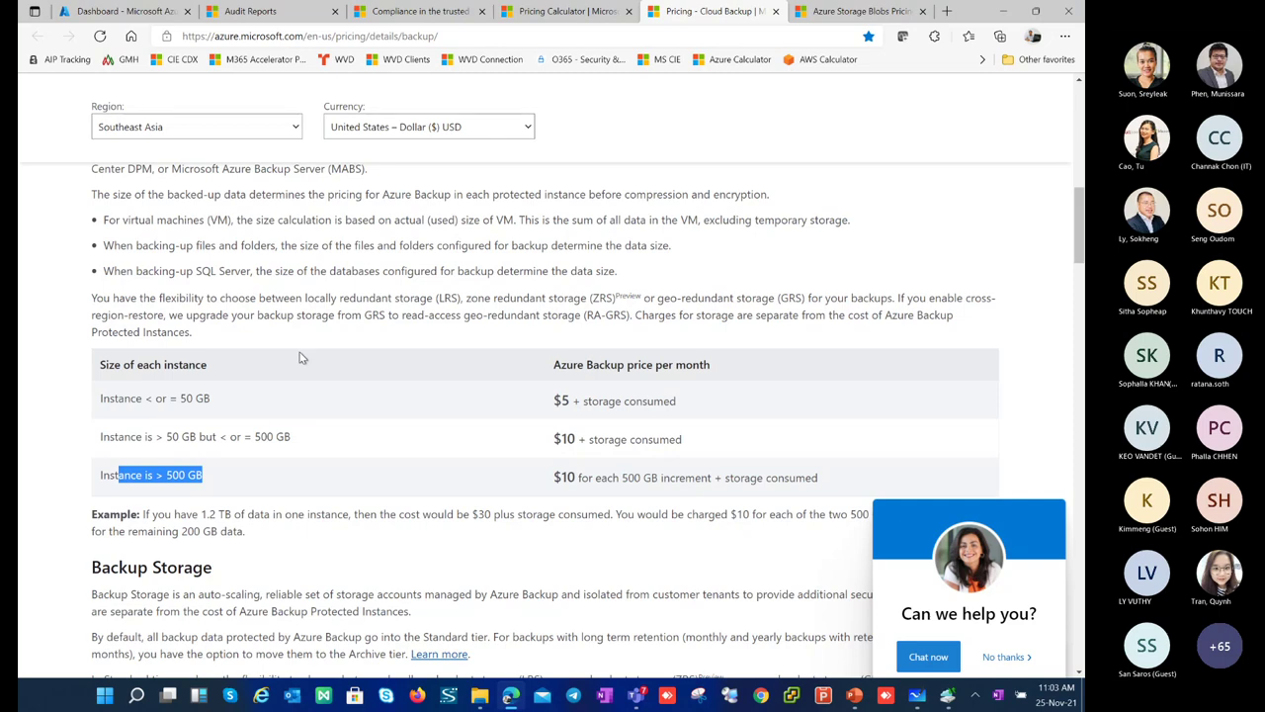
pyautogui.scroll(10, 302, 353)
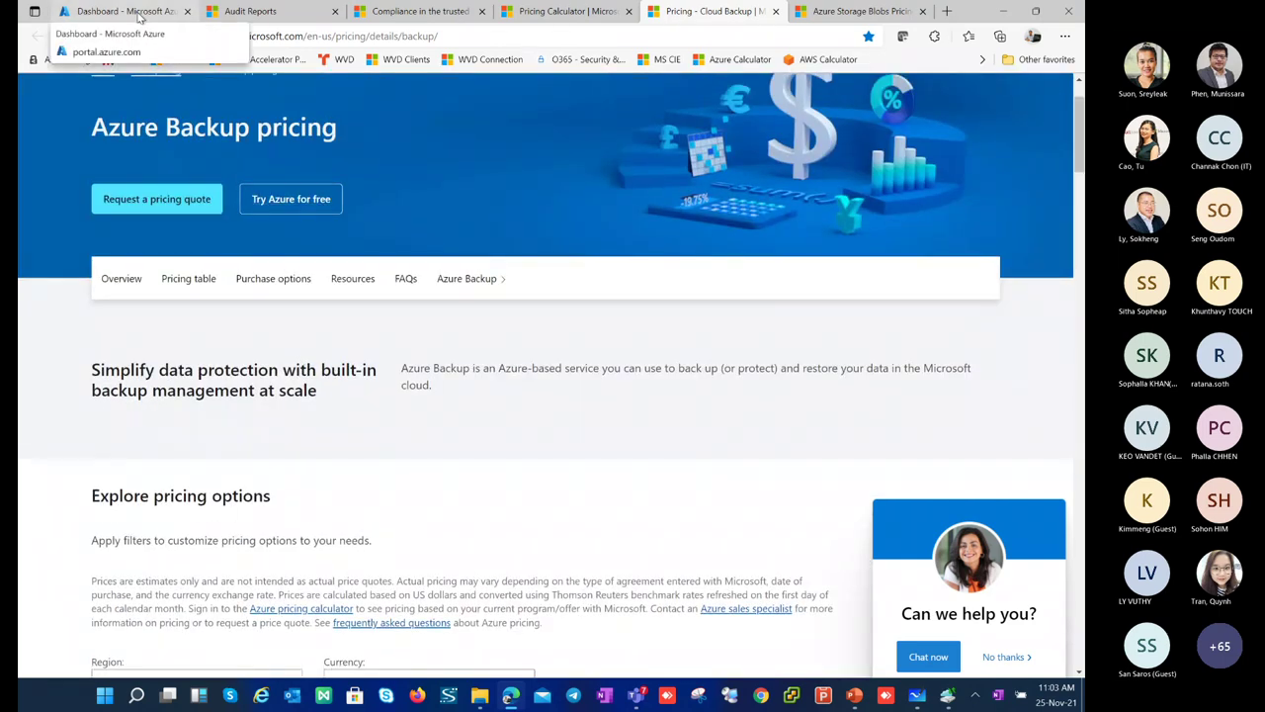
pyautogui.scroll(1, 524, 254)
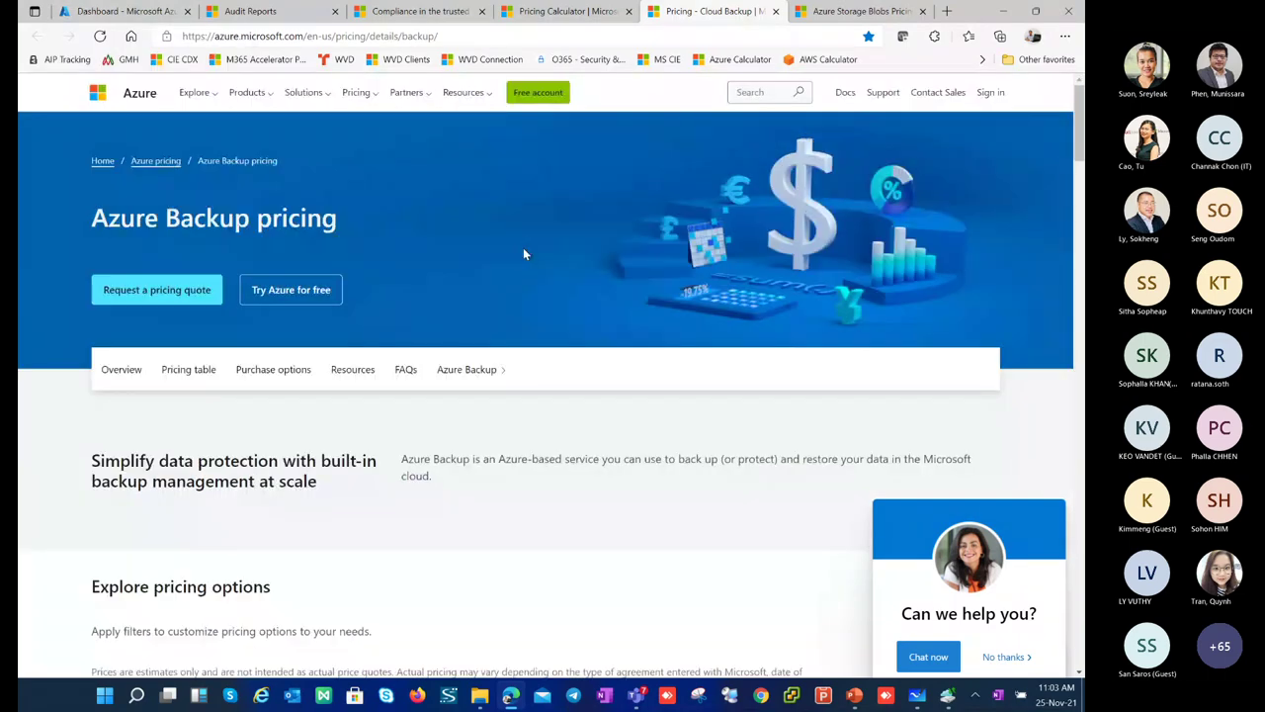
# Step: Open the Azure pricing calculator from the saved favorites and look over its product list
pyautogui.click(733, 61)
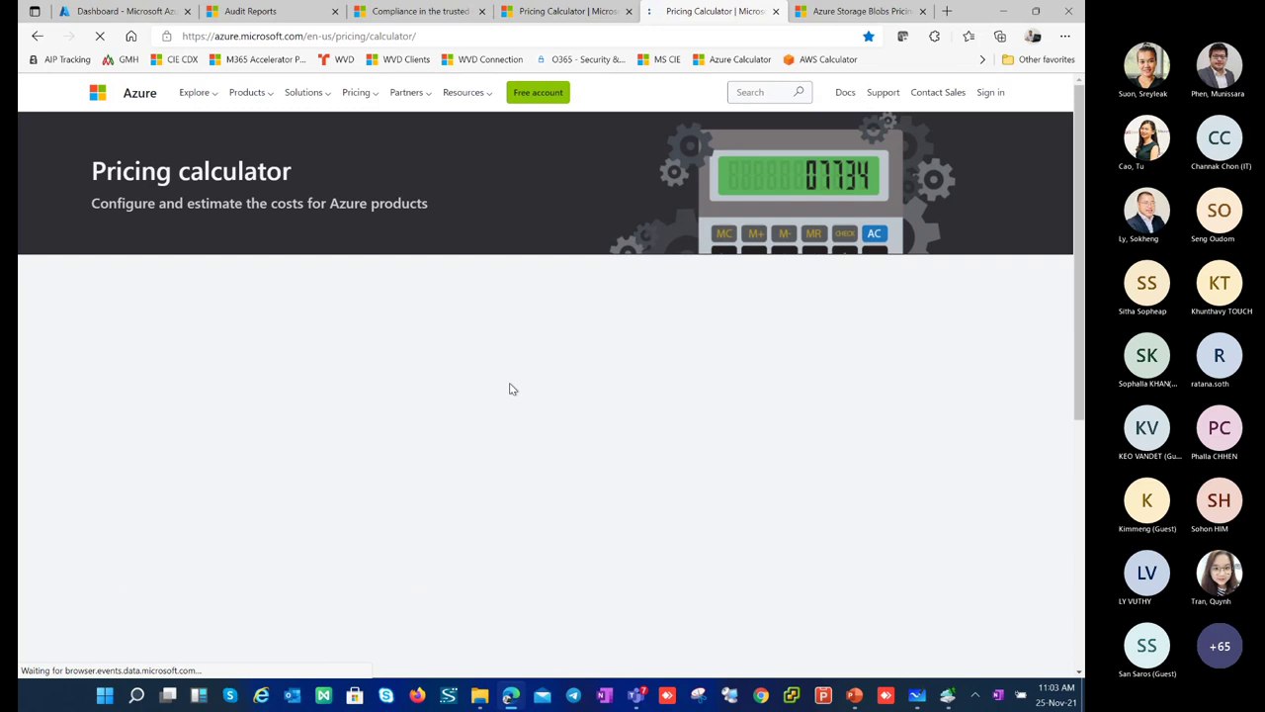
pyautogui.moveTo(123, 168); pyautogui.dragTo(276, 173)
pyautogui.click(559, 386)
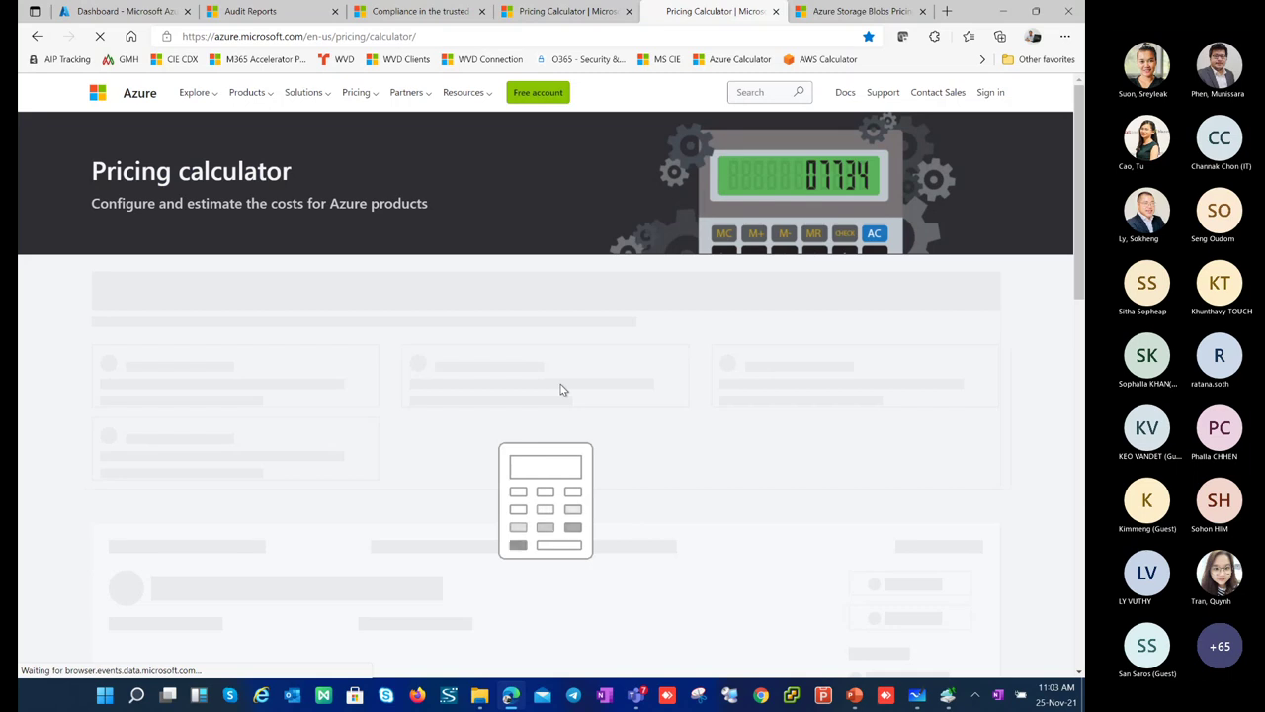
pyautogui.click(438, 36)
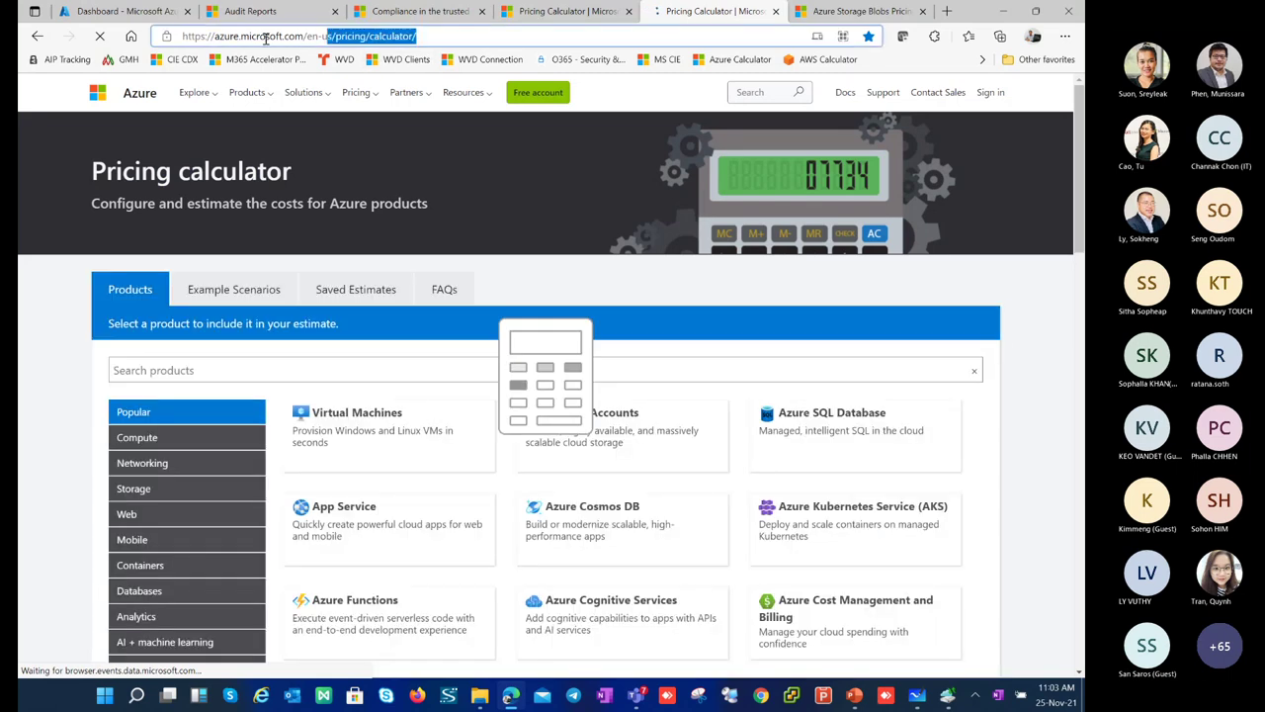
pyautogui.click(438, 34)
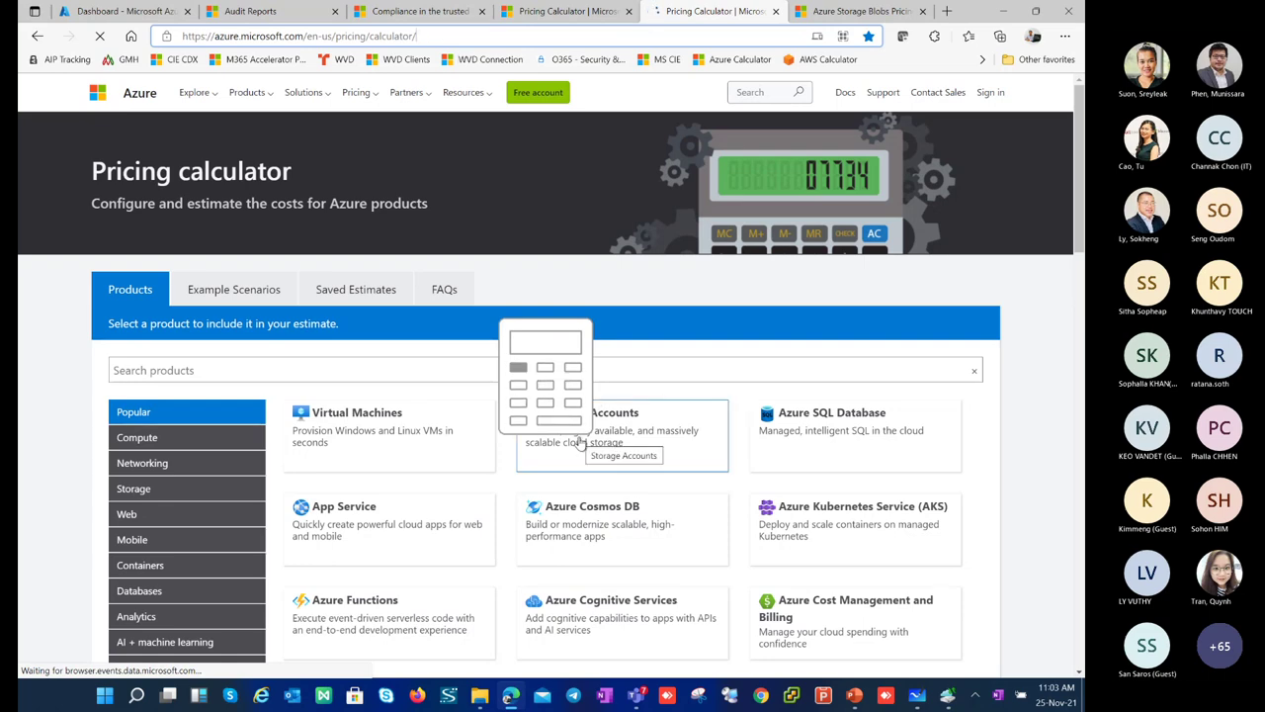
pyautogui.scroll(-2, 959, 543)
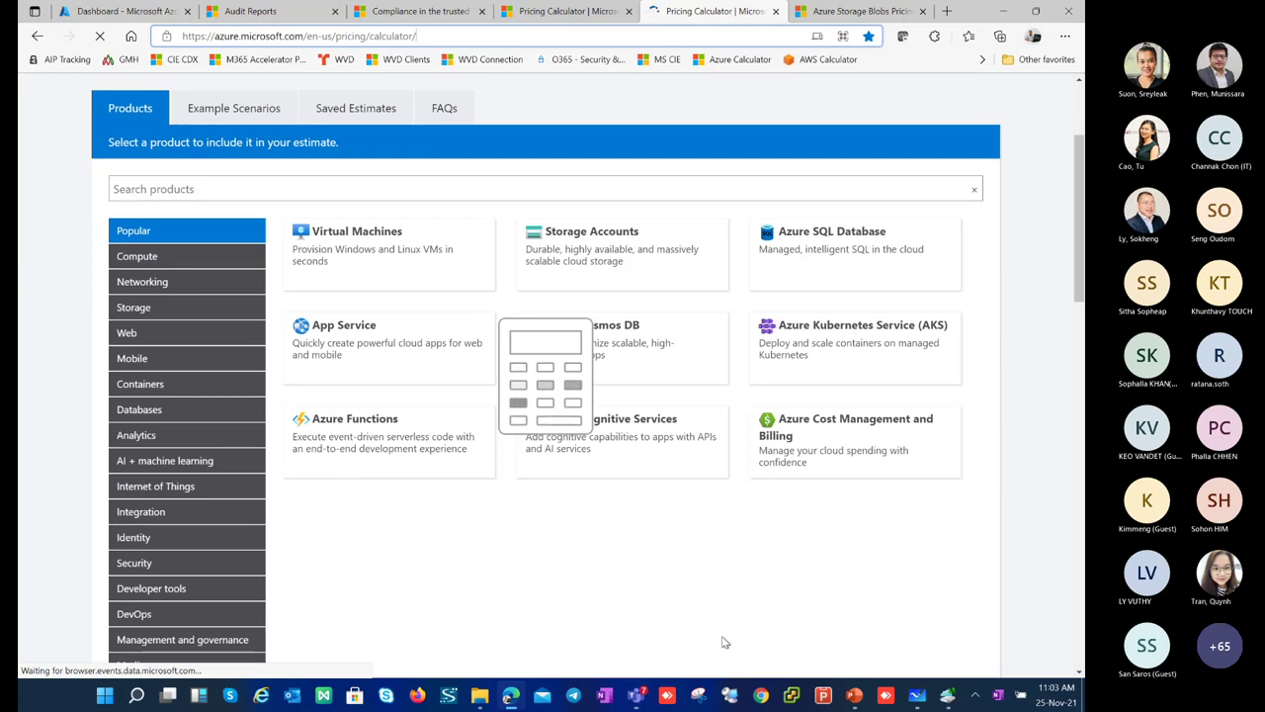
pyautogui.moveTo(863, 704)
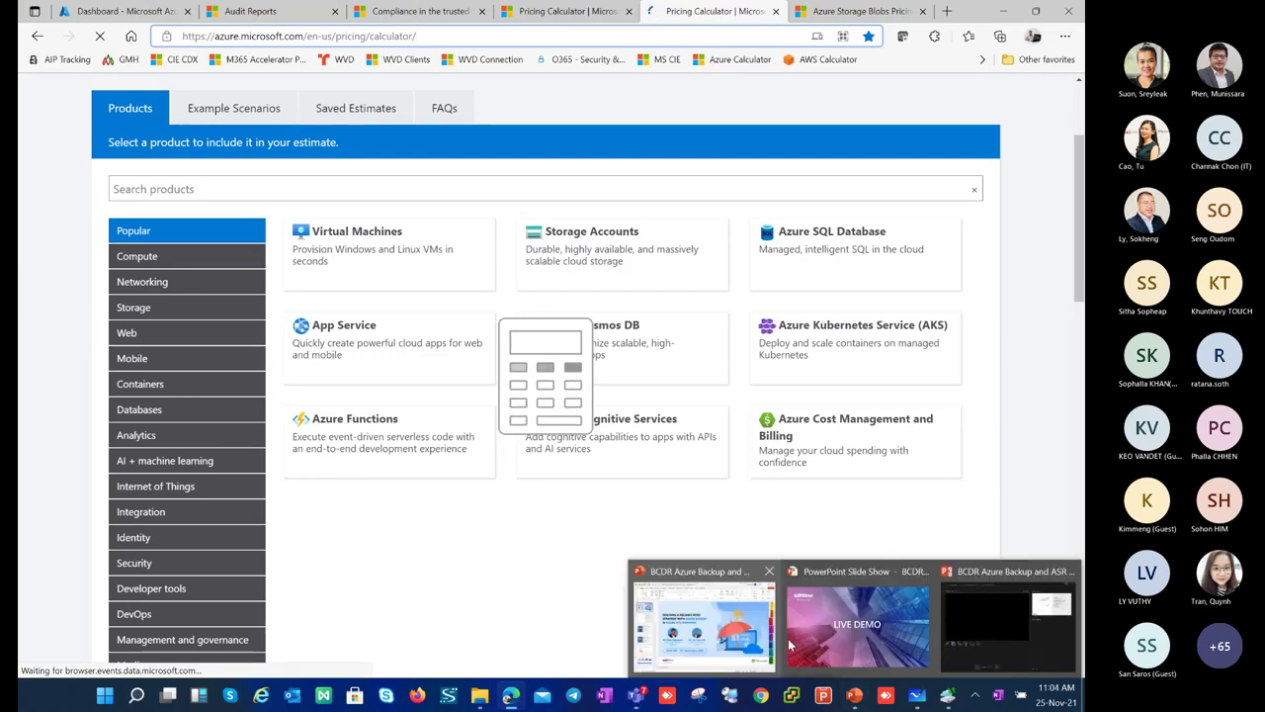
pyautogui.click(949, 633)
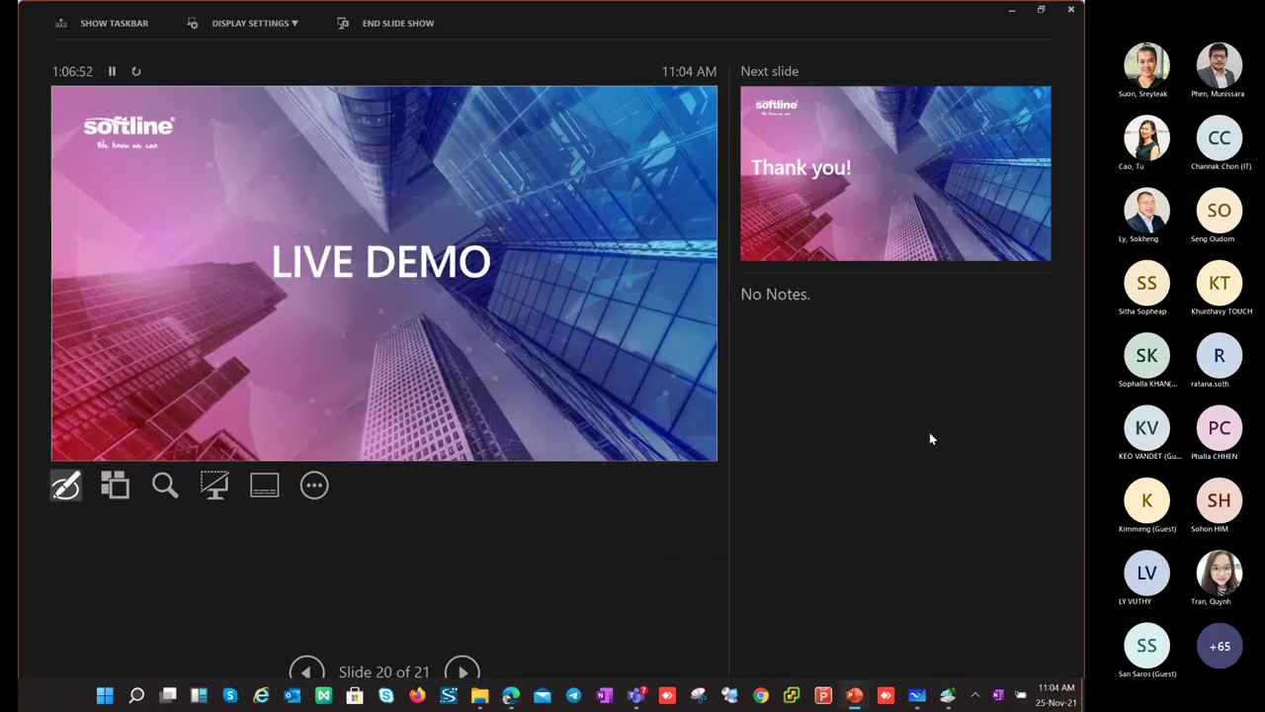
pyautogui.click(1010, 11)
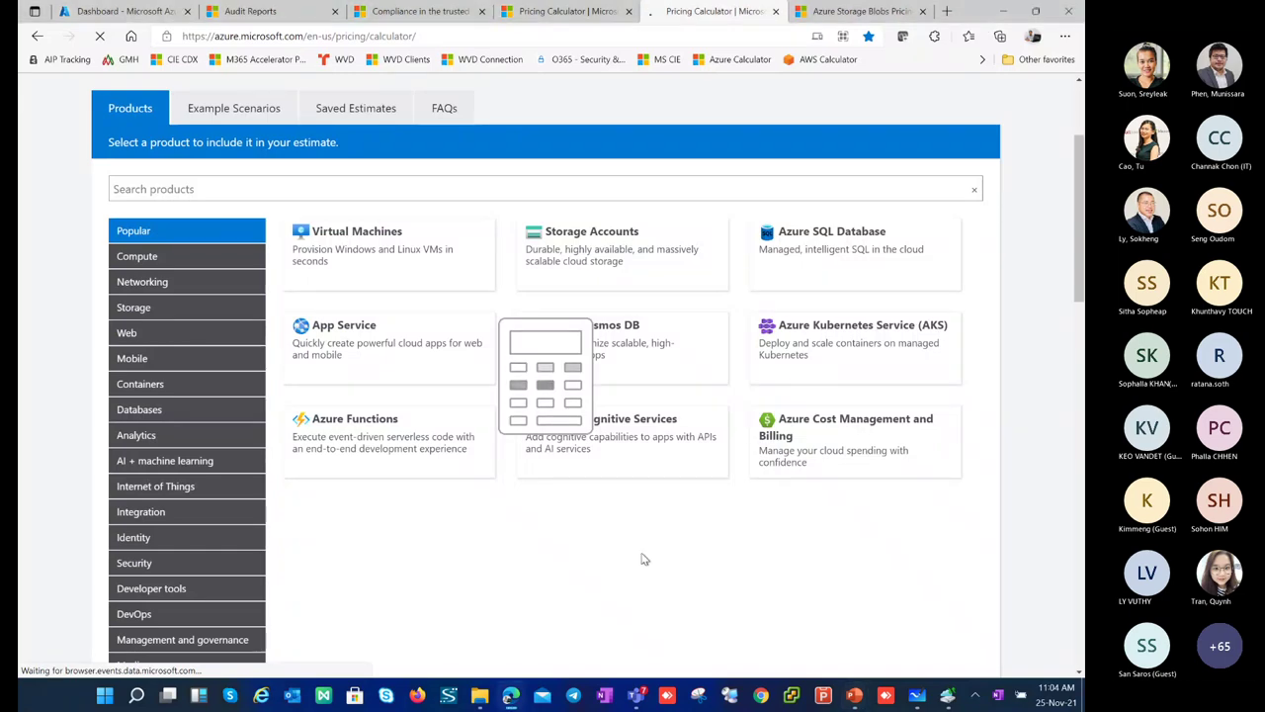
# Step: Reload the pricing calculator page
pyautogui.scroll(-3, 641, 559)
pyautogui.scroll(5, 641, 560)
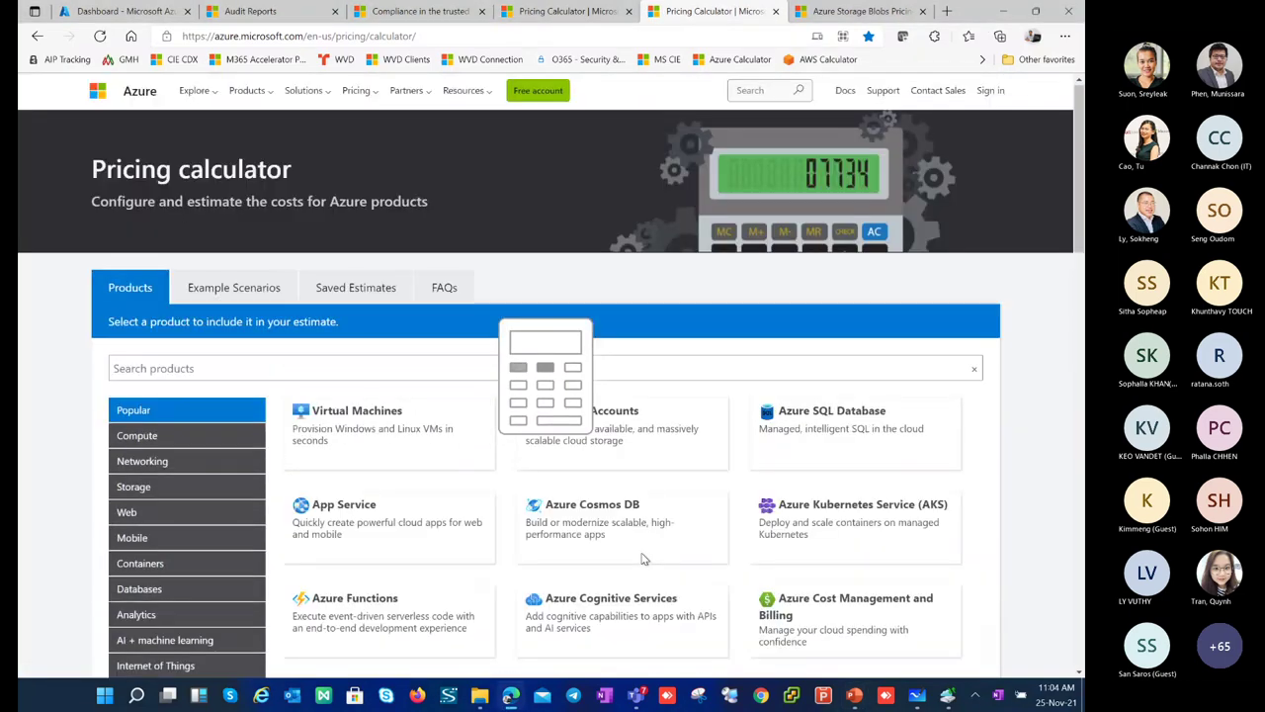
pyautogui.scroll(-1, 641, 559)
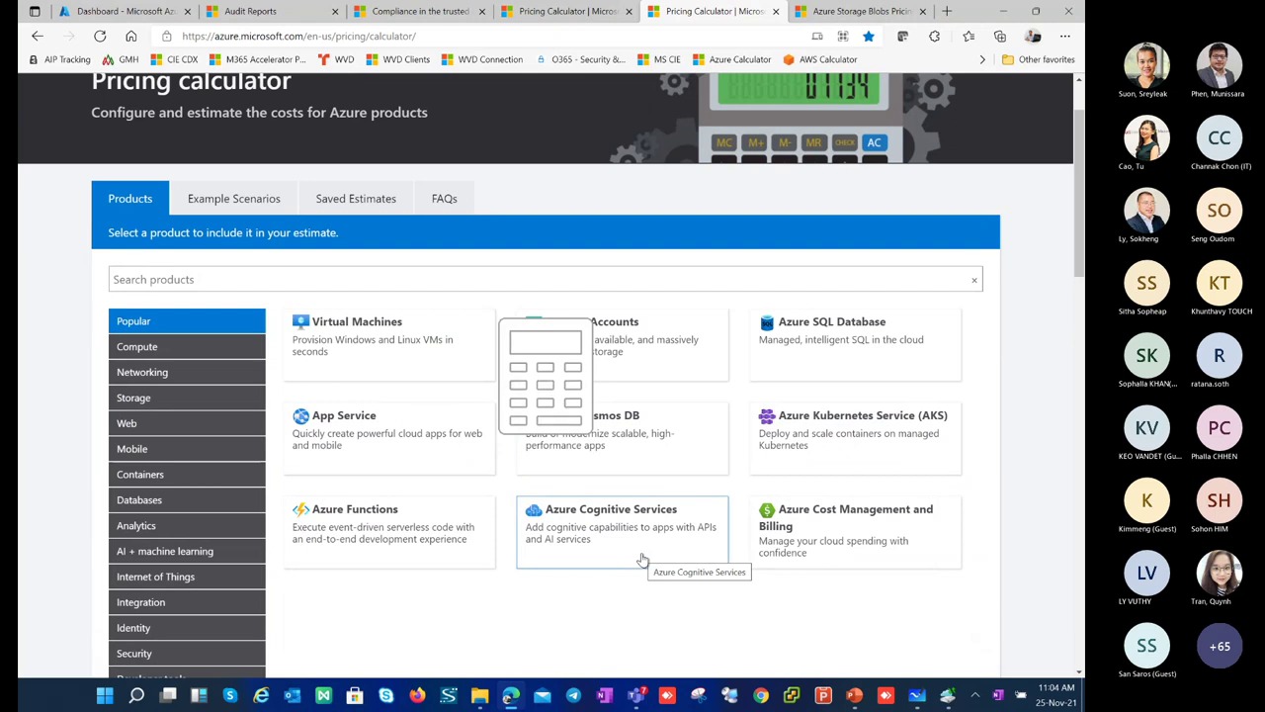
pyautogui.rightClick(511, 154)
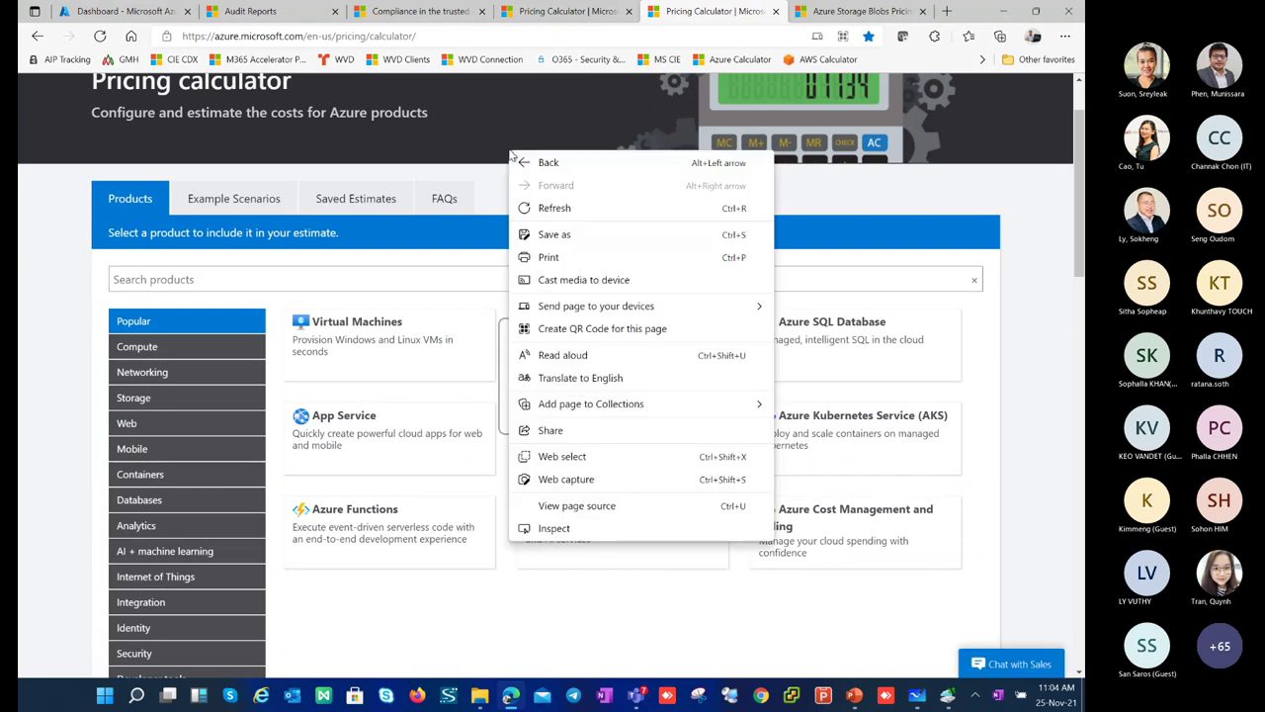
pyautogui.click(555, 209)
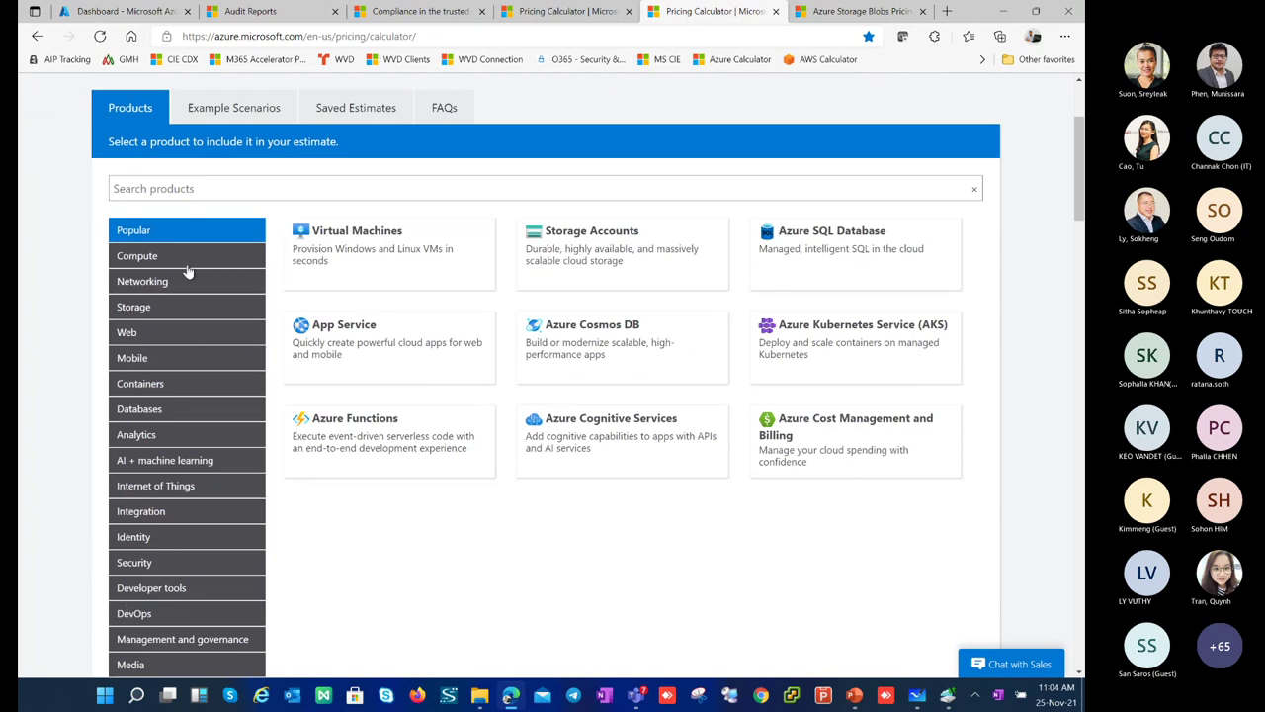
# Step: Search the calculator's products for "site", add Azure Site Recovery to the estimate and go to its entry
pyautogui.click(144, 190)
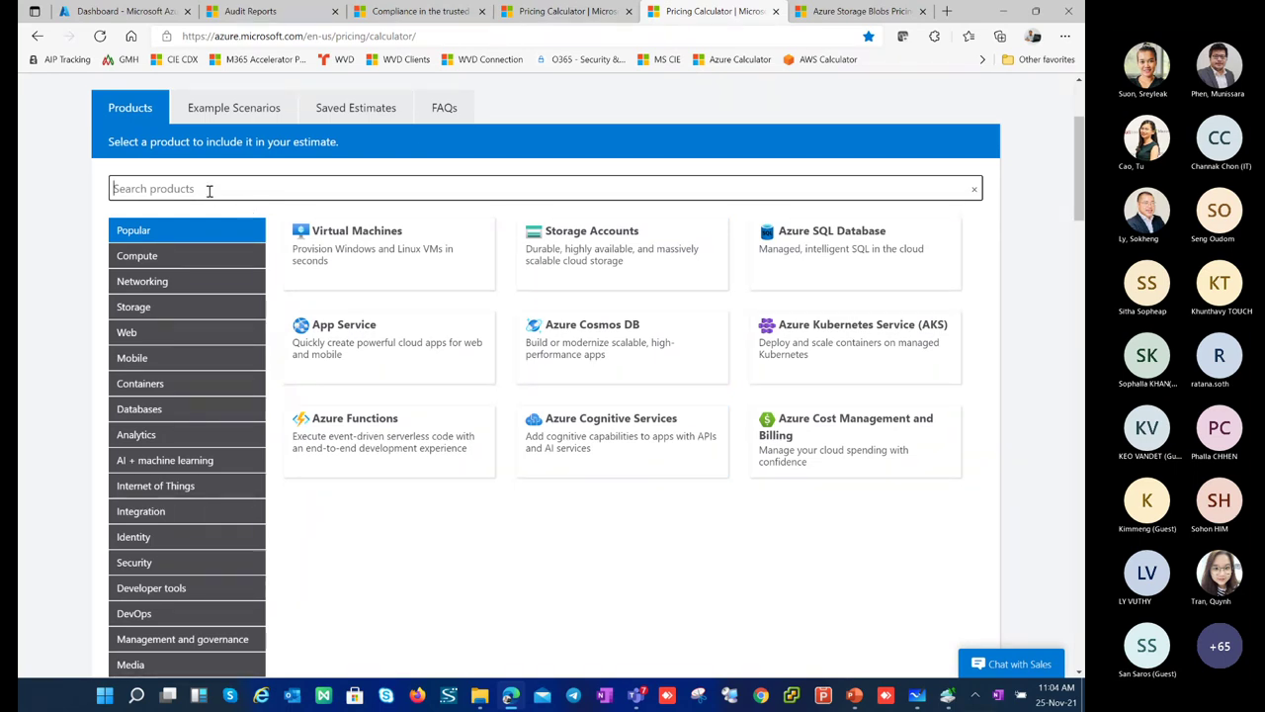
pyautogui.write('site')
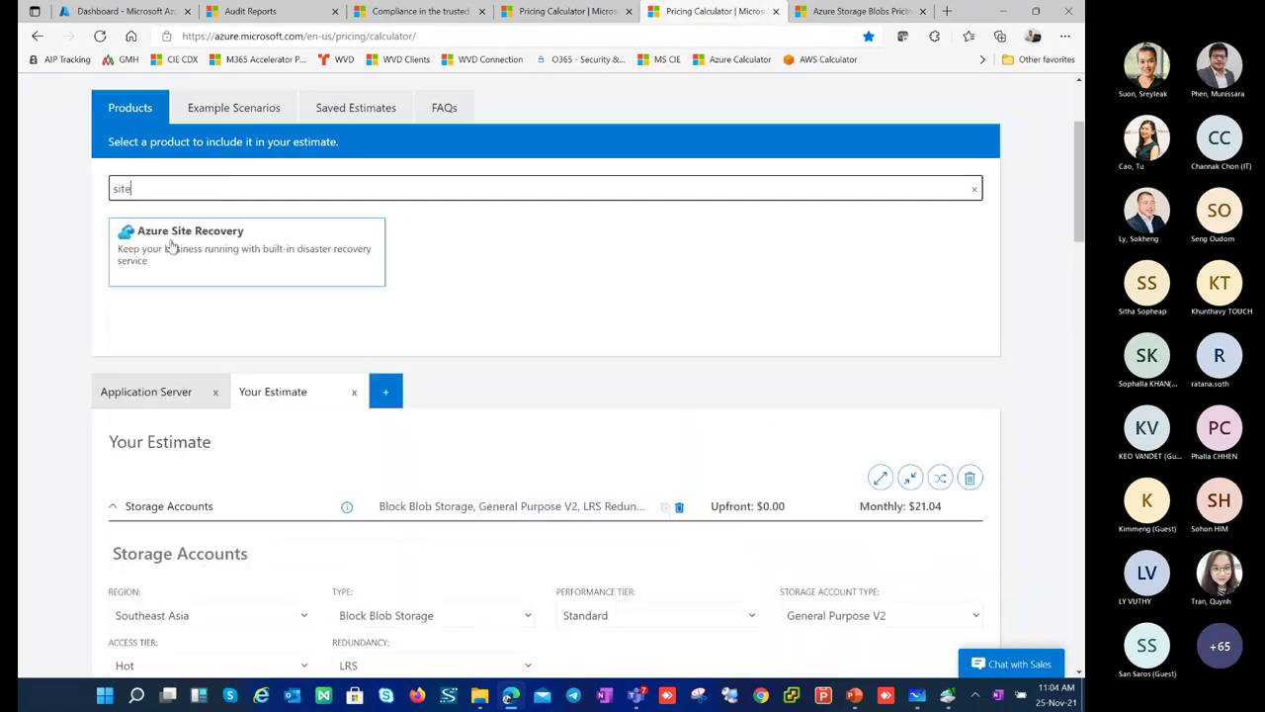
pyautogui.click(170, 247)
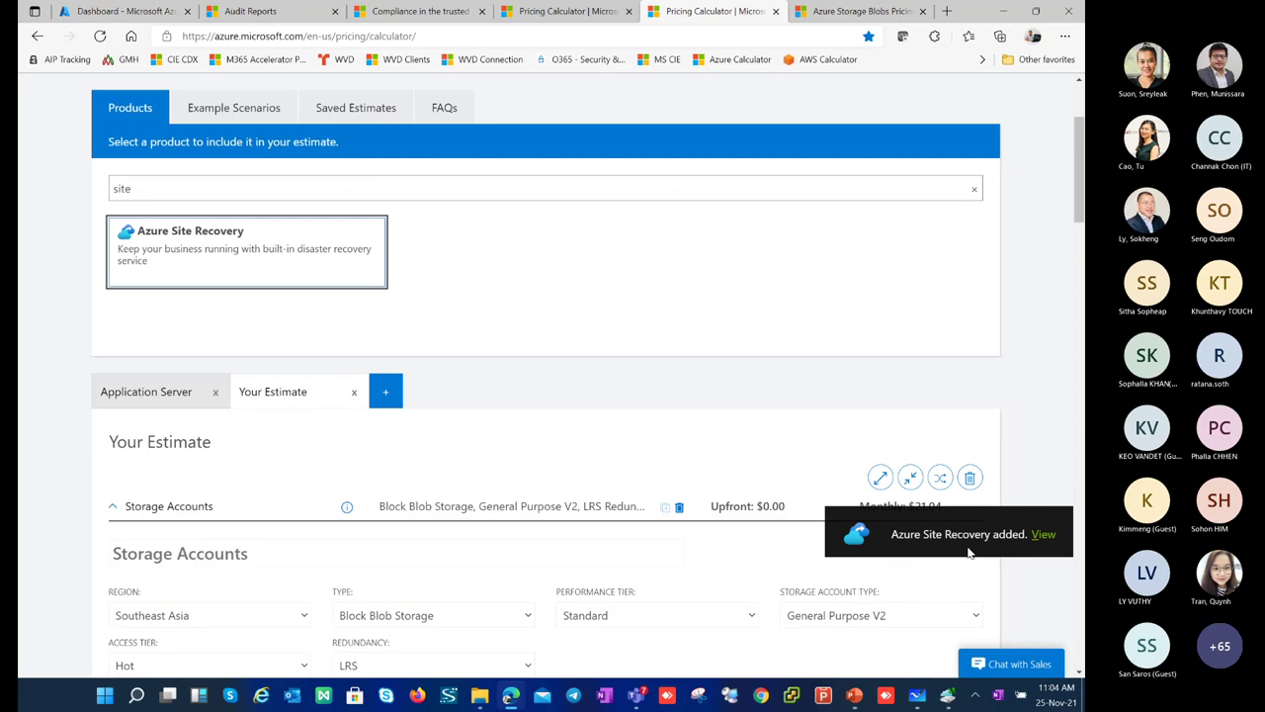
pyautogui.click(1046, 534)
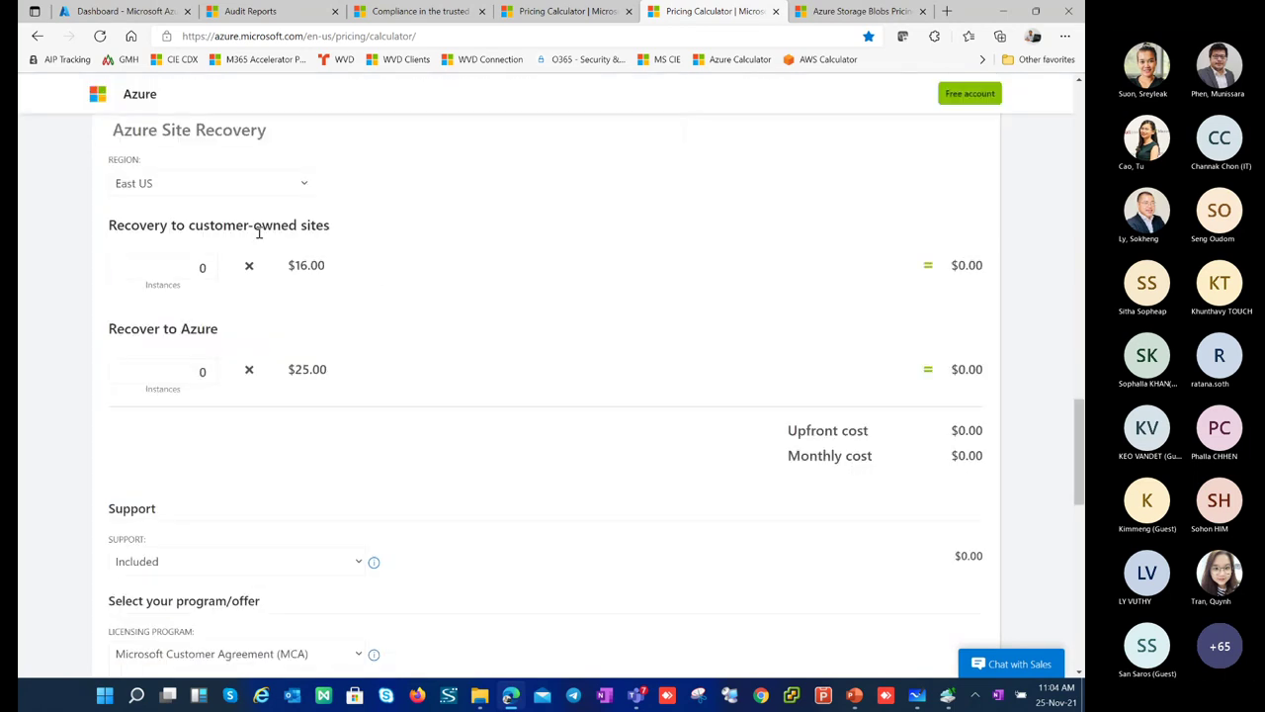
# Step: Set the Azure Site Recovery region to Southeast Asia
pyautogui.click(238, 186)
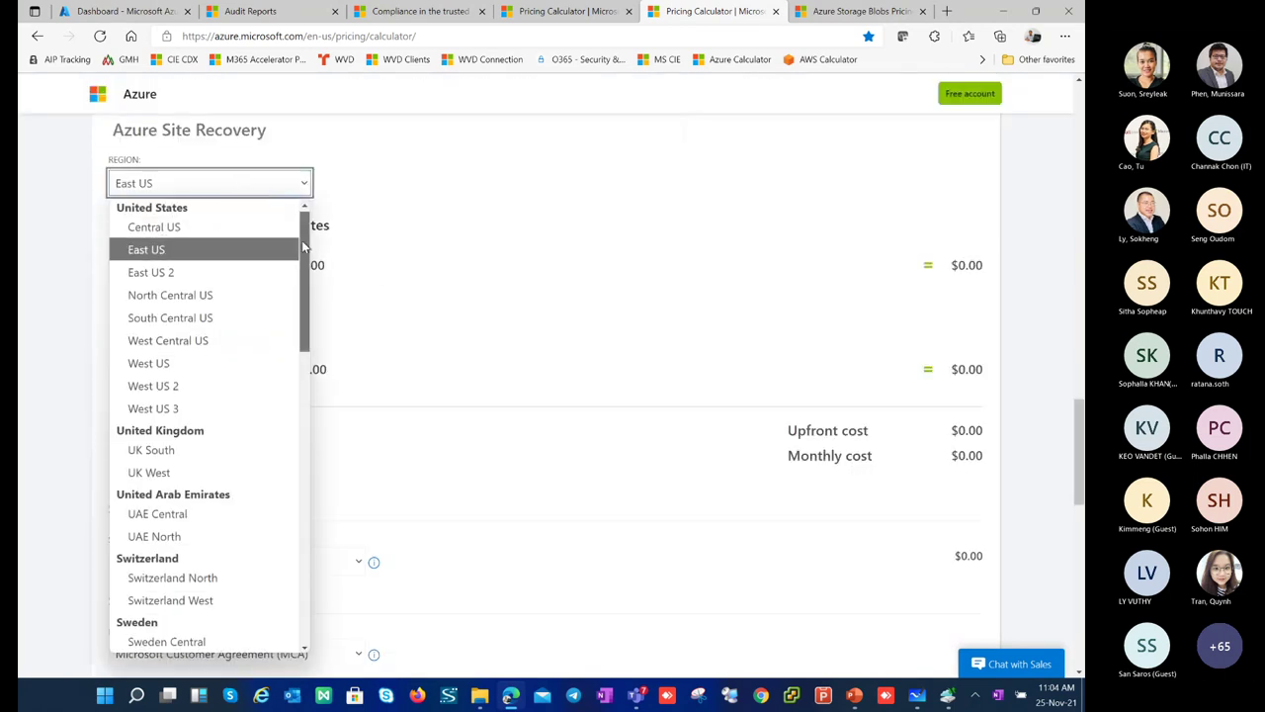
pyautogui.moveTo(301, 240); pyautogui.dragTo(301, 532)
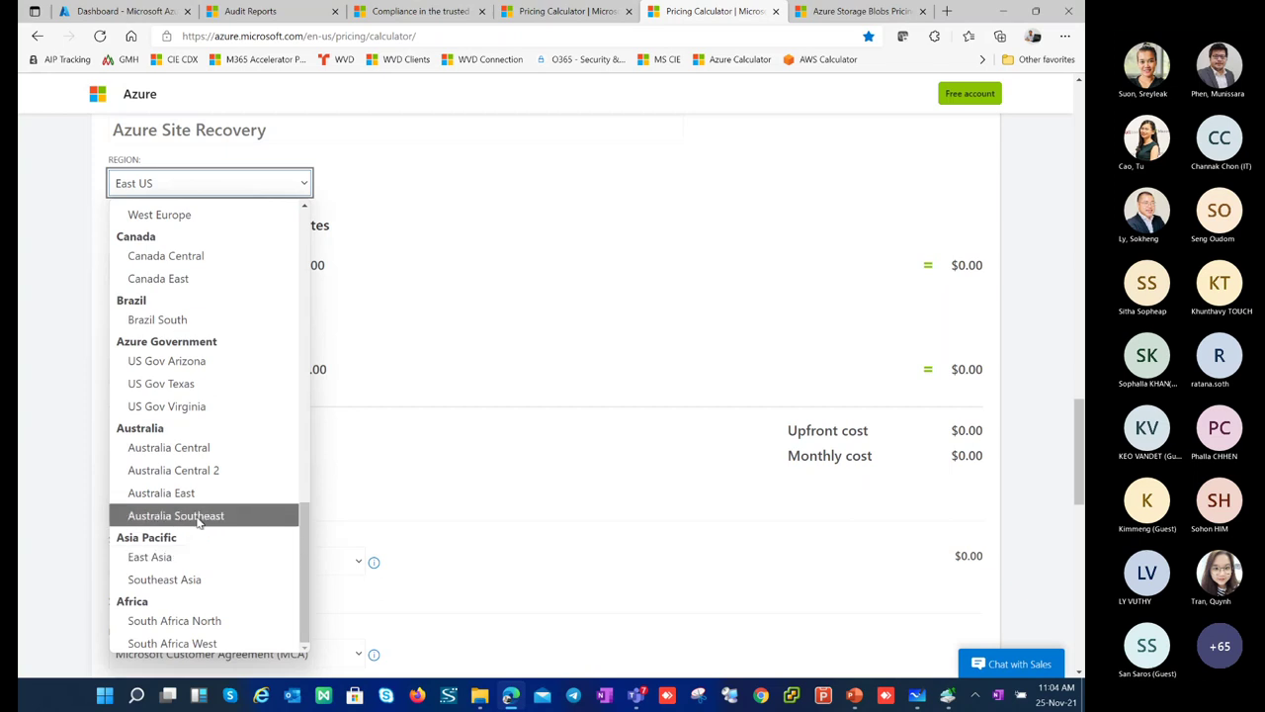
pyautogui.click(188, 579)
pyautogui.click(161, 267)
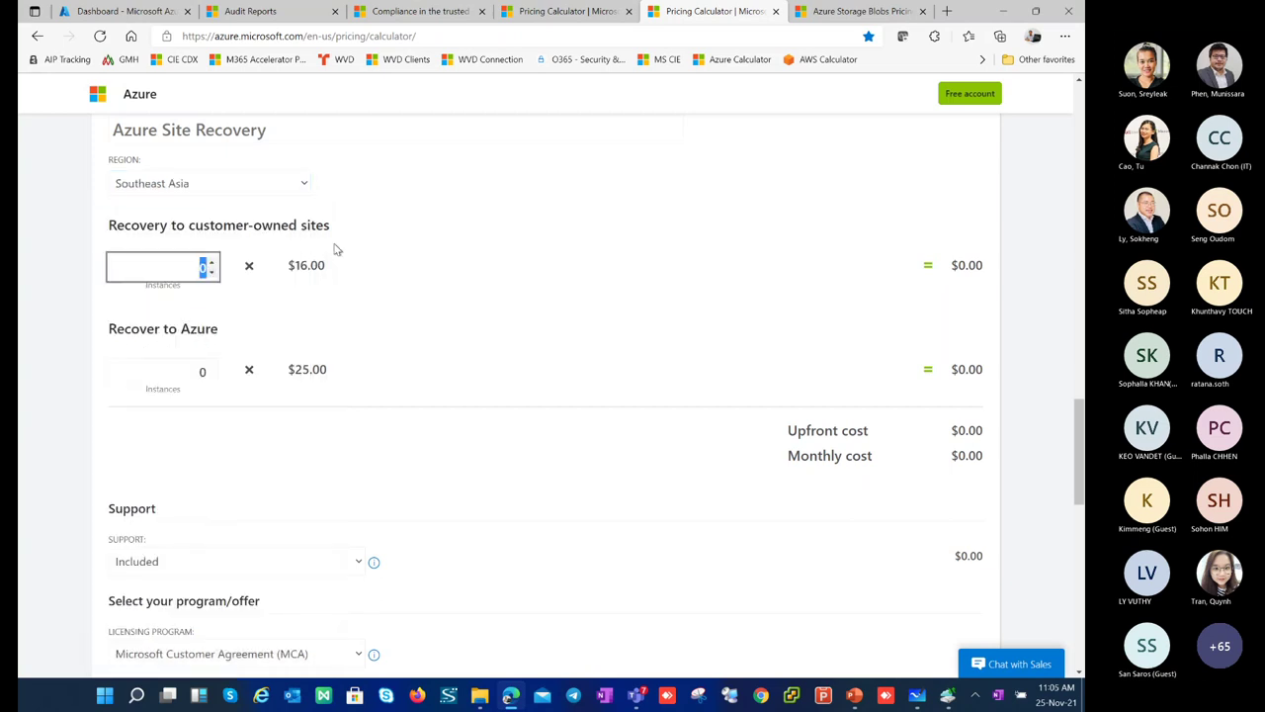
pyautogui.press('Tab')
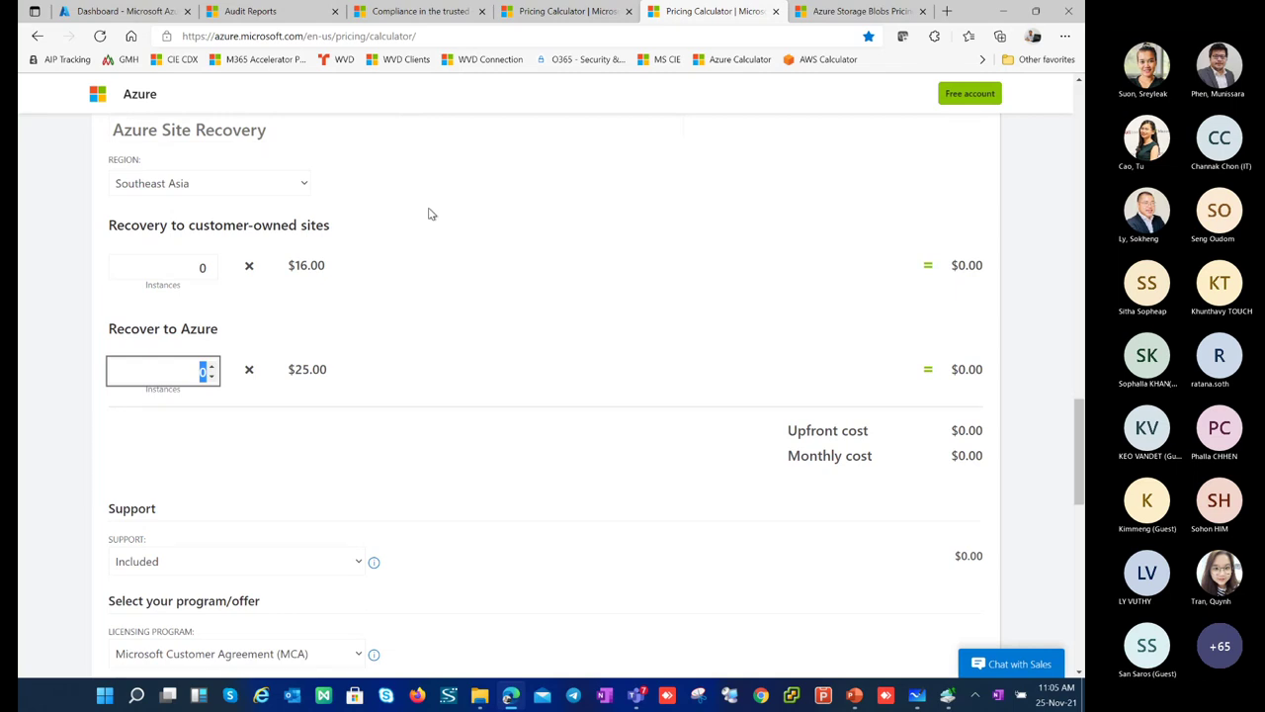
pyautogui.click(206, 265)
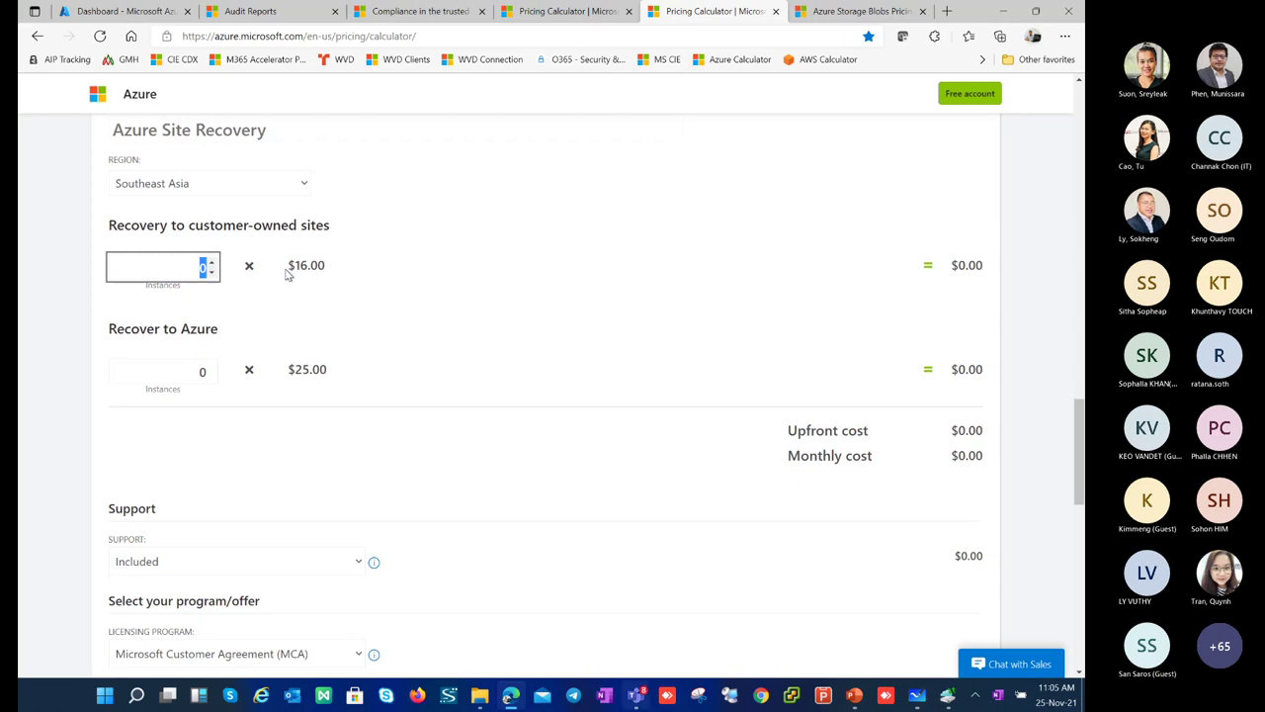
pyautogui.write('5')
pyautogui.click(198, 370)
pyautogui.click(203, 266)
pyautogui.write('0')
# Step: Set the Recover to Azure quantity to 5 instances and check the unit price and resulting cost
pyautogui.click(197, 369)
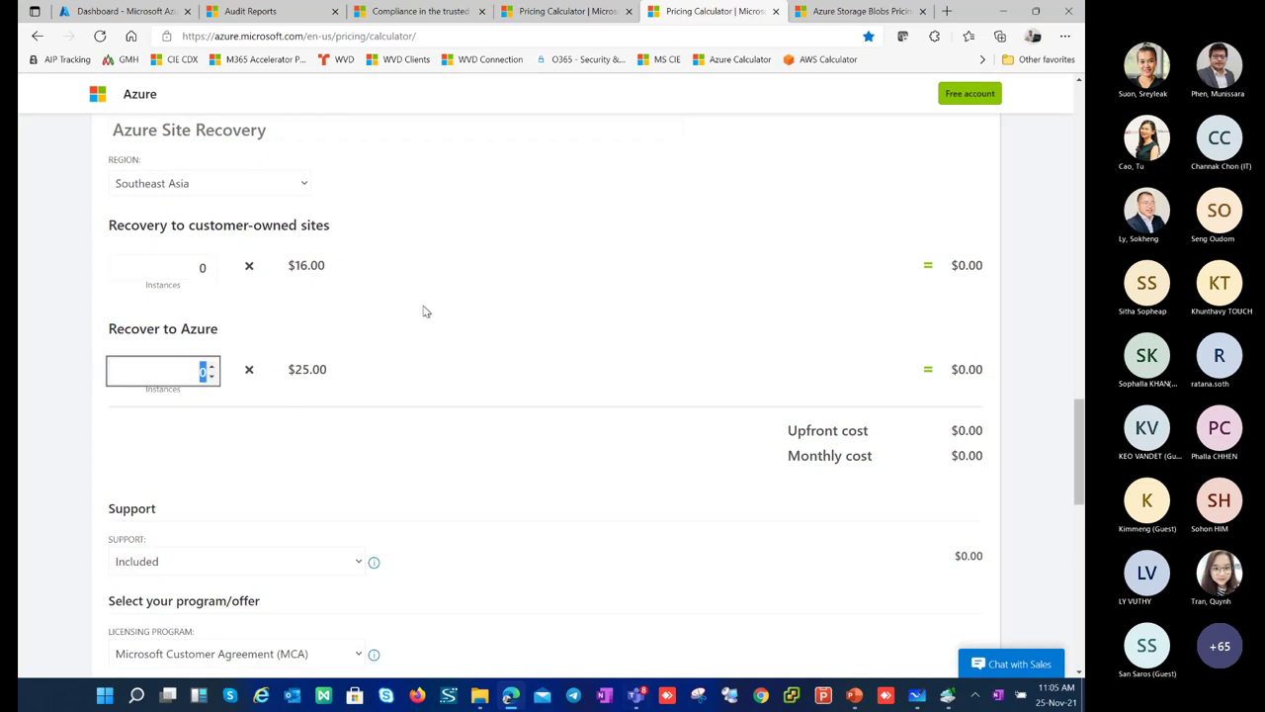
pyautogui.write('5')
pyautogui.moveTo(288, 380); pyautogui.dragTo(358, 366)
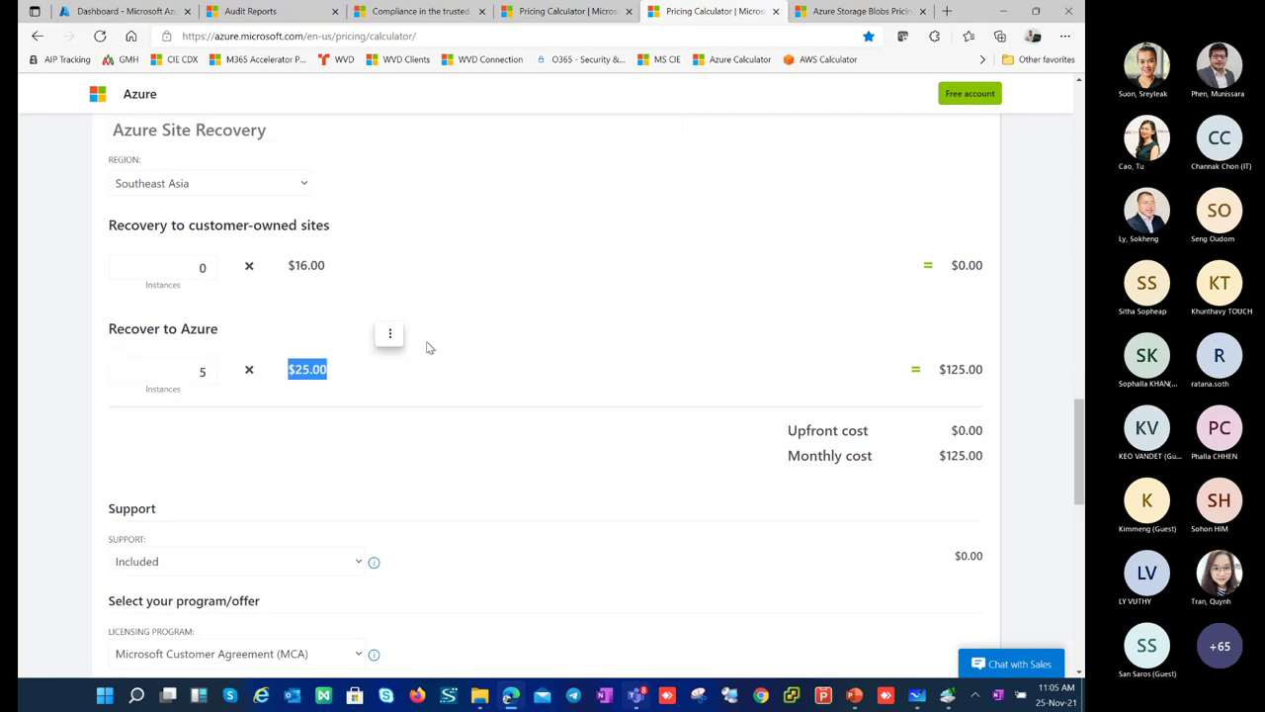
pyautogui.click(949, 374)
pyautogui.doubleClick(949, 373)
pyautogui.click(627, 384)
pyautogui.scroll(-2, 599, 390)
pyautogui.scroll(2, 598, 391)
pyautogui.scroll(20, 598, 391)
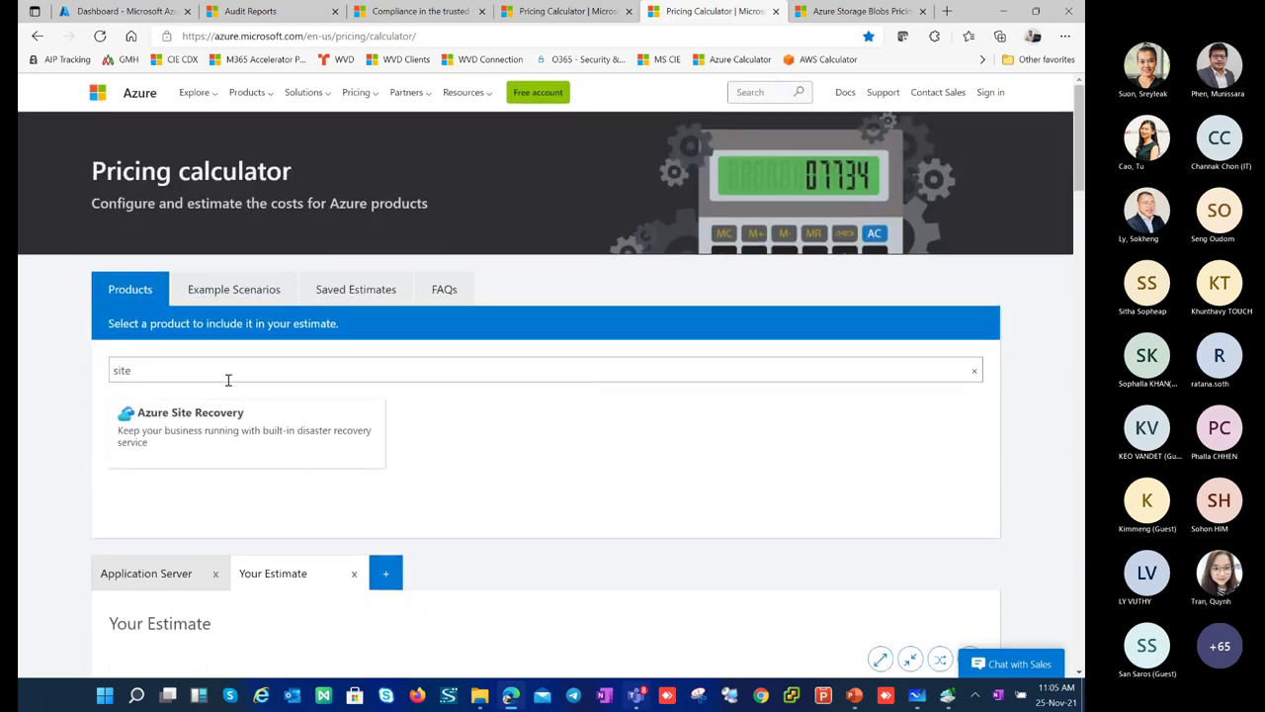
# Step: Search the calculator's products for "virt", add VPN Gateway to the estimate and go to its entry
pyautogui.moveTo(184, 373); pyautogui.dragTo(22, 367)
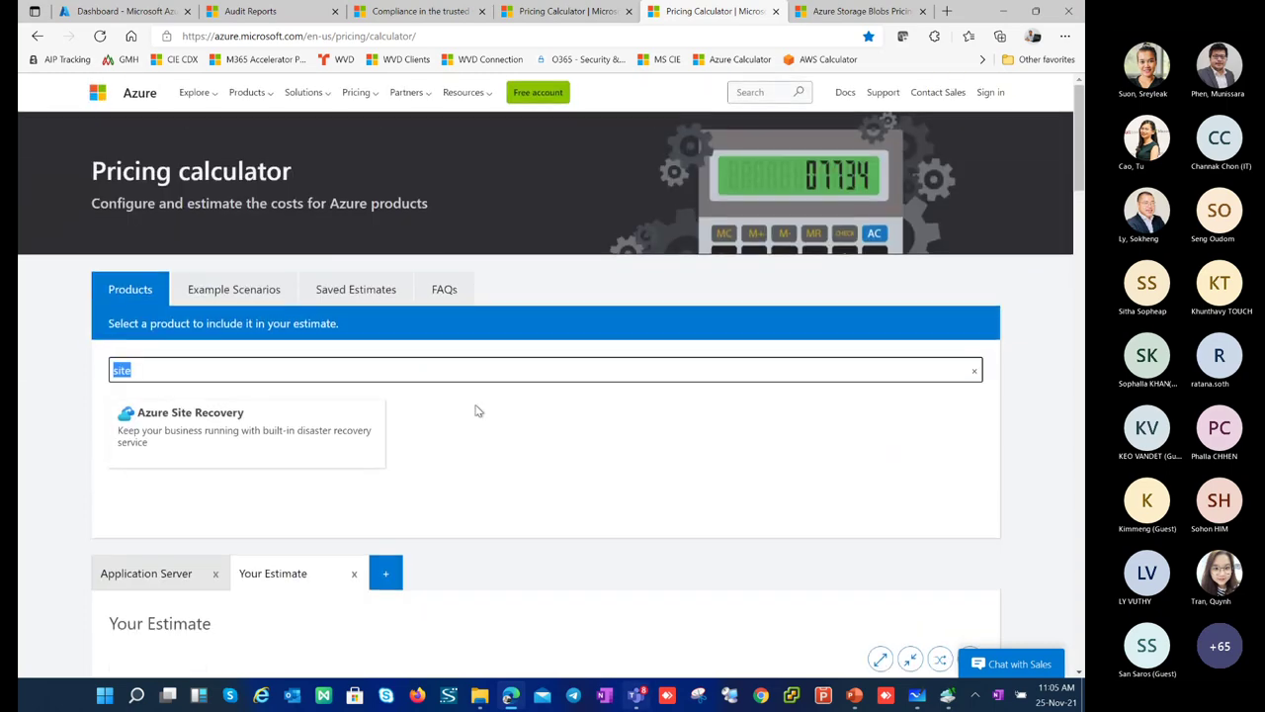
pyautogui.write('virt')
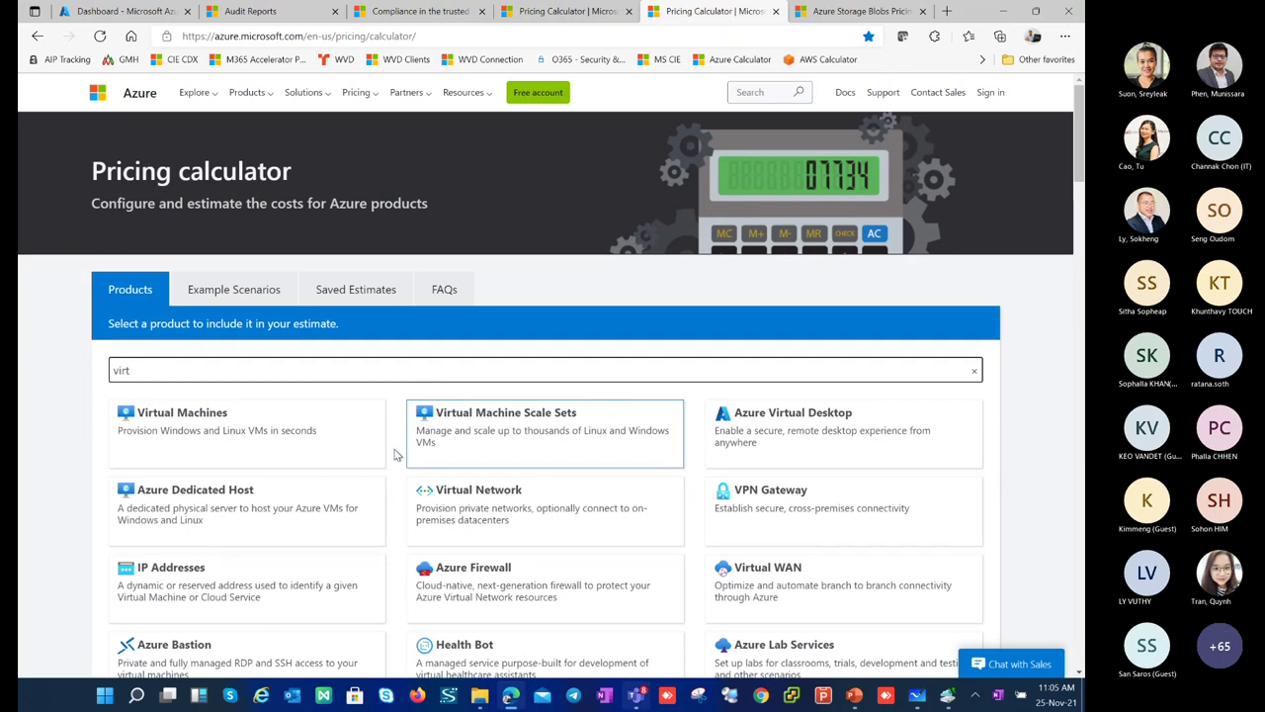
pyautogui.click(287, 432)
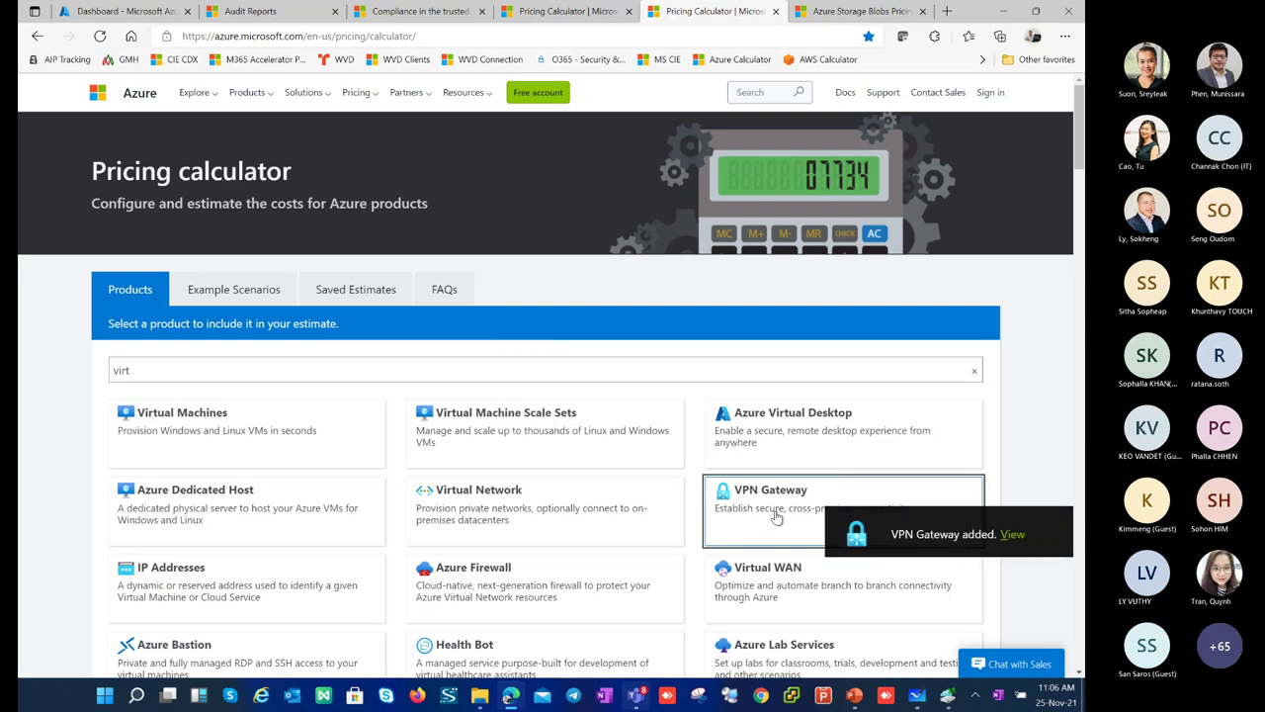
pyautogui.click(1008, 534)
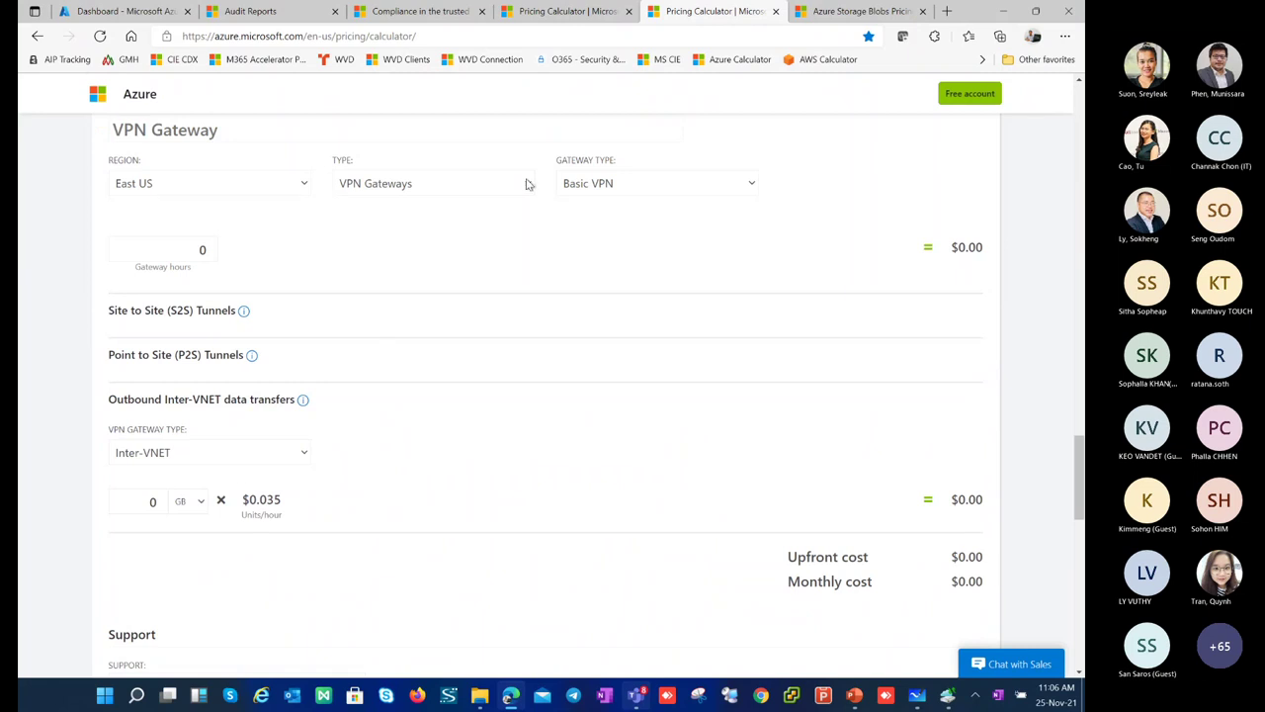
# Step: Try VpnGw1 as the VPN Gateway's gateway type and switch it back to Basic VPN
pyautogui.click(581, 186)
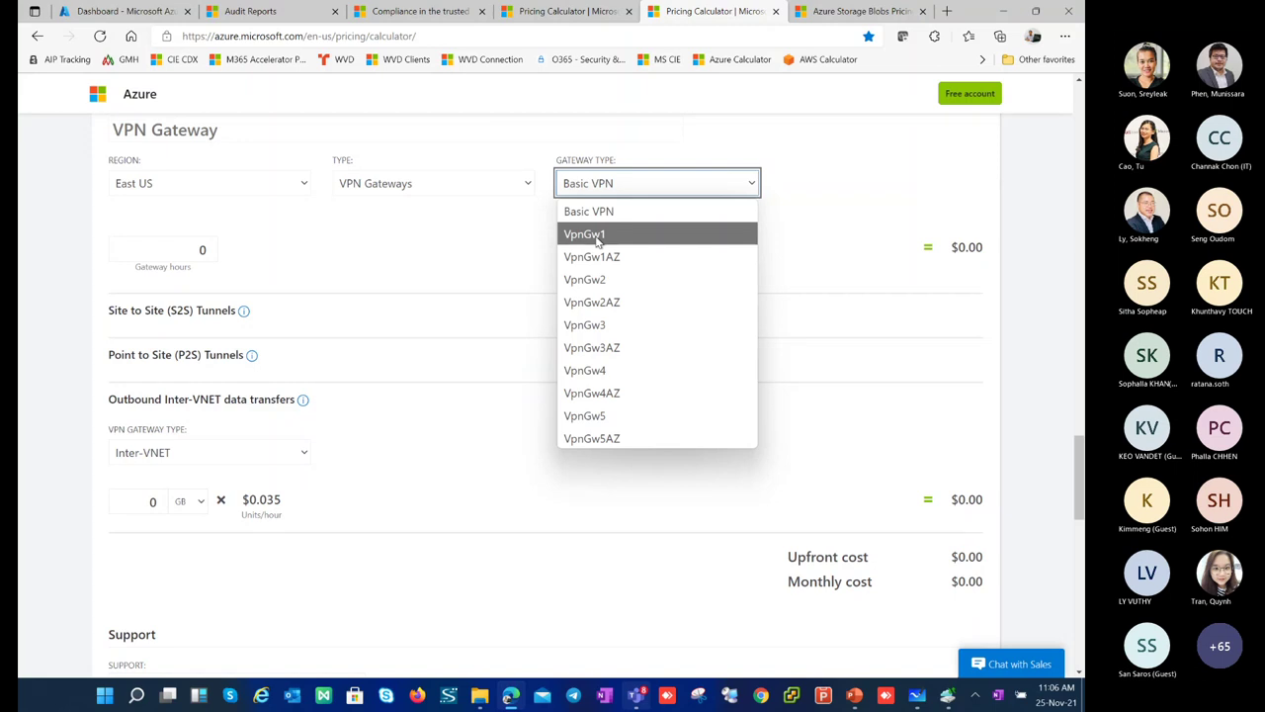
pyautogui.click(597, 237)
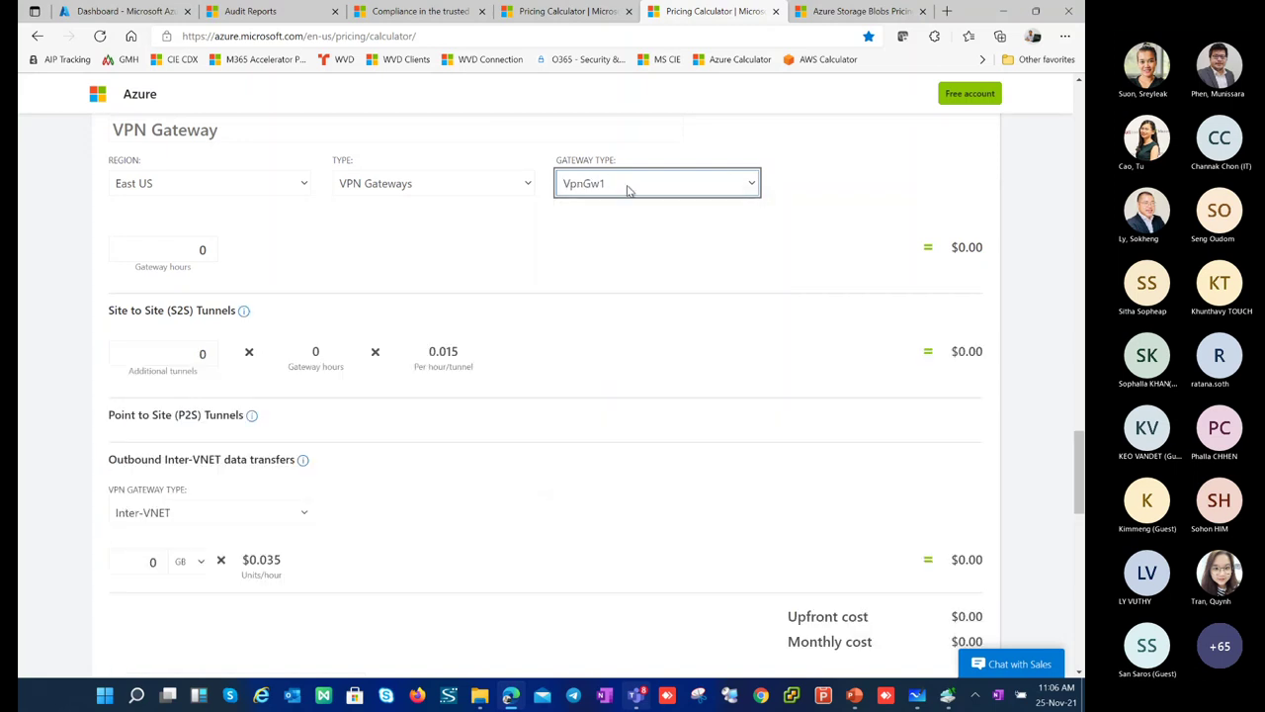
pyautogui.click(628, 190)
pyautogui.click(608, 211)
# Step: Set the VPN Gateway's gateway hours to 730
pyautogui.click(195, 252)
pyautogui.doubleClick(195, 253)
pyautogui.write('730')
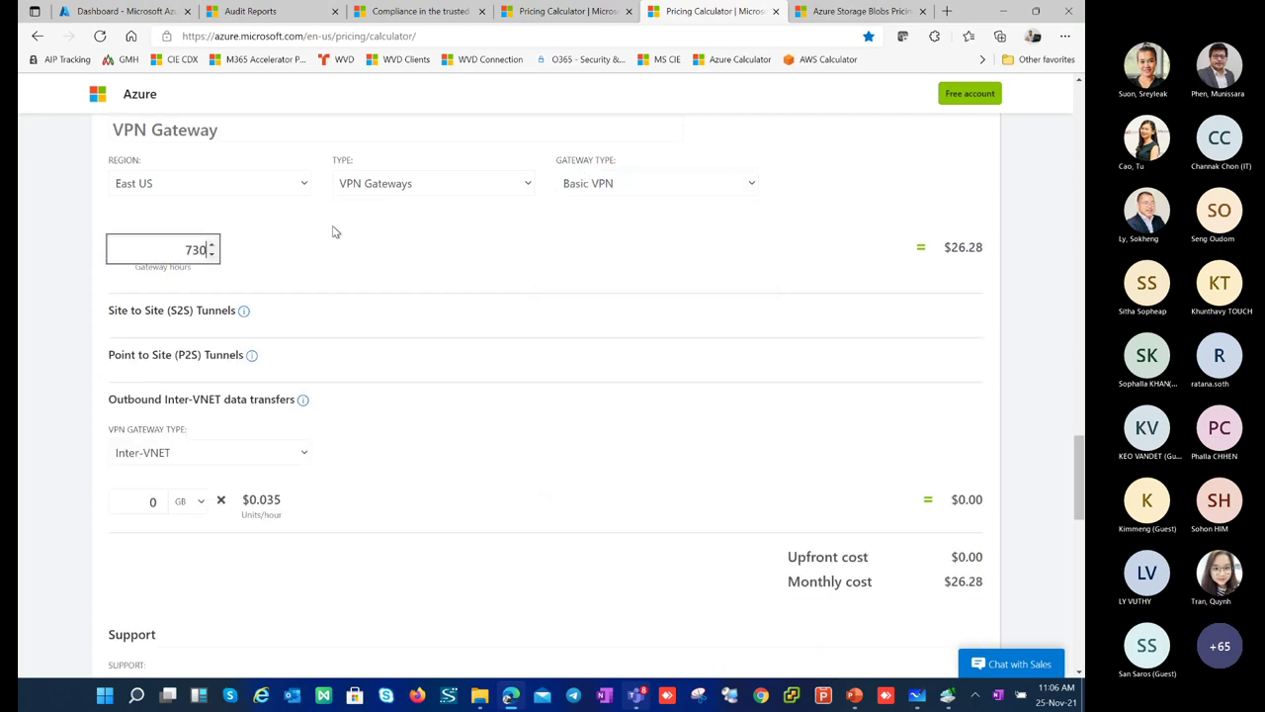
pyautogui.click(412, 268)
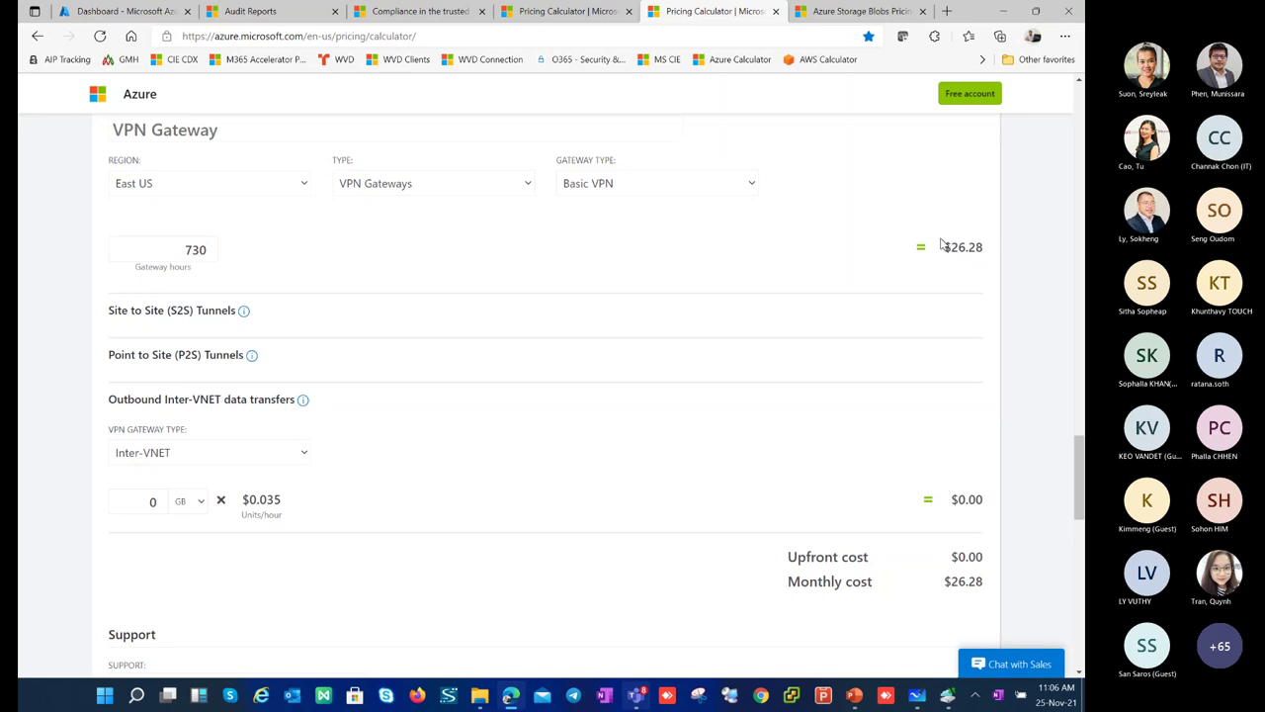
# Step: Check the VPN Gateway's resulting cost and read the notes on Site to Site and Point to Site tunnels
pyautogui.moveTo(944, 245); pyautogui.dragTo(1000, 248)
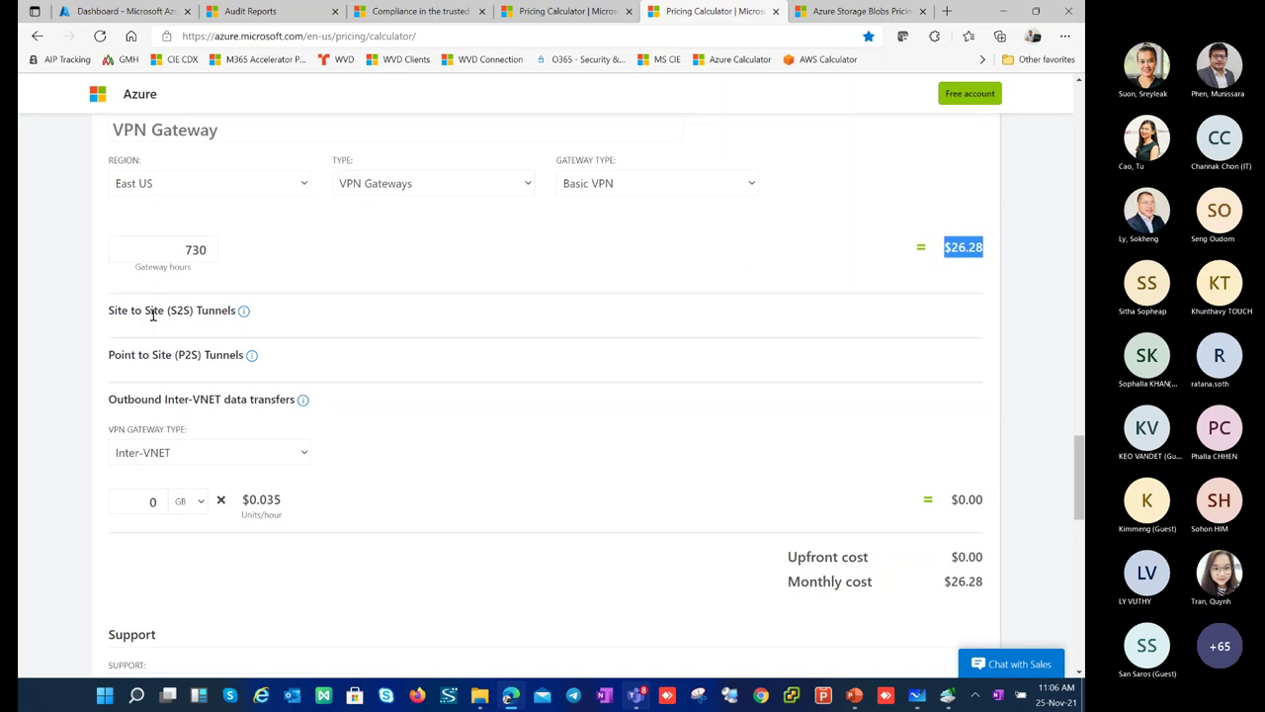
pyautogui.click(243, 316)
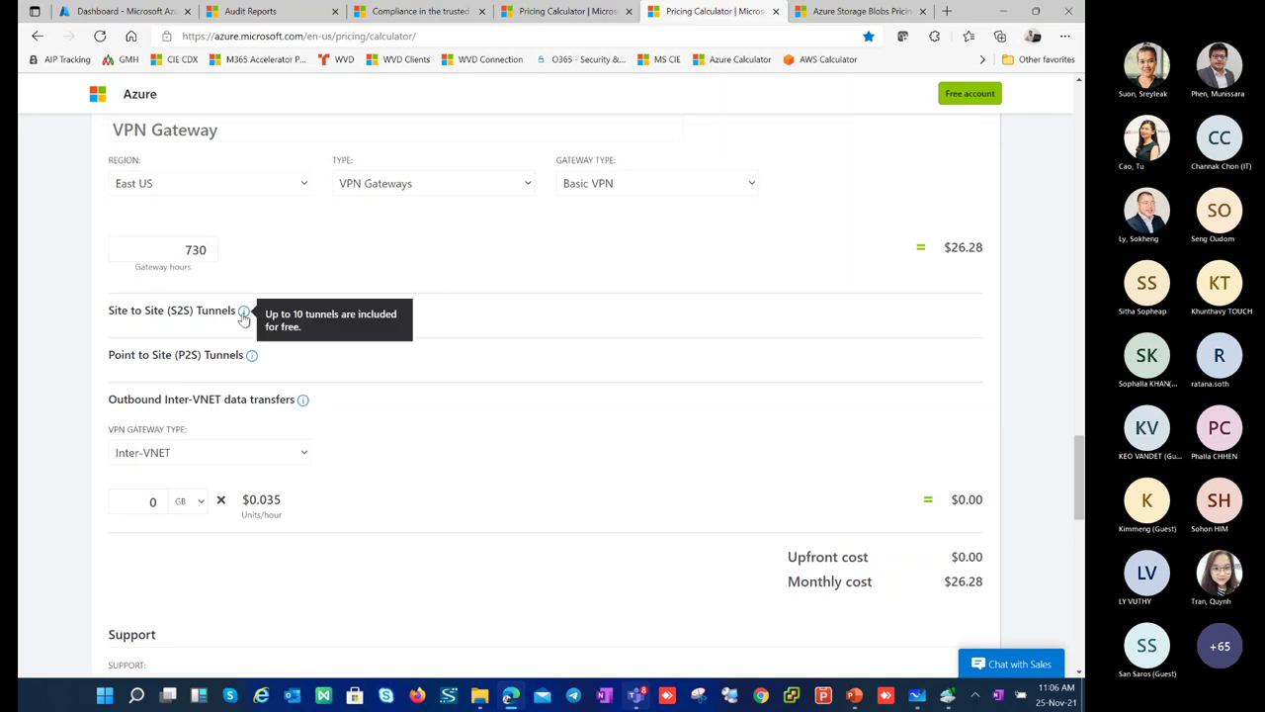
pyautogui.moveTo(254, 359)
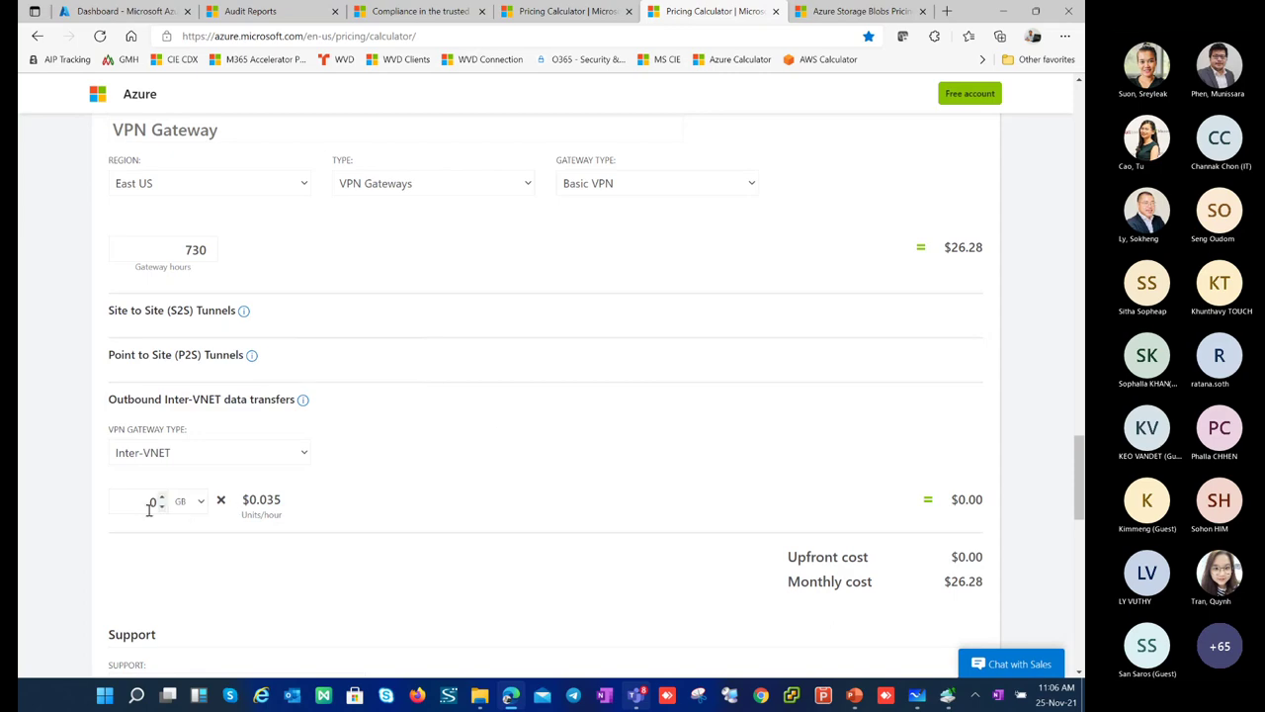
# Step: Look through the estimate's entries from Storage Accounts to VPN Gateway and return to the product list
pyautogui.scroll(20, 499, 410)
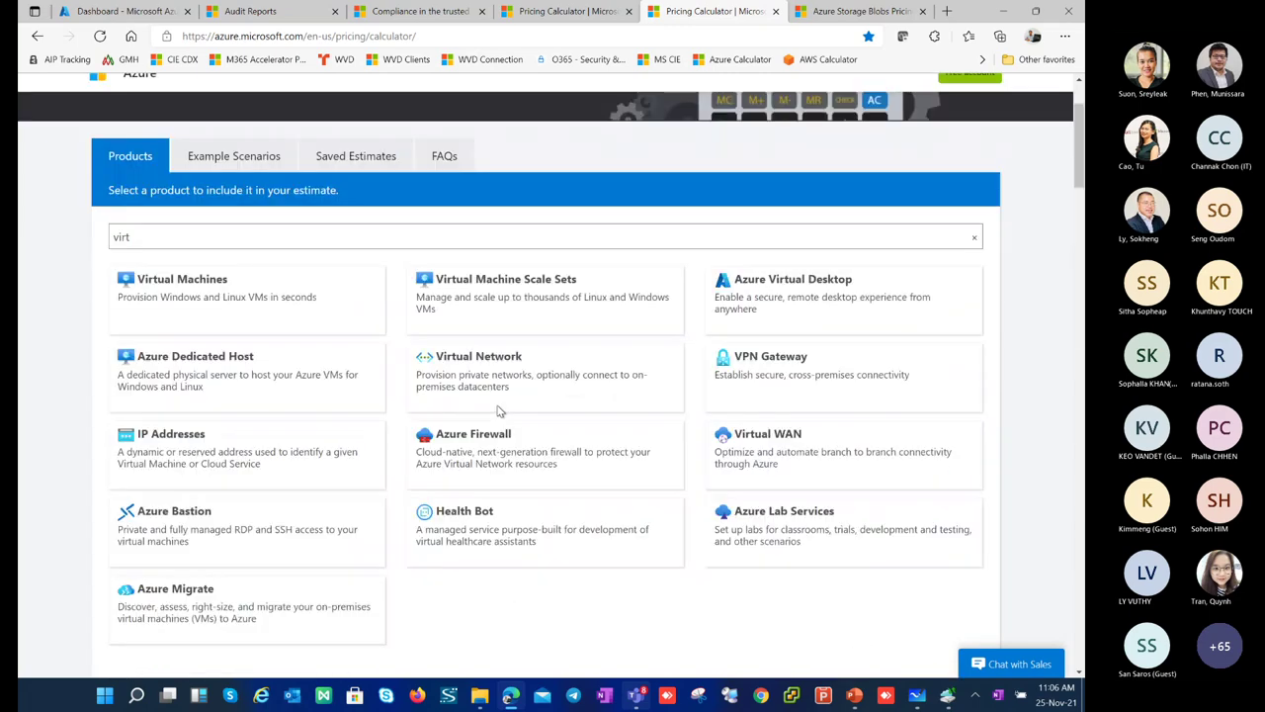
pyautogui.scroll(5, 499, 410)
pyautogui.scroll(-20, 712, 411)
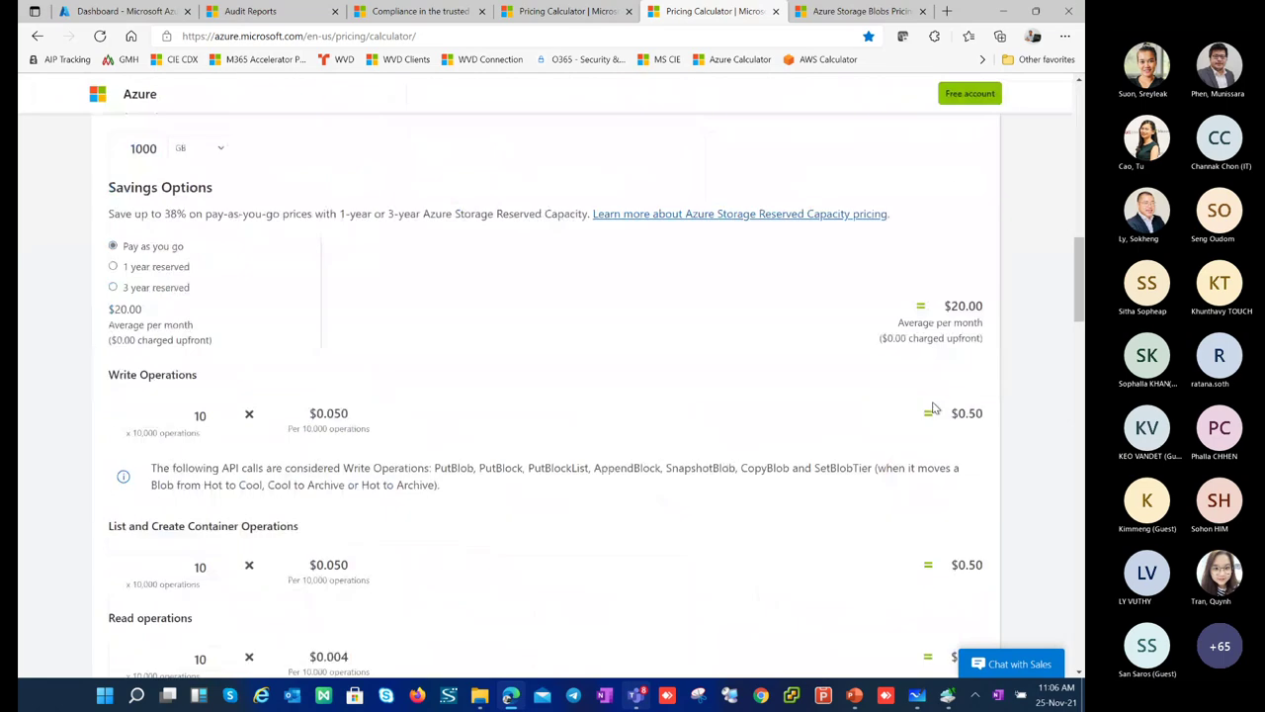
pyautogui.scroll(-5, 934, 408)
pyautogui.scroll(-20, 512, 361)
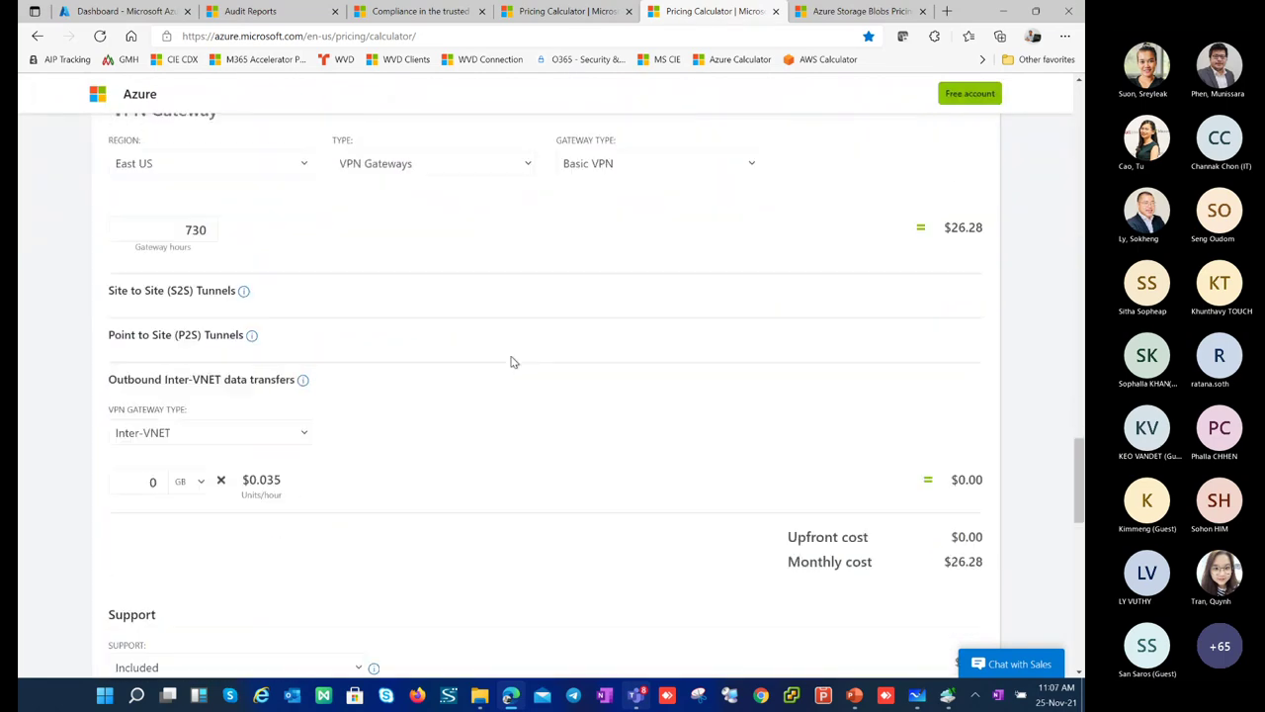
pyautogui.scroll(20, 512, 362)
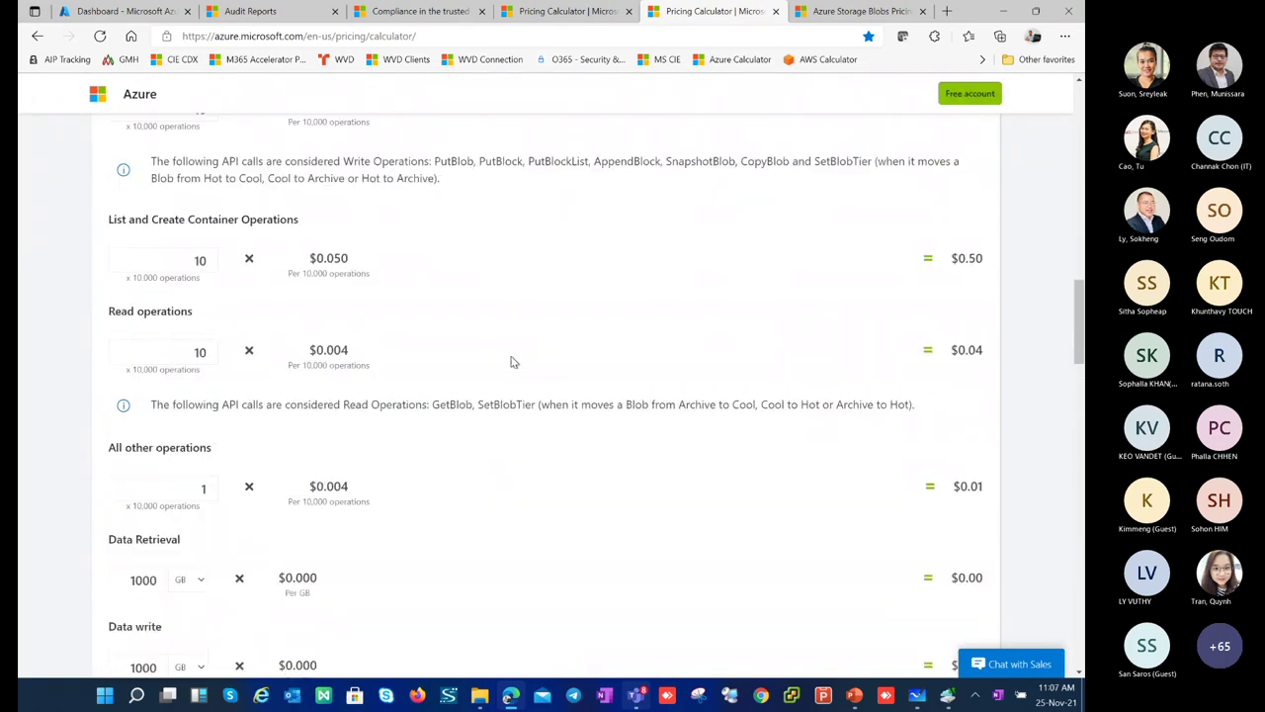
pyautogui.scroll(2, 511, 362)
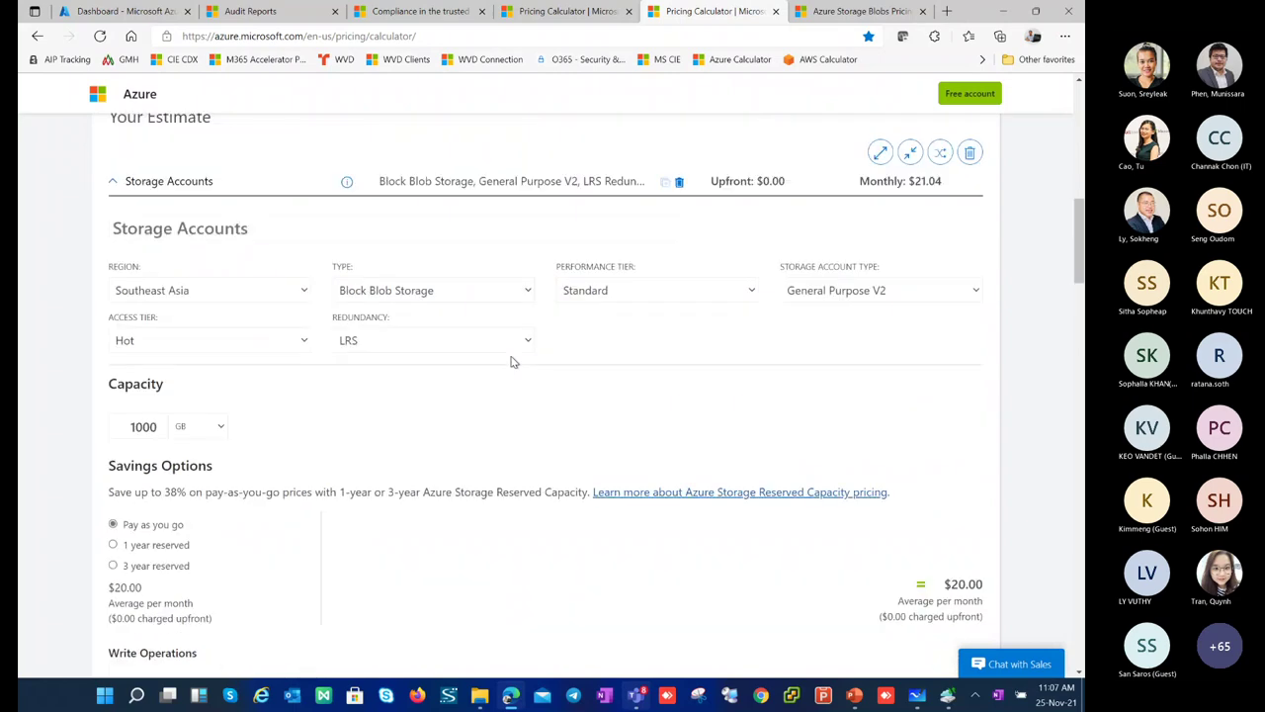
pyautogui.scroll(4, 511, 361)
pyautogui.scroll(-2, 512, 362)
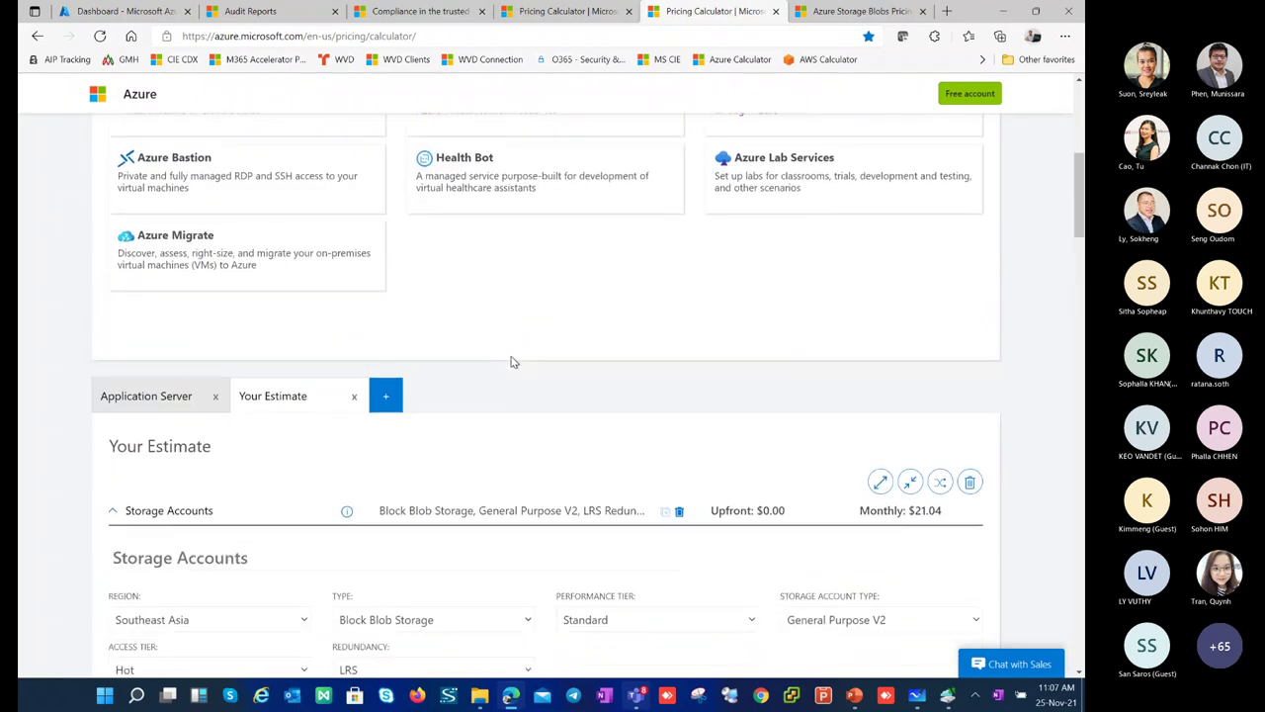
pyautogui.scroll(4, 494, 361)
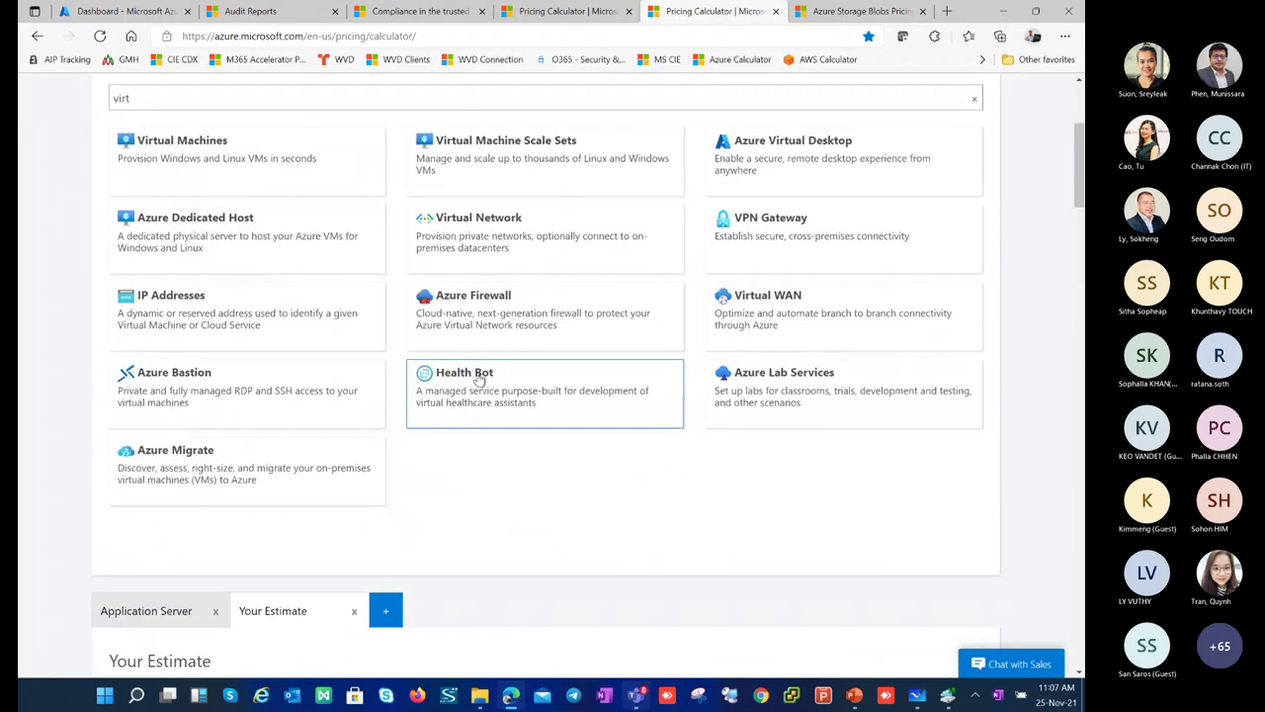
pyautogui.scroll(2, 301, 474)
# Step: Add Virtual Machines to the estimate and briefly check the webinar window in Microsoft Teams
pyautogui.click(245, 353)
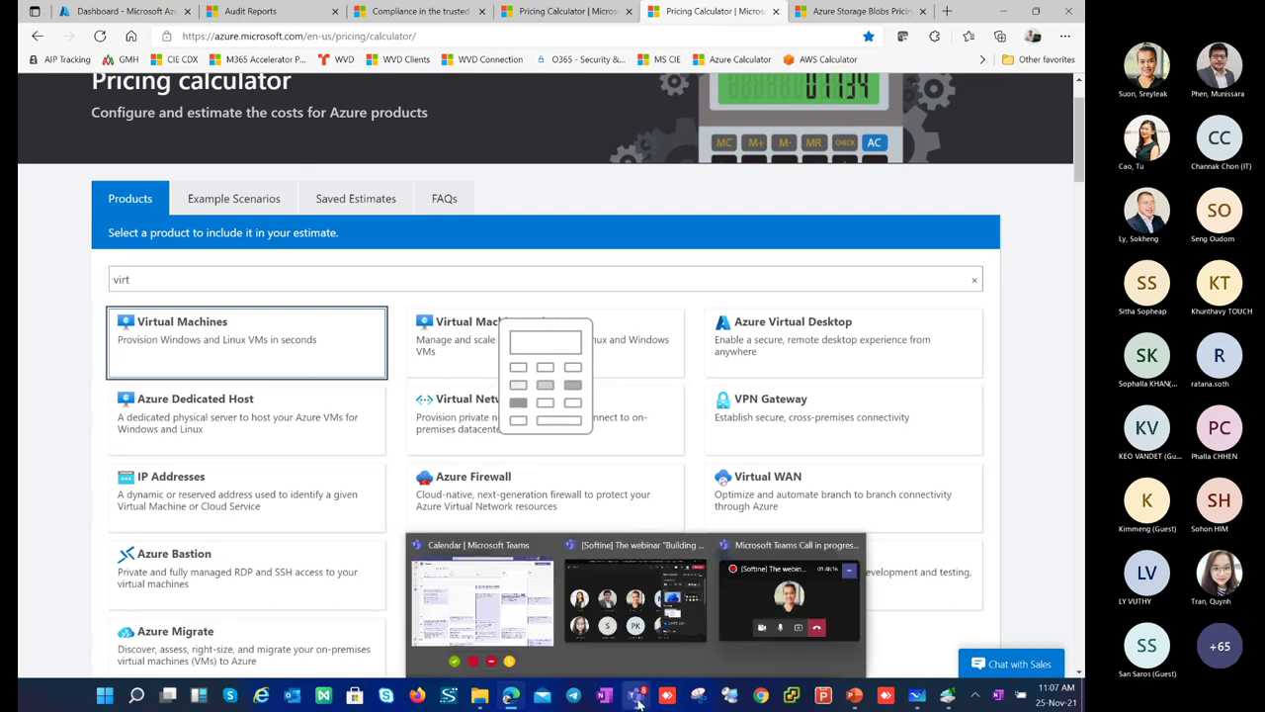
pyautogui.click(637, 601)
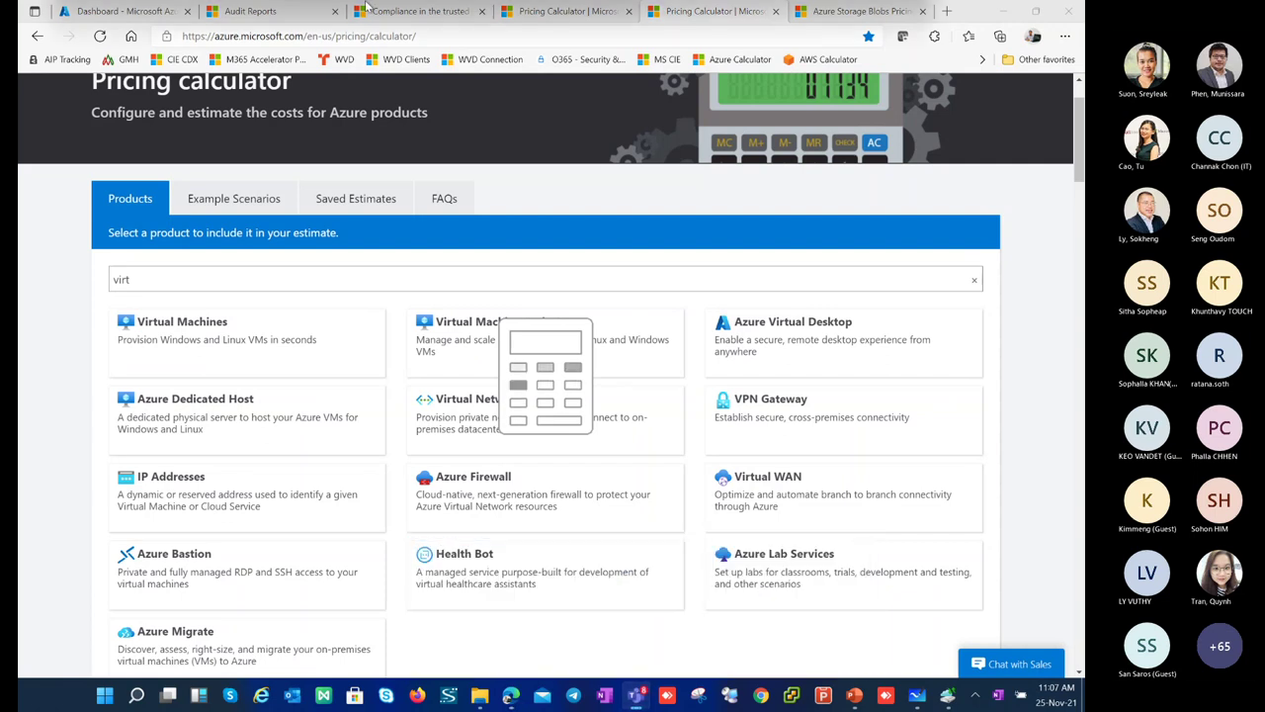
pyautogui.click(148, 283)
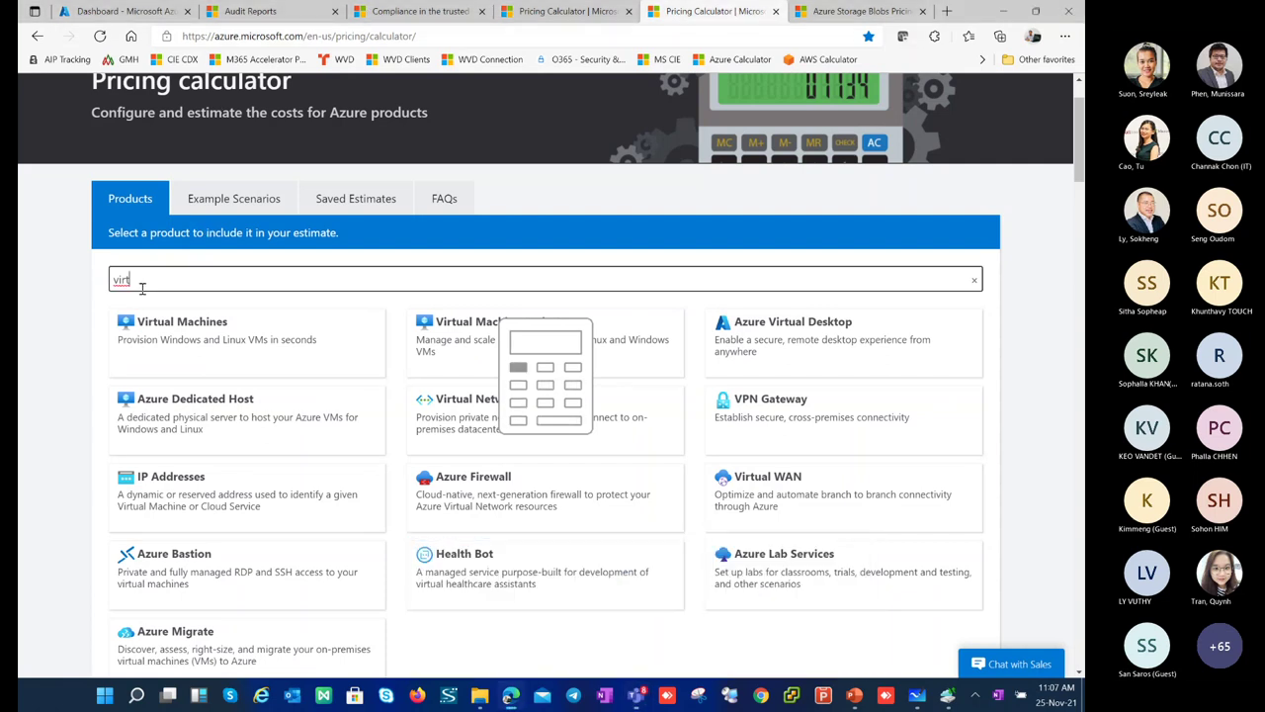
pyautogui.click(73, 296)
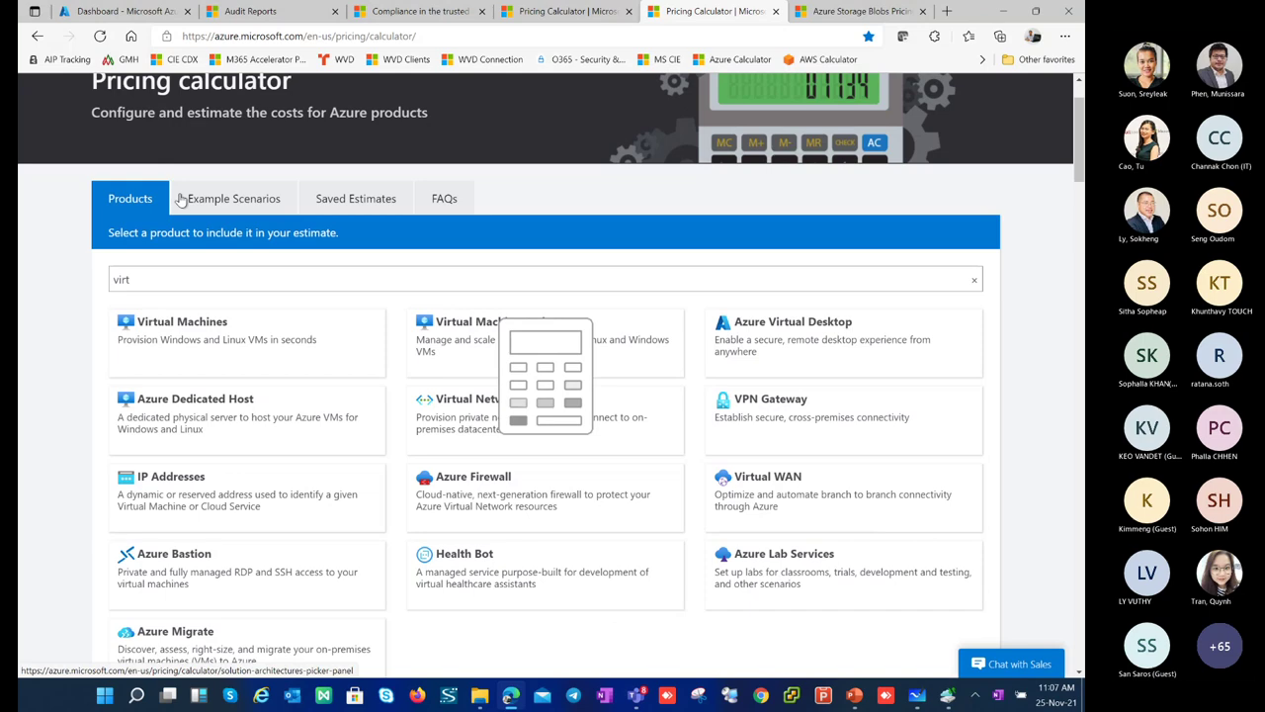
pyautogui.scroll(1, 259, 314)
pyautogui.hotkey('ctrl', '1')
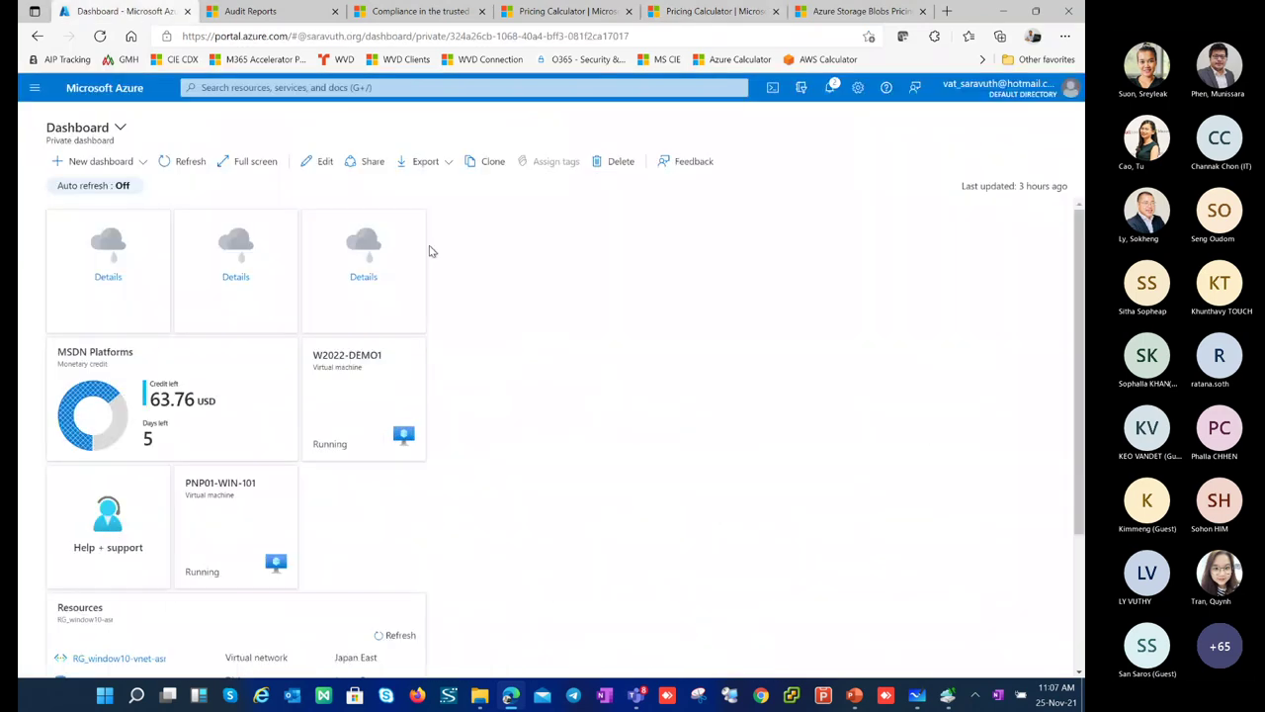
pyautogui.click(229, 36)
pyautogui.click(228, 37)
pyautogui.moveTo(288, 37); pyautogui.dragTo(182, 37)
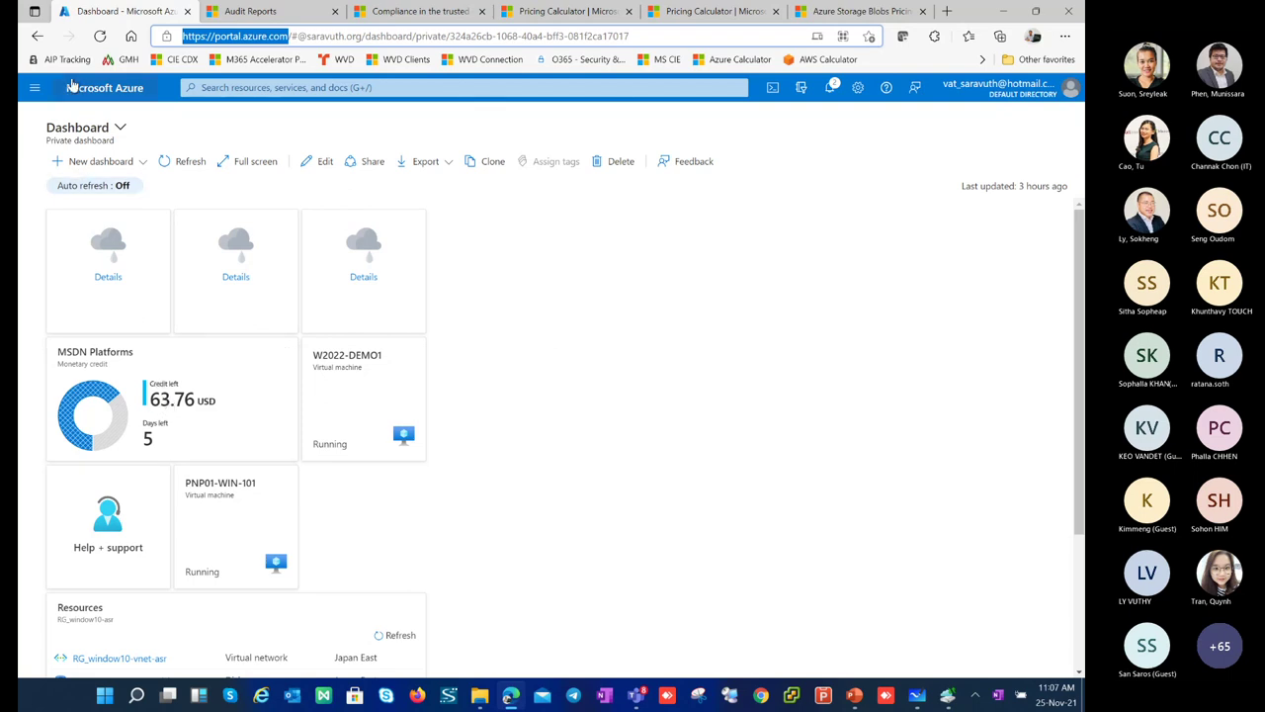
# Step: Go to the portal's Home page, view the PNP01-WIN-101 entry in Backup Items and return to Home
pyautogui.click(43, 92)
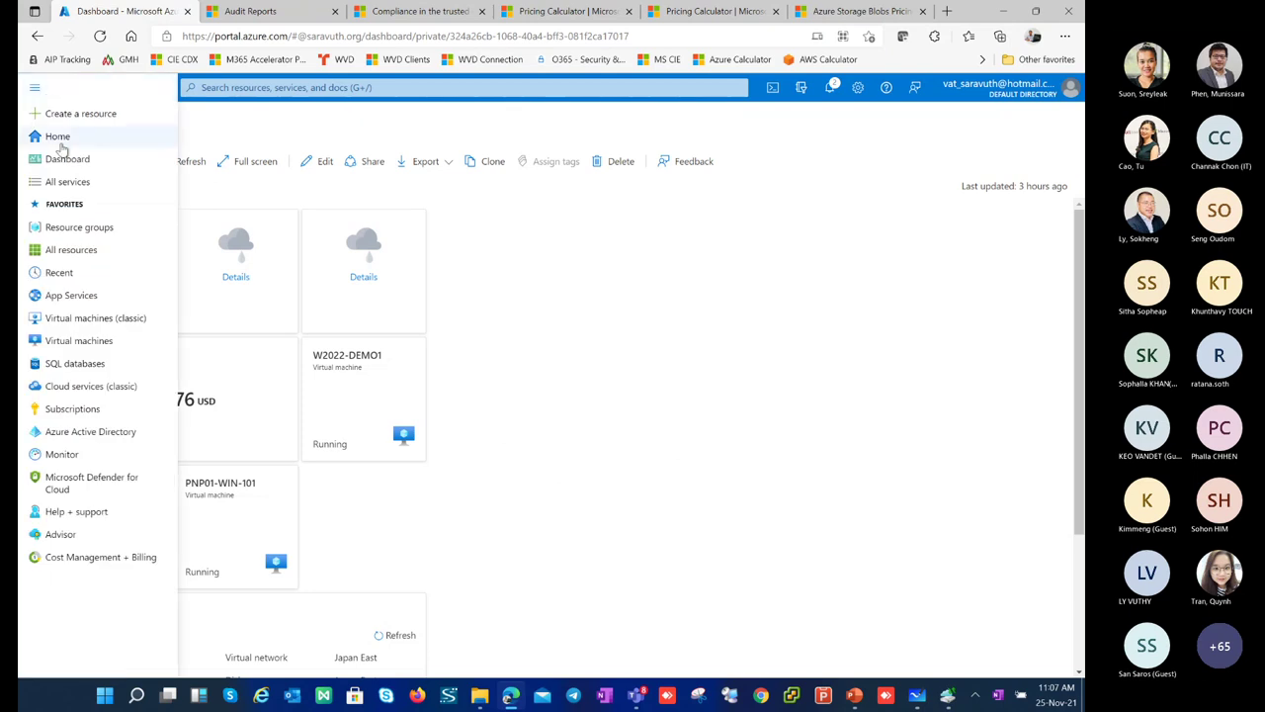
pyautogui.click(59, 146)
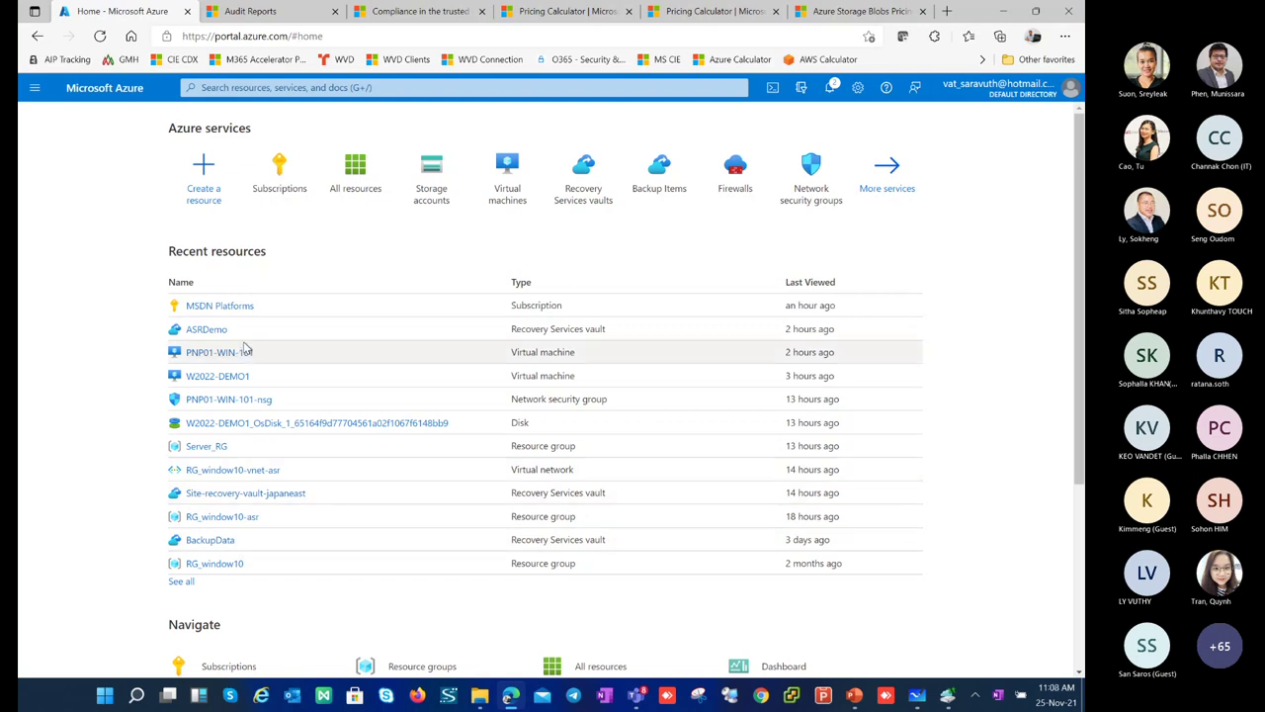
pyautogui.click(659, 176)
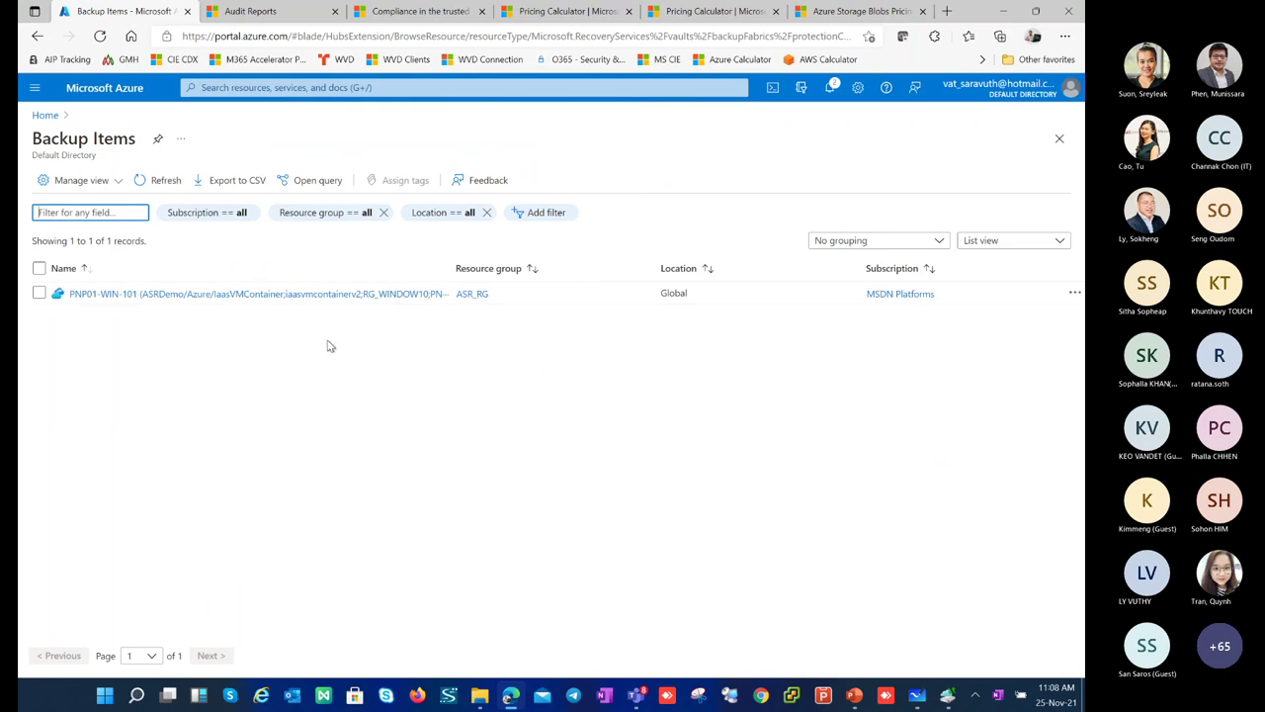
pyautogui.click(156, 296)
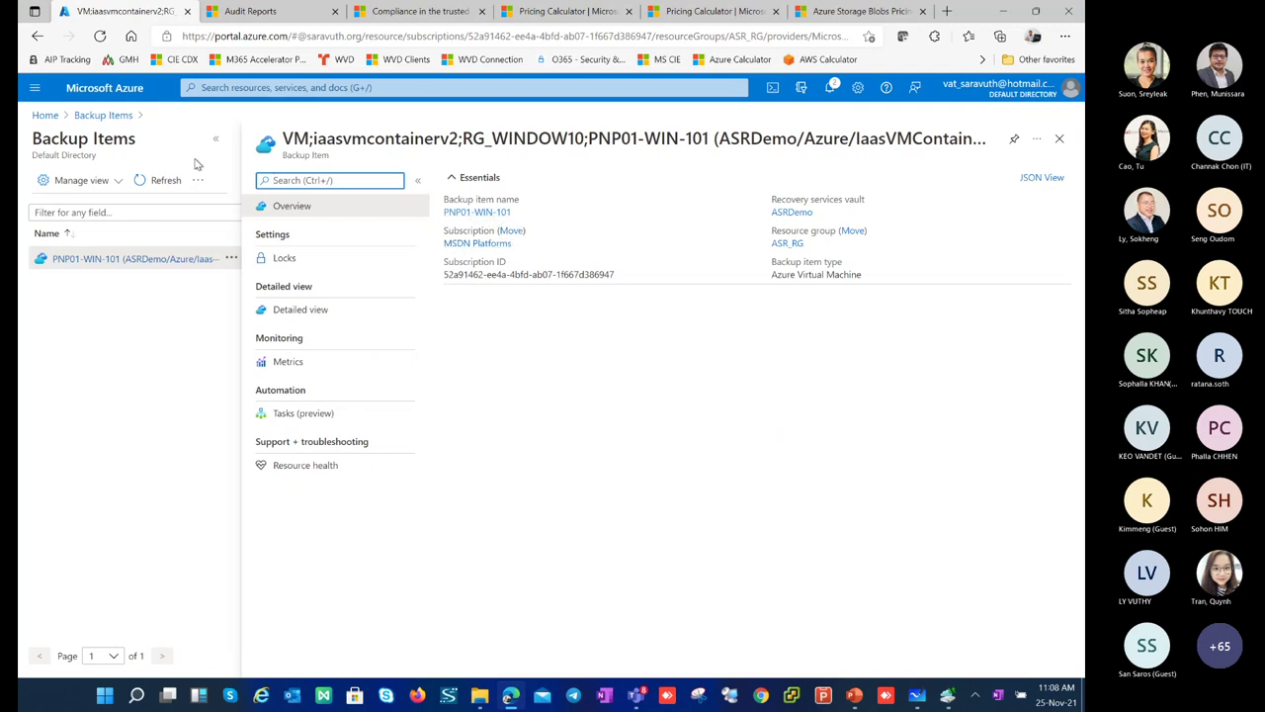
pyautogui.click(102, 114)
pyautogui.click(46, 116)
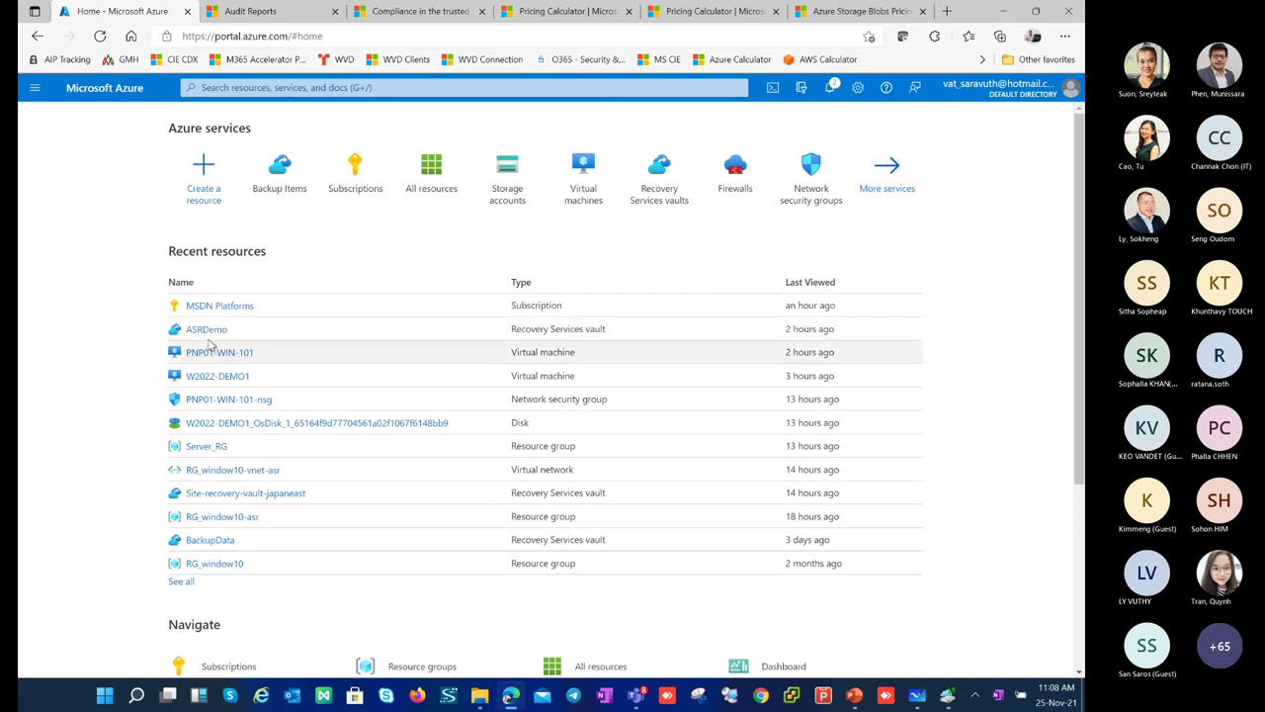
# Step: Open Recovery Services vaults by searching for "recovery" and highlight the locations of ASRDemo and Site-recovery-vault-japaneast
pyautogui.moveTo(203, 336)
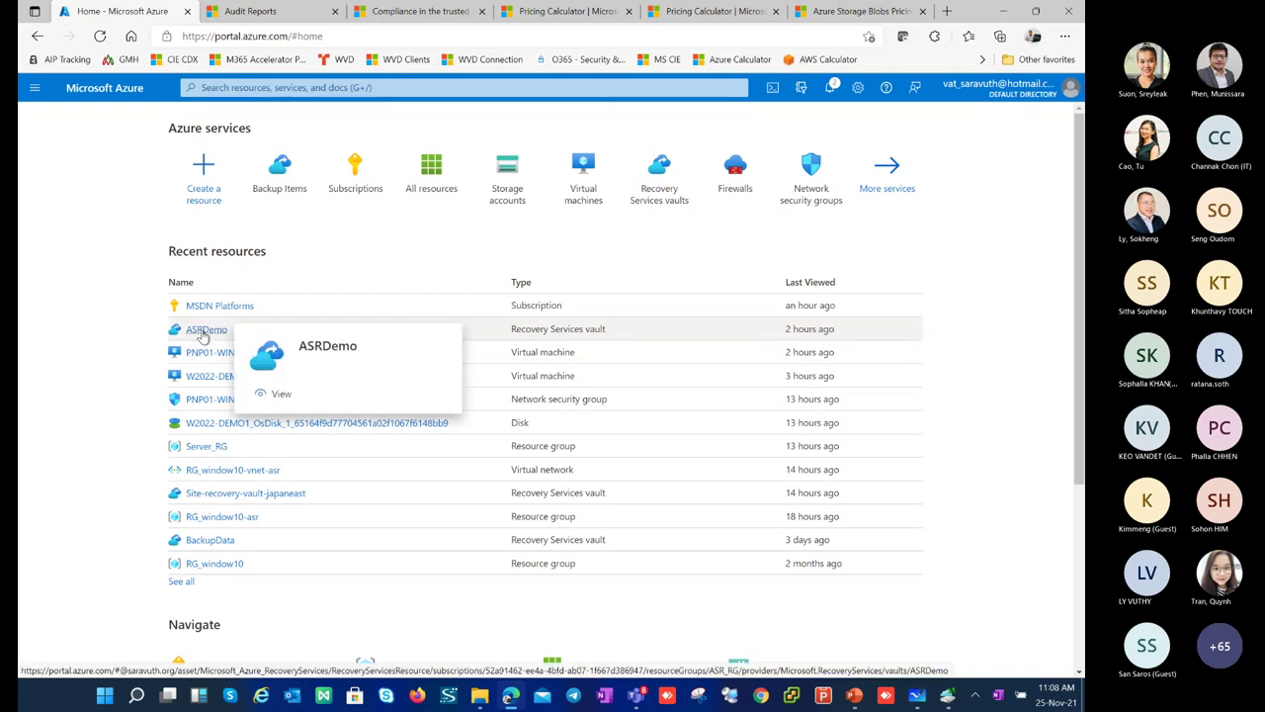
pyautogui.click(253, 88)
pyautogui.write('re')
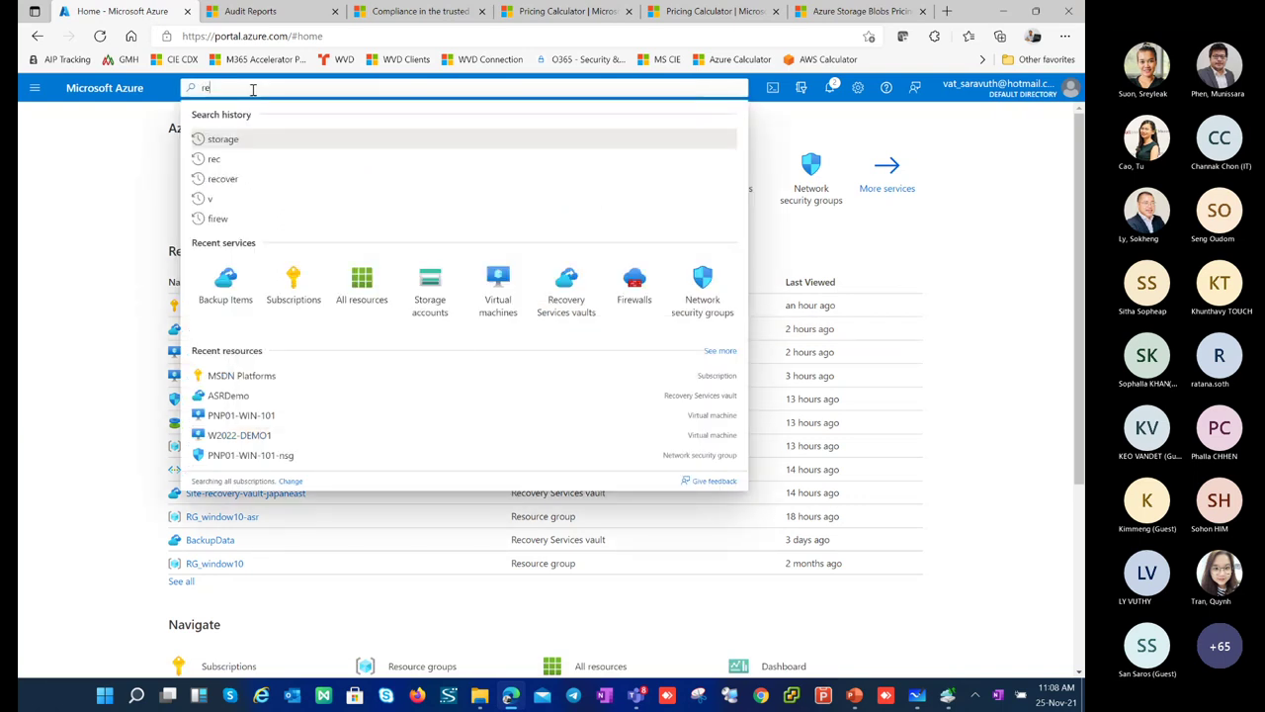
pyautogui.write('covery')
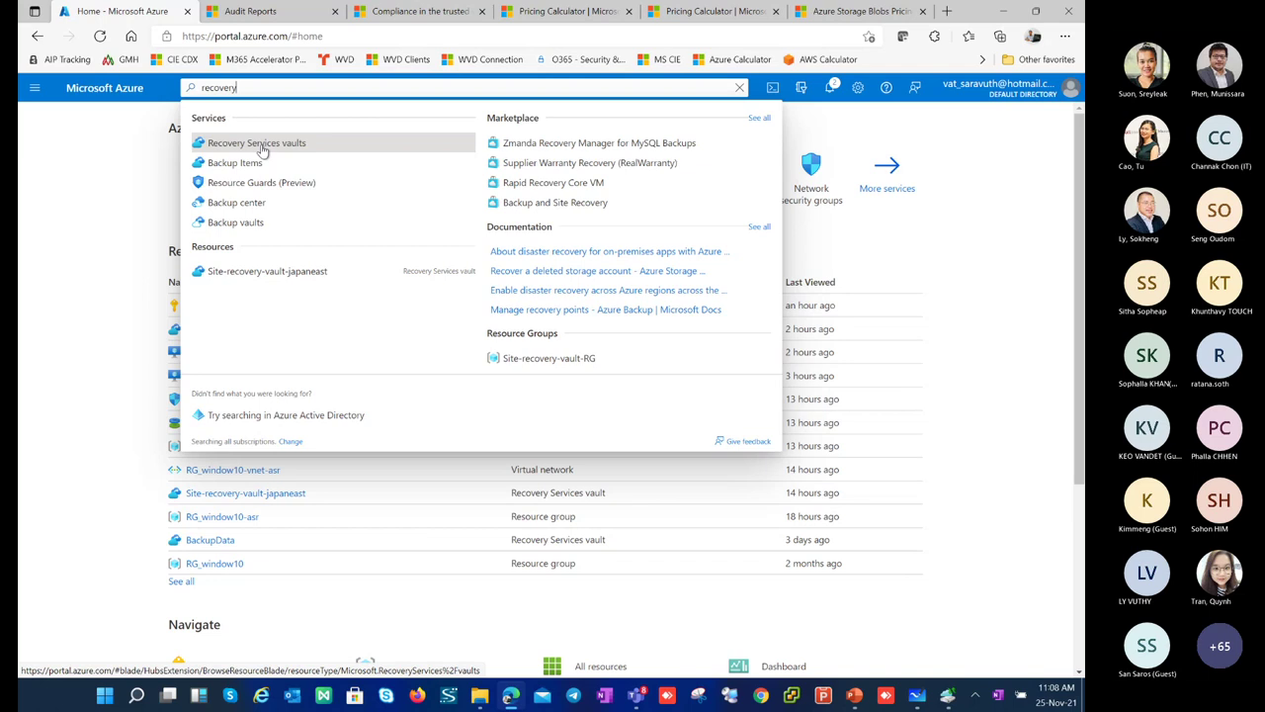
pyautogui.click(263, 149)
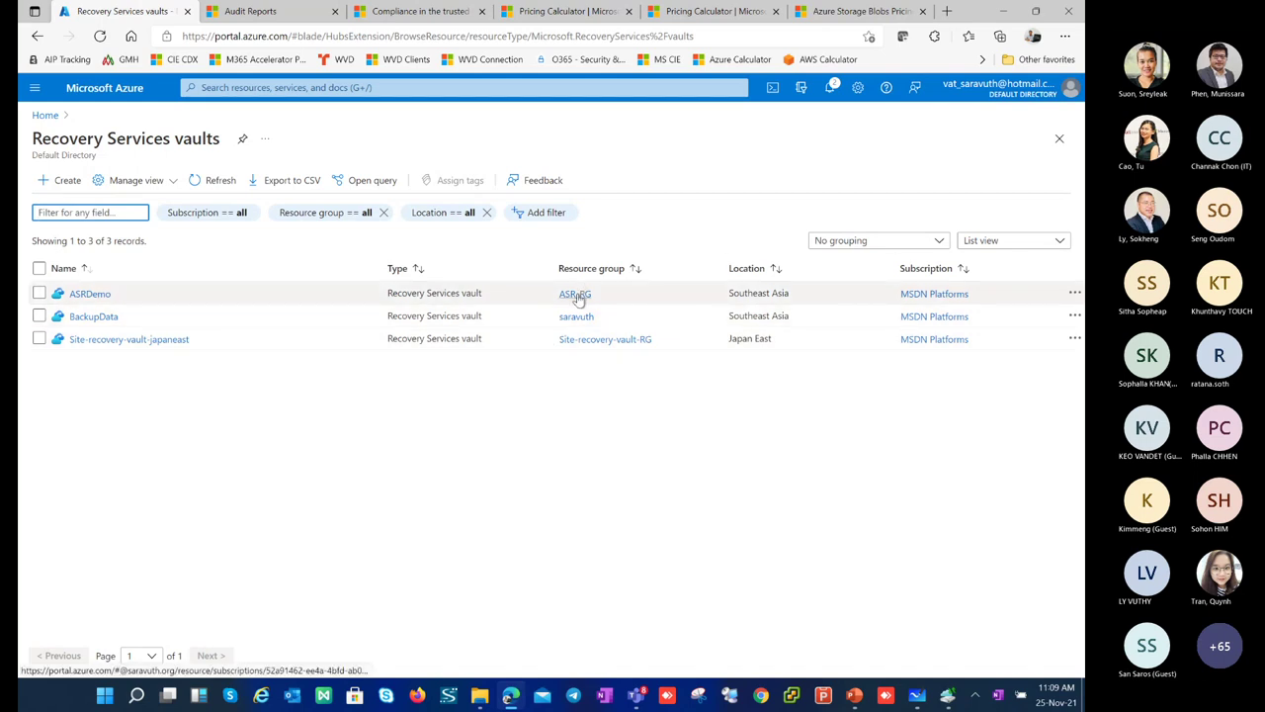
pyautogui.moveTo(729, 294); pyautogui.dragTo(801, 297)
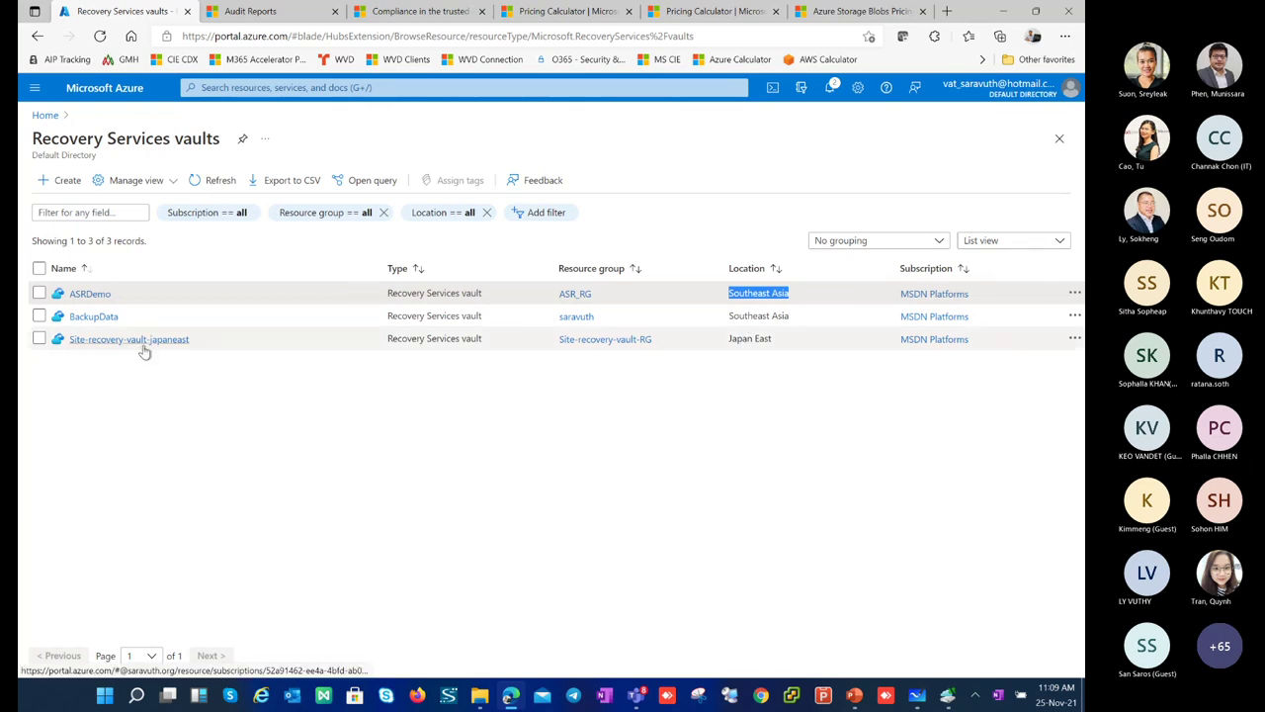
pyautogui.moveTo(725, 342); pyautogui.dragTo(775, 341)
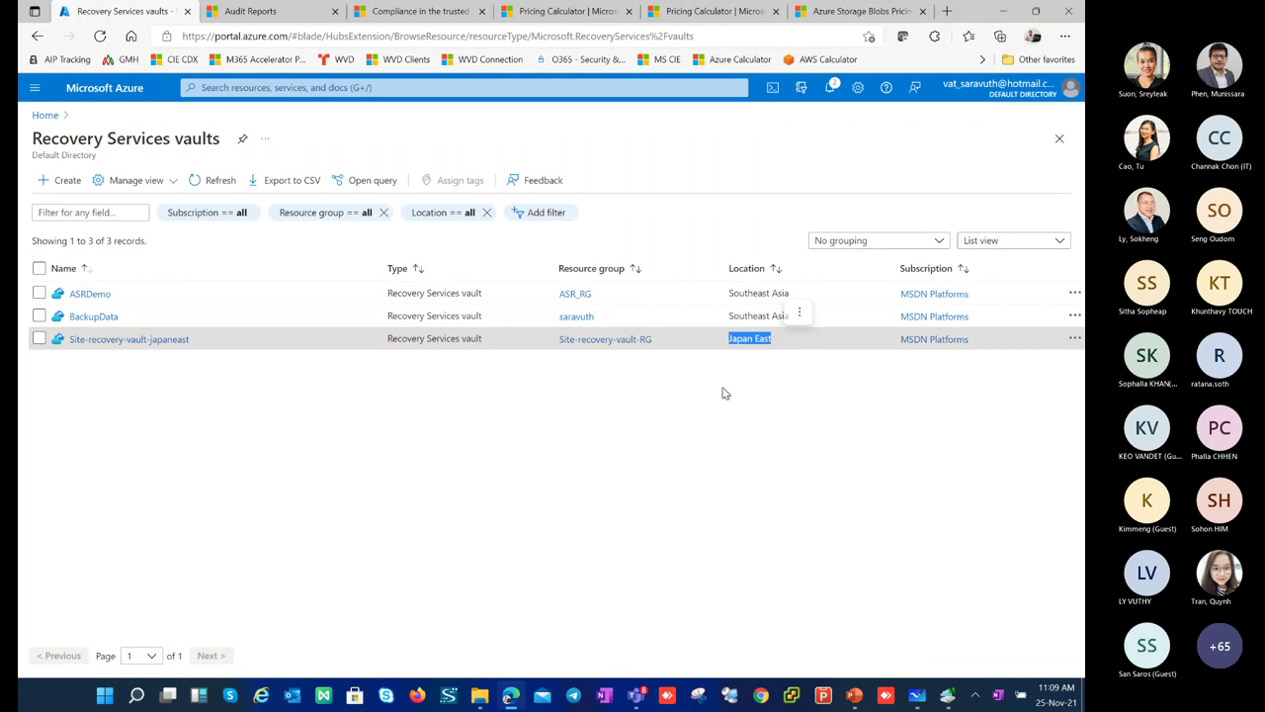
# Step: Open the ASRDemo vault's Backup overview and highlight the Cloud - GRS storage usage
pyautogui.click(326, 438)
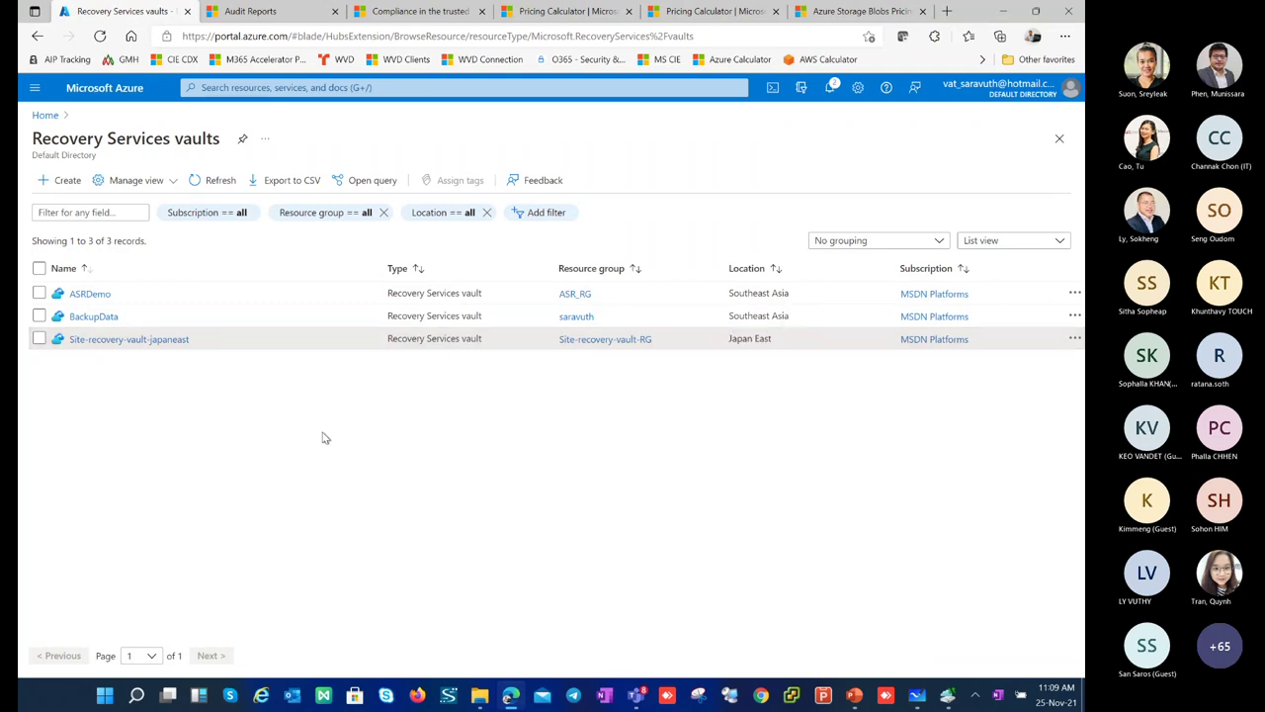
pyautogui.click(91, 294)
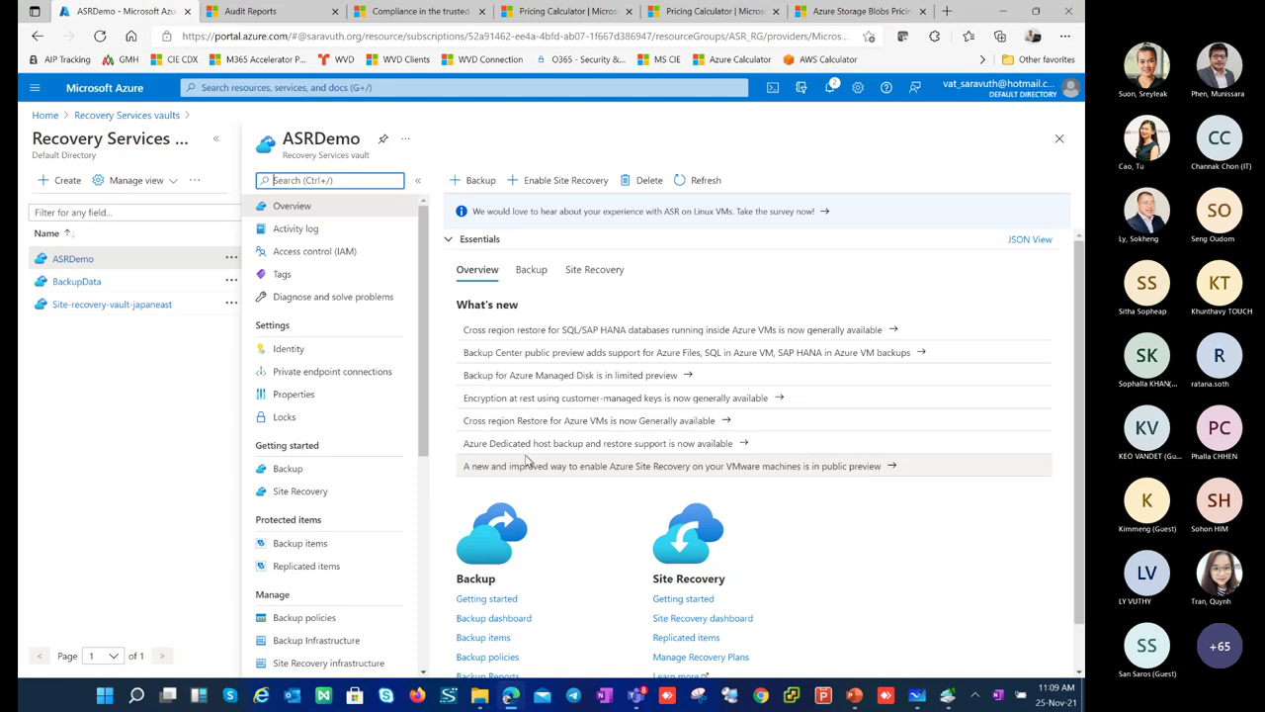
pyautogui.click(534, 281)
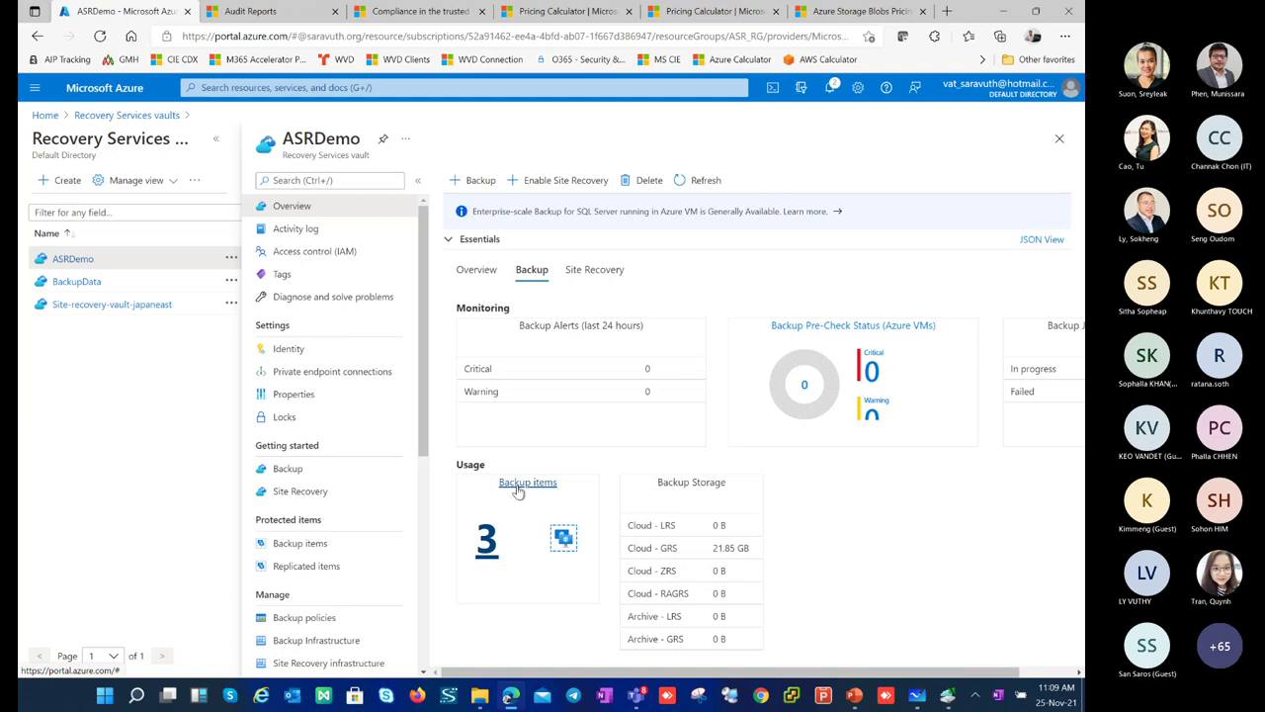
pyautogui.moveTo(713, 547); pyautogui.dragTo(753, 550)
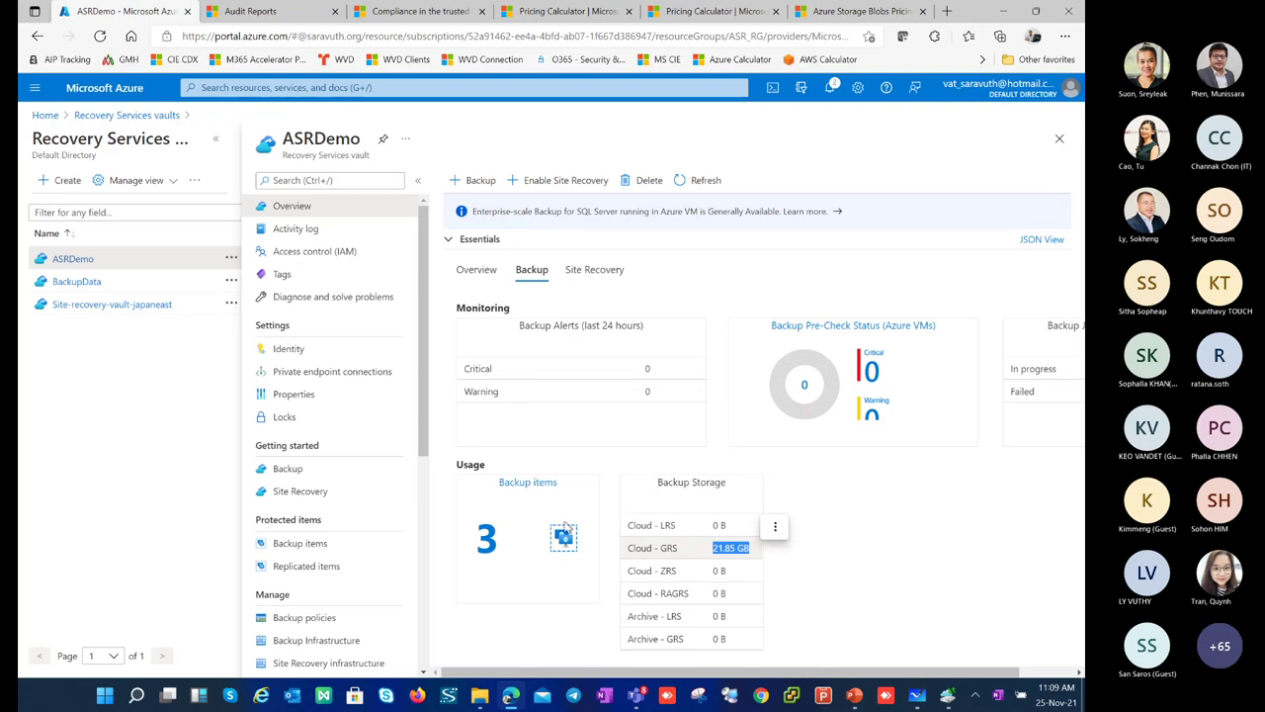
# Step: Open ASRDemo's Backup items and briefly check the Microsoft Azure Backup window
pyautogui.click(526, 489)
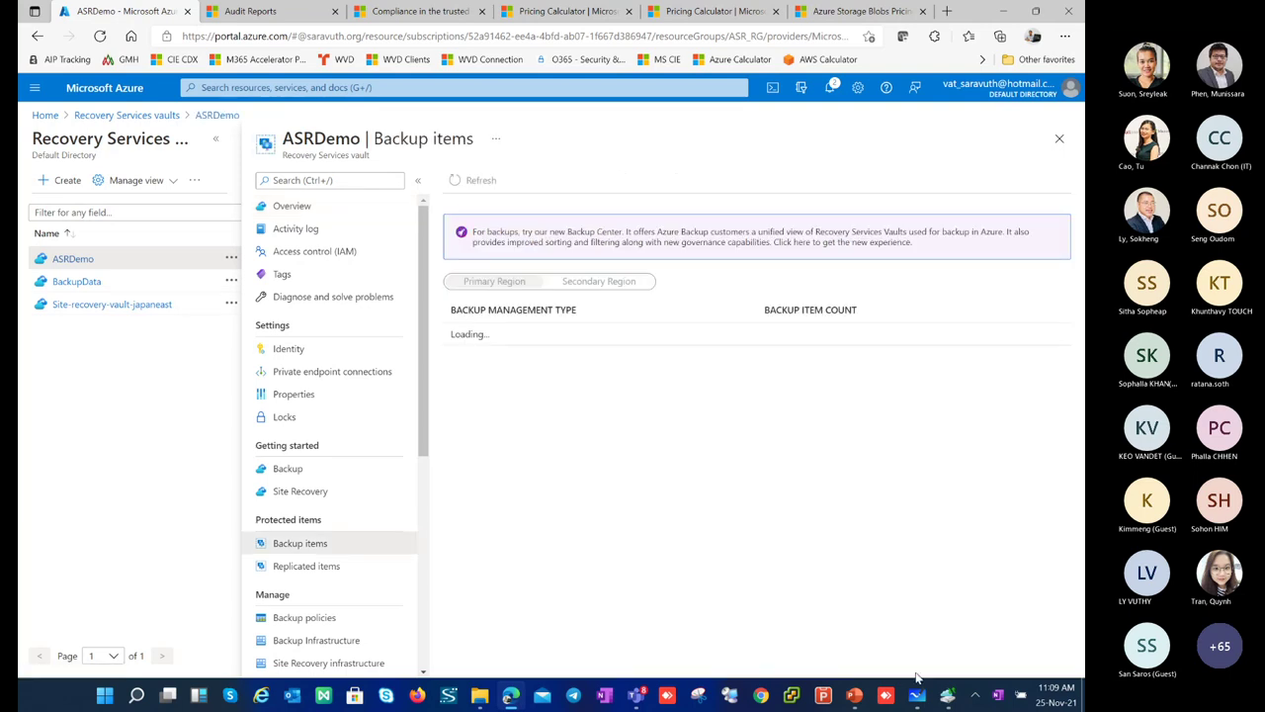
pyautogui.click(948, 695)
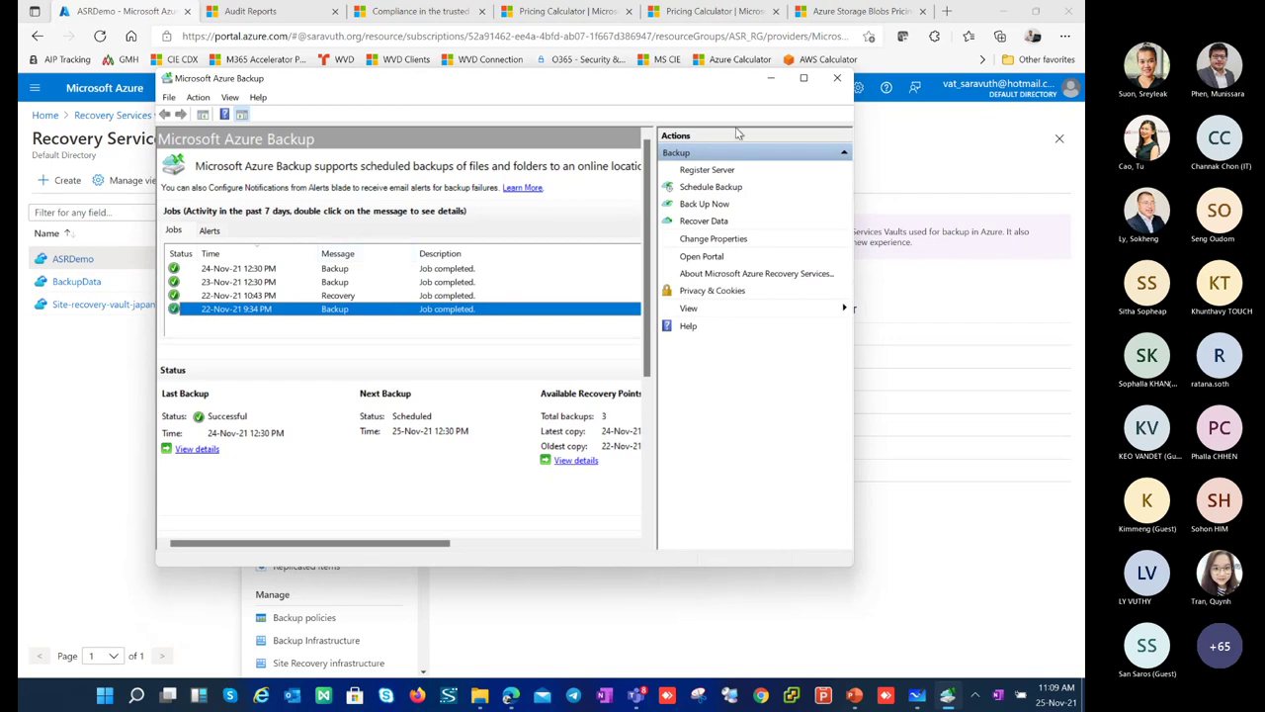
pyautogui.click(769, 79)
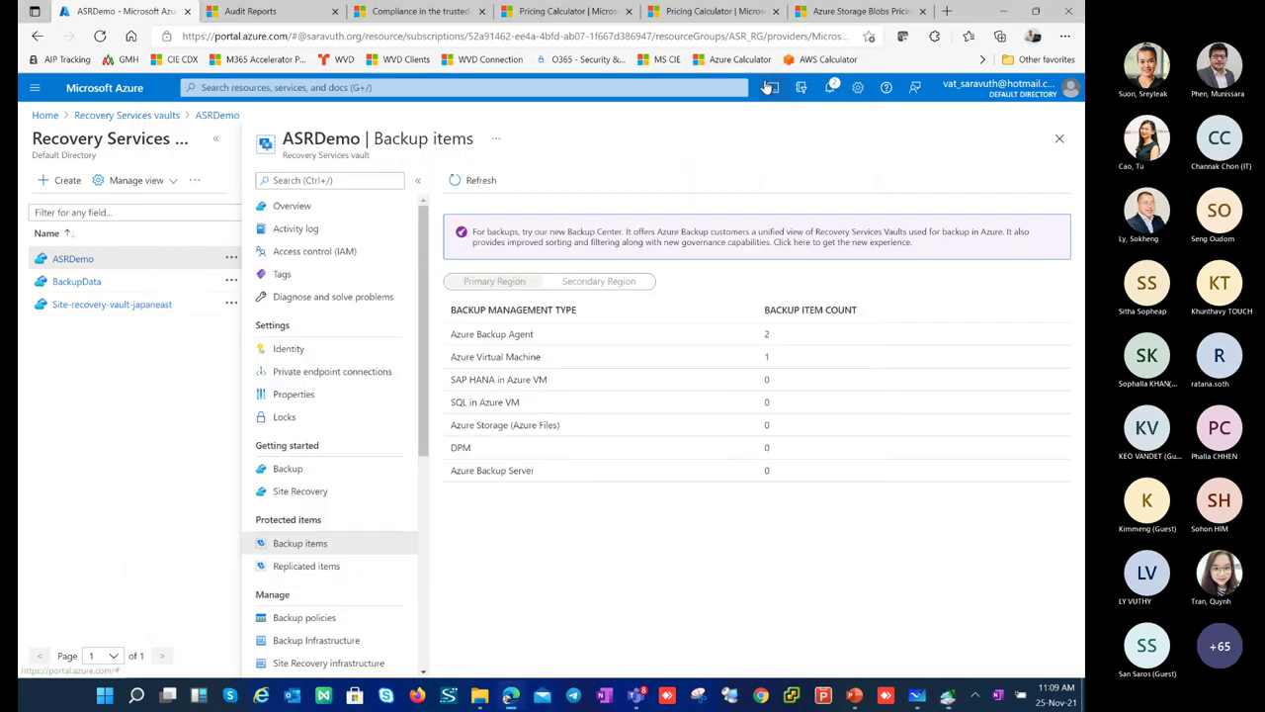
# Step: Review the Azure Backup Agent items, highlighting both protected servers, and view the recovery points of C:\ on pnp01-ss-01
pyautogui.click(504, 336)
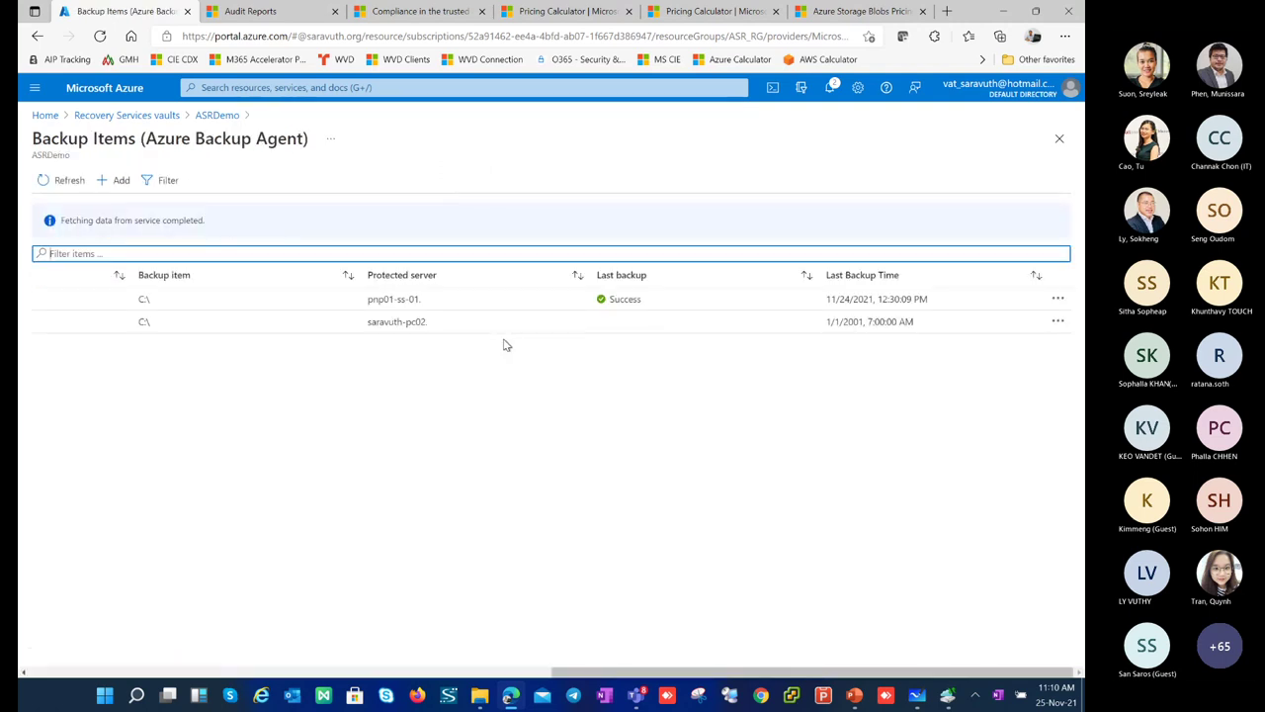
pyautogui.moveTo(362, 333); pyautogui.dragTo(428, 339)
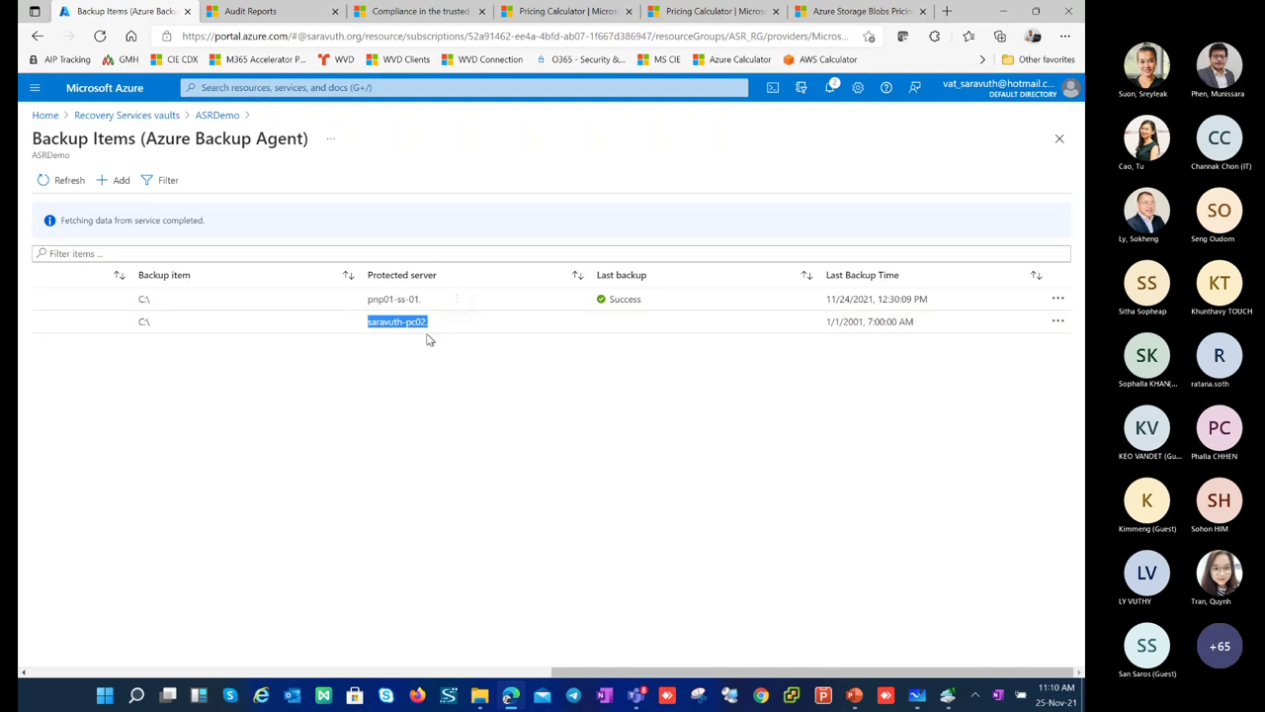
pyautogui.moveTo(368, 300); pyautogui.dragTo(424, 299)
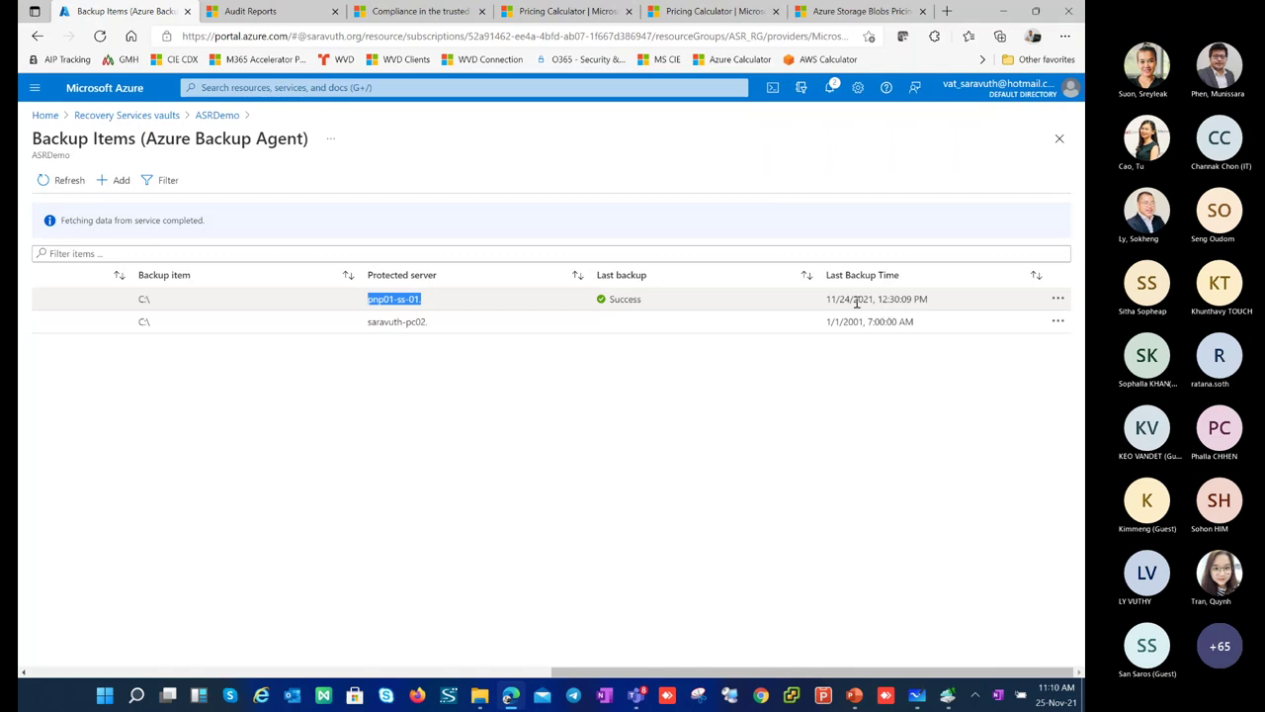
pyautogui.click(317, 303)
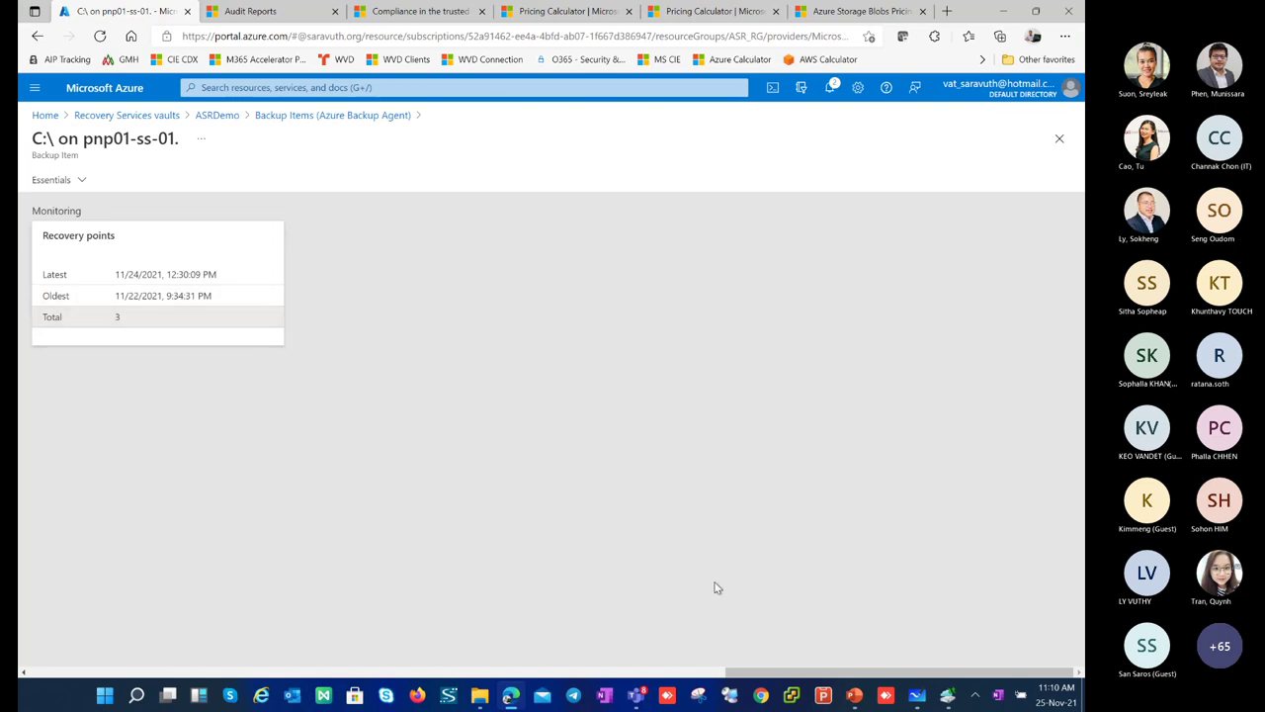
# Step: Switch to Microsoft Azure Backup, maximize it and start recovering individual files and folders from this server's C:\ volume
pyautogui.click(946, 697)
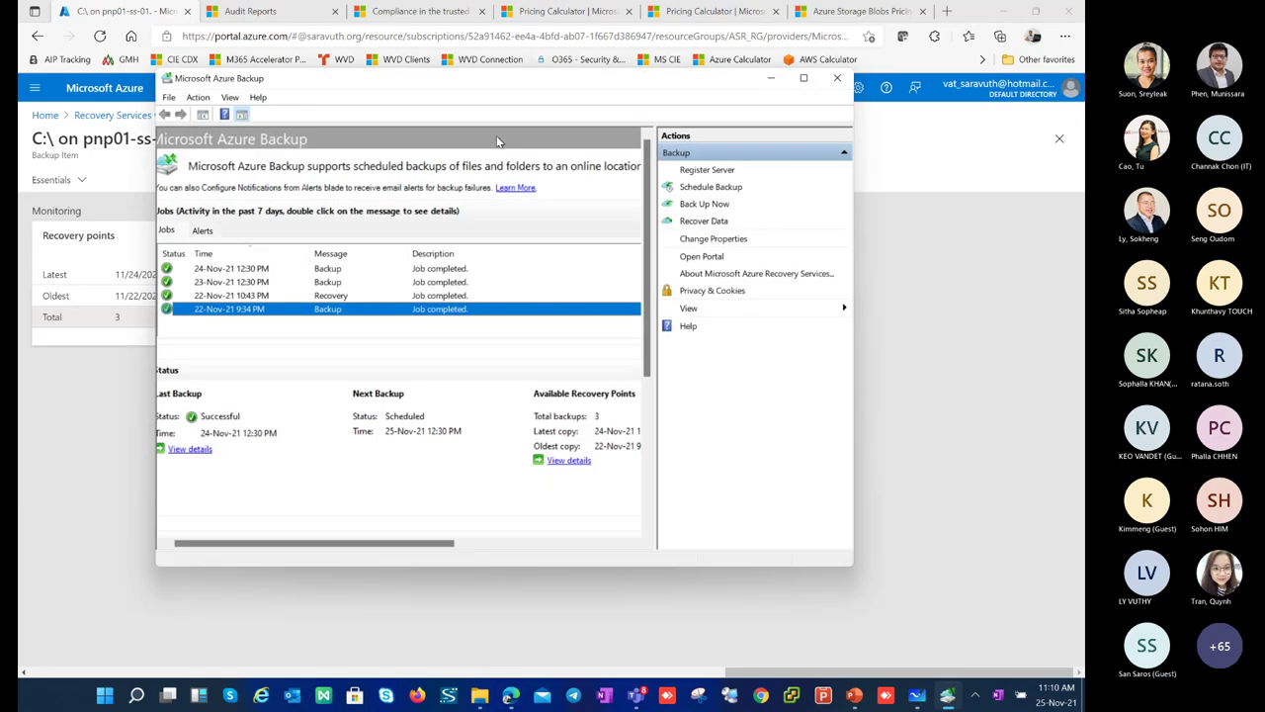
pyautogui.click(804, 77)
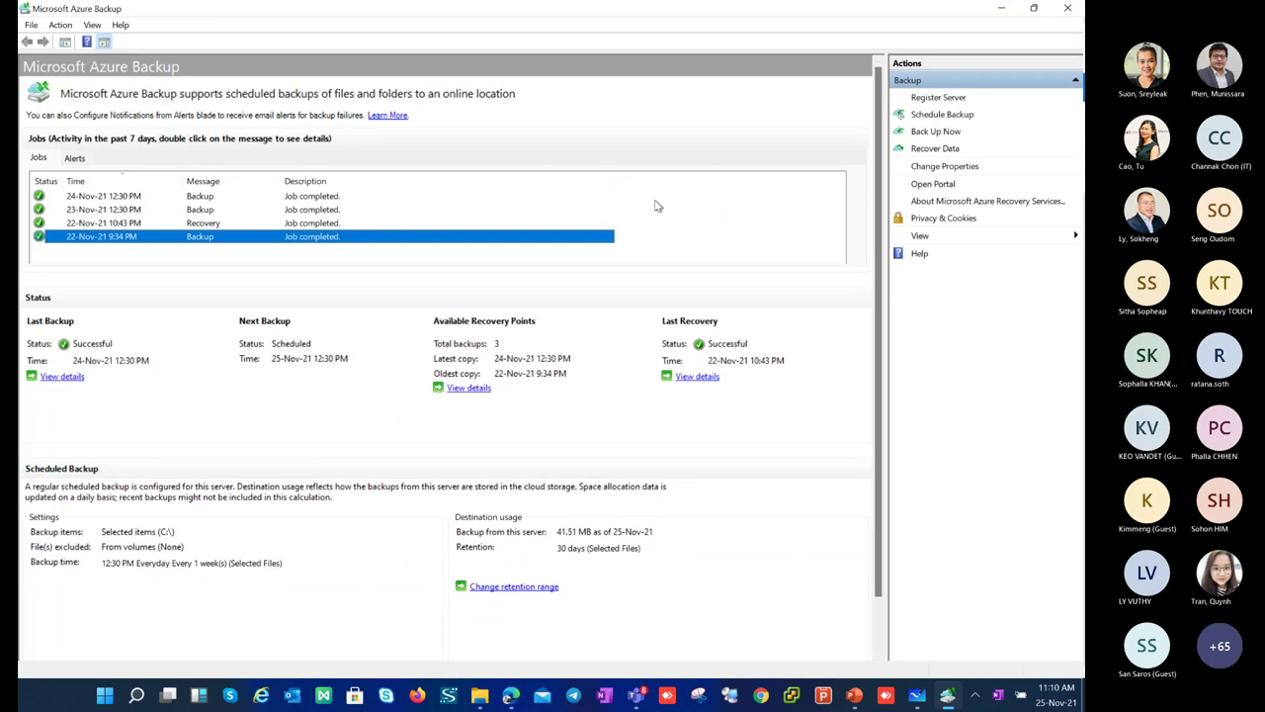
pyautogui.click(934, 150)
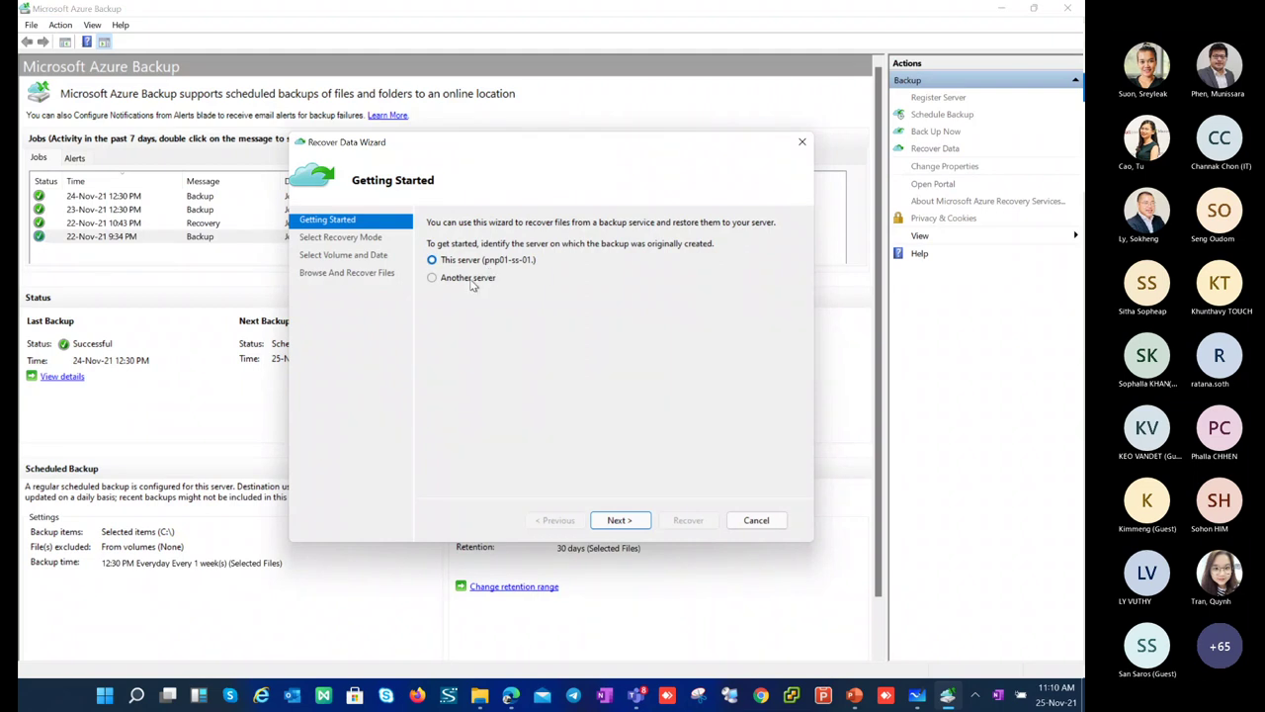
pyautogui.click(625, 520)
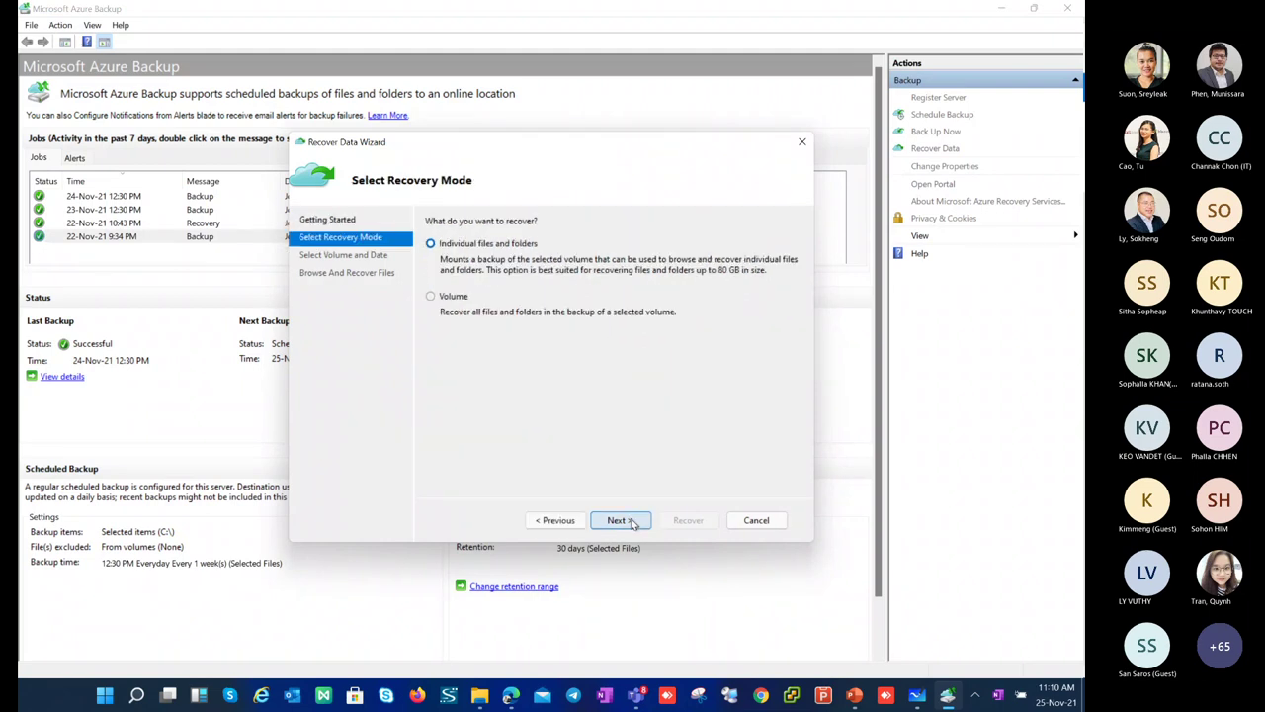
pyautogui.click(617, 520)
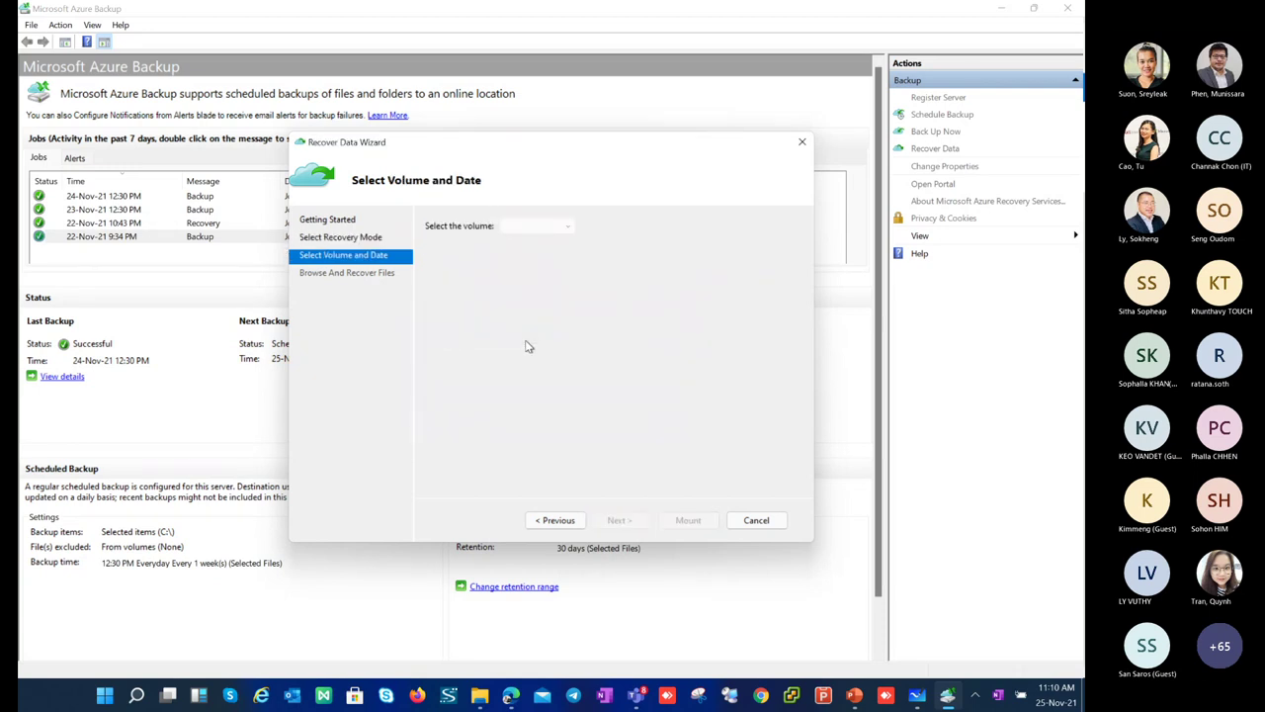
pyautogui.click(532, 227)
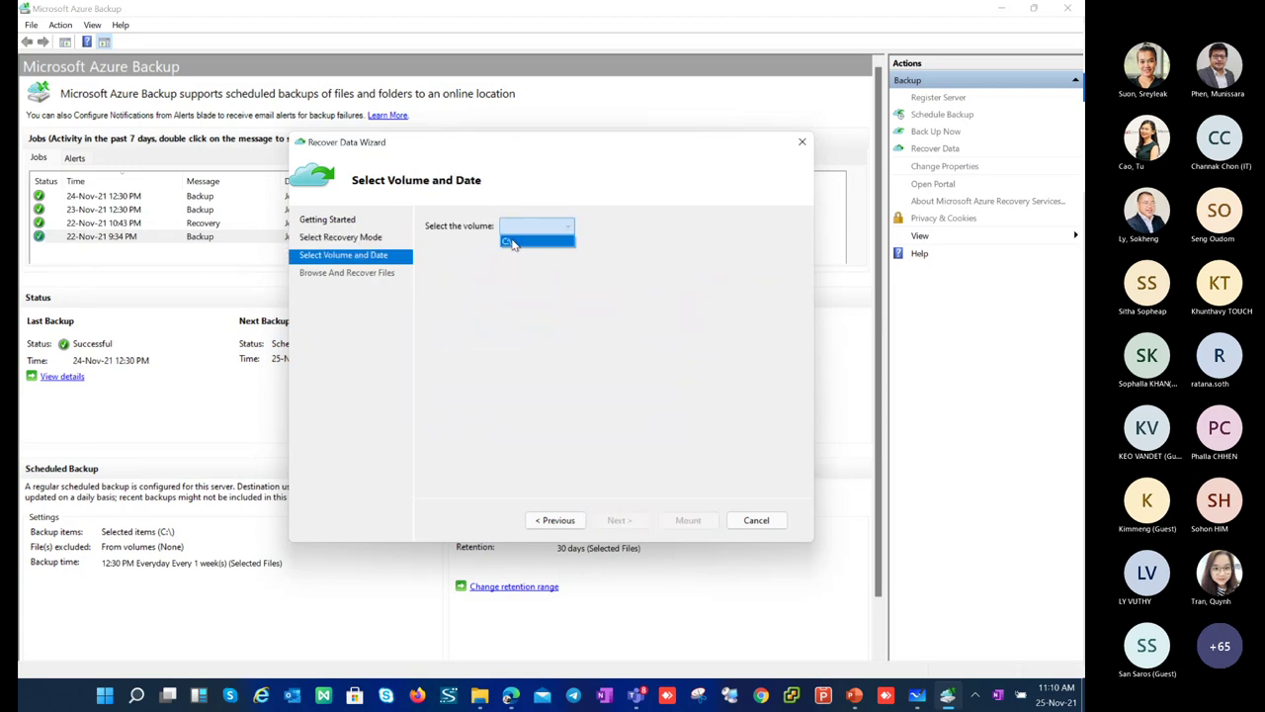
pyautogui.click(516, 241)
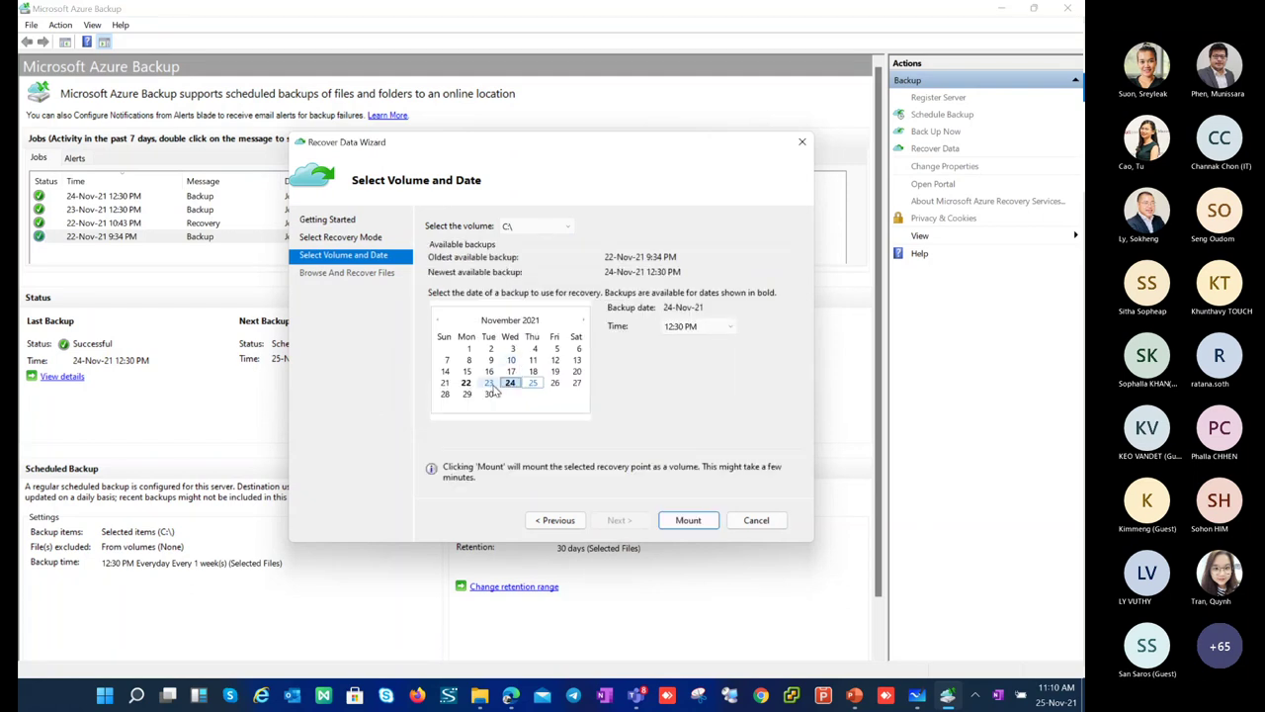
# Step: Look through the backups dated 23, 24 and 22 November 2021, cancel the recovery wizard and minimize Microsoft Azure Backup
pyautogui.click(488, 383)
pyautogui.click(509, 383)
pyautogui.click(471, 384)
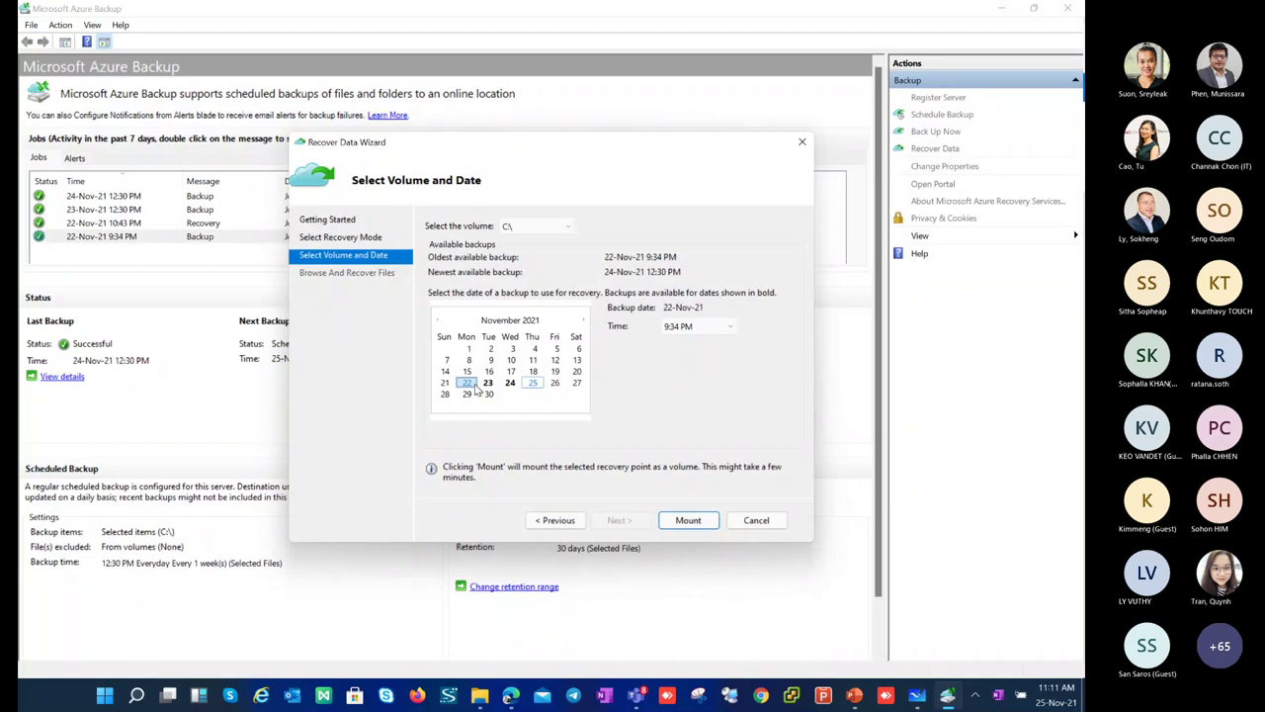
pyautogui.click(756, 521)
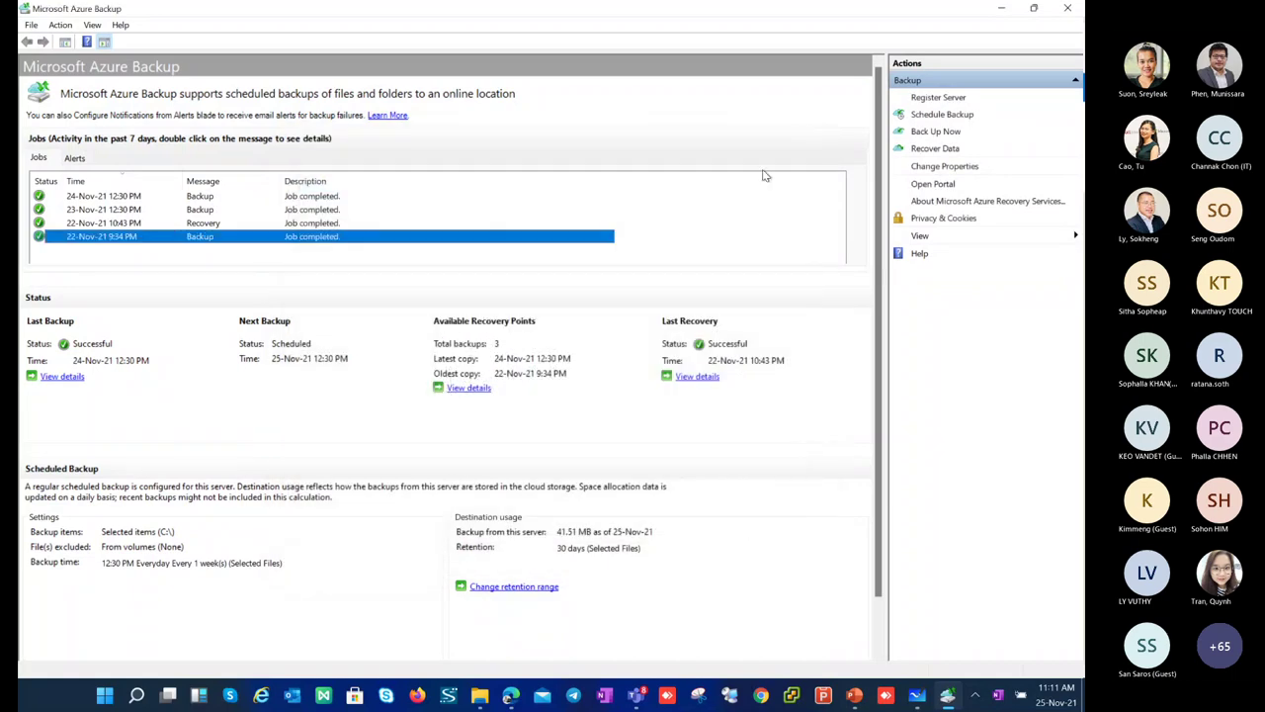
pyautogui.click(1001, 9)
# Step: Return to ASRDemo's backup items in the portal, view the Azure Virtual Machine items and highlight part of the PNP01-WIN-101 name
pyautogui.click(341, 116)
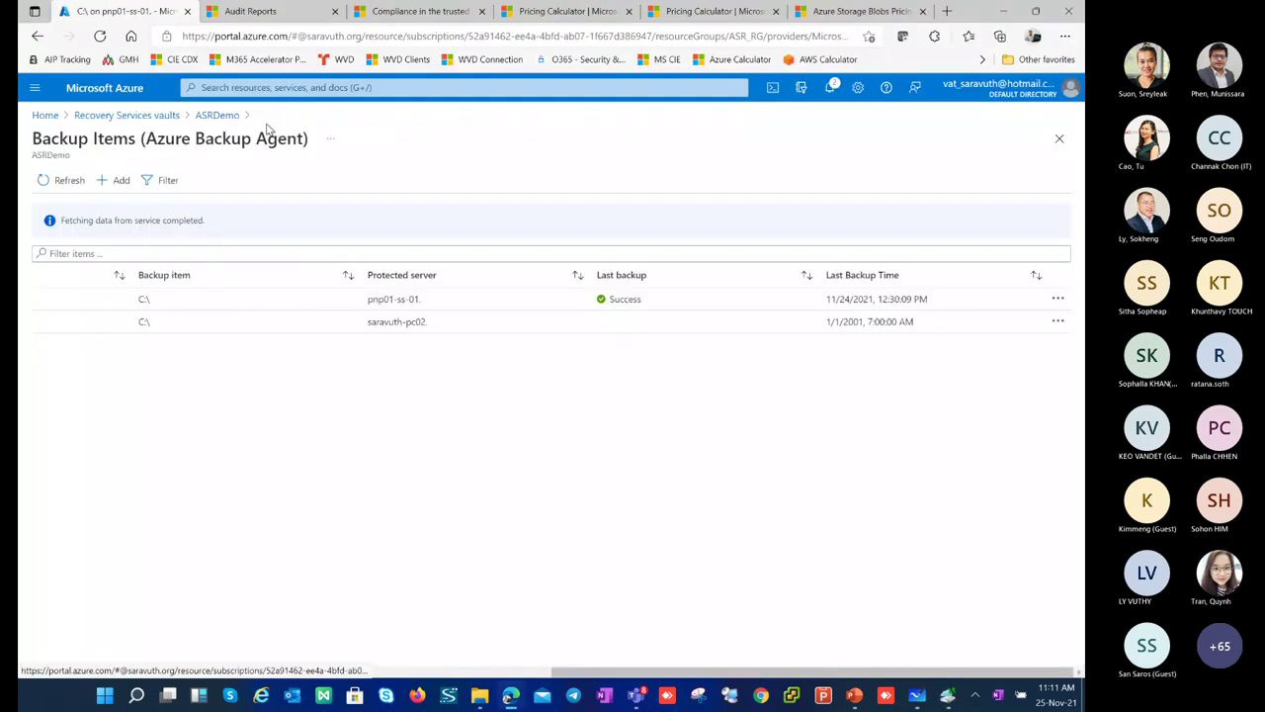
pyautogui.click(217, 116)
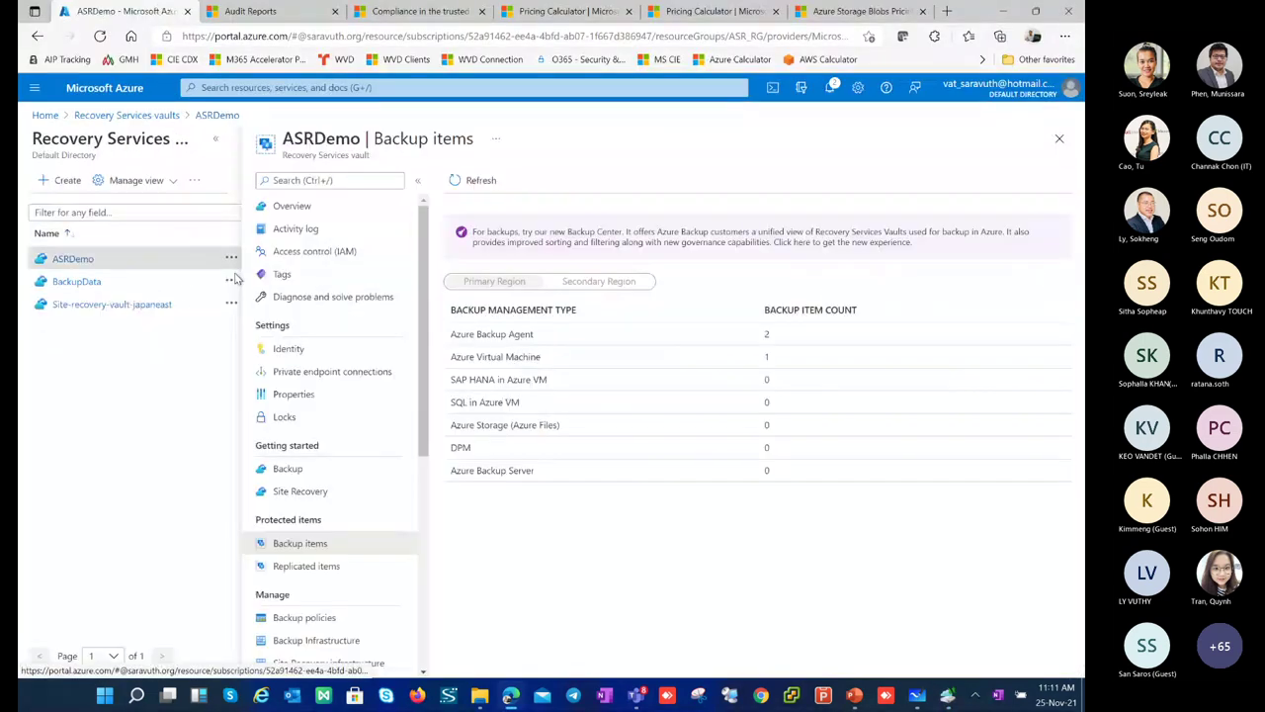
pyautogui.click(487, 362)
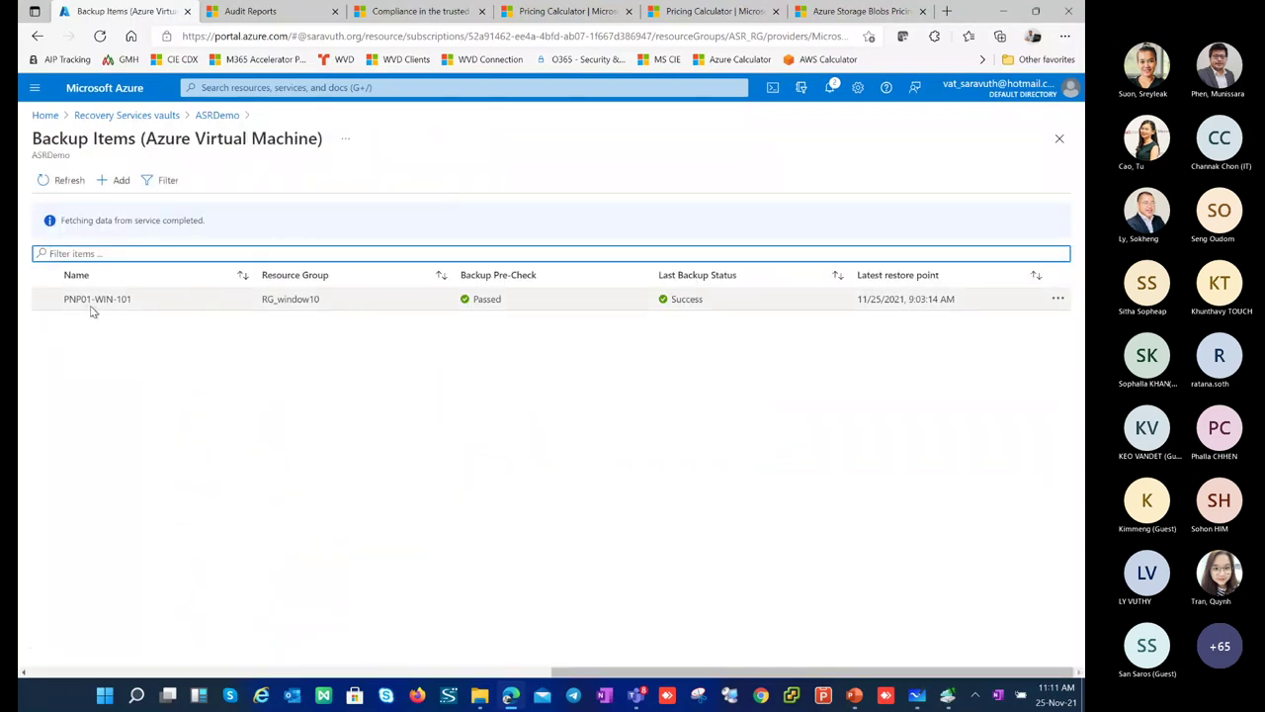
pyautogui.doubleClick(121, 298)
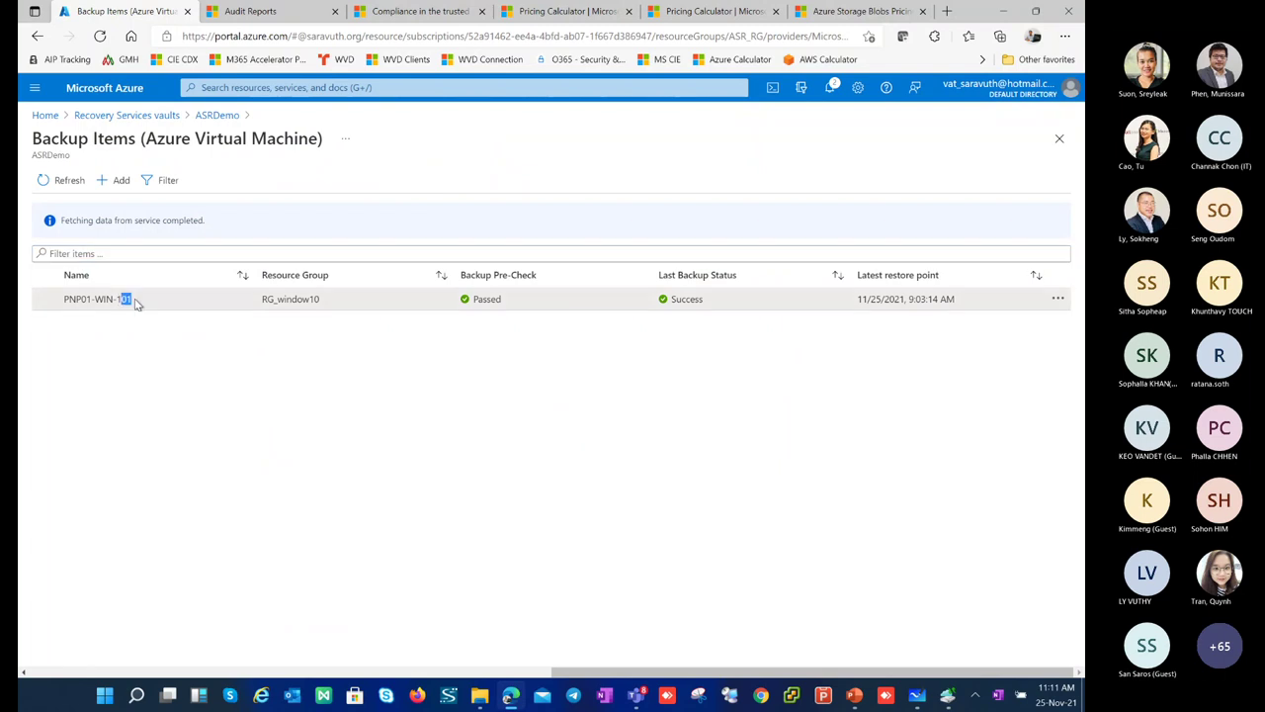
# Step: Return to the portal's Home page through Recovery Services vaults and open the PNP01-WIN-101 virtual machine from the recent resources
pyautogui.click(118, 116)
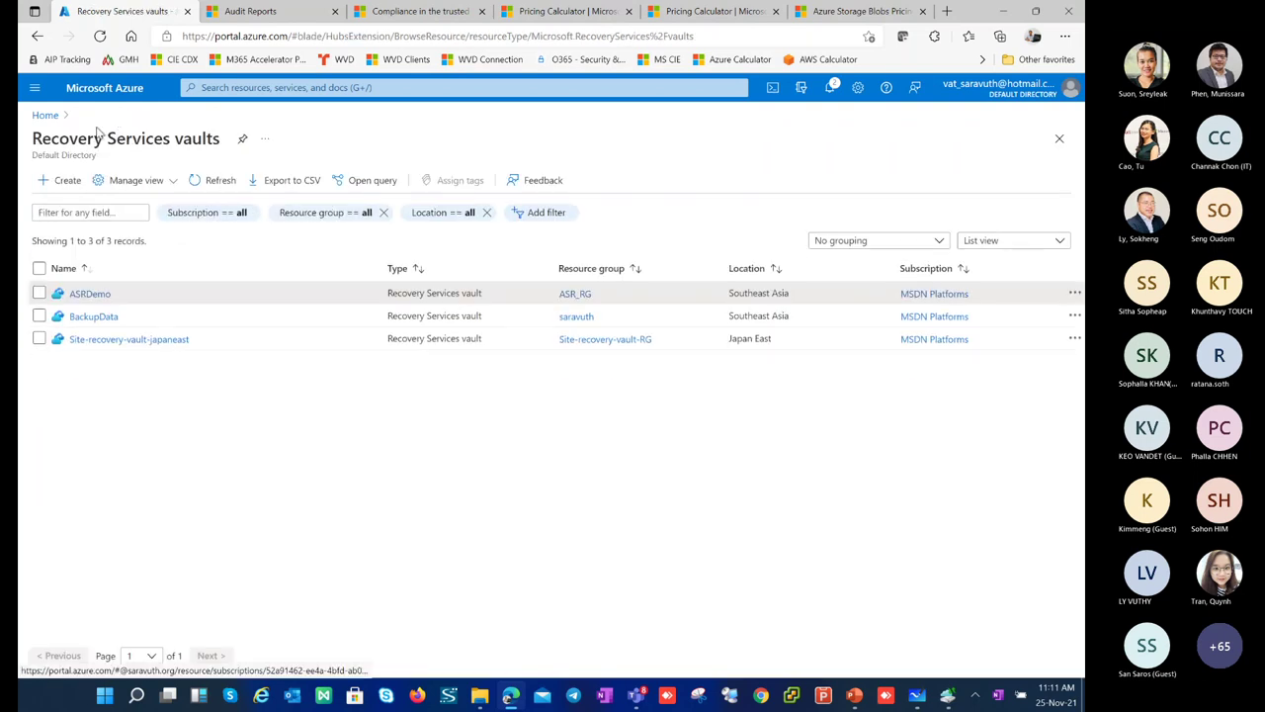
pyautogui.click(45, 115)
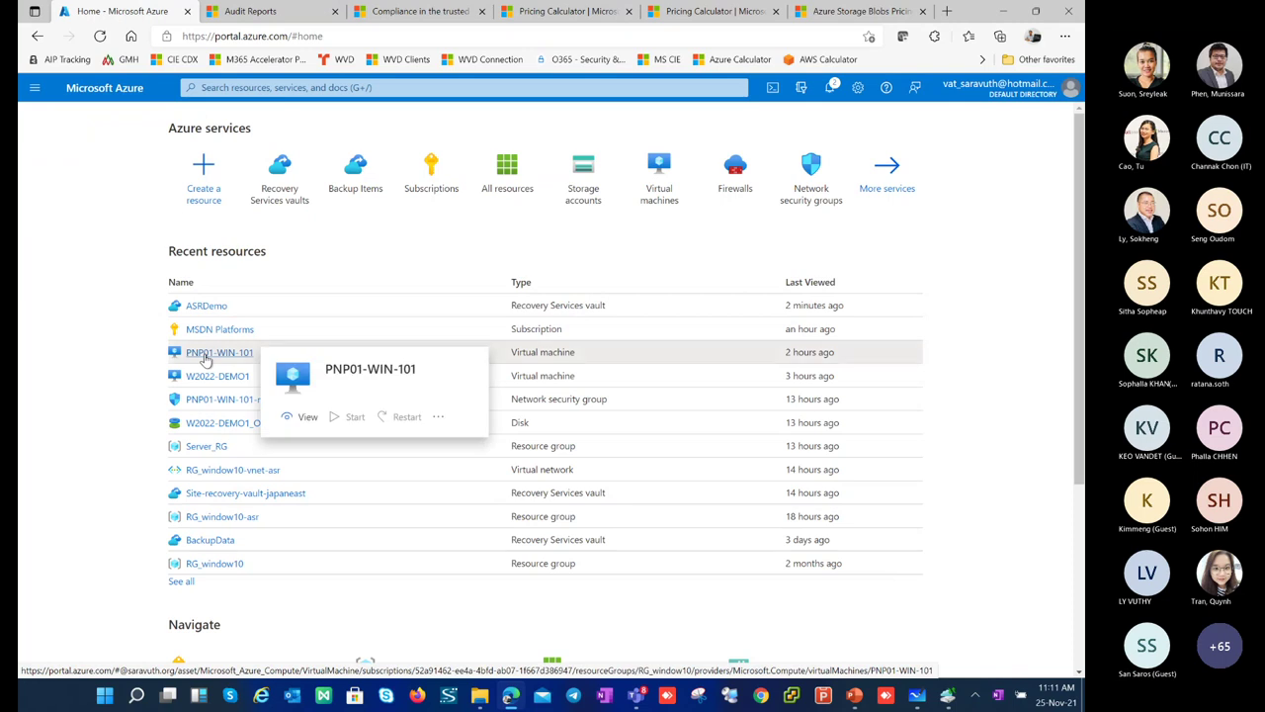
pyautogui.click(206, 359)
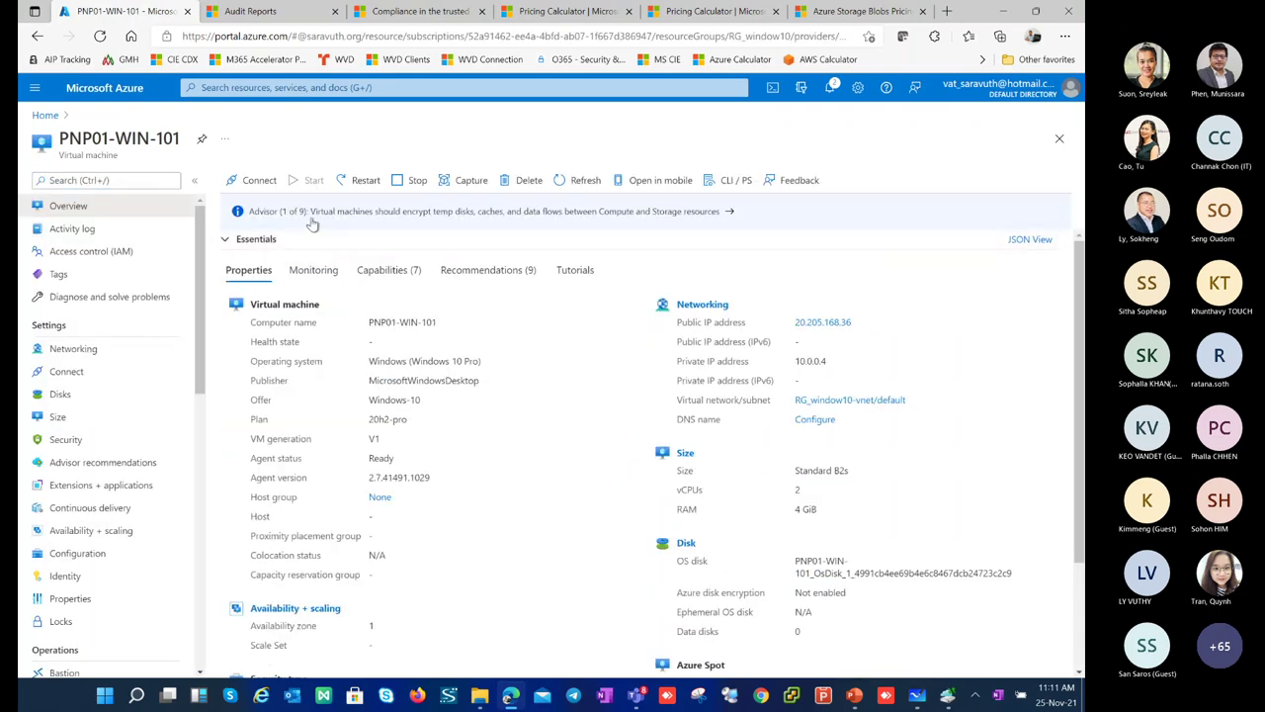
pyautogui.click(315, 218)
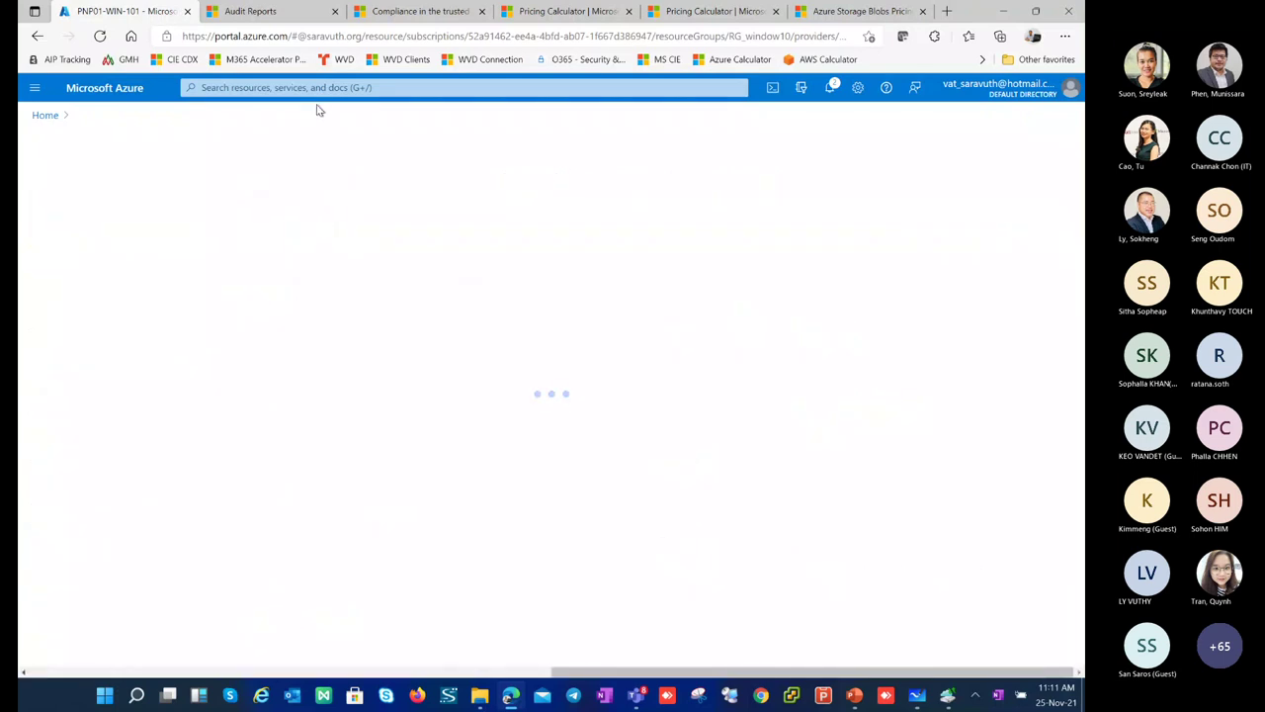
pyautogui.click(45, 116)
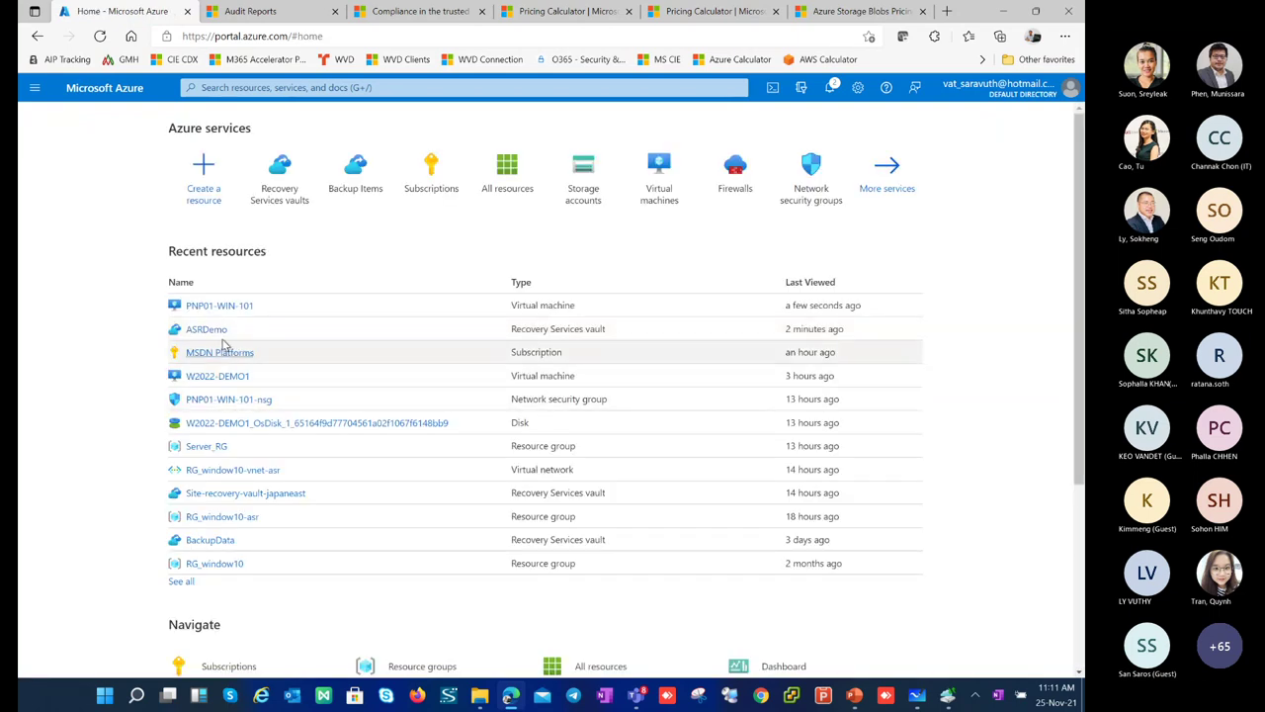
pyautogui.click(216, 309)
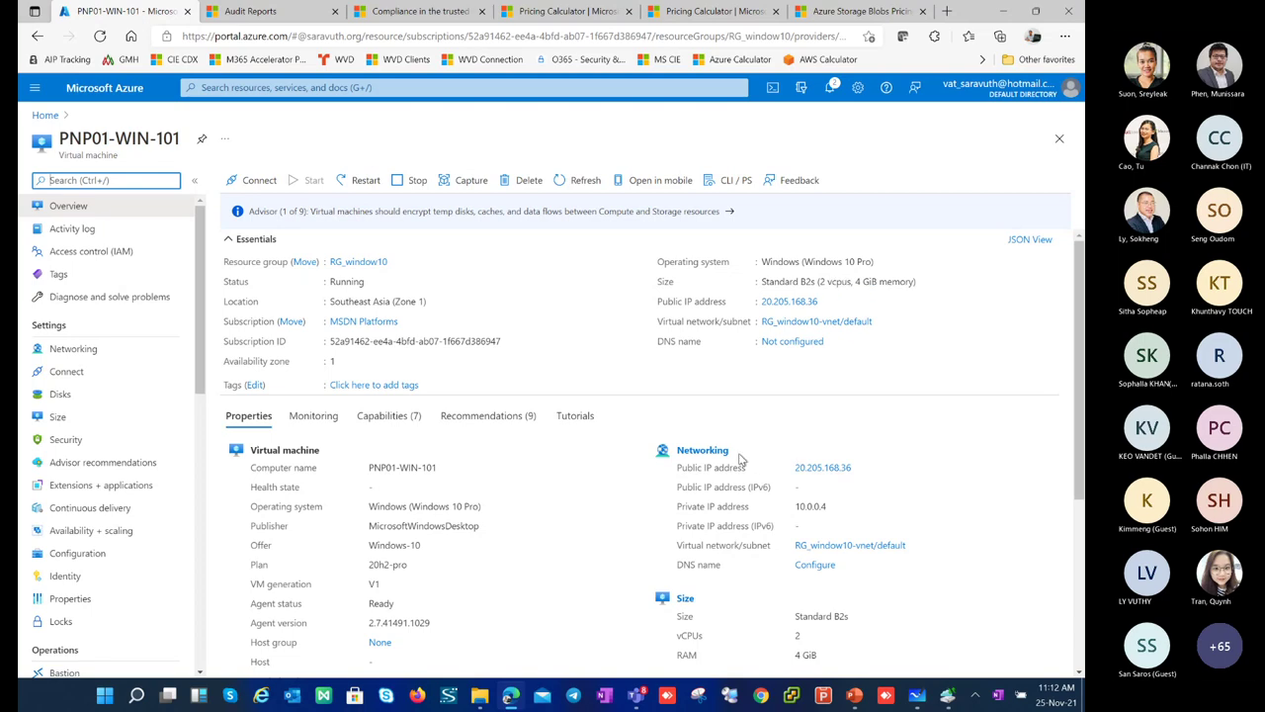
# Step: Examine PNP01-WIN-101's properties, highlighting the private IP address, size, vCPUs, RAM and availability zone
pyautogui.scroll(-1, 712, 450)
pyautogui.moveTo(702, 438); pyautogui.dragTo(828, 441)
pyautogui.scroll(-1, 828, 441)
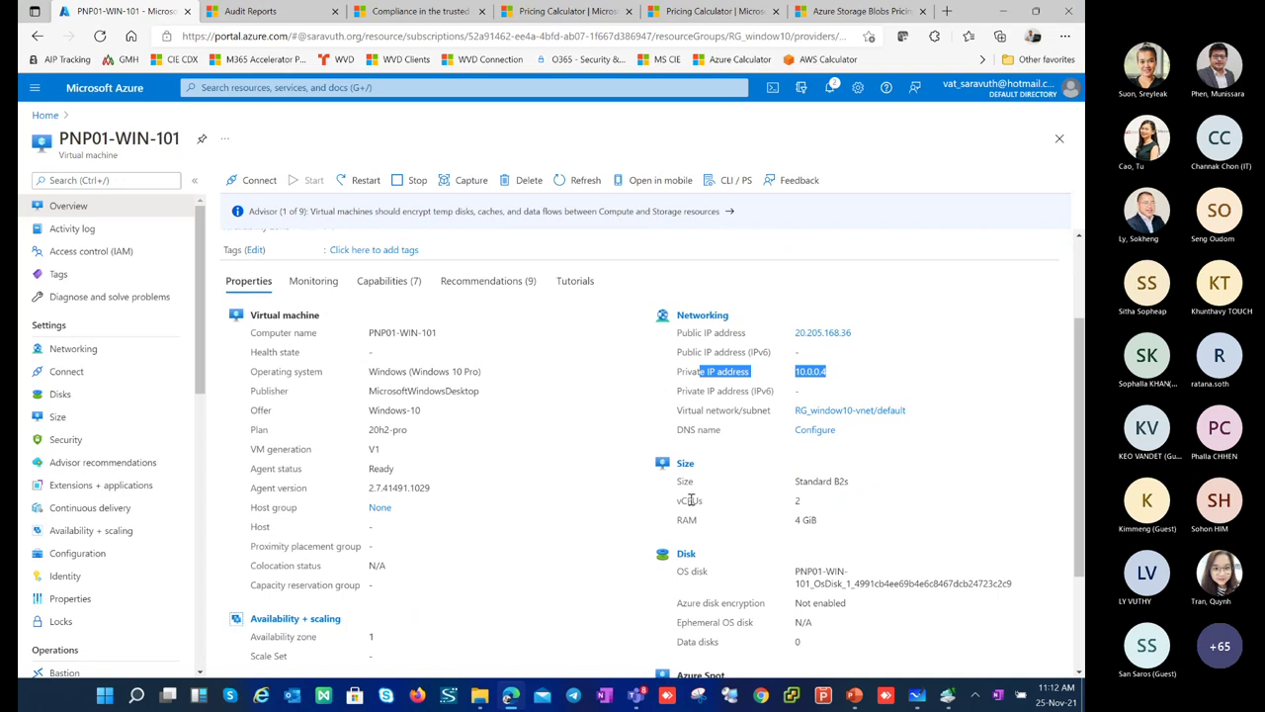
pyautogui.moveTo(686, 502); pyautogui.dragTo(794, 506)
pyautogui.moveTo(682, 521); pyautogui.dragTo(825, 524)
pyautogui.moveTo(811, 481); pyautogui.dragTo(696, 521)
pyautogui.click(721, 524)
pyautogui.scroll(-2, 780, 524)
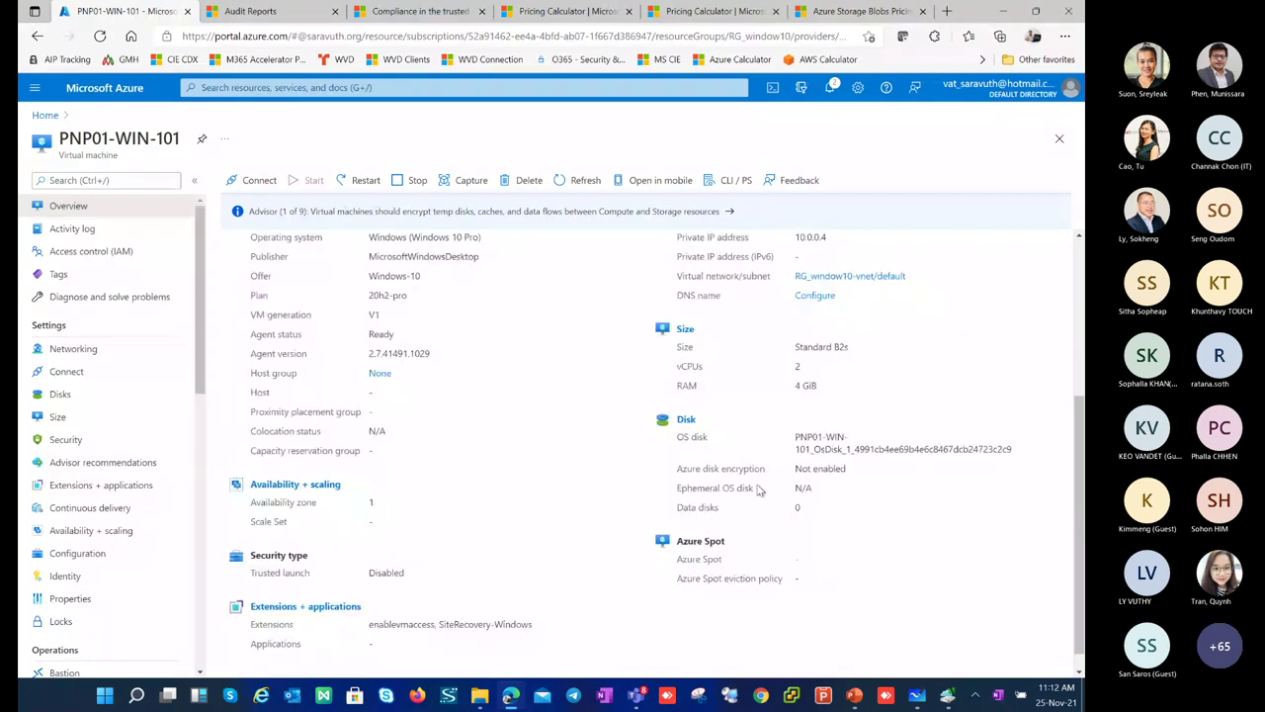
pyautogui.moveTo(261, 505); pyautogui.dragTo(376, 502)
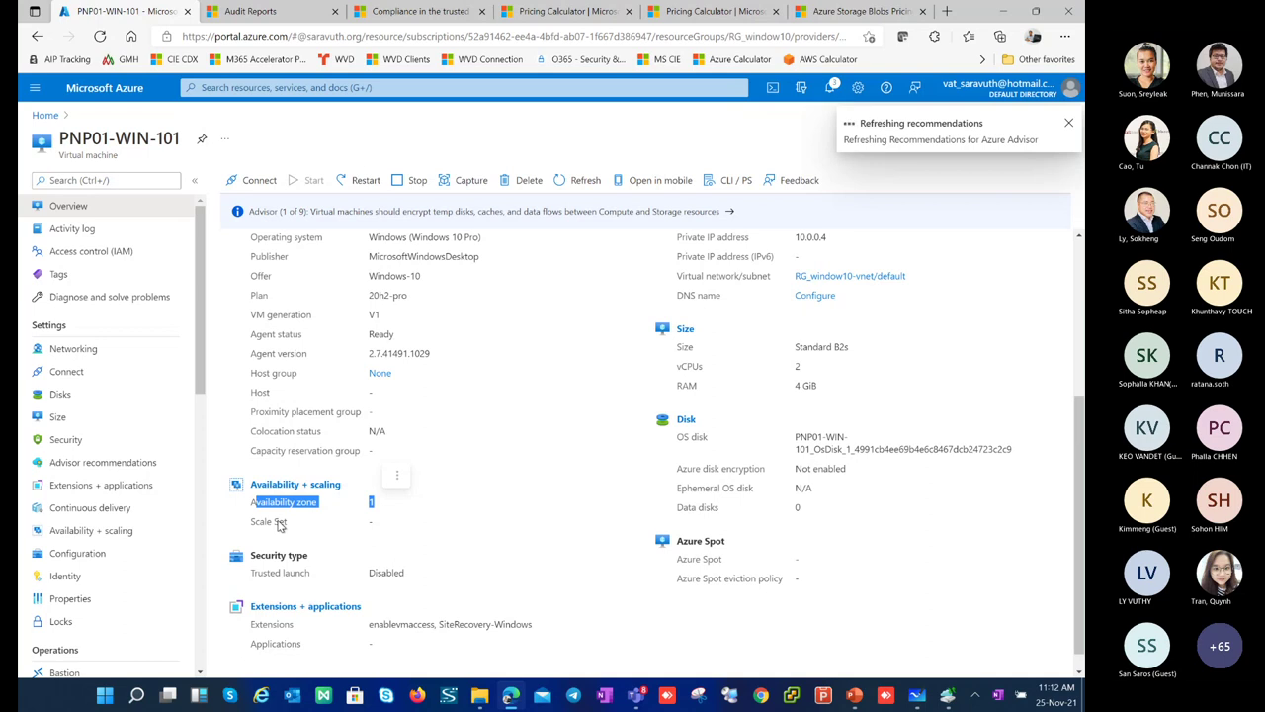
# Step: Open the disaster recovery page of the PNP01-WIN-101 virtual machine
pyautogui.scroll(3, 280, 525)
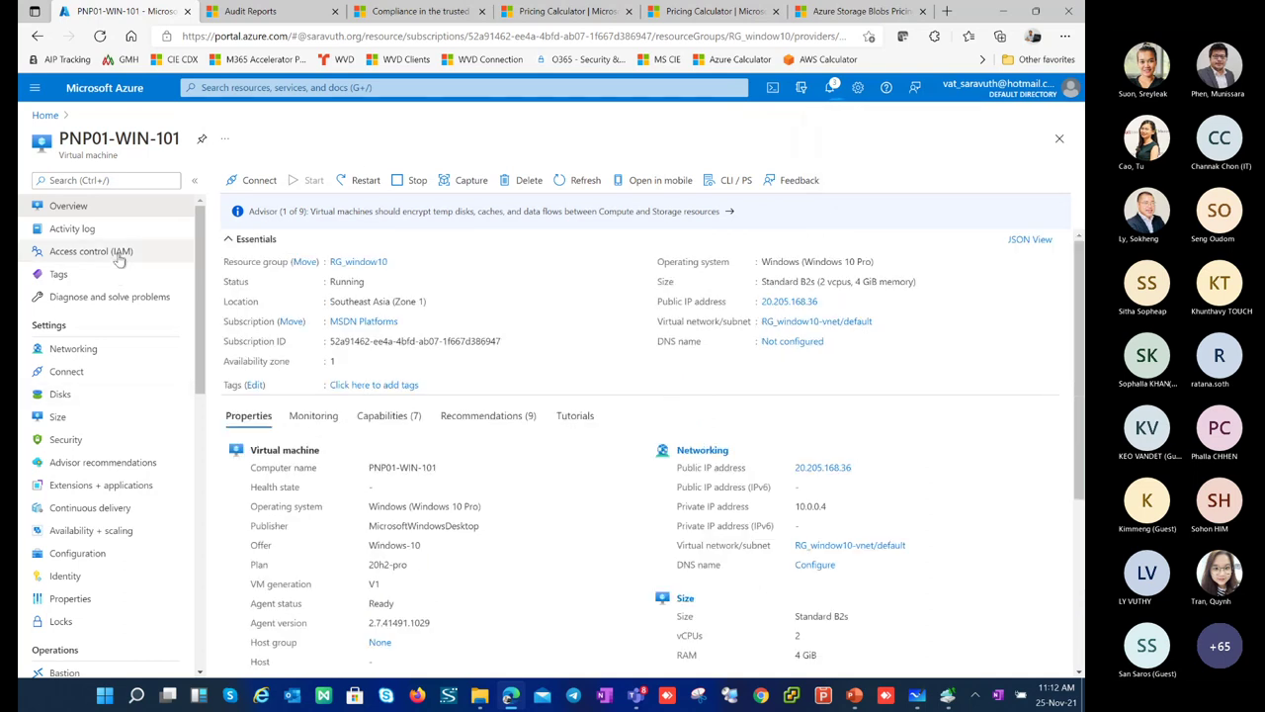
pyautogui.scroll(-2, 150, 316)
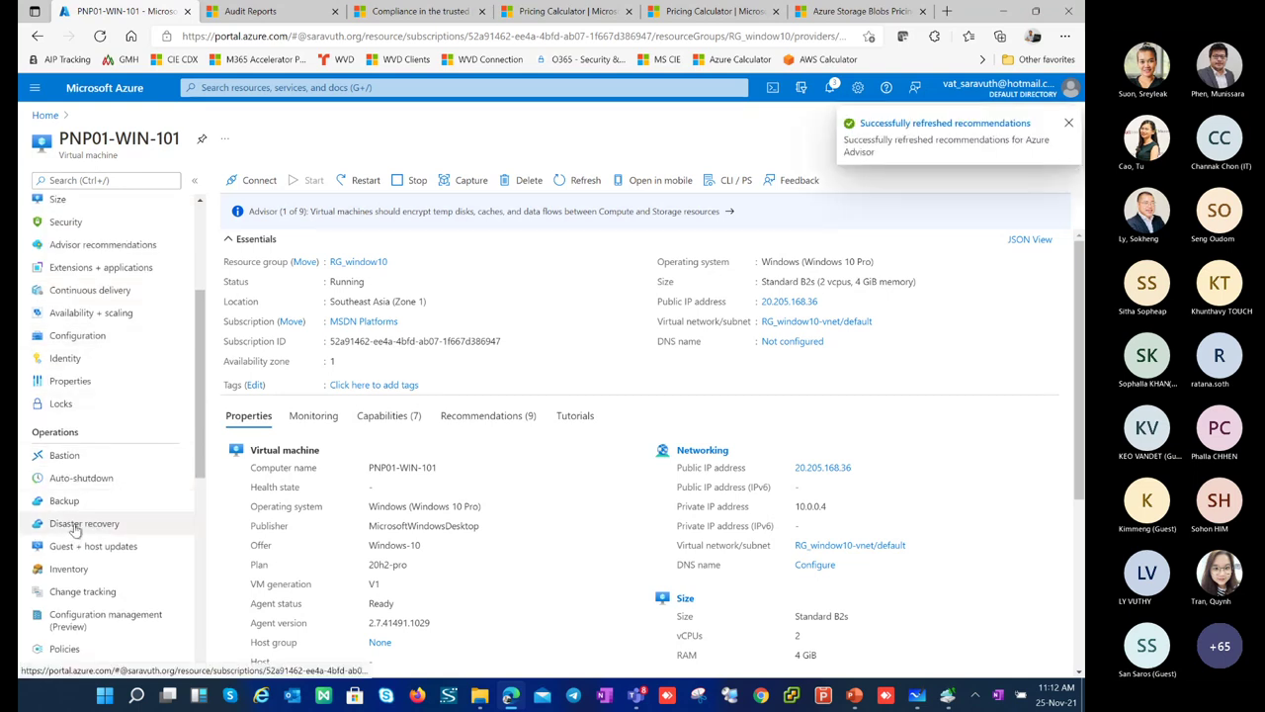
pyautogui.click(76, 524)
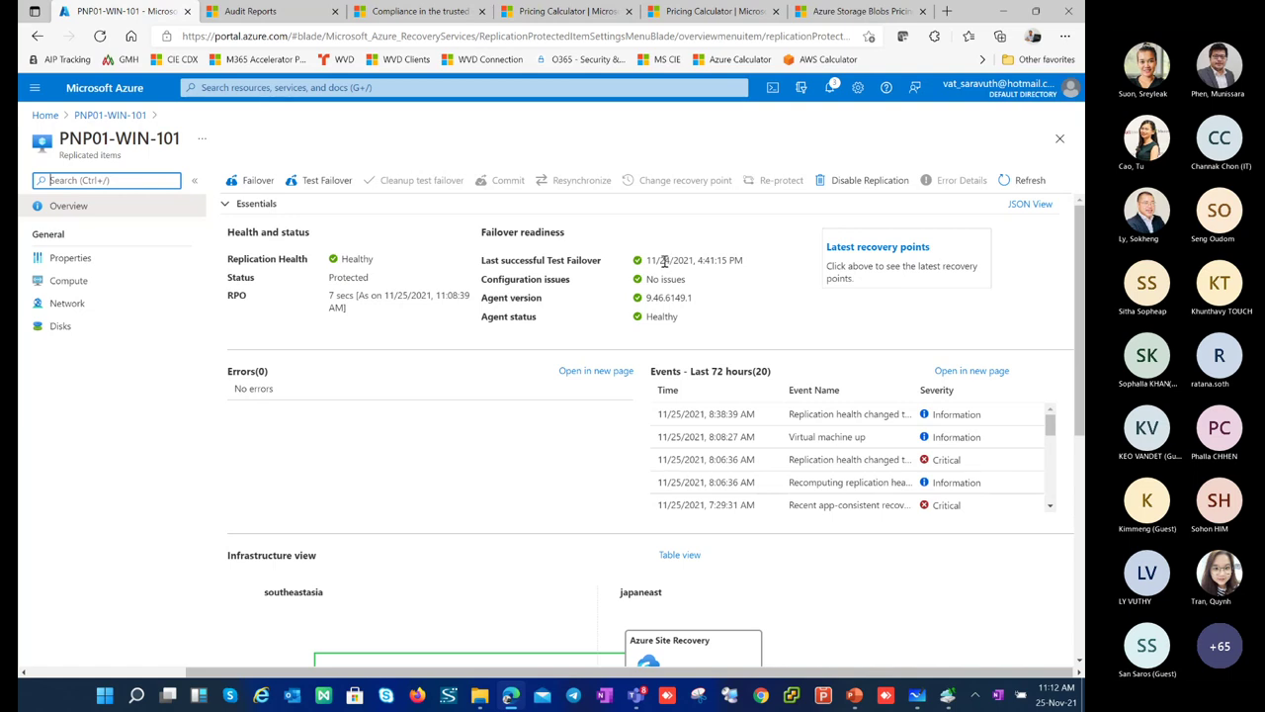
# Step: Highlight the last successful test failover, RPO and configuration issues details in PNP01-WIN-101's replication overview
pyautogui.moveTo(664, 260); pyautogui.dragTo(731, 260)
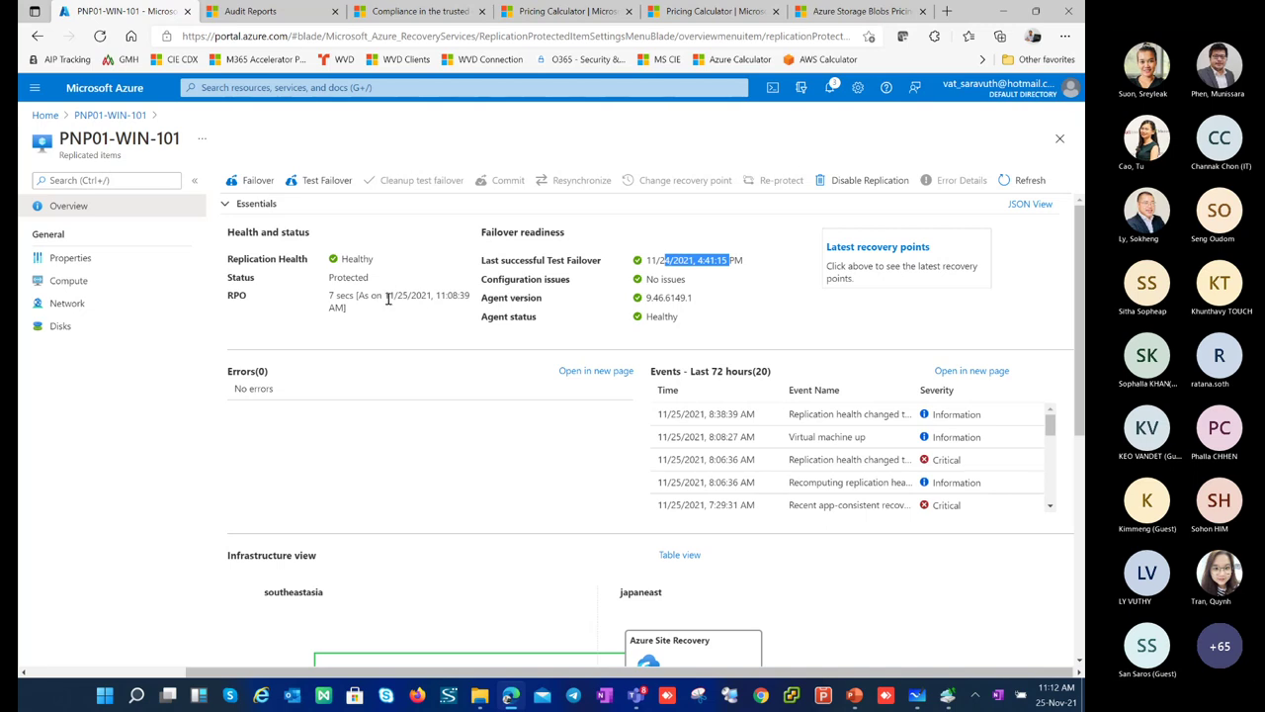
pyautogui.moveTo(227, 297); pyautogui.dragTo(251, 302)
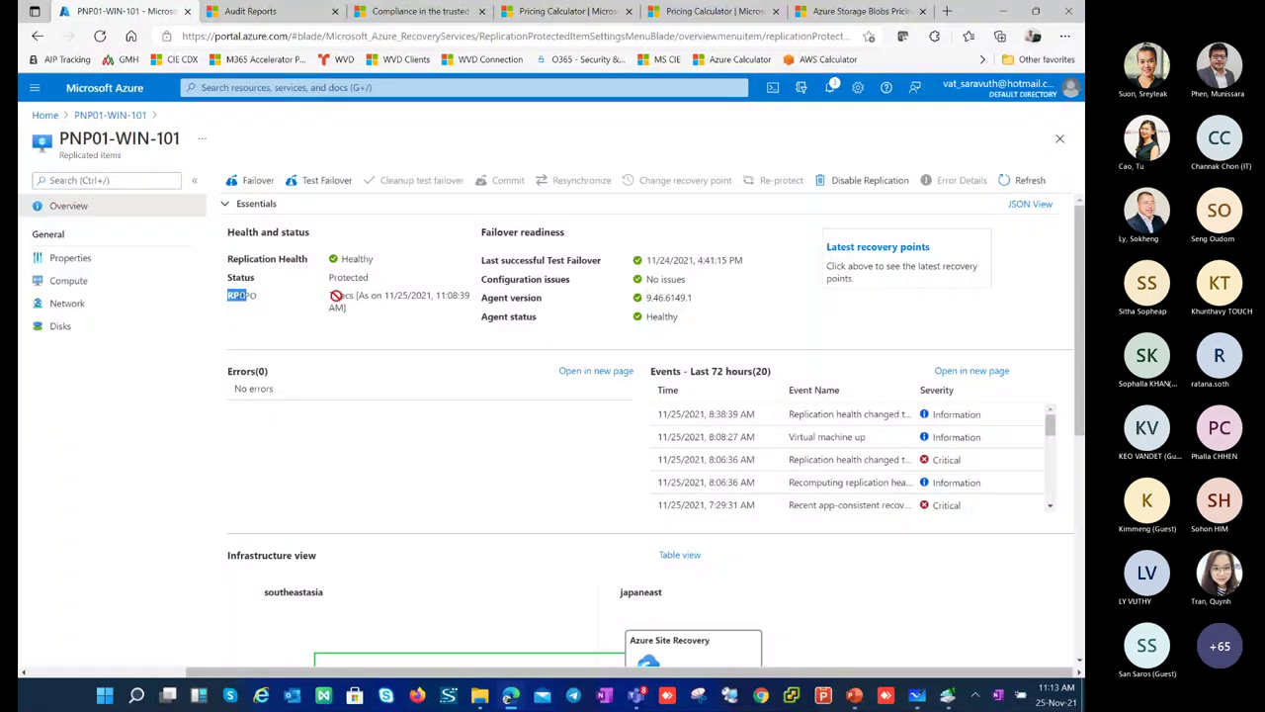
pyautogui.doubleClick(333, 296)
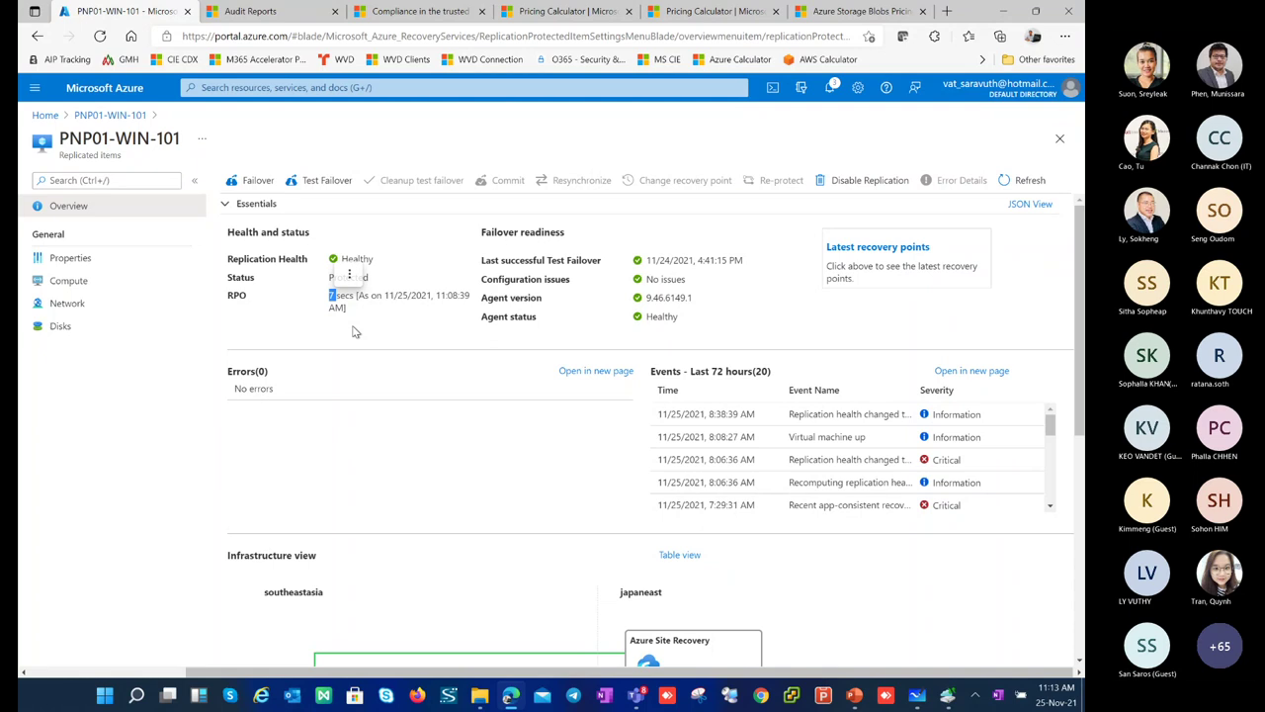
pyautogui.click(368, 299)
pyautogui.moveTo(658, 279); pyautogui.dragTo(544, 246)
# Step: Examine the replication infrastructure view and world map, highlighting the source and target region names
pyautogui.scroll(-3, 583, 356)
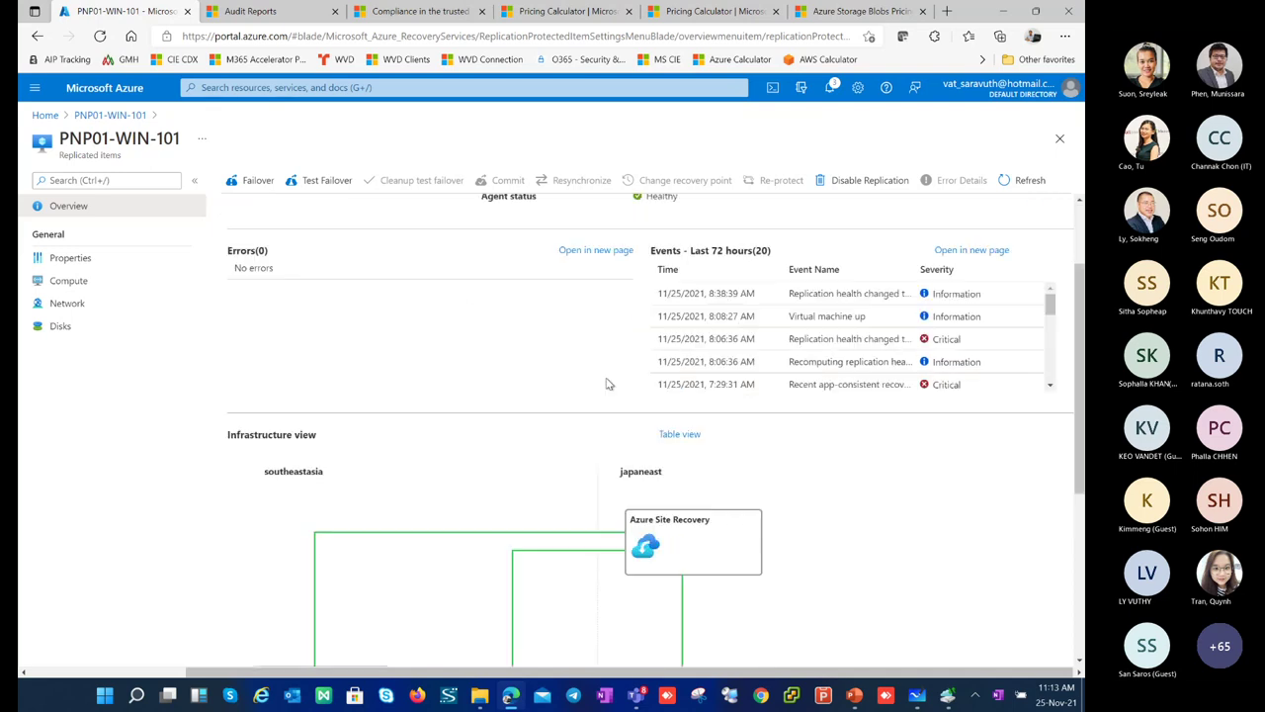
pyautogui.scroll(-2, 573, 489)
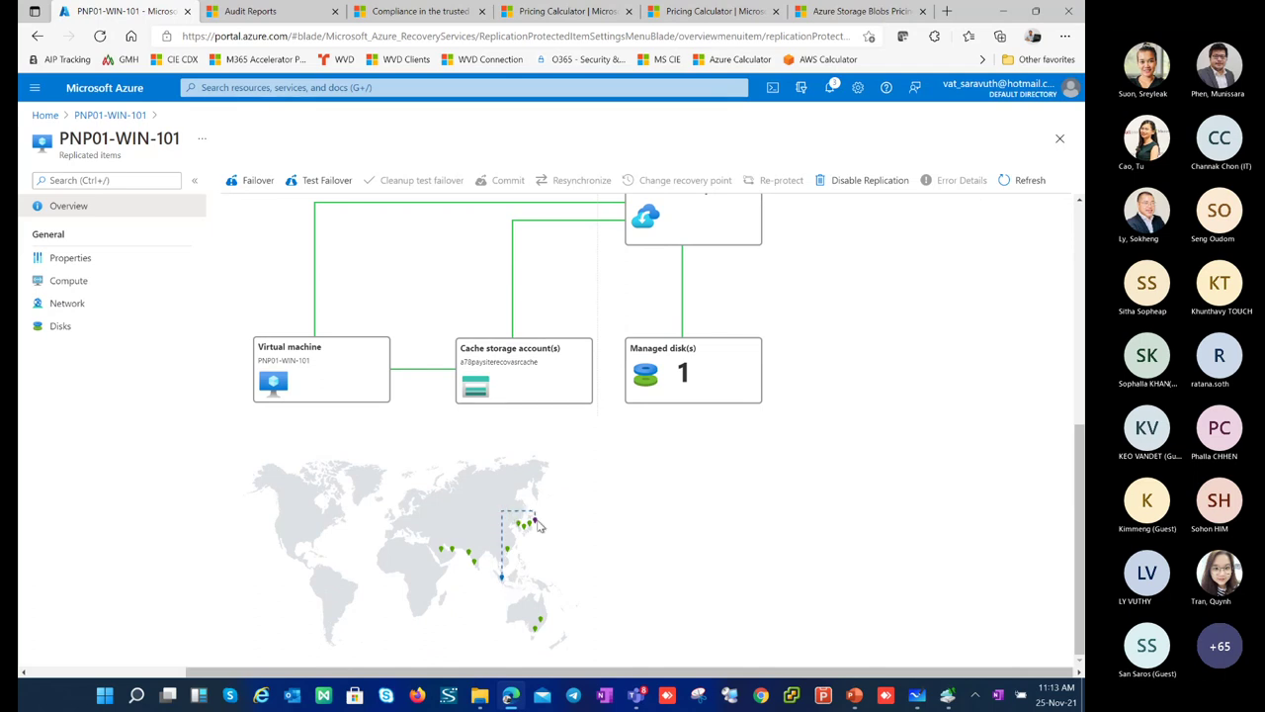
pyautogui.scroll(2, 520, 517)
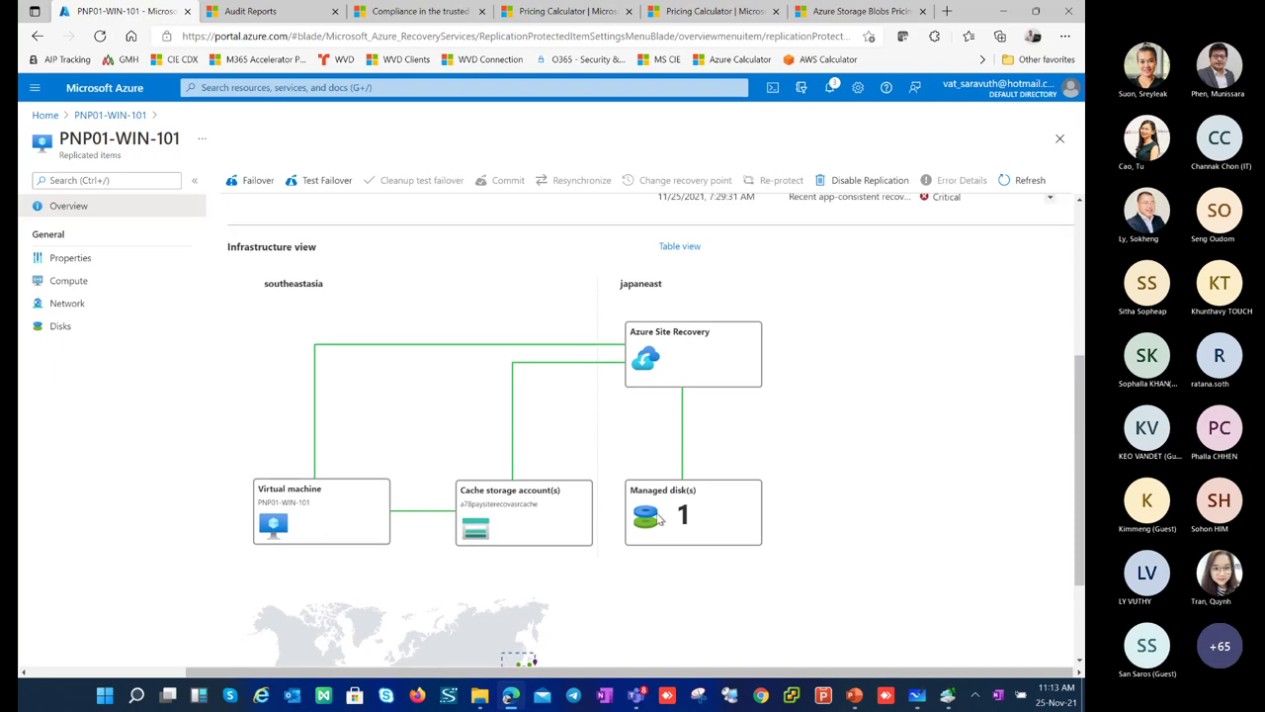
pyautogui.scroll(2, 297, 435)
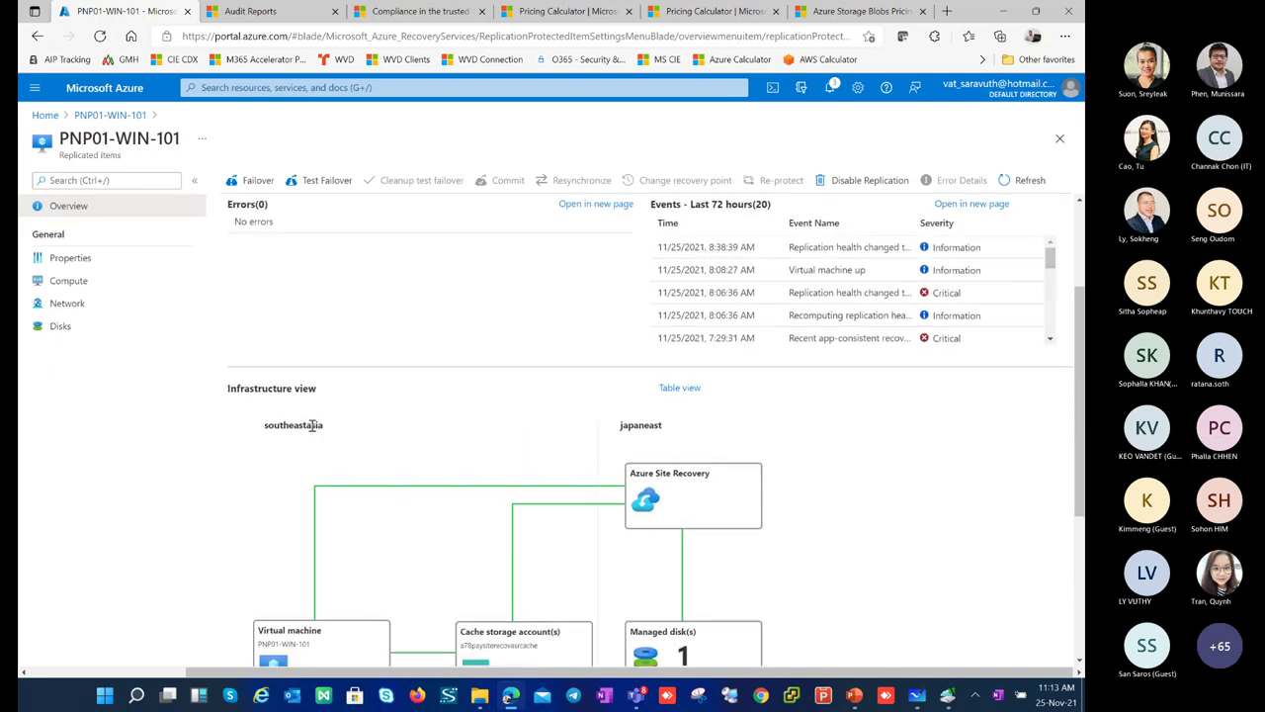
pyautogui.moveTo(264, 425); pyautogui.dragTo(669, 432)
pyautogui.scroll(2, 534, 424)
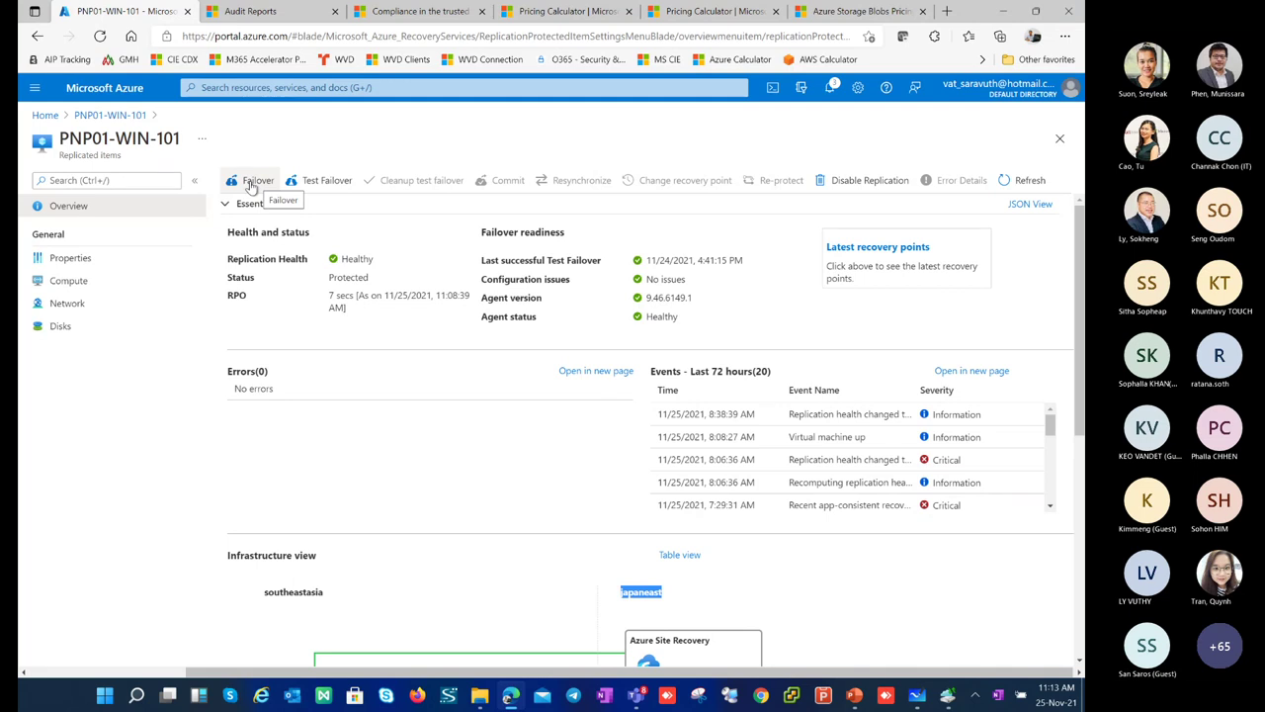
# Step: Open the test failover settings for PNP01-WIN-101 and highlight the From and To regions of the failover direction
pyautogui.click(334, 183)
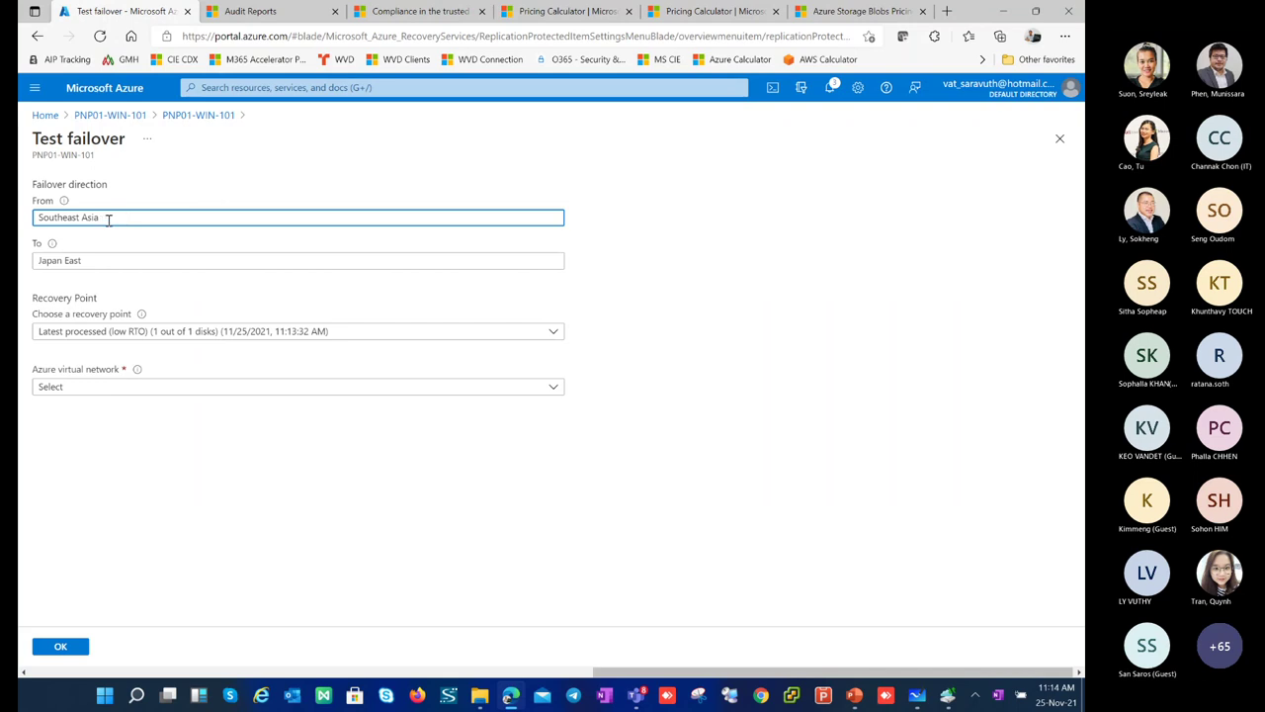
pyautogui.moveTo(108, 218); pyautogui.dragTo(35, 216)
pyautogui.click(106, 262)
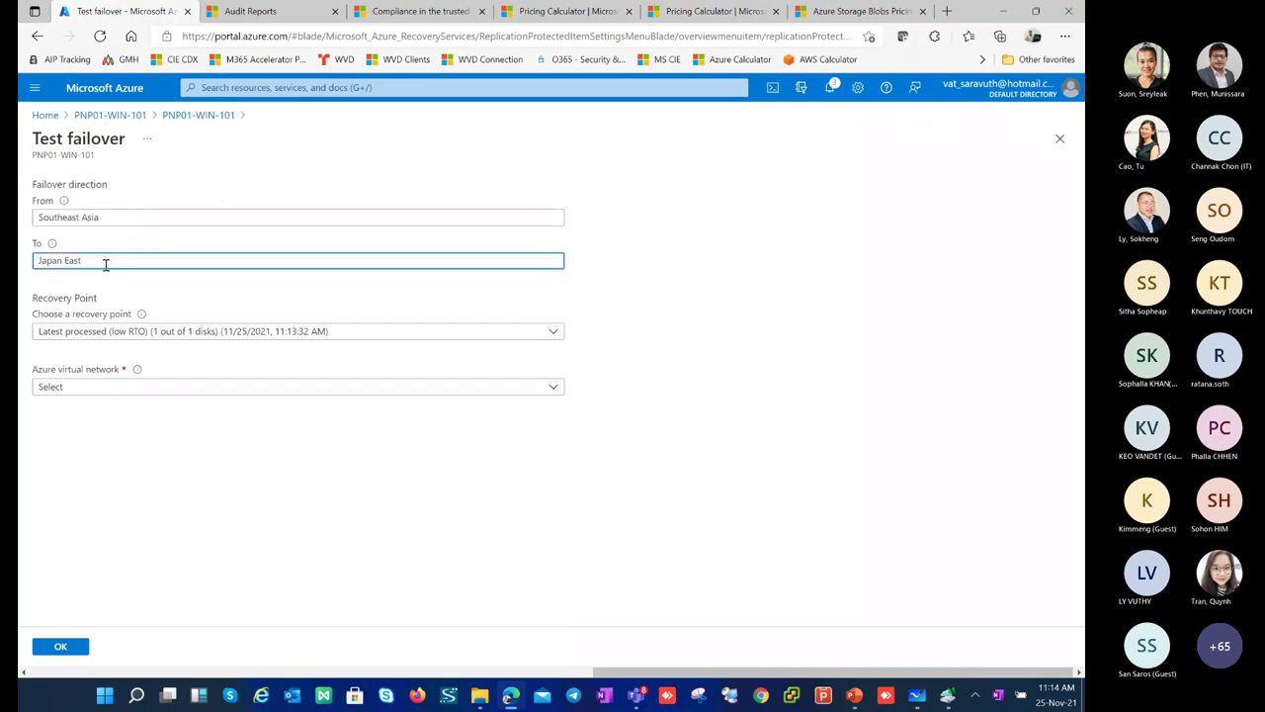
pyautogui.moveTo(105, 262); pyautogui.dragTo(40, 242)
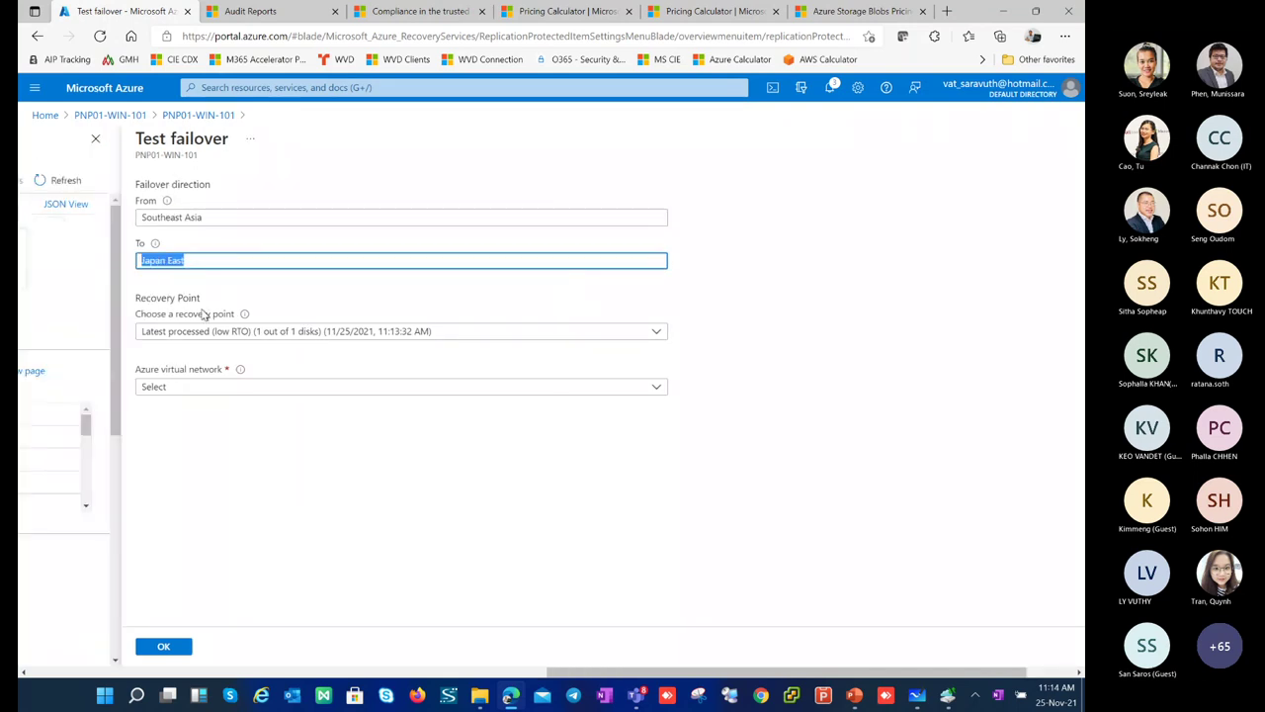
# Step: Start the test failover with the Latest (lowest RPO) recovery point and the RG_window10-vnet-asr virtual network
pyautogui.click(237, 338)
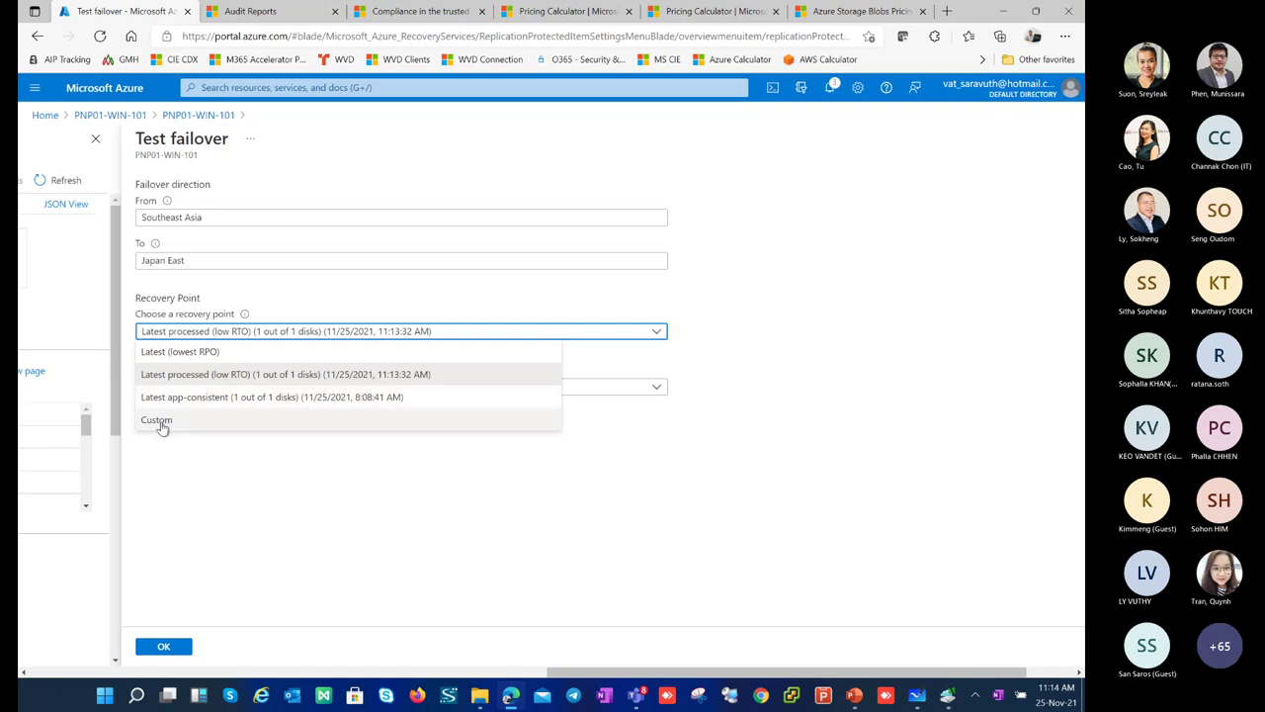
pyautogui.click(182, 358)
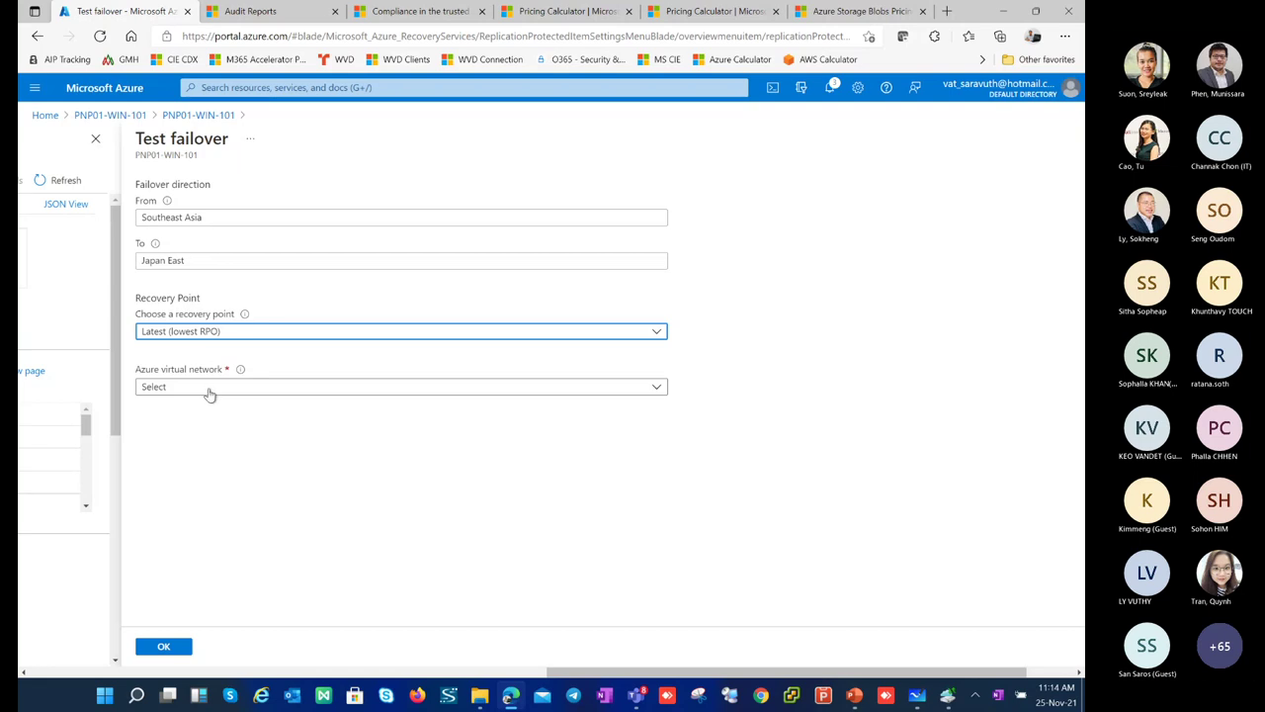
pyautogui.click(171, 645)
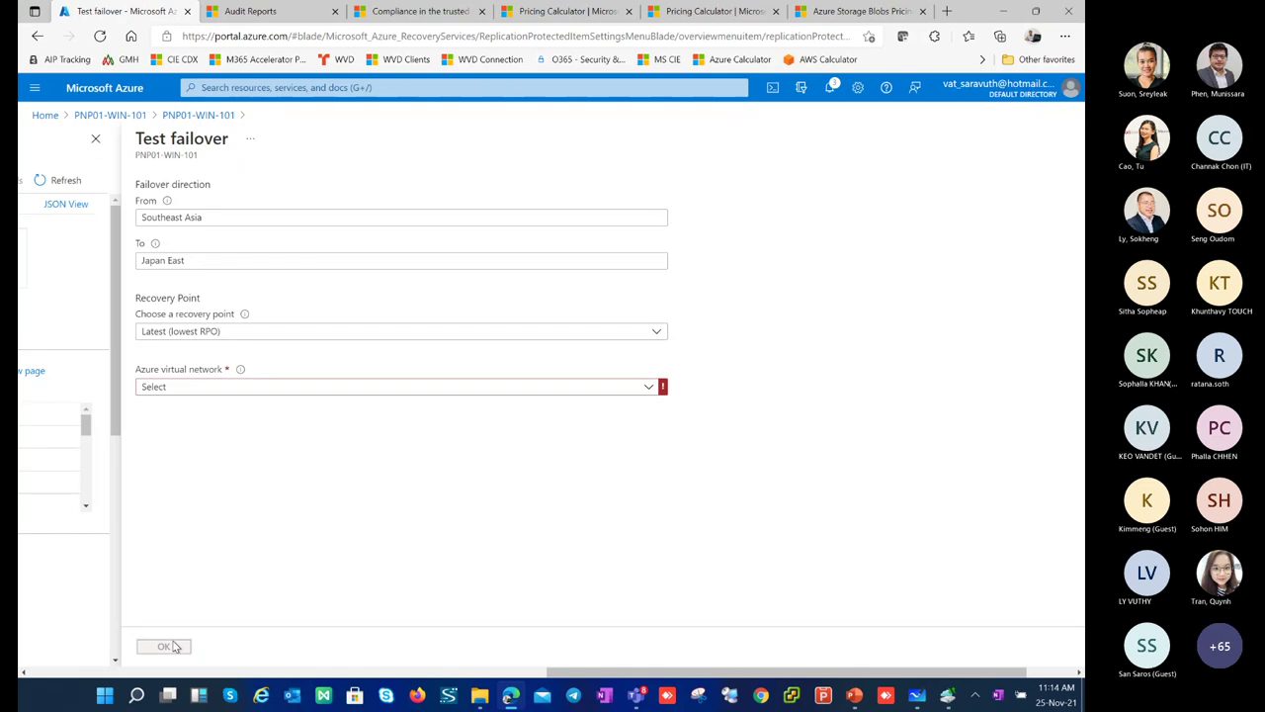
pyautogui.click(191, 396)
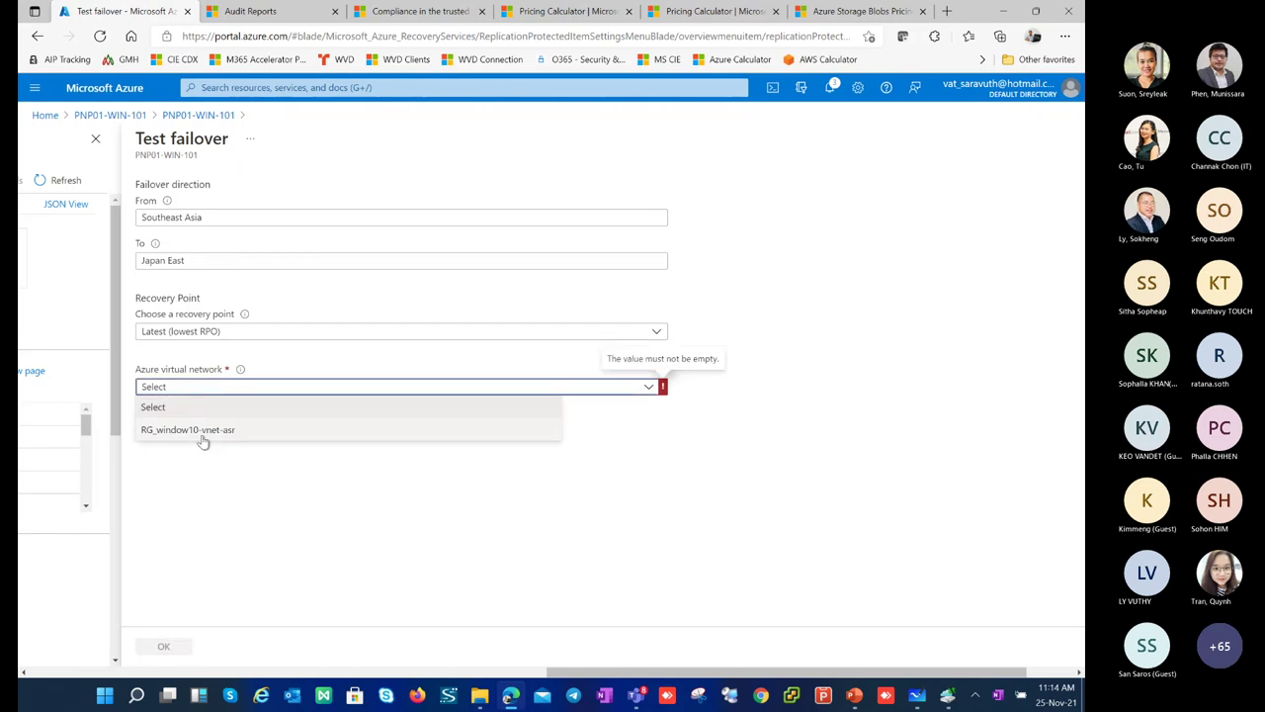
pyautogui.click(205, 431)
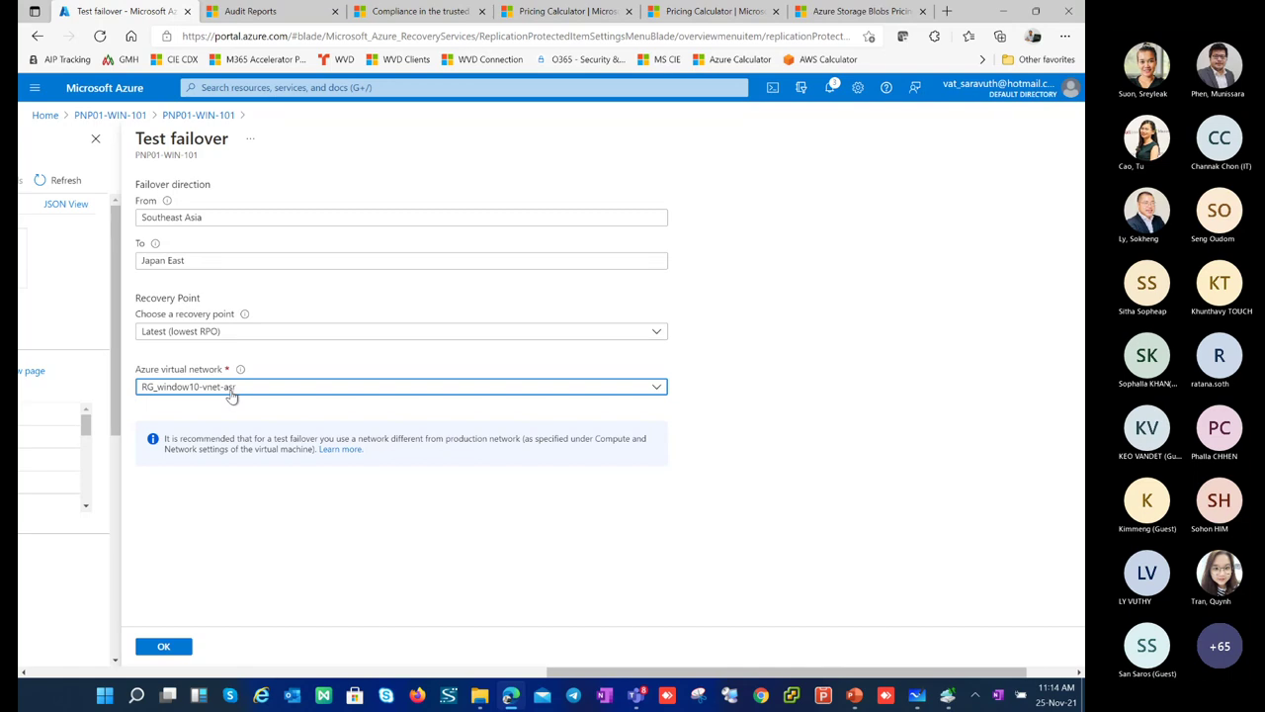
pyautogui.click(164, 647)
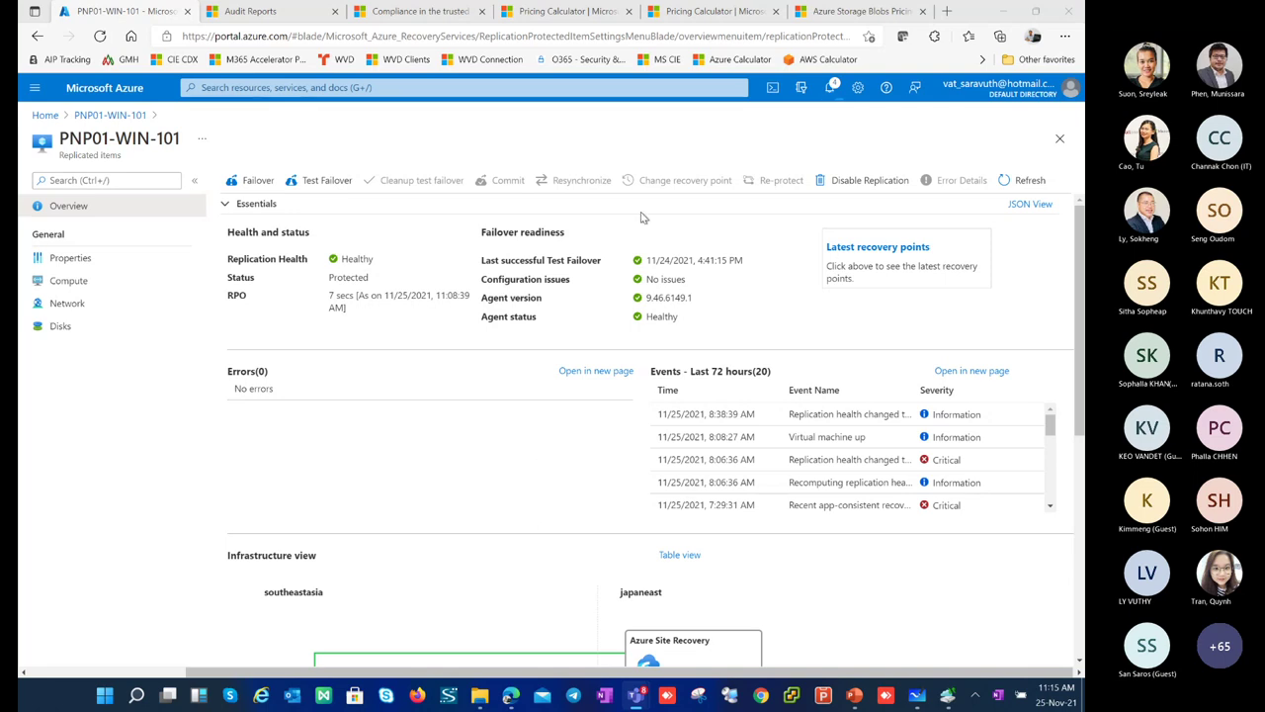
# Step: Check the test failover's progress in the notifications, return to the portal's Home page and close the notifications
pyautogui.click(833, 87)
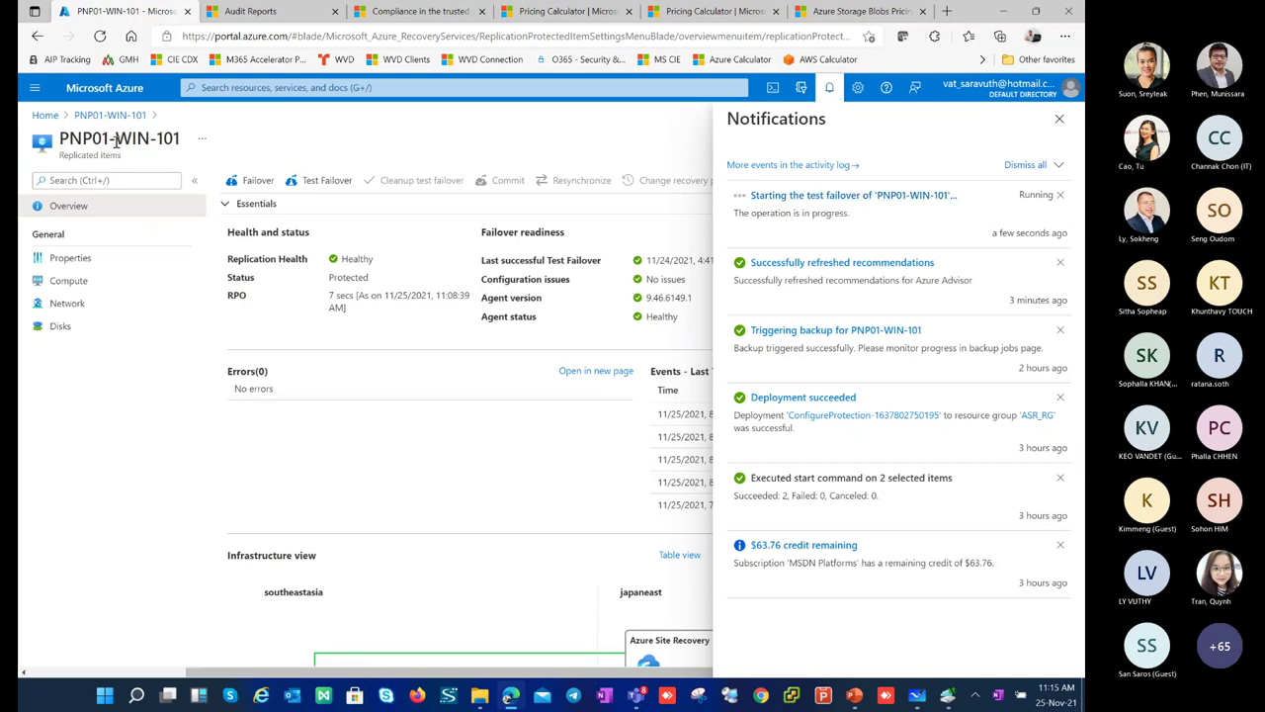
pyautogui.click(45, 115)
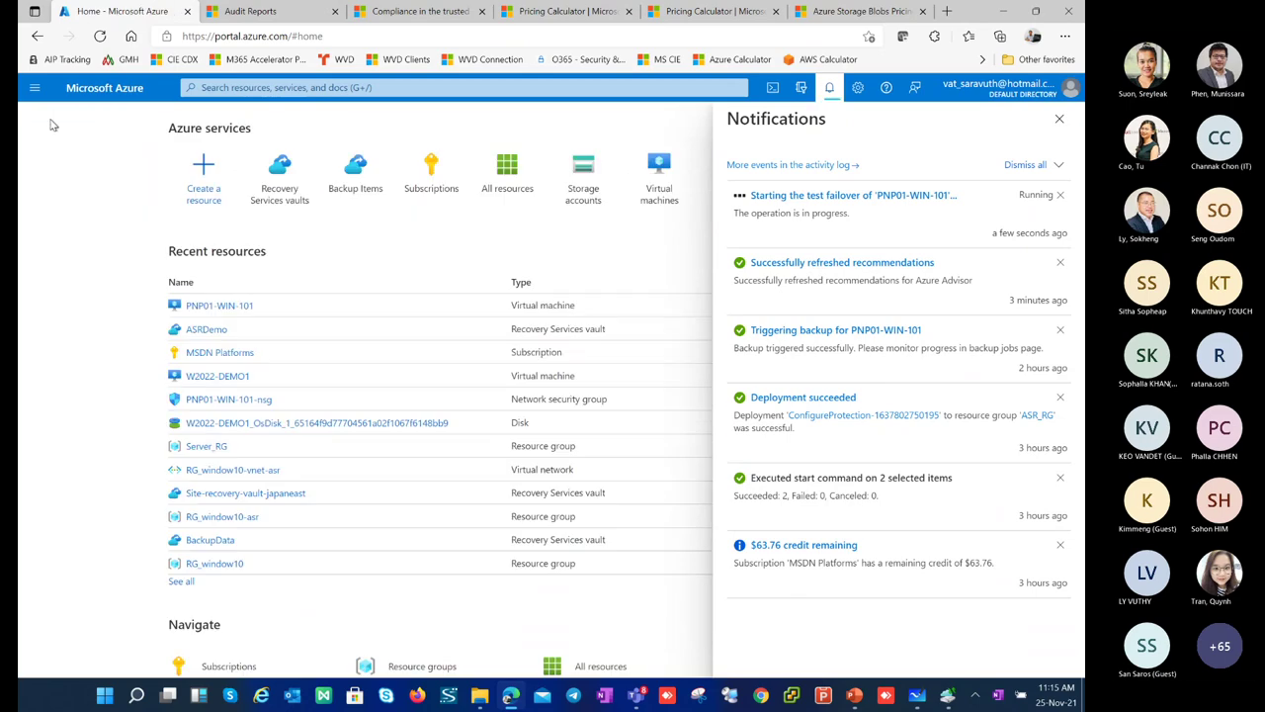
pyautogui.click(1058, 123)
# Step: Open the W2022-DEMO1 virtual machine from the recent resources
pyautogui.scroll(-1, 336, 336)
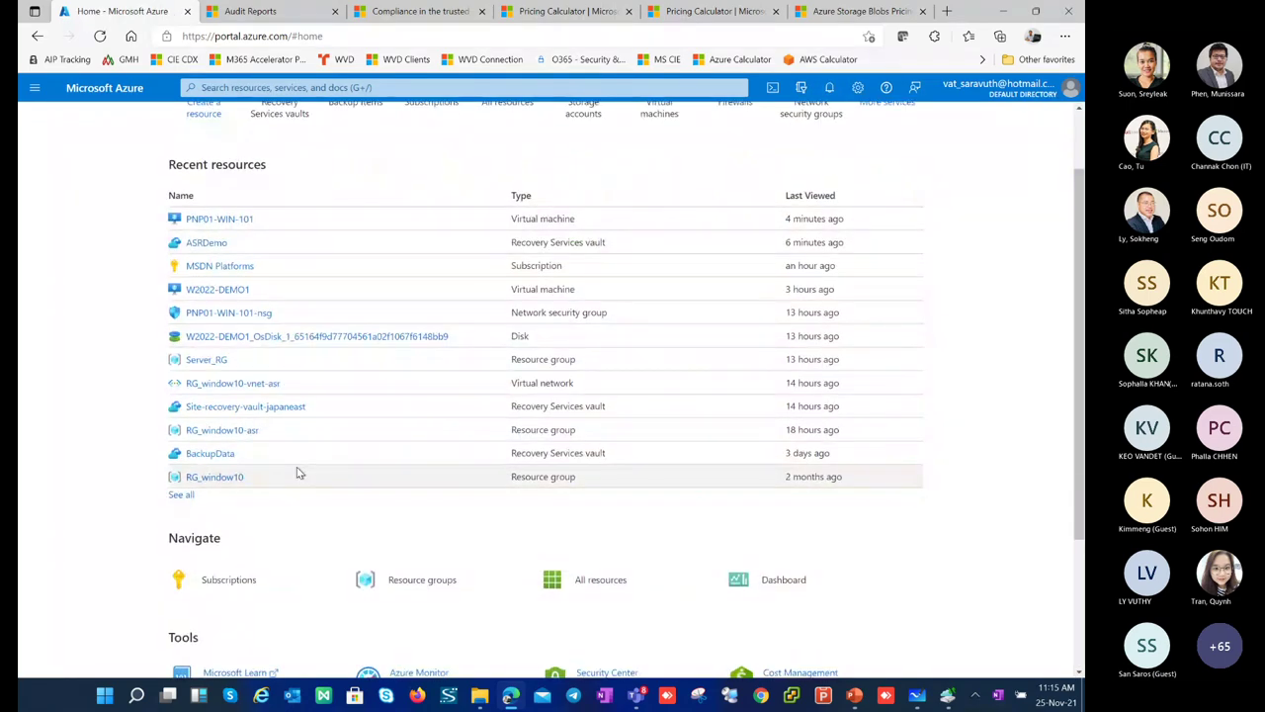
pyautogui.scroll(1, 300, 473)
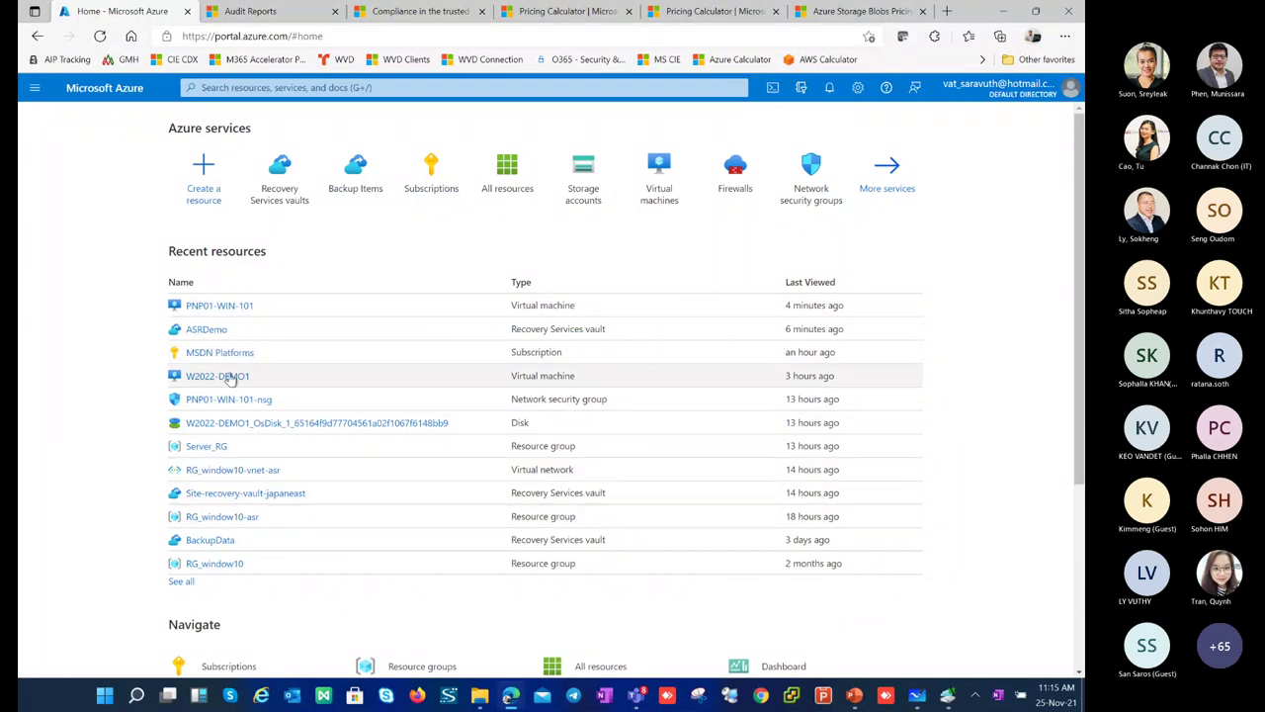
pyautogui.scroll(-1, 227, 378)
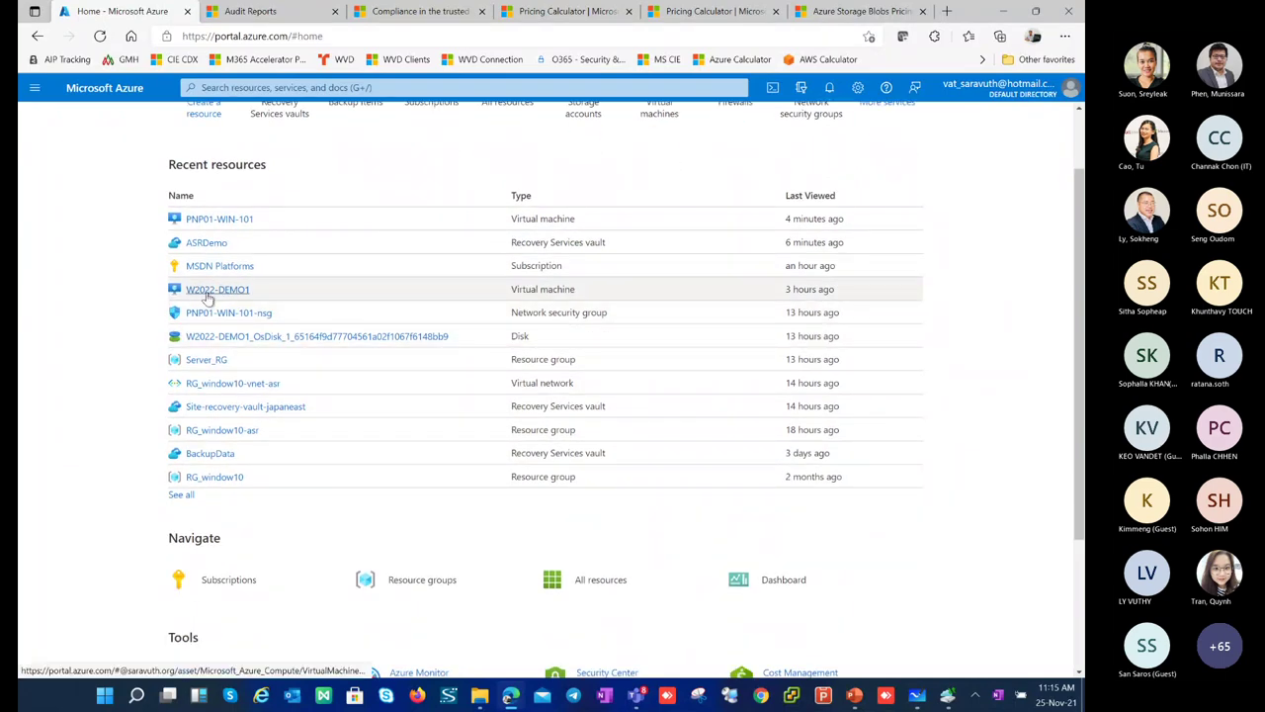
pyautogui.moveTo(201, 293)
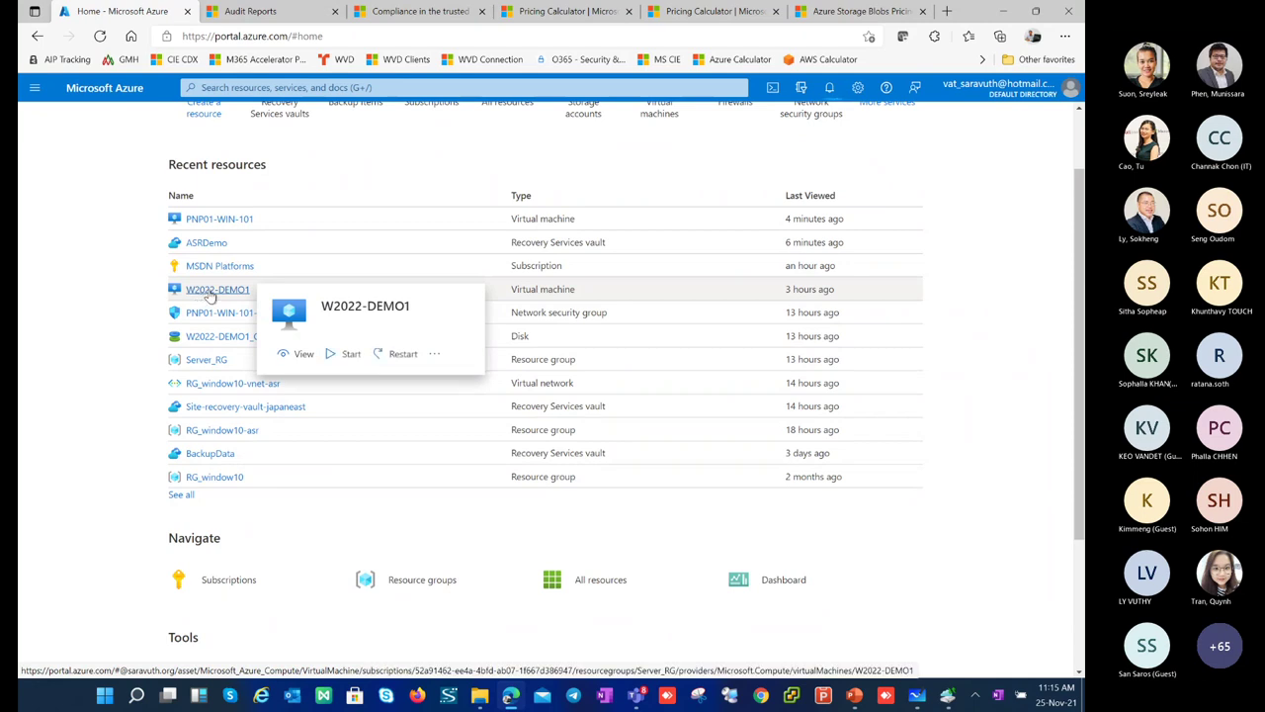
pyautogui.click(209, 294)
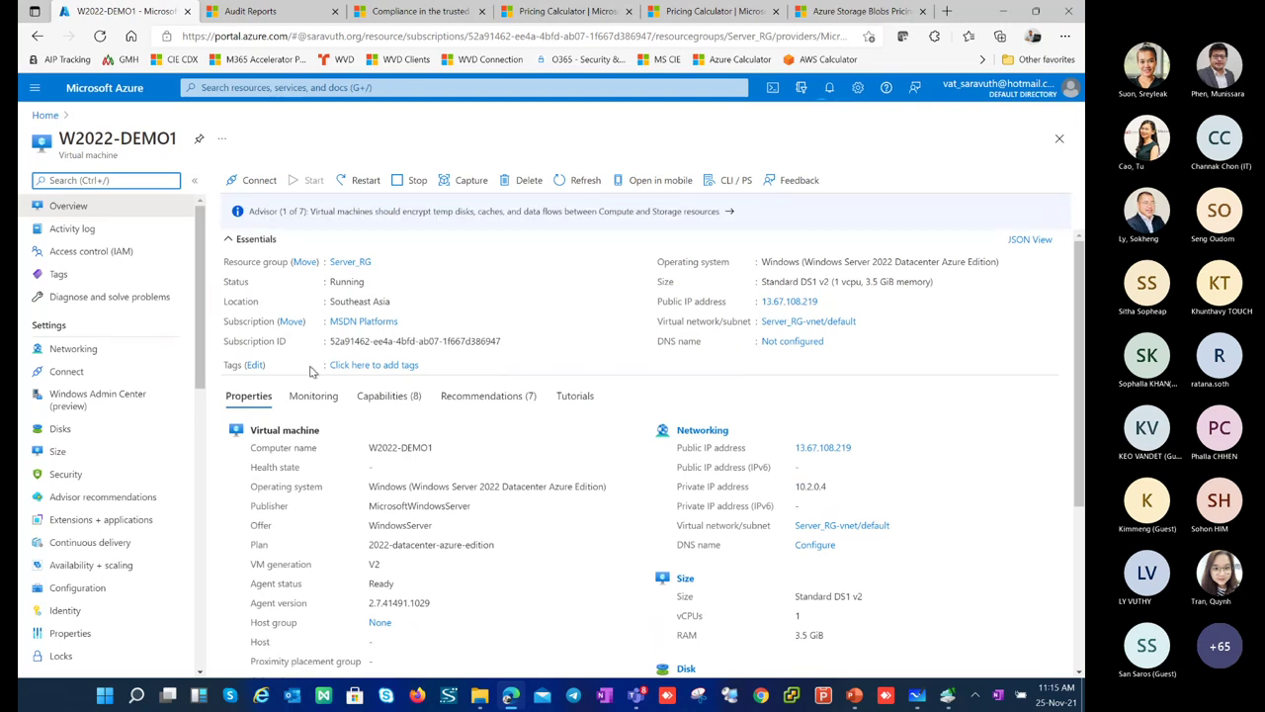
# Step: Highlight W2022-DEMO1's size and view its available connection options without choosing one
pyautogui.moveTo(756, 282); pyautogui.dragTo(895, 282)
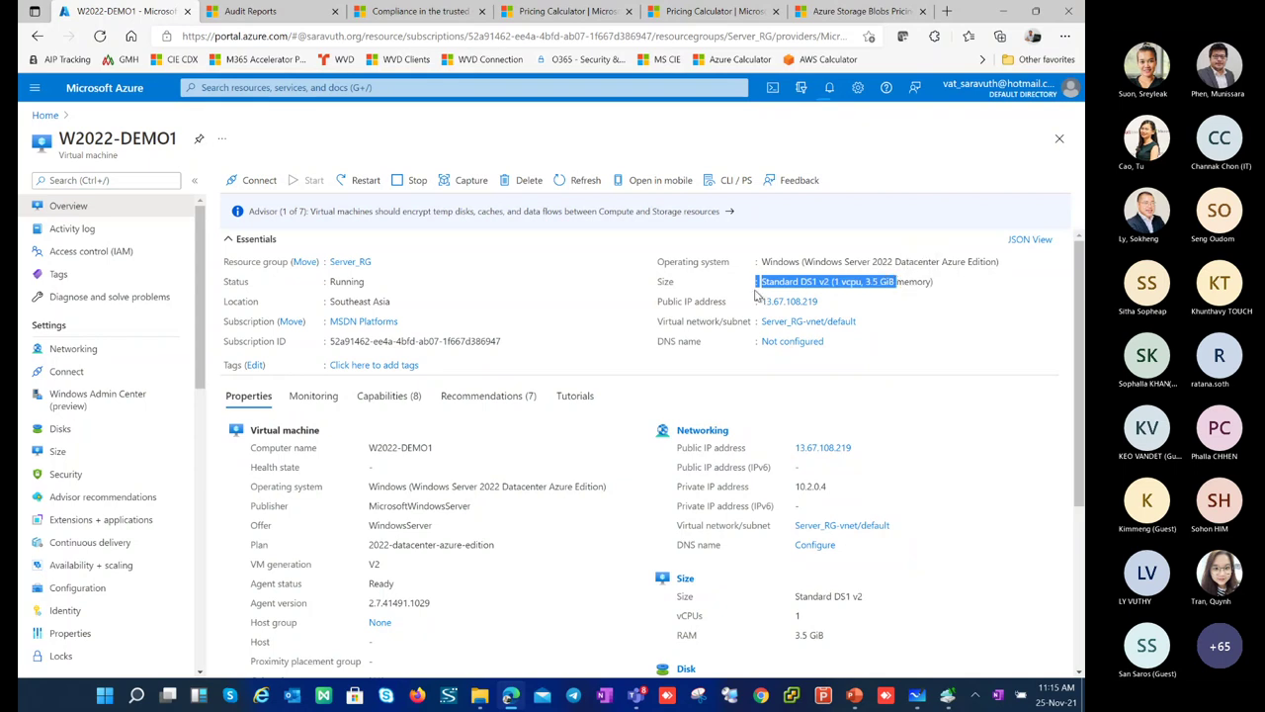
pyautogui.click(705, 386)
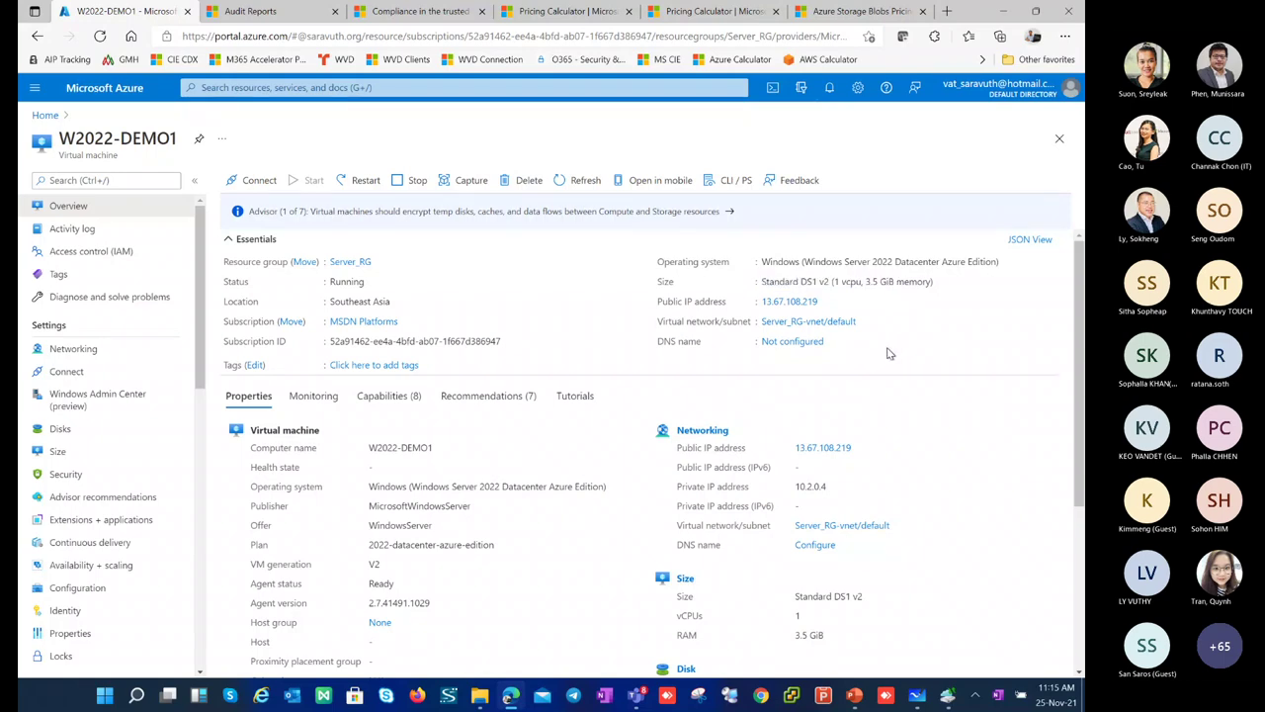
pyautogui.scroll(-1, 864, 366)
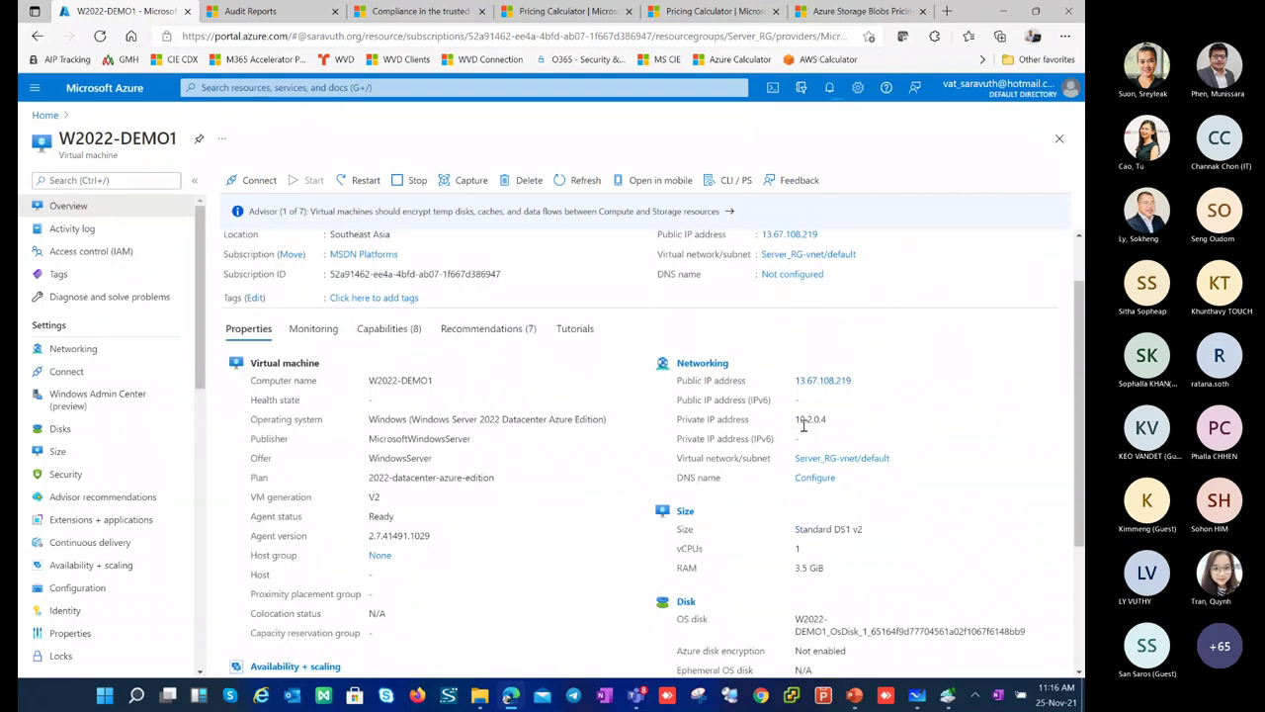
pyautogui.click(258, 191)
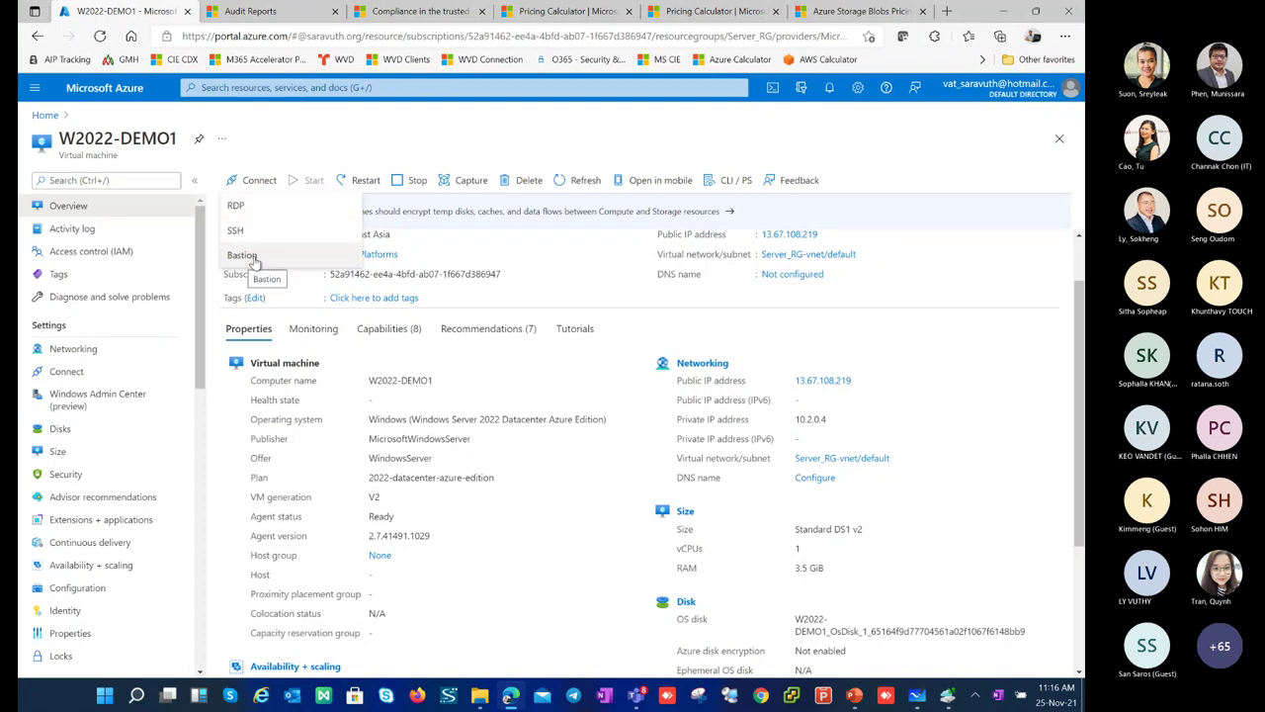
pyautogui.click(512, 466)
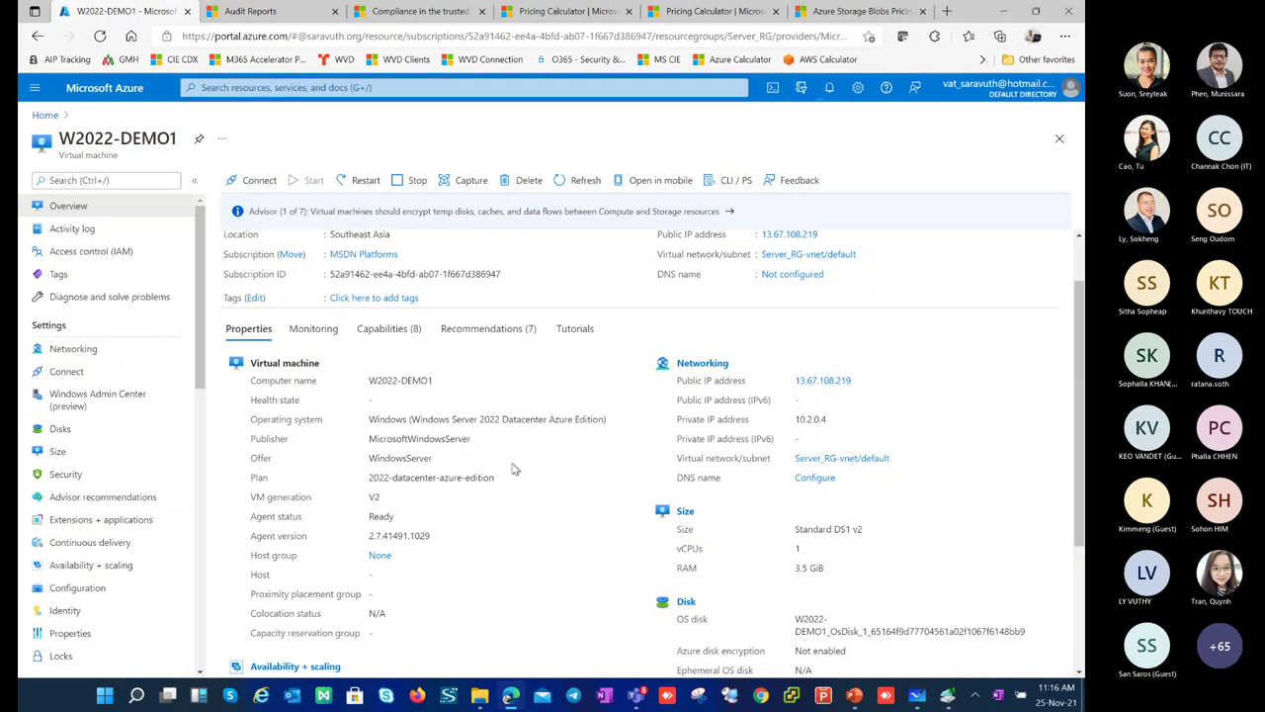
# Step: Examine W2022-DEMO1's properties, highlighting the operating system and the availability and scaling section
pyautogui.moveTo(374, 425); pyautogui.dragTo(501, 419)
pyautogui.click(528, 435)
pyautogui.scroll(-2, 507, 447)
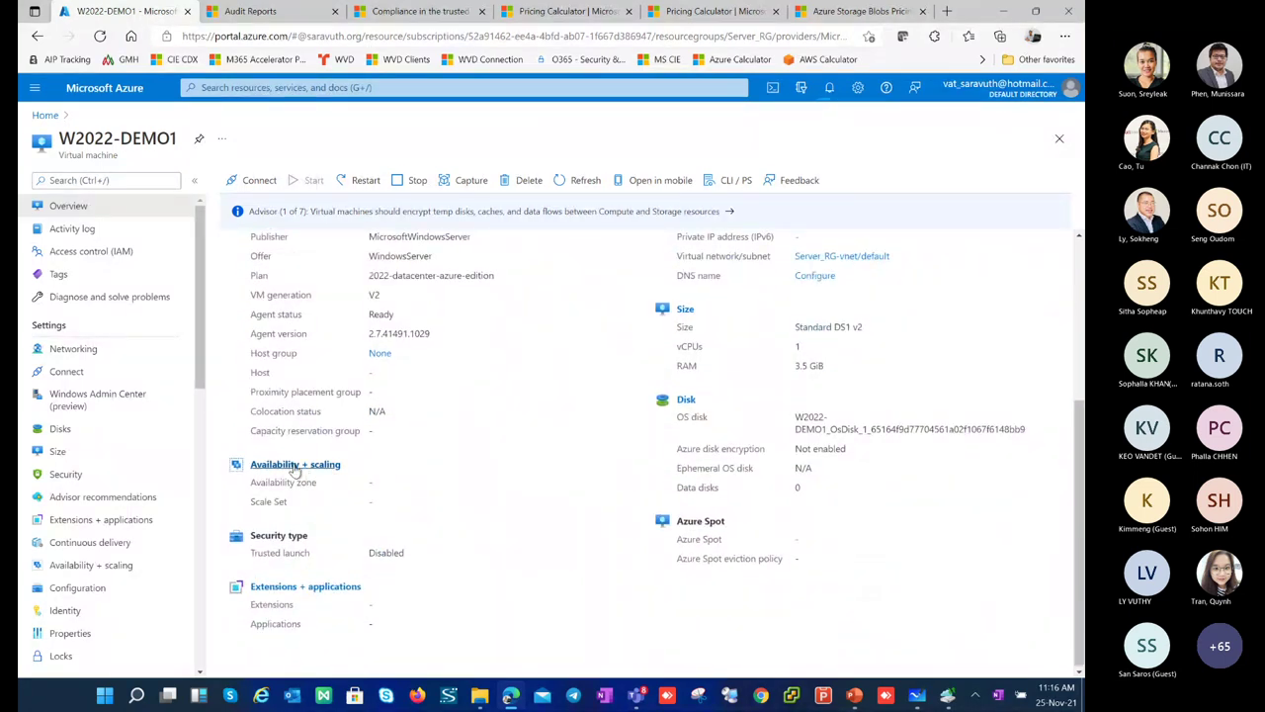
pyautogui.moveTo(341, 465); pyautogui.dragTo(316, 482)
pyautogui.click(287, 504)
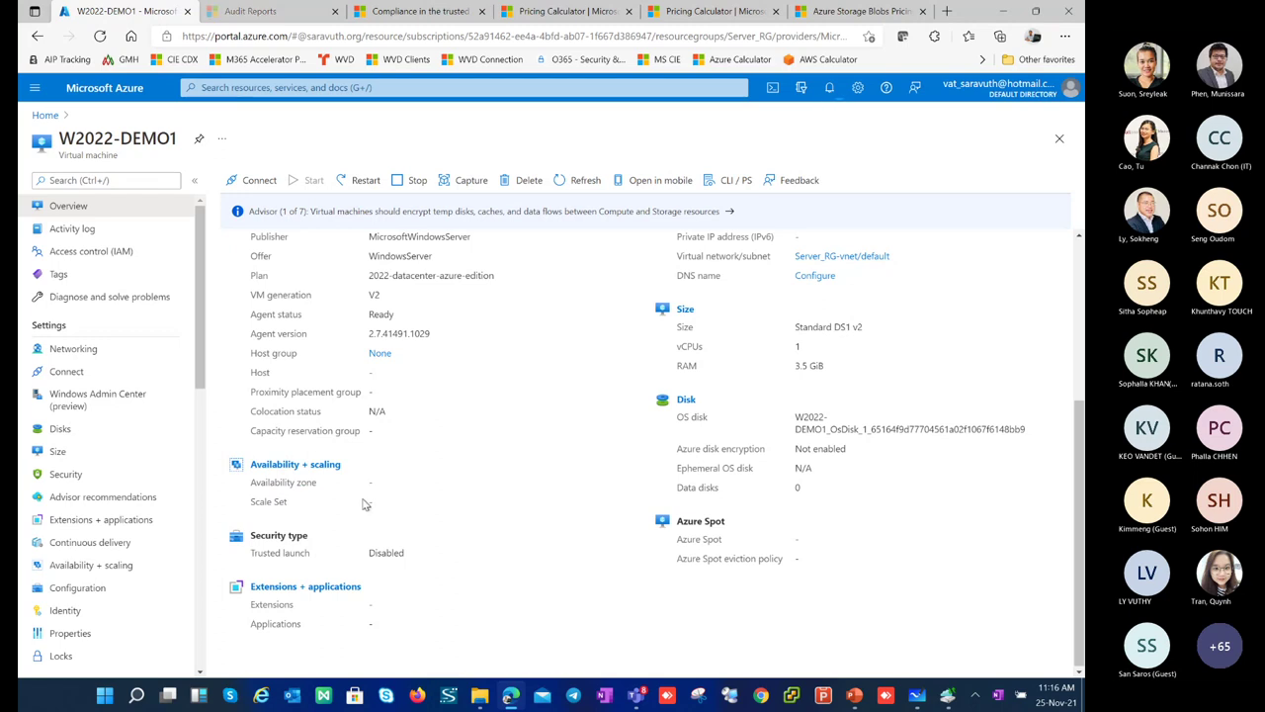
pyautogui.scroll(5, 316, 494)
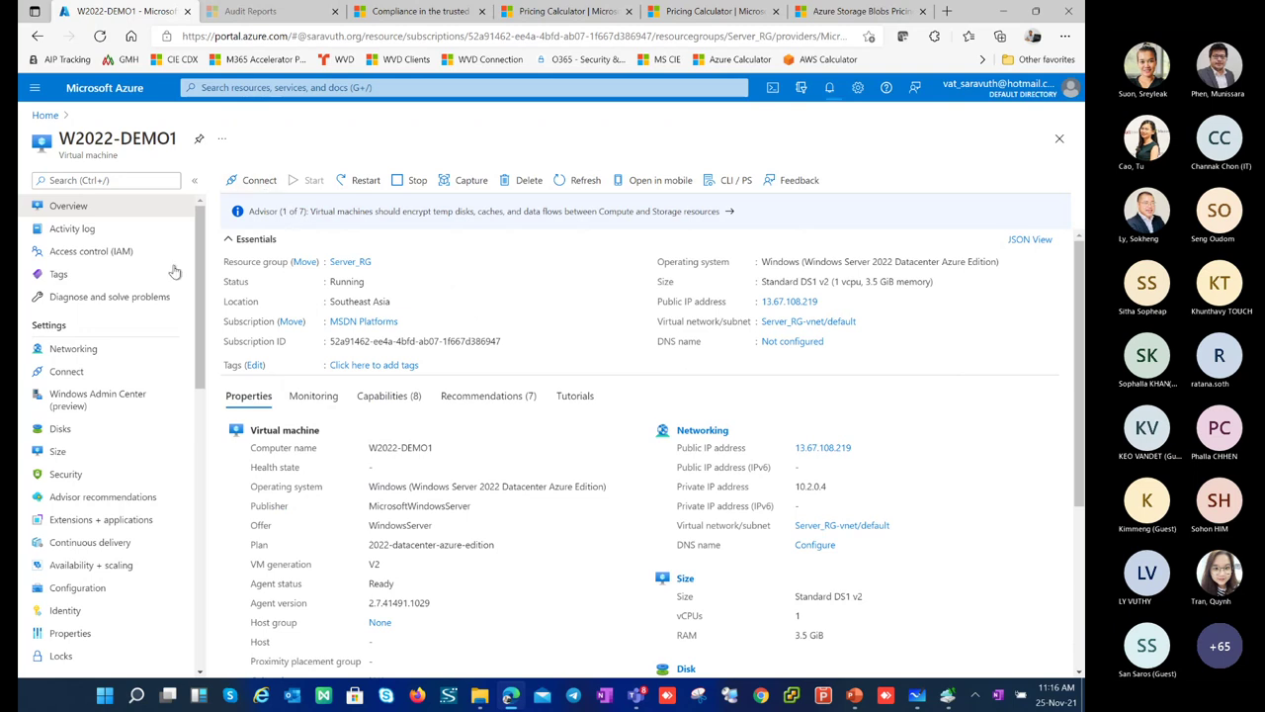
# Step: Open W2022-DEMO1's disaster recovery setup and examine the source, selected and available target regions on the map
pyautogui.scroll(-5, 119, 373)
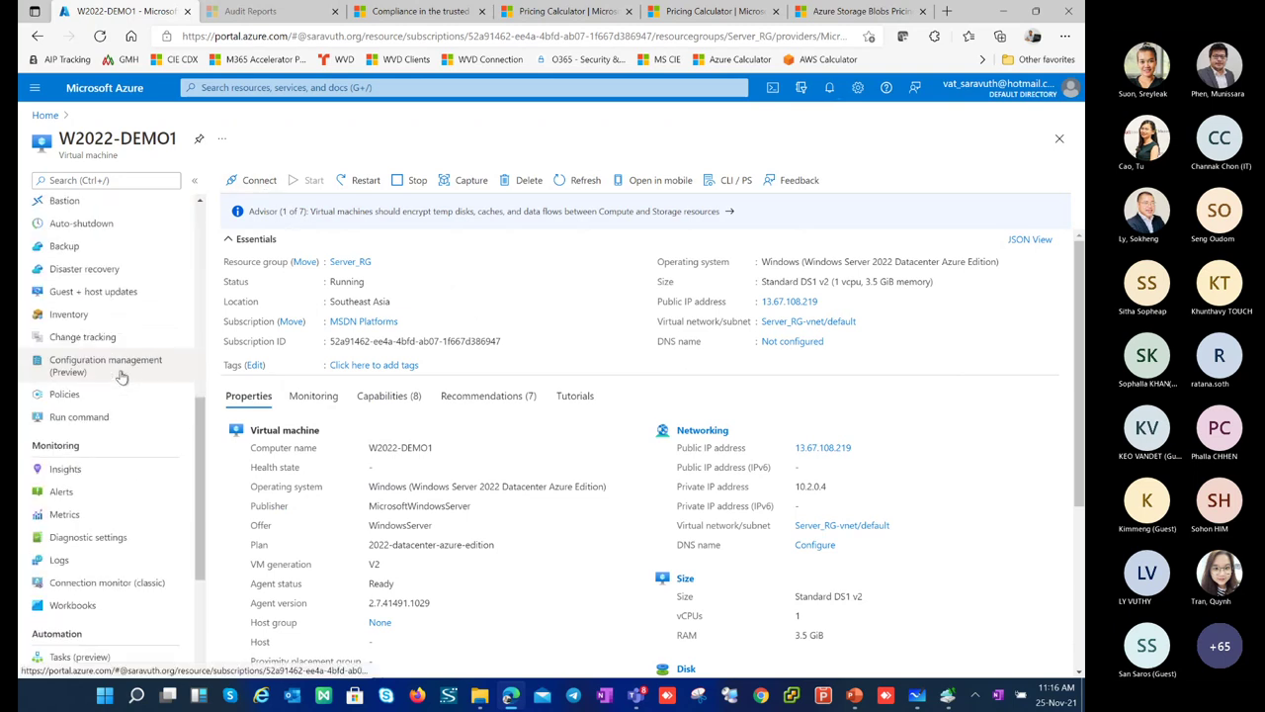
pyautogui.scroll(2, 122, 385)
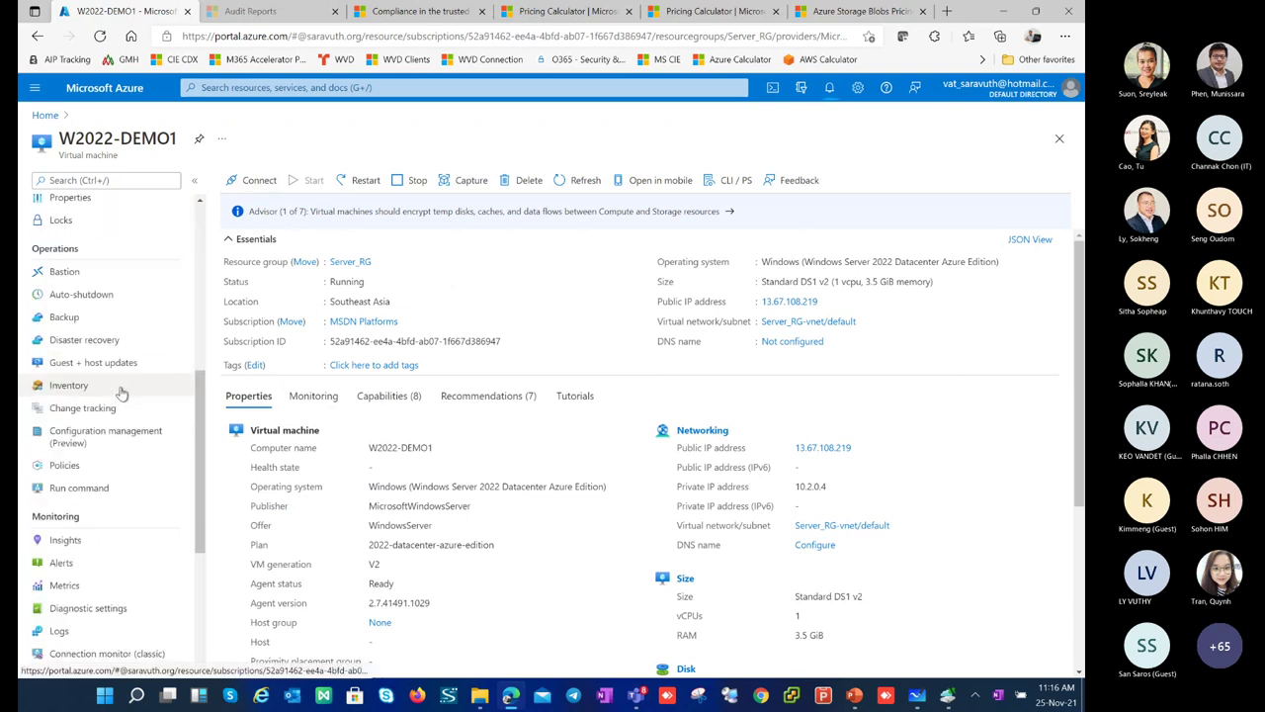
pyautogui.click(79, 346)
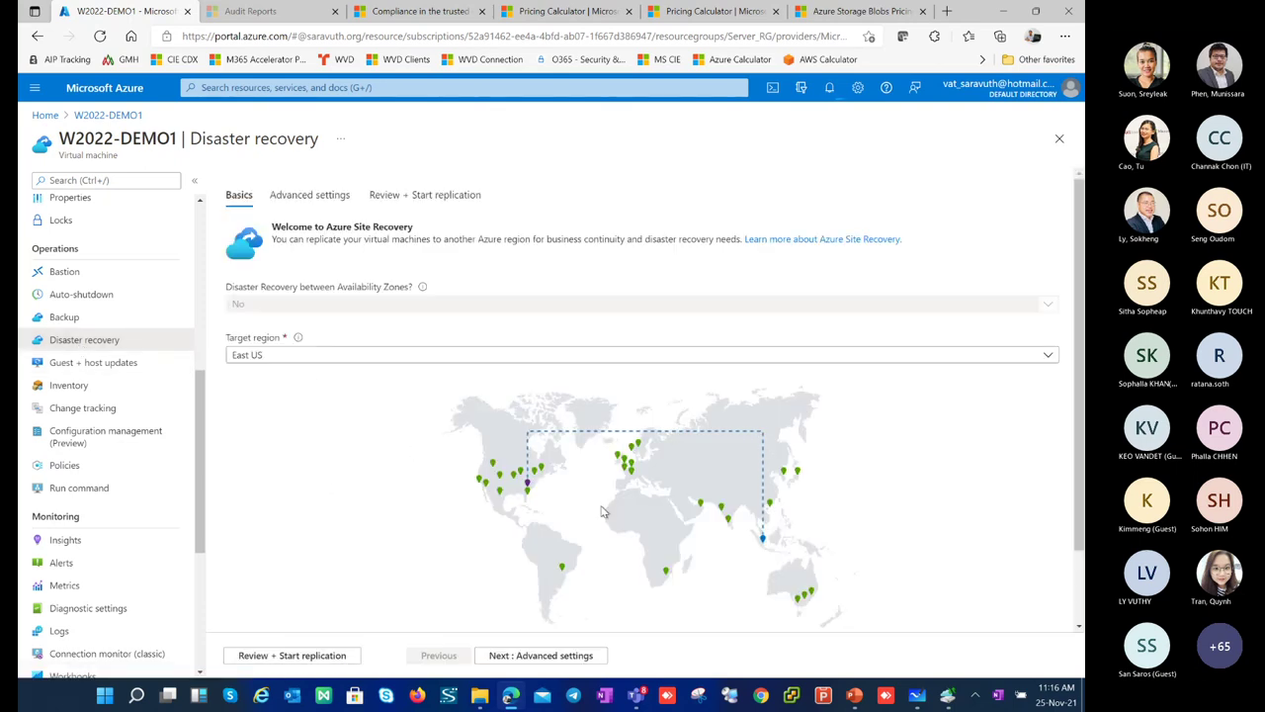
pyautogui.scroll(-1, 765, 526)
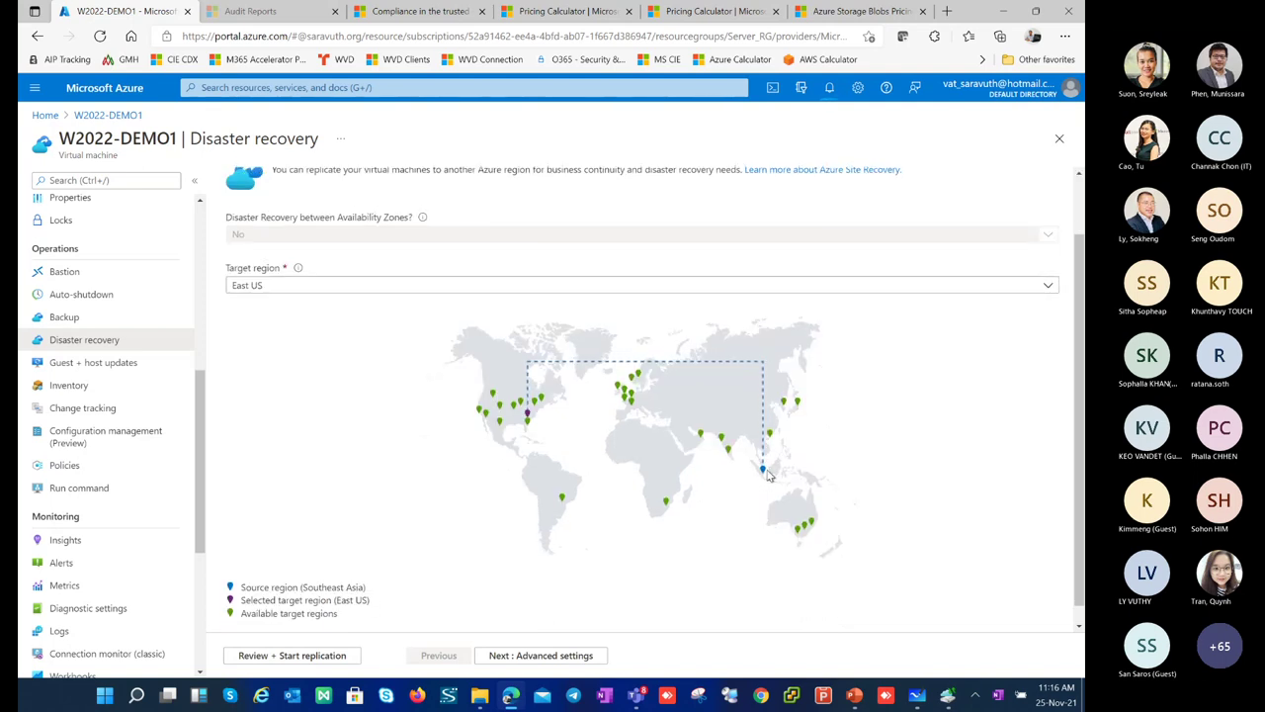
pyautogui.scroll(1, 409, 364)
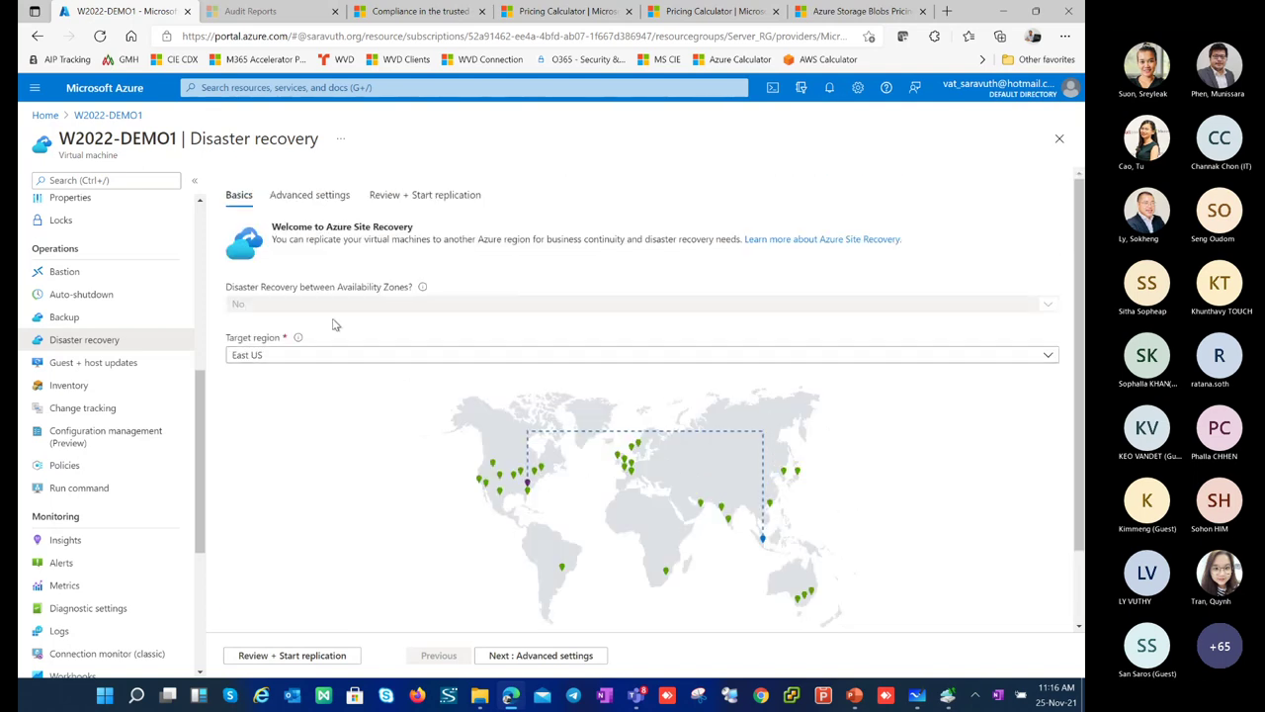
pyautogui.scroll(-1, 354, 385)
pyautogui.scroll(1, 342, 464)
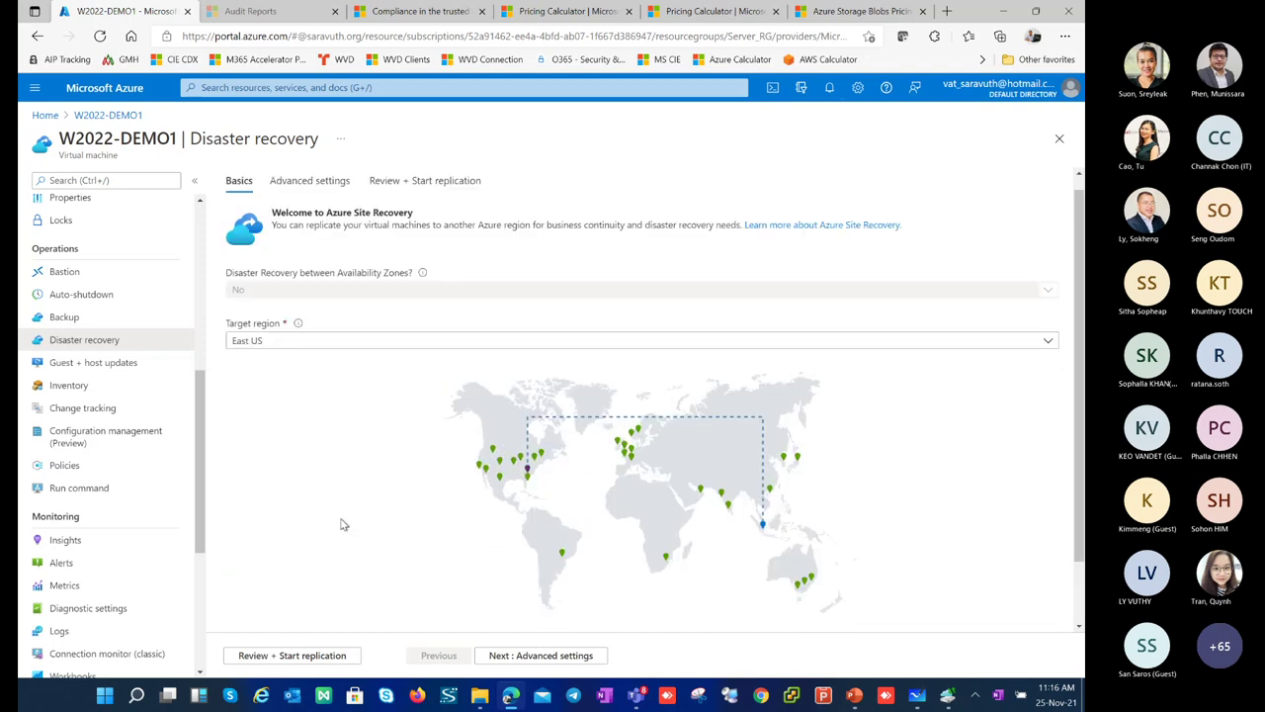
# Step: Set the disaster recovery target region to Norway East, dismiss the test failover notification and check the region map
pyautogui.click(273, 356)
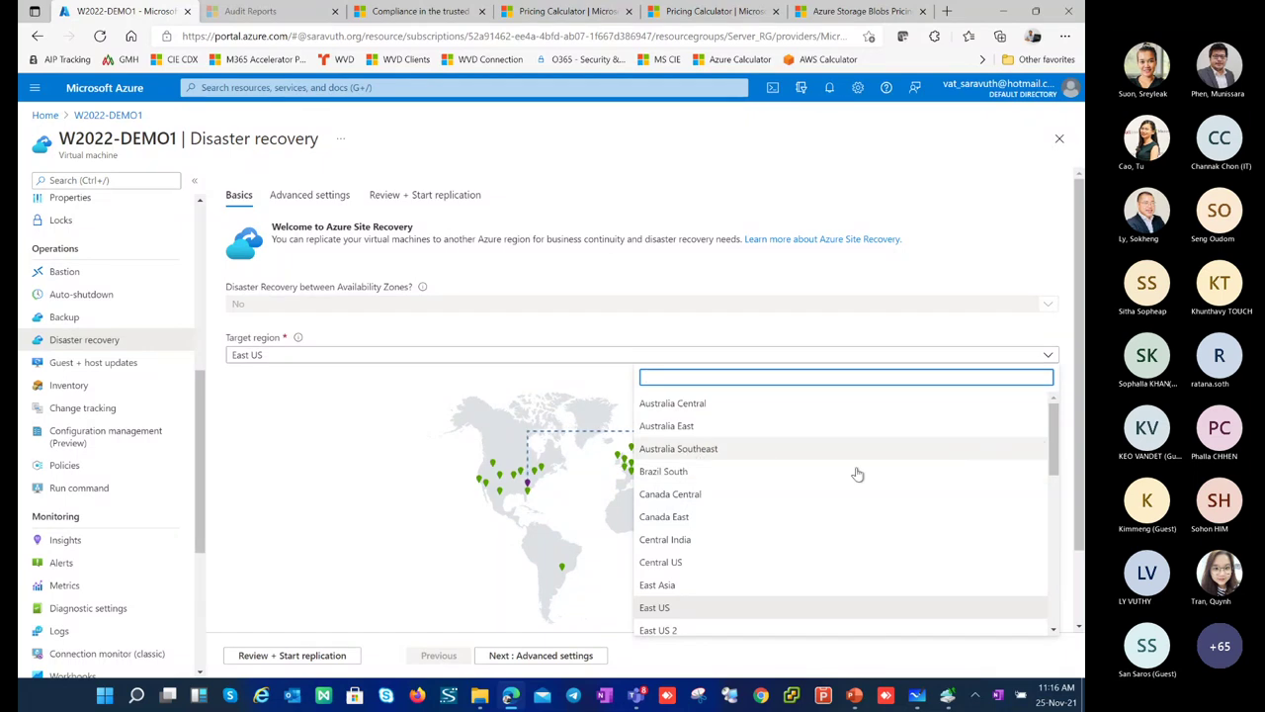
pyautogui.moveTo(1055, 435); pyautogui.dragTo(1066, 518)
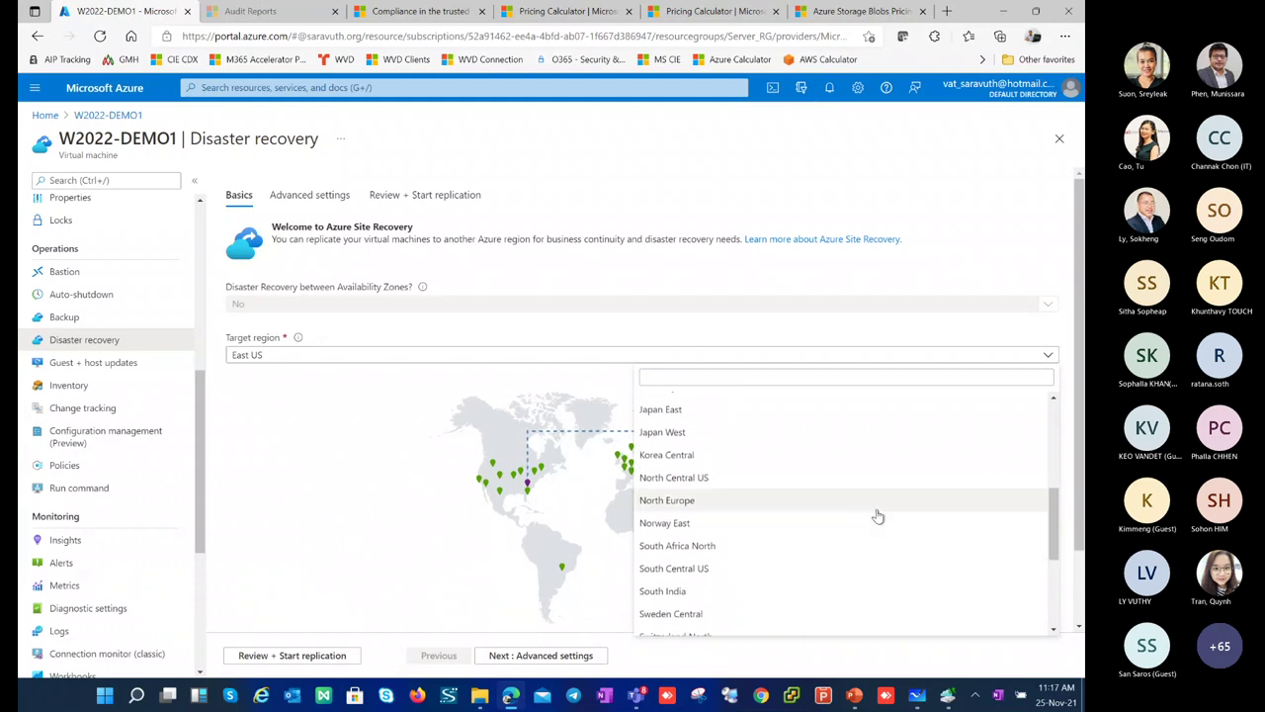
pyautogui.click(682, 524)
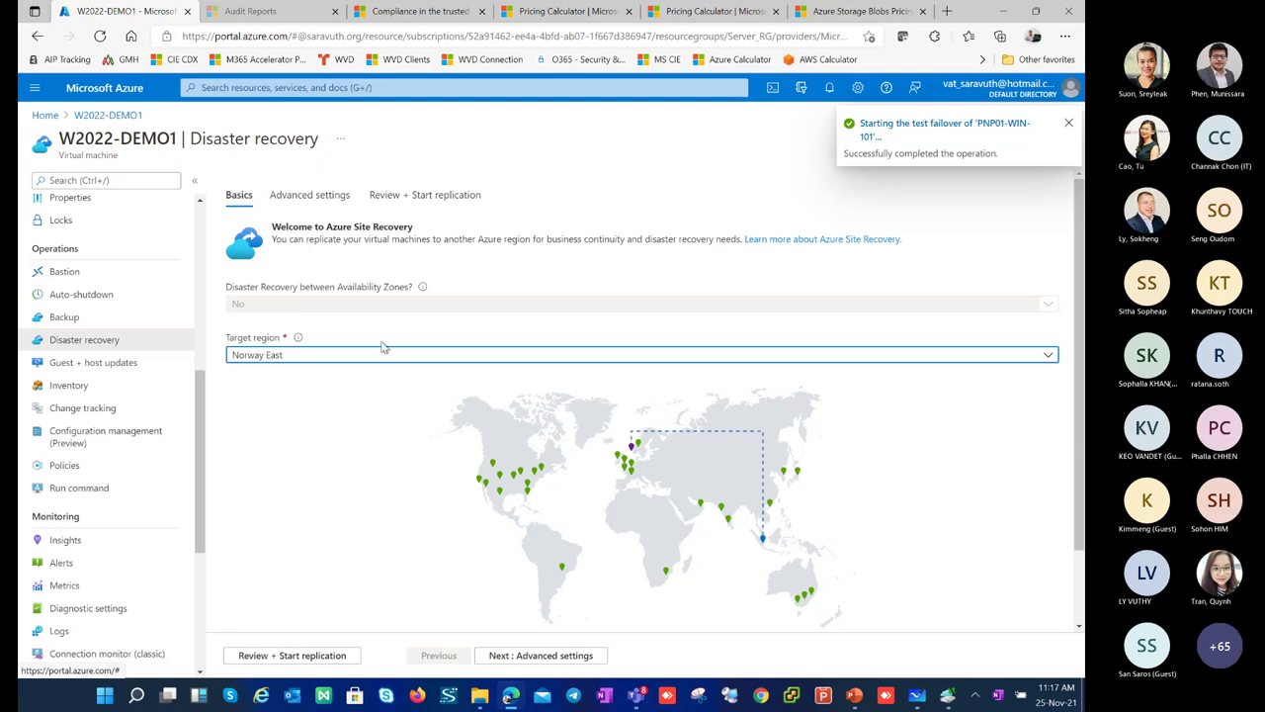
pyautogui.click(341, 425)
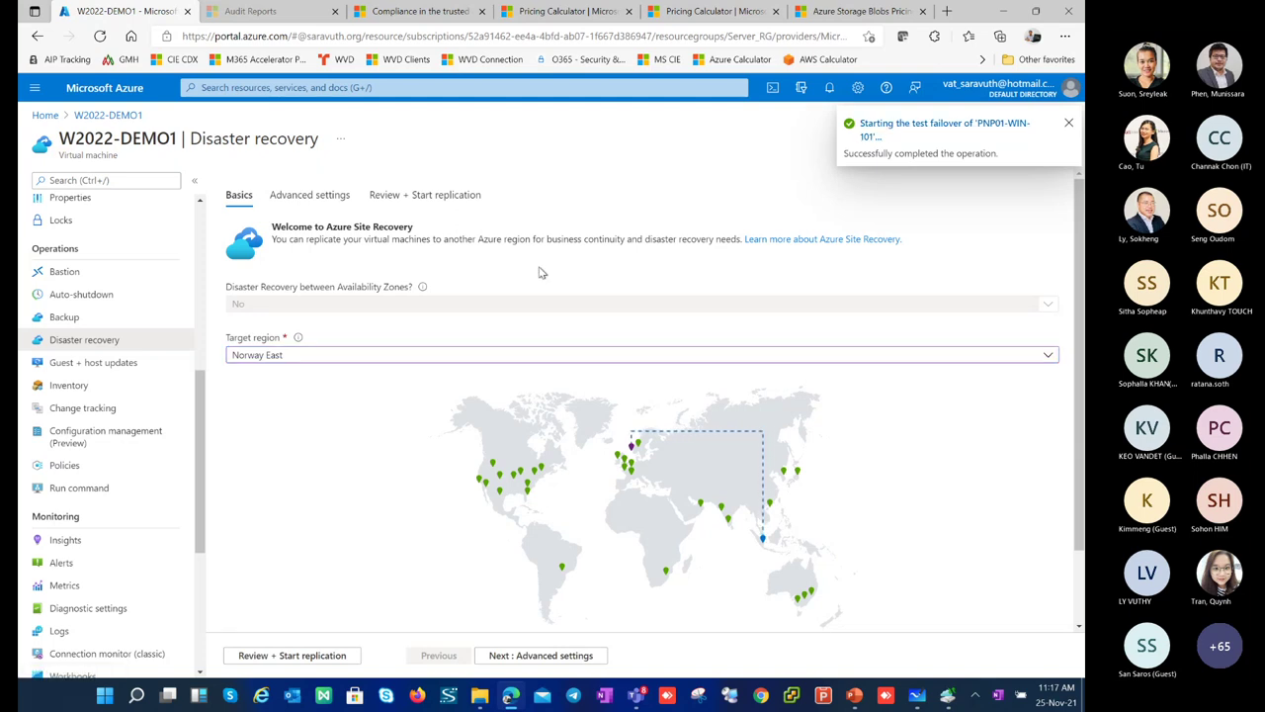
pyautogui.click(1068, 123)
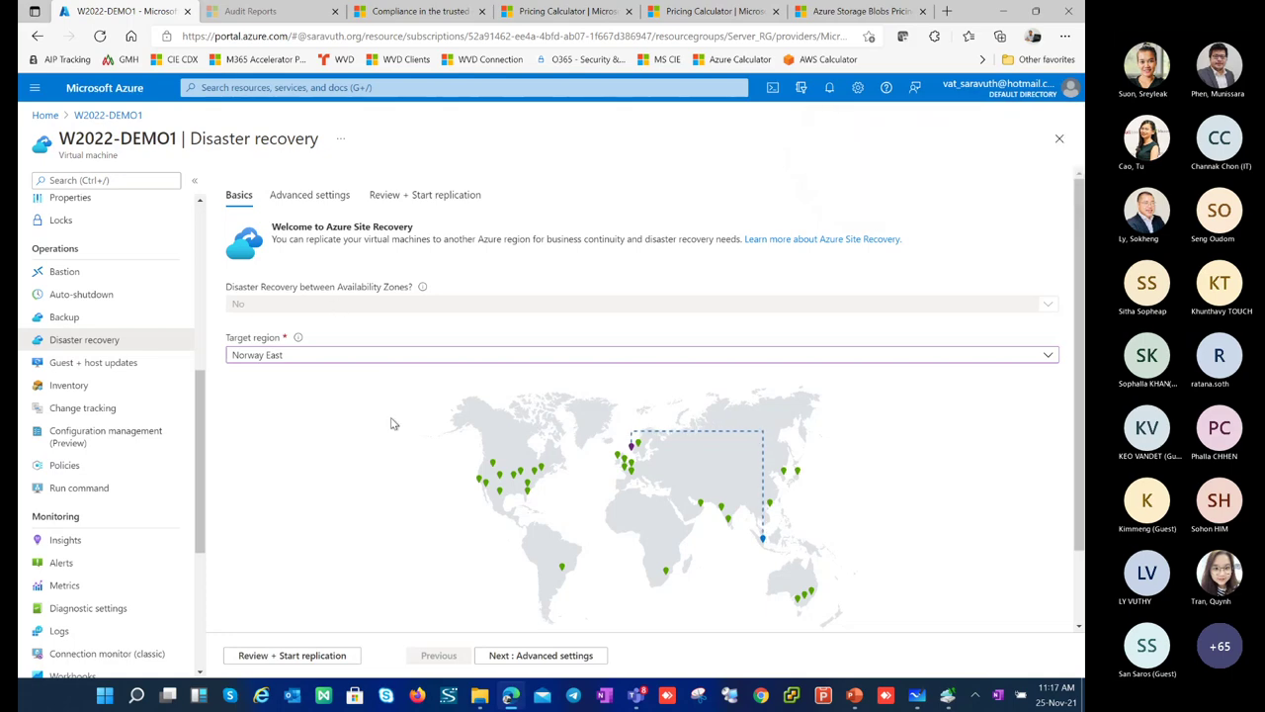
pyautogui.scroll(-1, 413, 499)
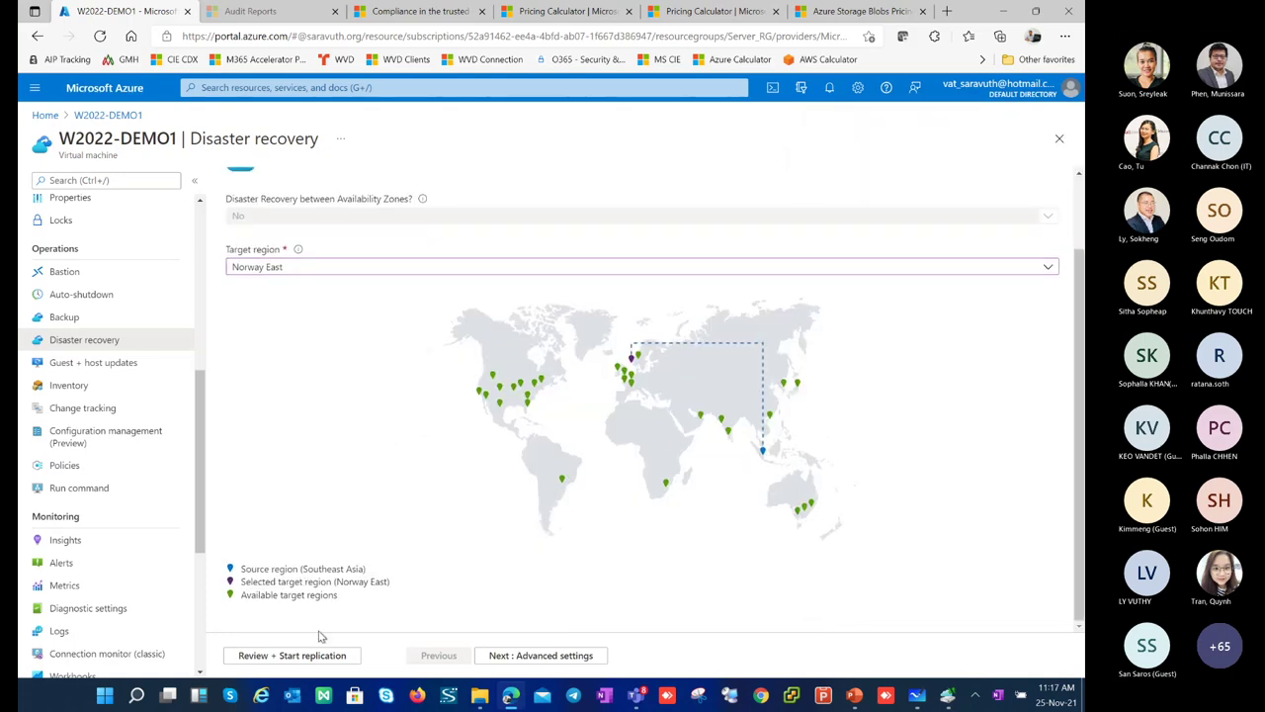
pyautogui.scroll(1, 325, 575)
pyautogui.scroll(-1, 316, 511)
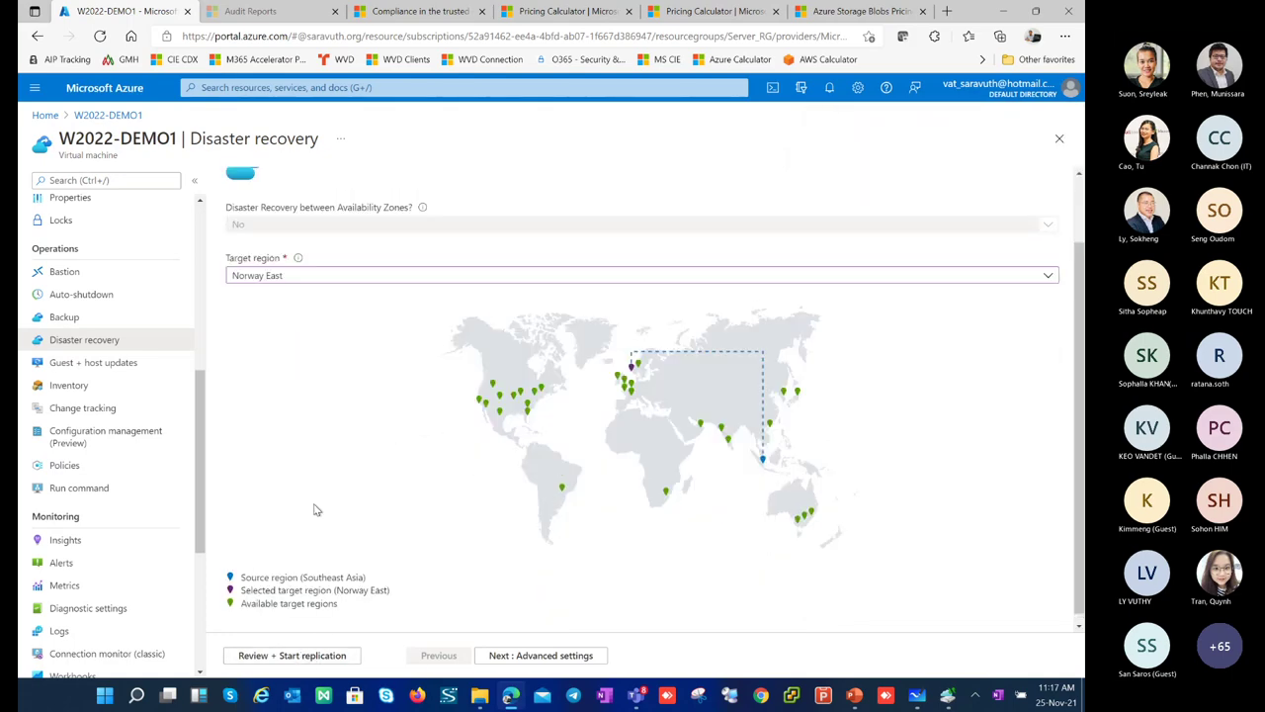
# Step: Review W2022-DEMO1's replication settings and start replication, staying on the page instead of discarding unsaved edits to view the deployment
pyautogui.click(318, 655)
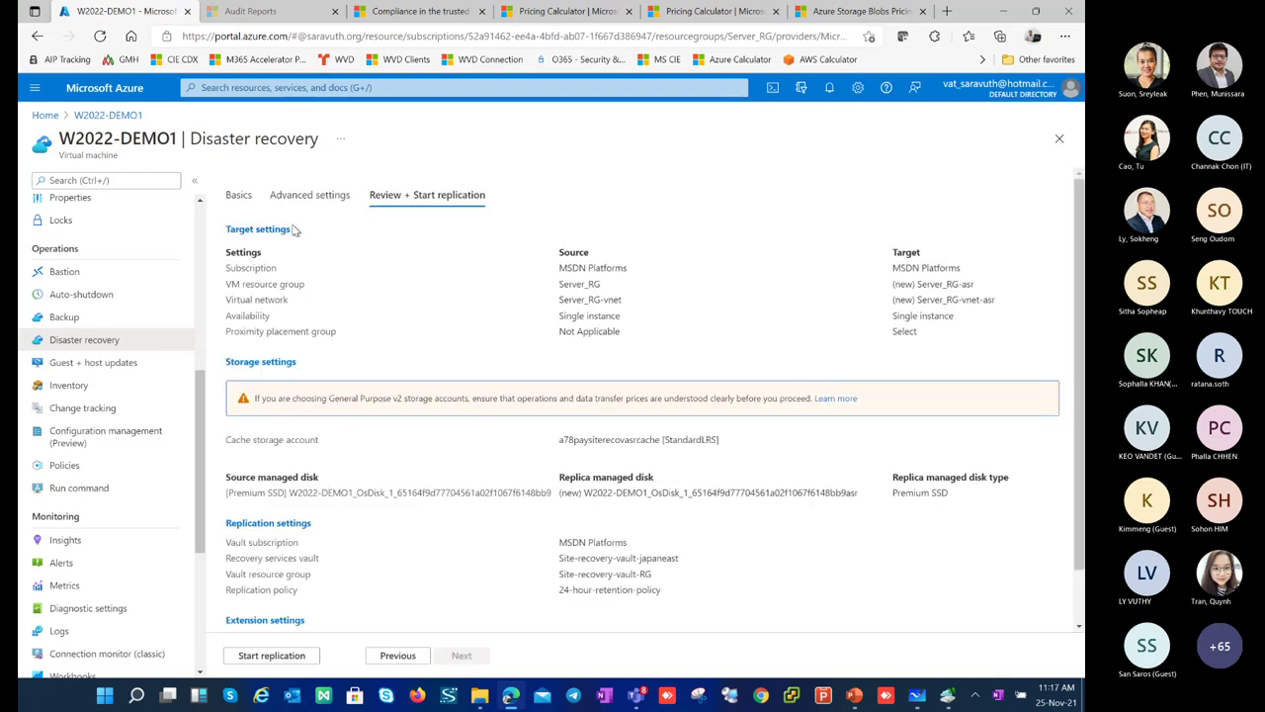
pyautogui.scroll(-1, 438, 411)
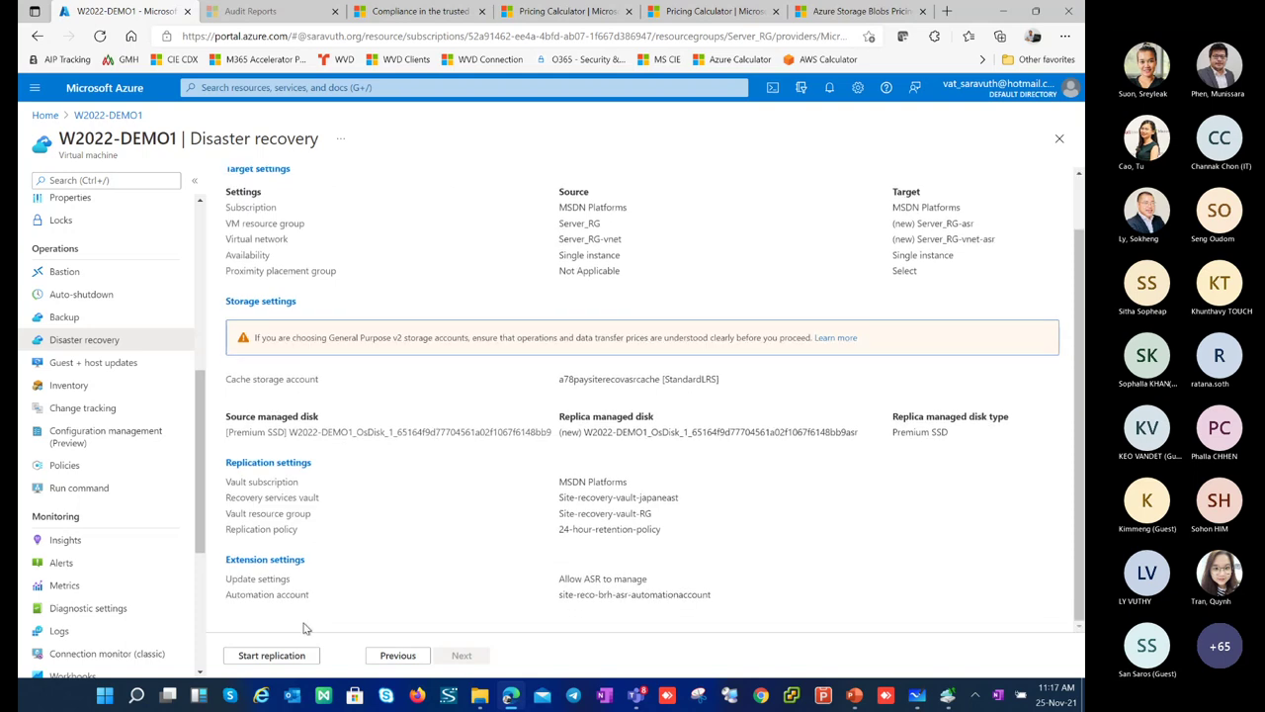
pyautogui.click(296, 654)
pyautogui.click(299, 655)
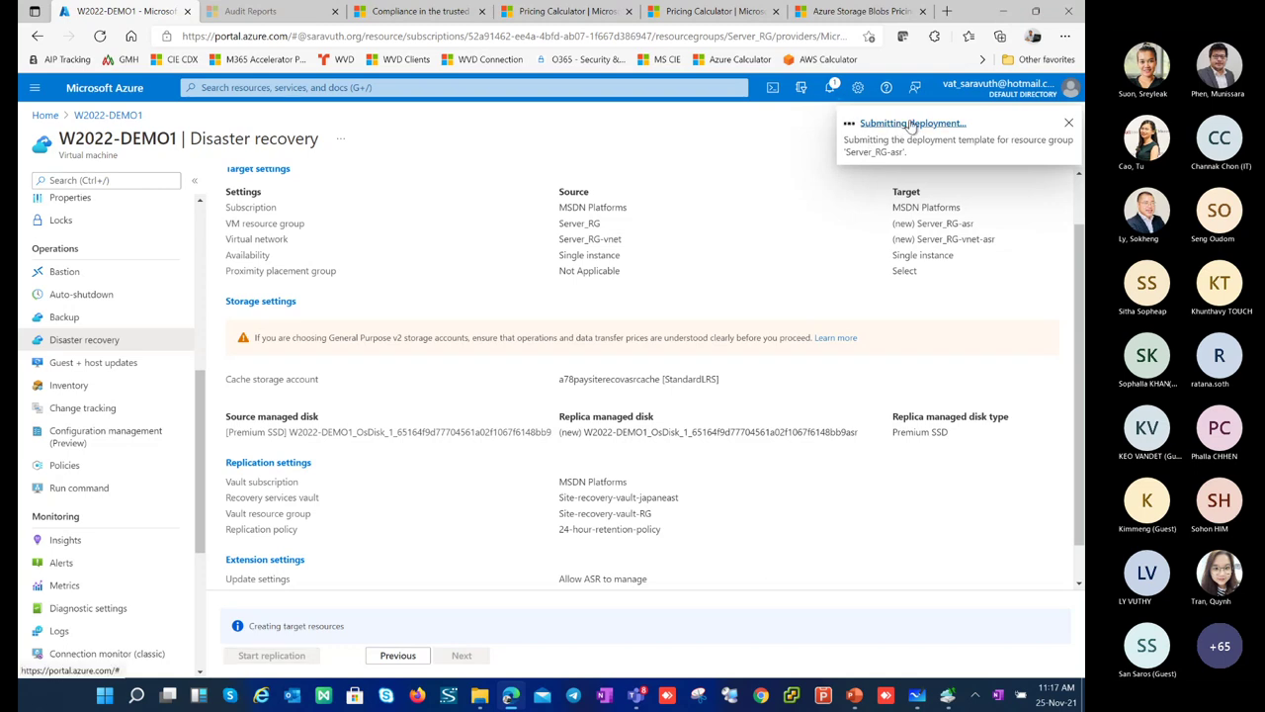
pyautogui.click(912, 124)
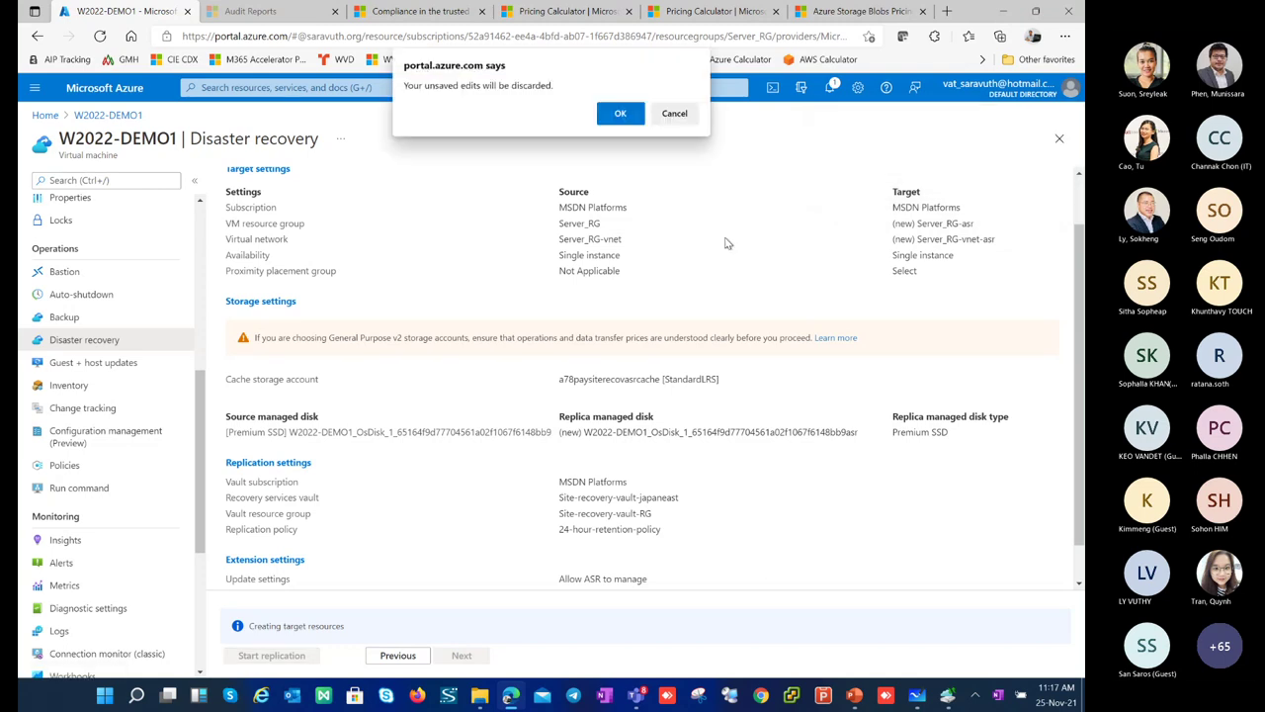
pyautogui.click(674, 114)
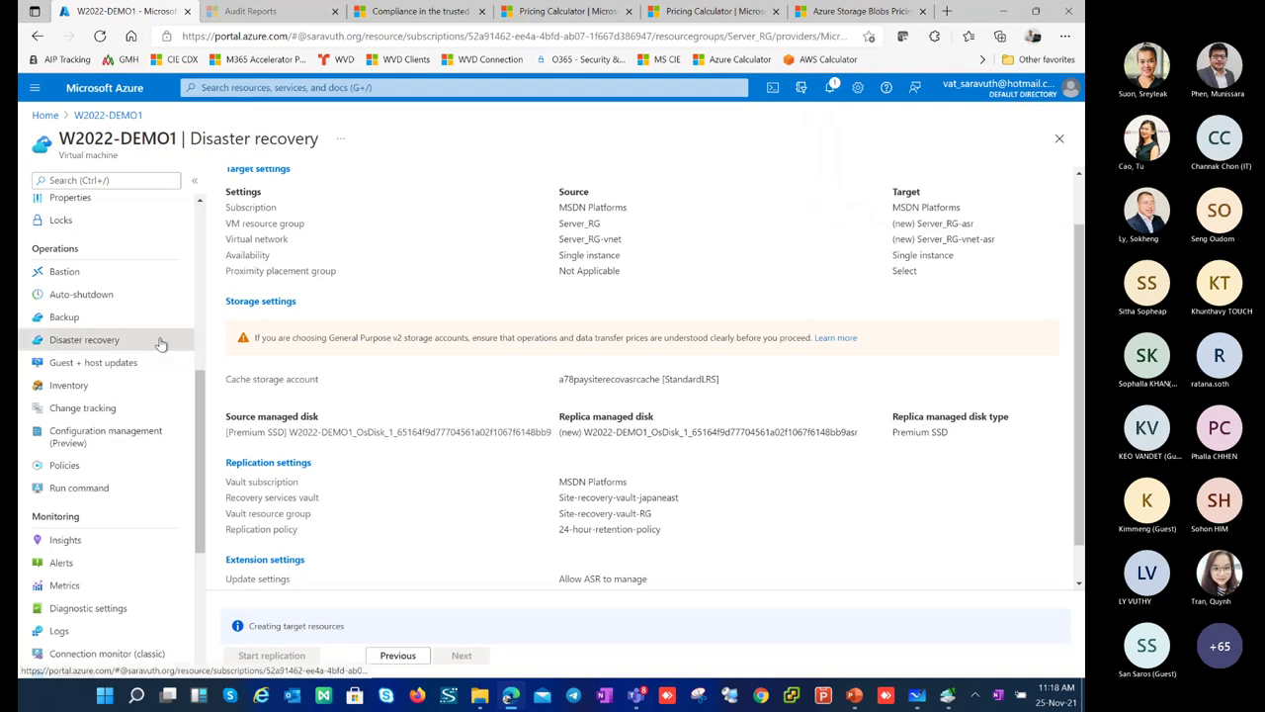
# Step: Return to the portal's Home page and open the PNP01-WIN-101-test virtual machine from the list of all resources
pyautogui.scroll(5, 160, 343)
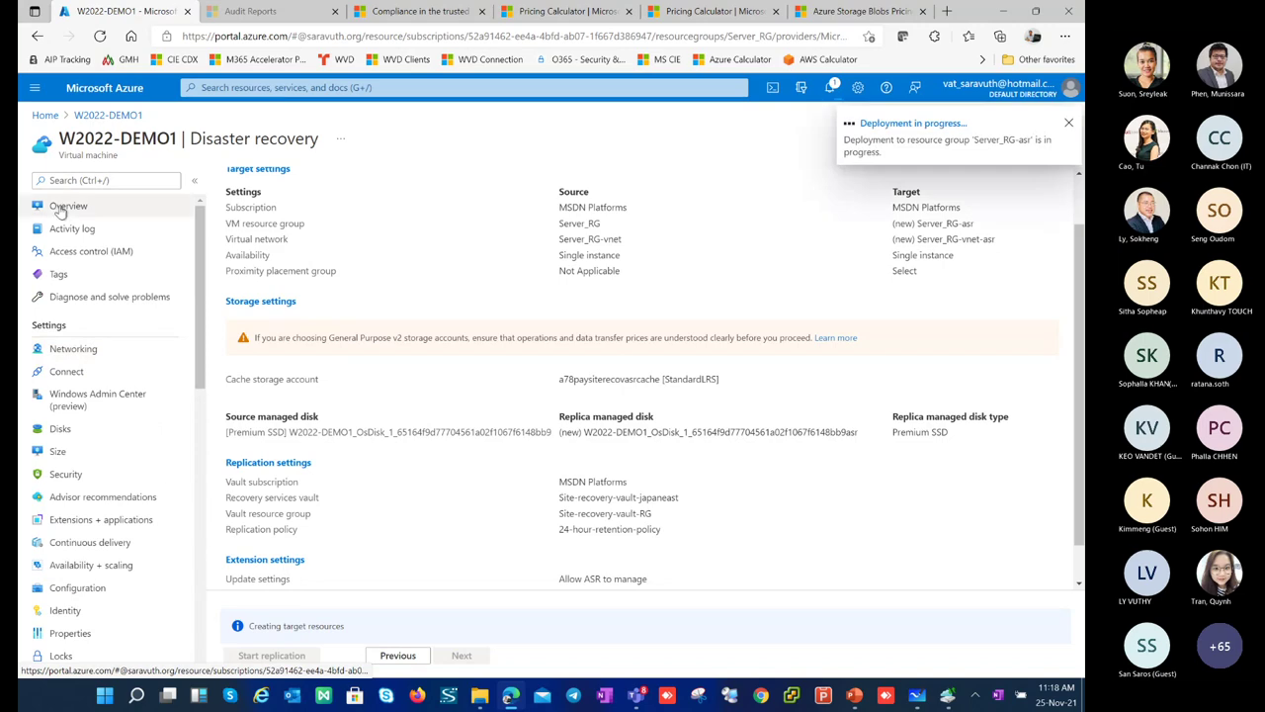
pyautogui.click(46, 116)
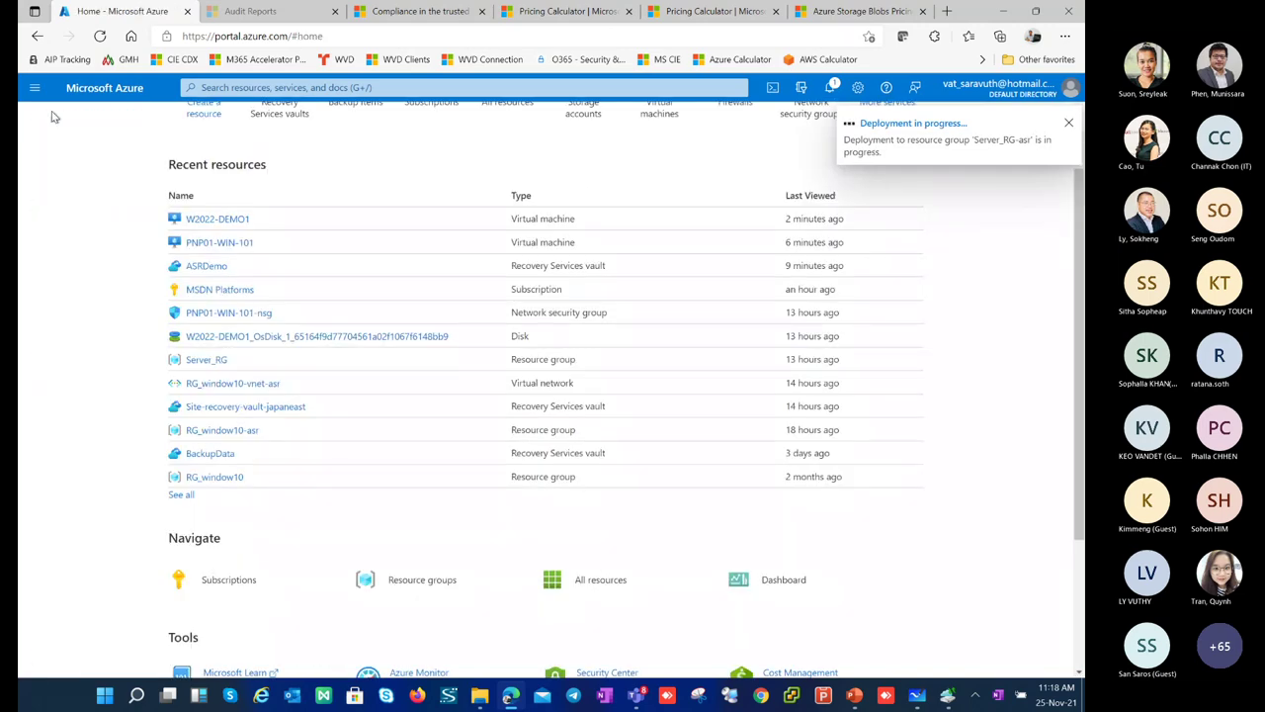
pyautogui.scroll(1, 166, 290)
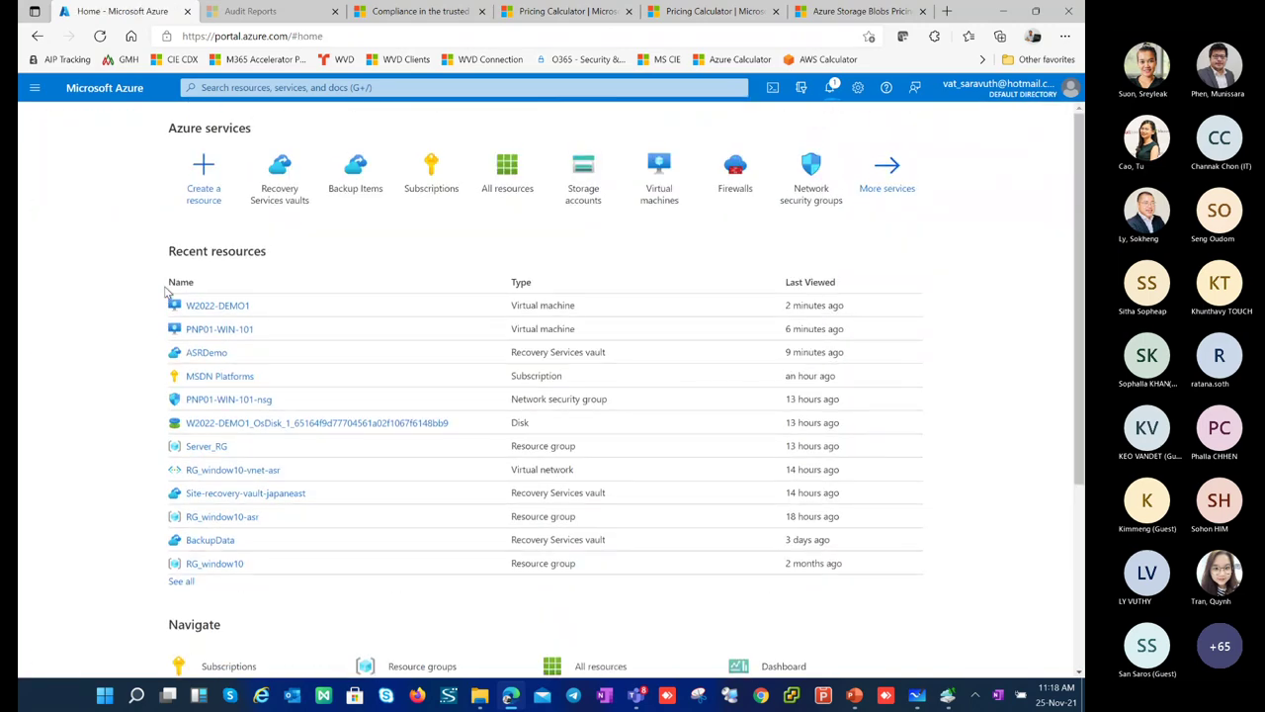
pyautogui.click(497, 191)
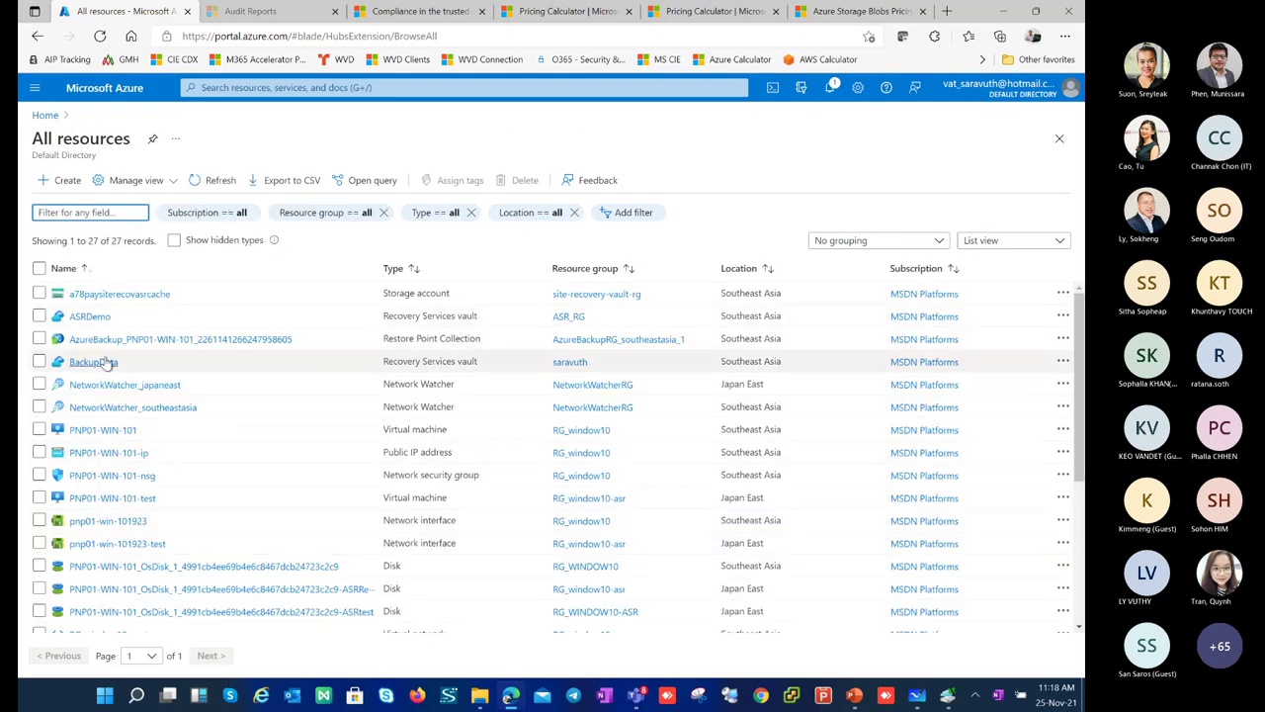
pyautogui.scroll(-1, 163, 385)
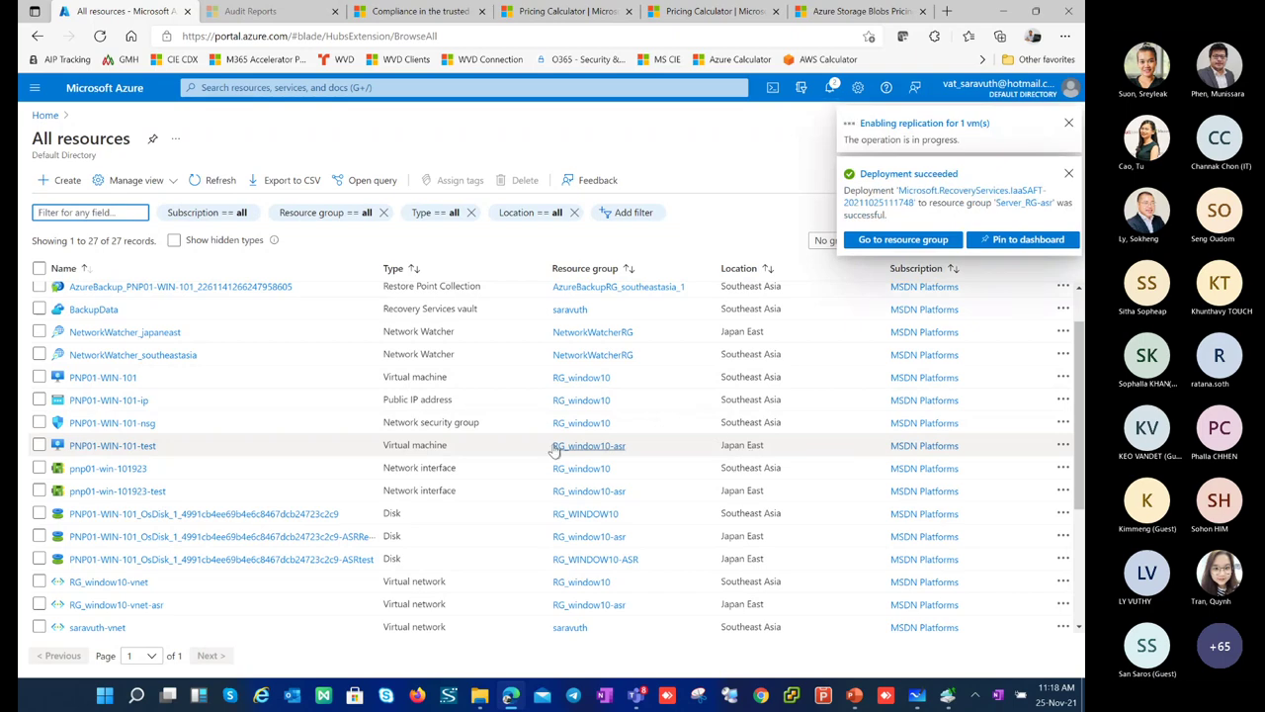
pyautogui.click(122, 446)
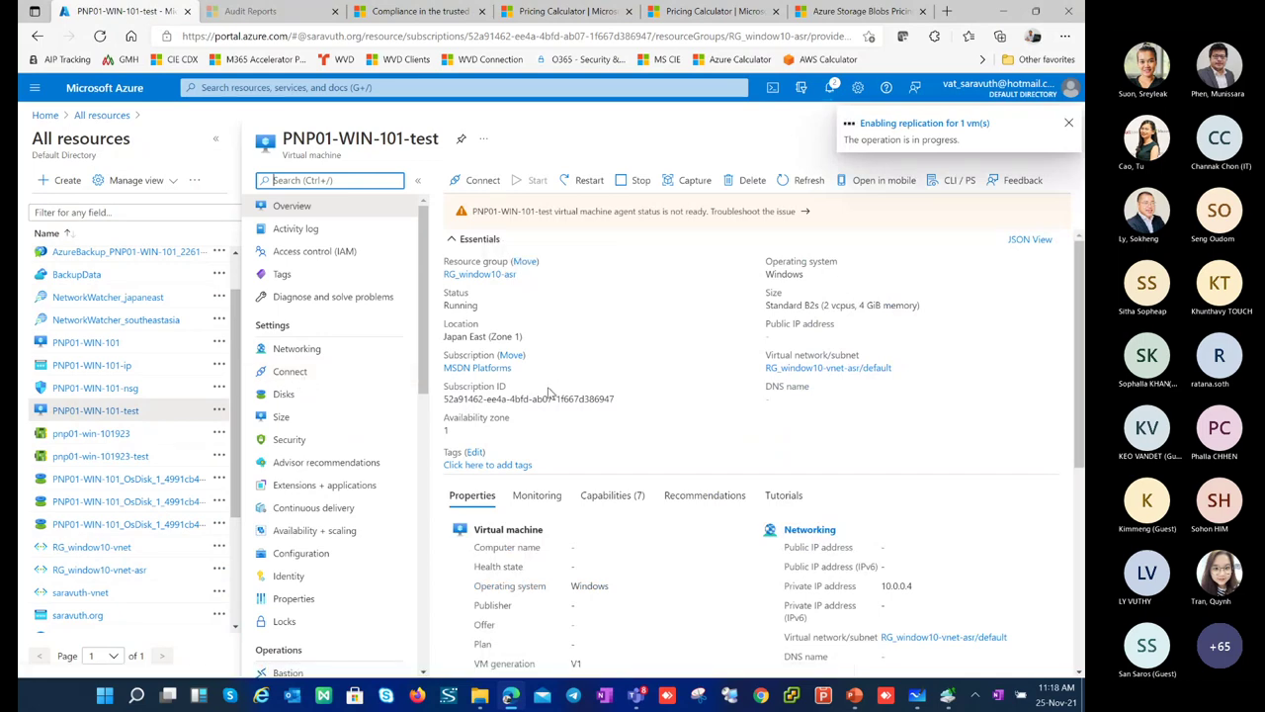
# Step: Examine PNP01-WIN-101-test's properties, highlighting its public and private IP address entries
pyautogui.scroll(-2, 625, 398)
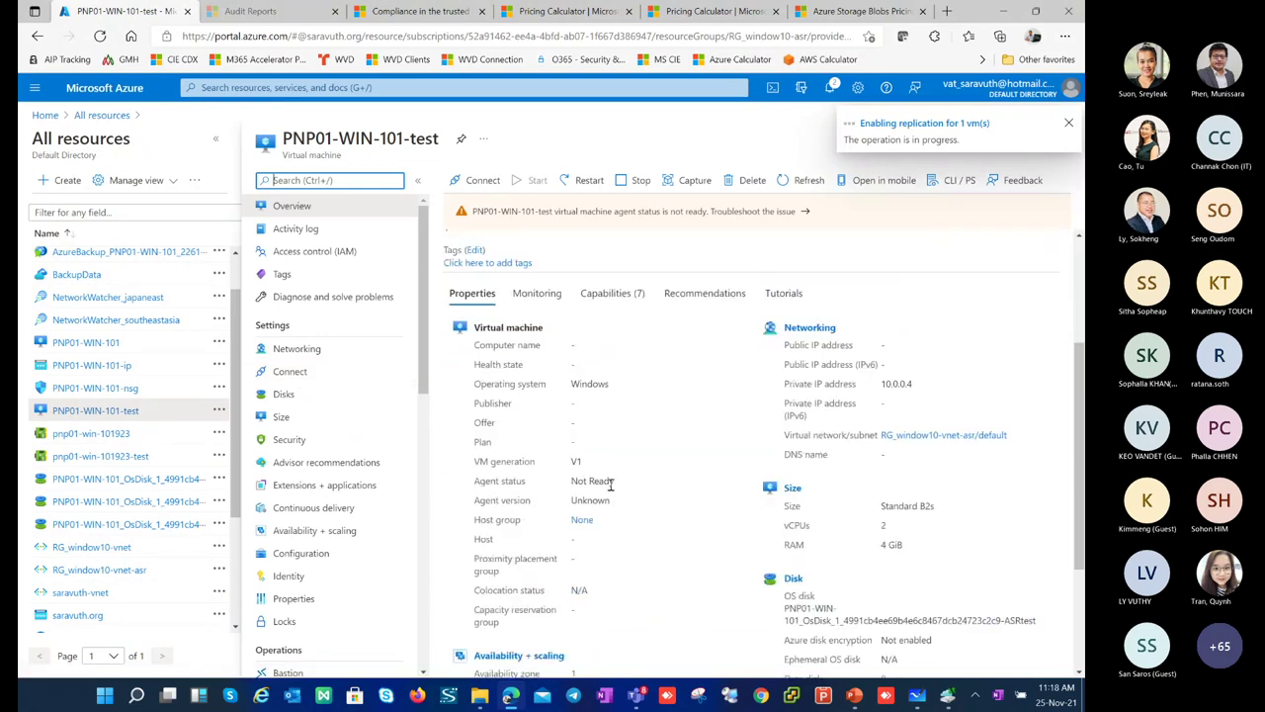
pyautogui.scroll(1, 845, 405)
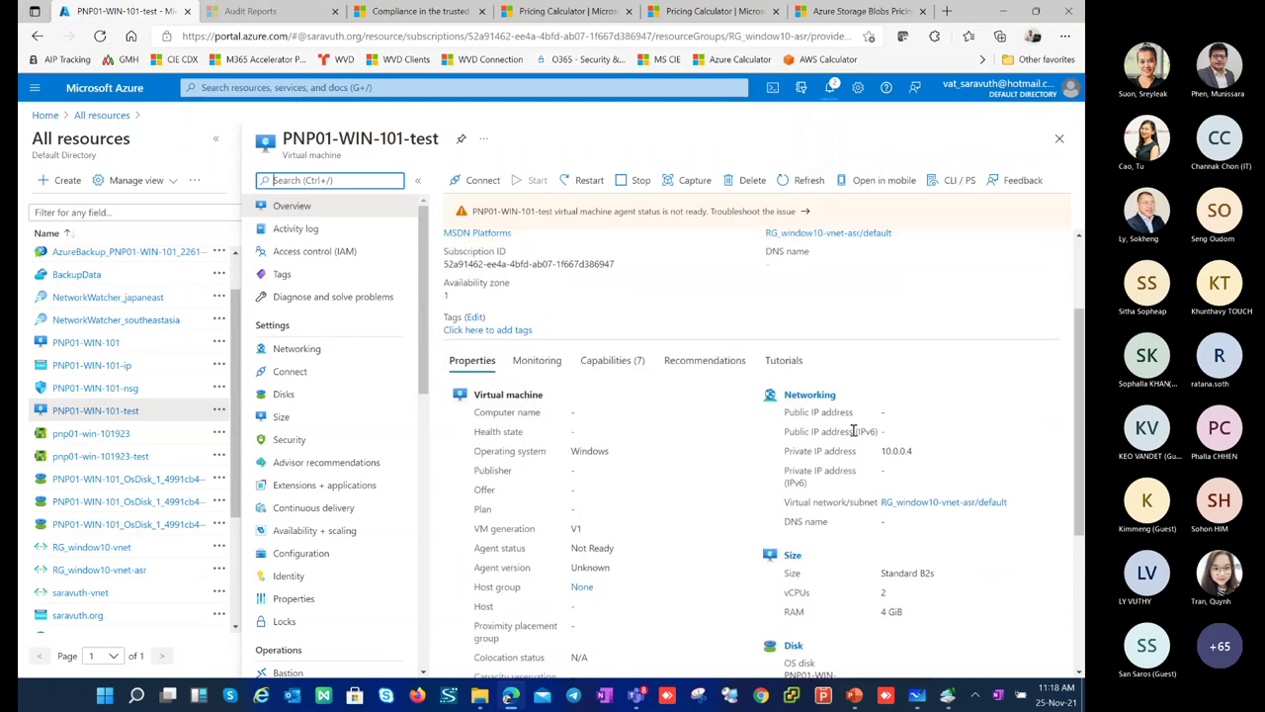
pyautogui.moveTo(787, 450); pyautogui.dragTo(926, 454)
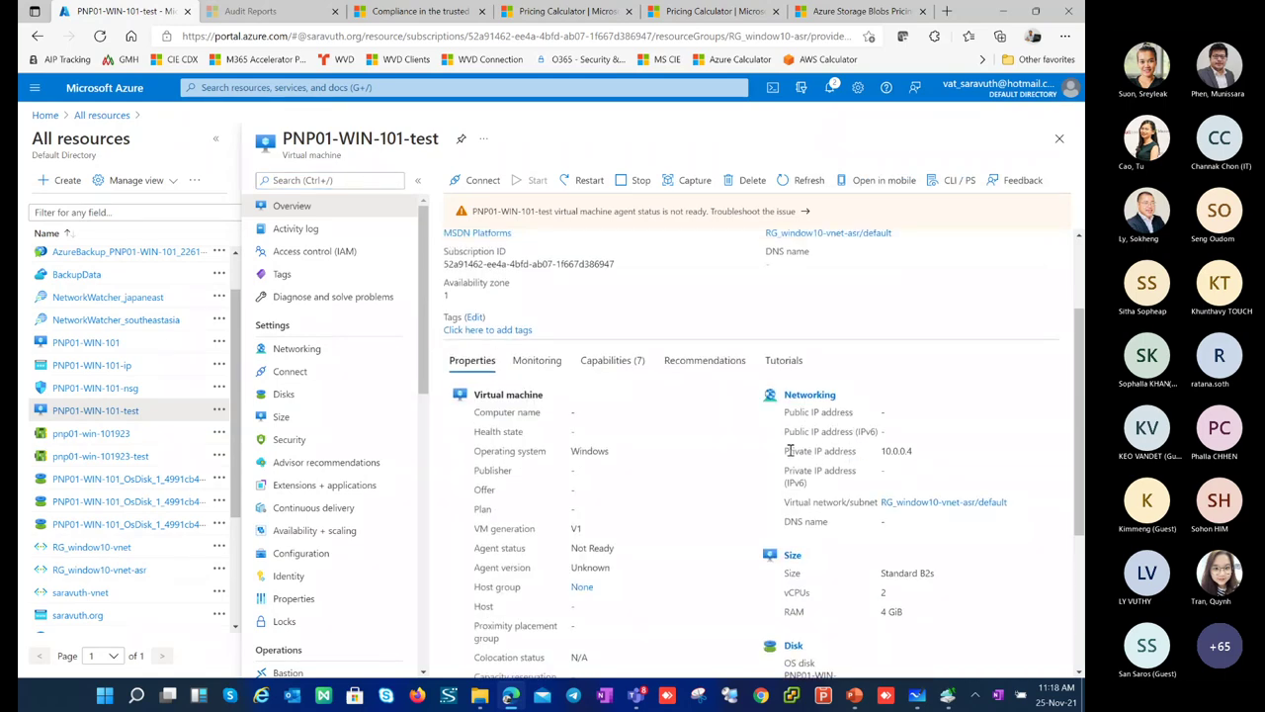
pyautogui.click(837, 412)
pyautogui.moveTo(785, 413); pyautogui.dragTo(868, 421)
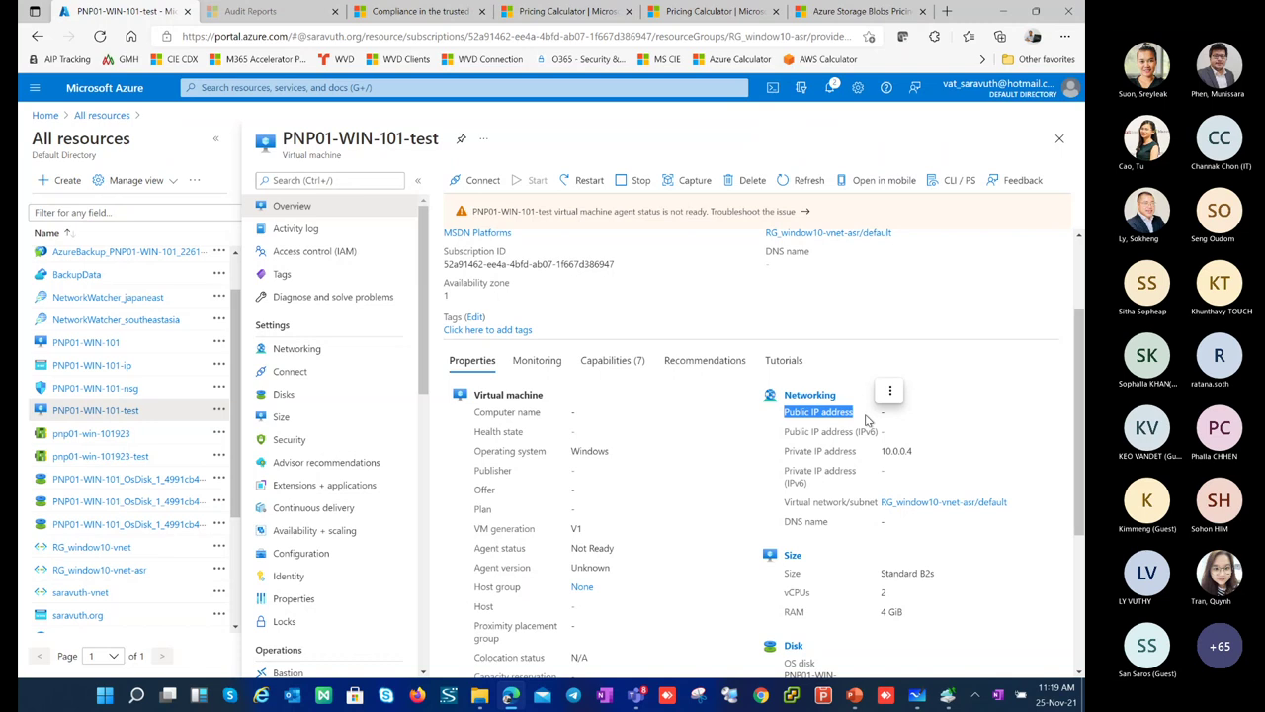
pyautogui.moveTo(913, 455); pyautogui.dragTo(784, 462)
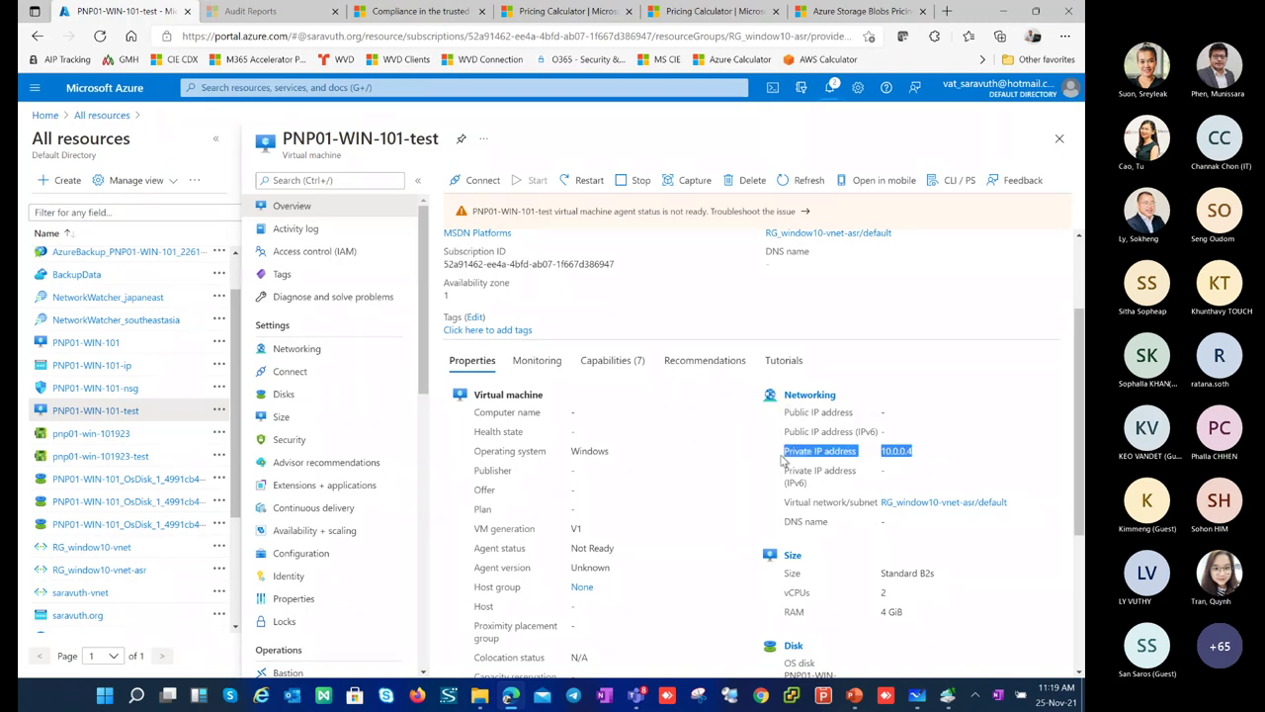
pyautogui.click(829, 588)
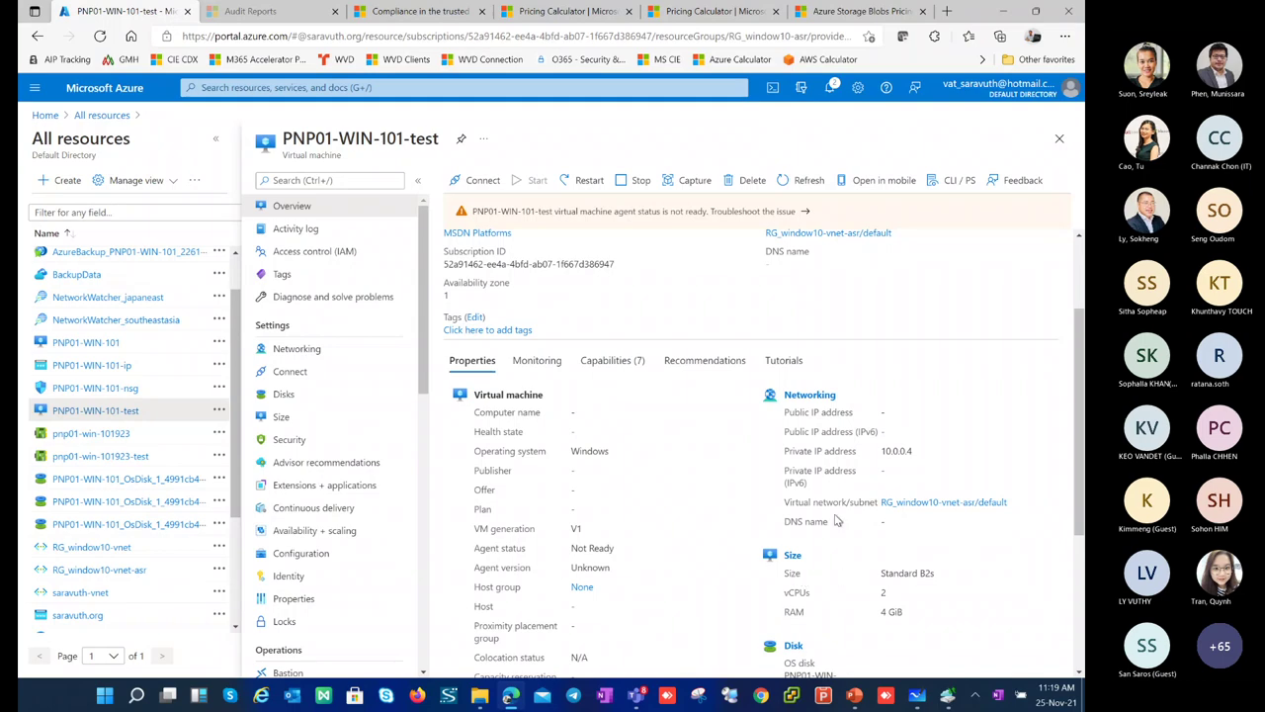
pyautogui.scroll(2, 838, 521)
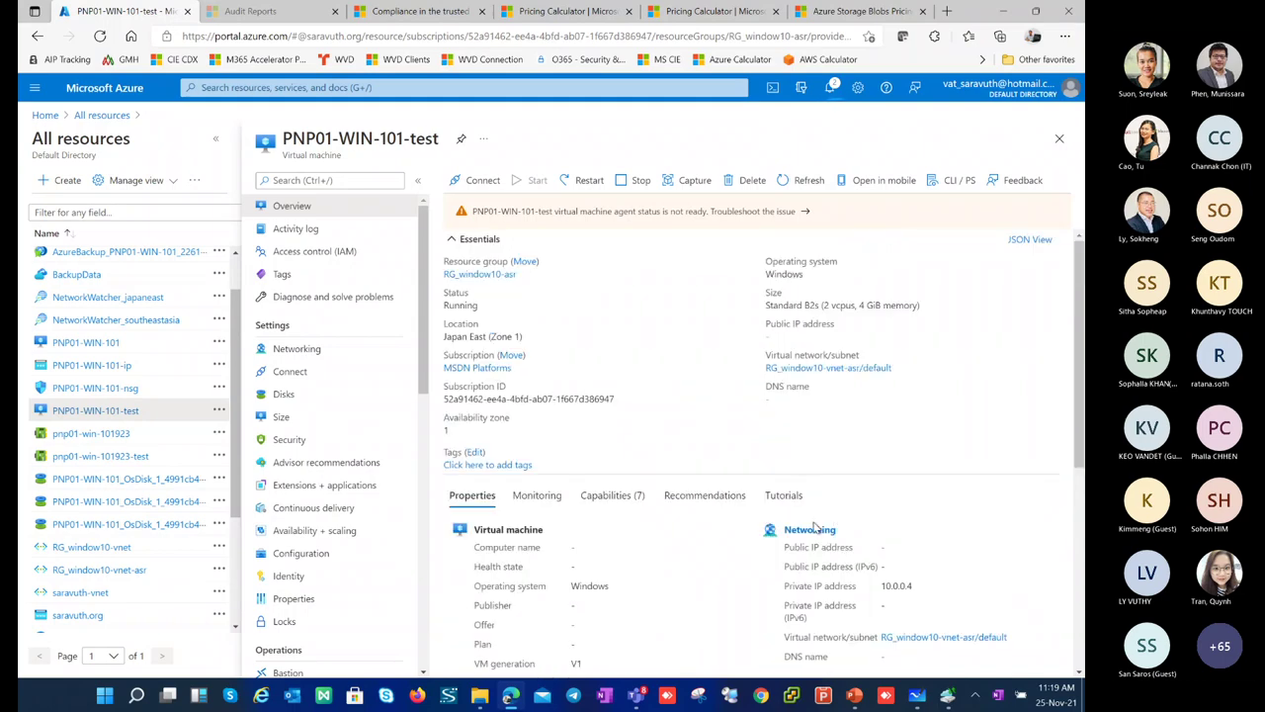
# Step: Open PNP01-WIN-101-test's networking settings and view its network interface pnp01-win-101923-test
pyautogui.scroll(-2, 818, 524)
pyautogui.click(810, 396)
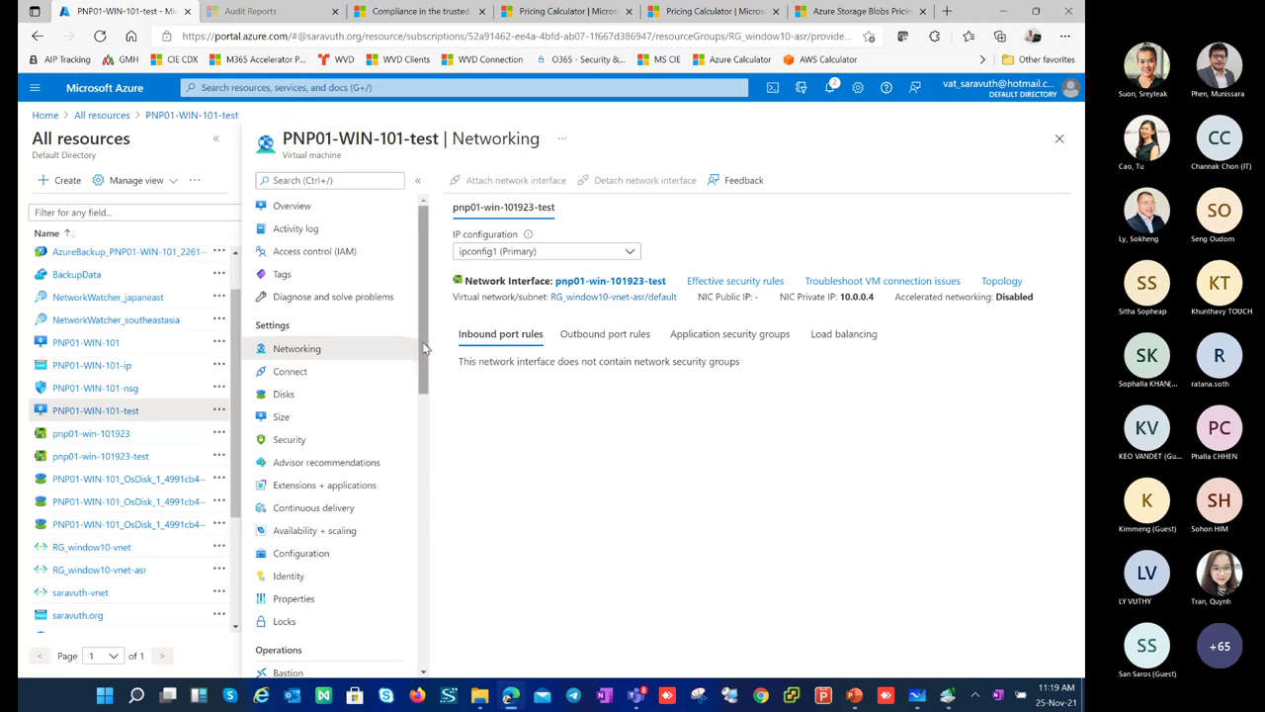
pyautogui.click(611, 281)
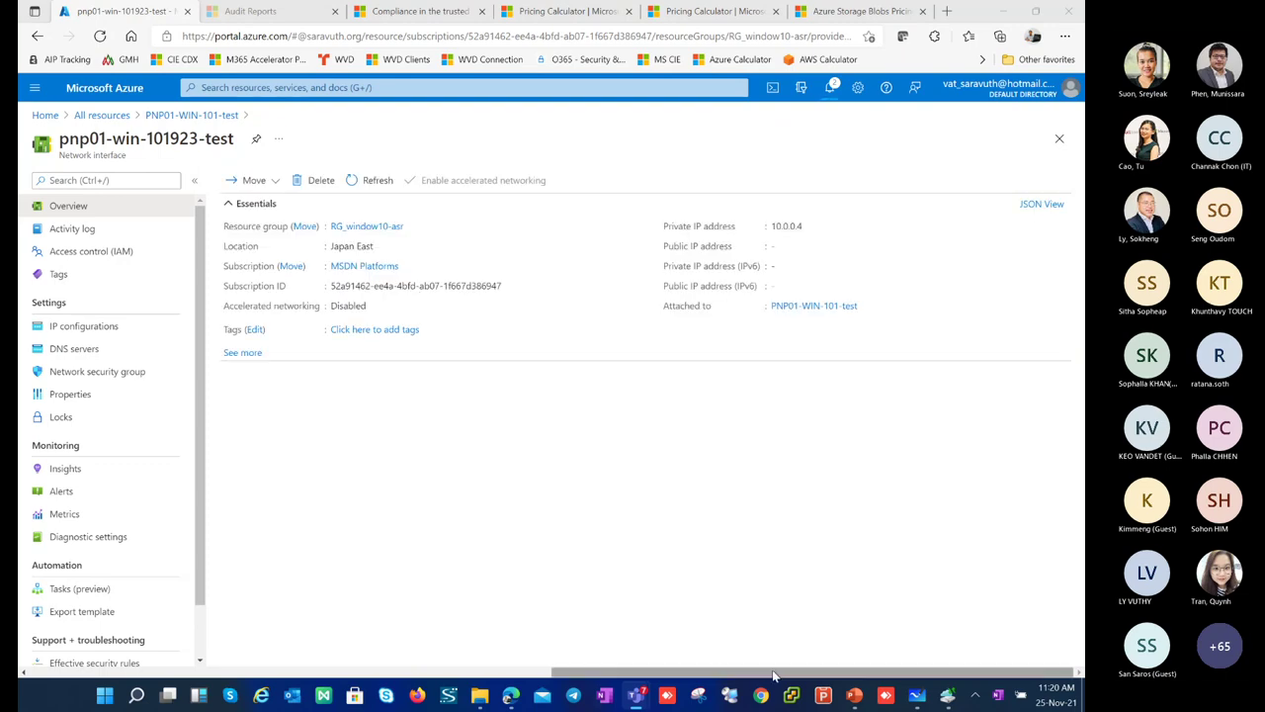
# Step: Switch to the BCDR Azure Backup and ASR presentation in PowerPoint and show slide 15, "Safeguard your applications"
pyautogui.moveTo(854, 696)
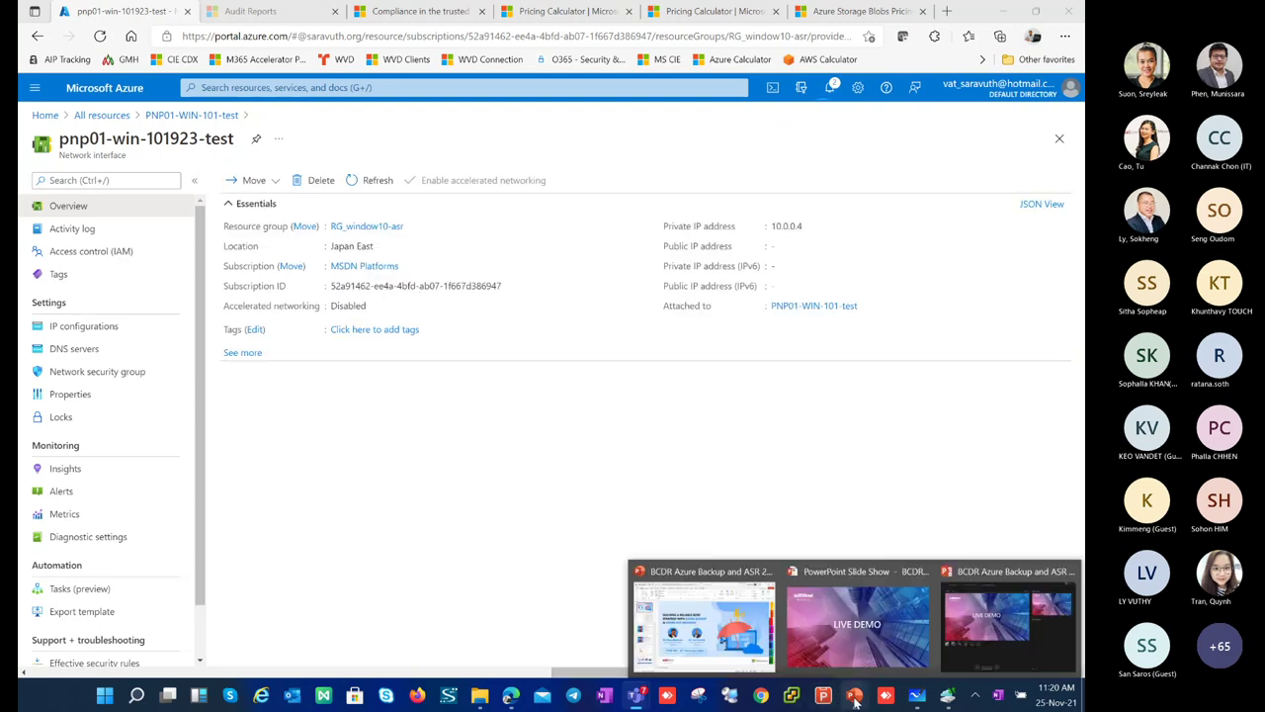
pyautogui.click(736, 633)
pyautogui.scroll(-2, 116, 442)
pyautogui.scroll(-8, 115, 442)
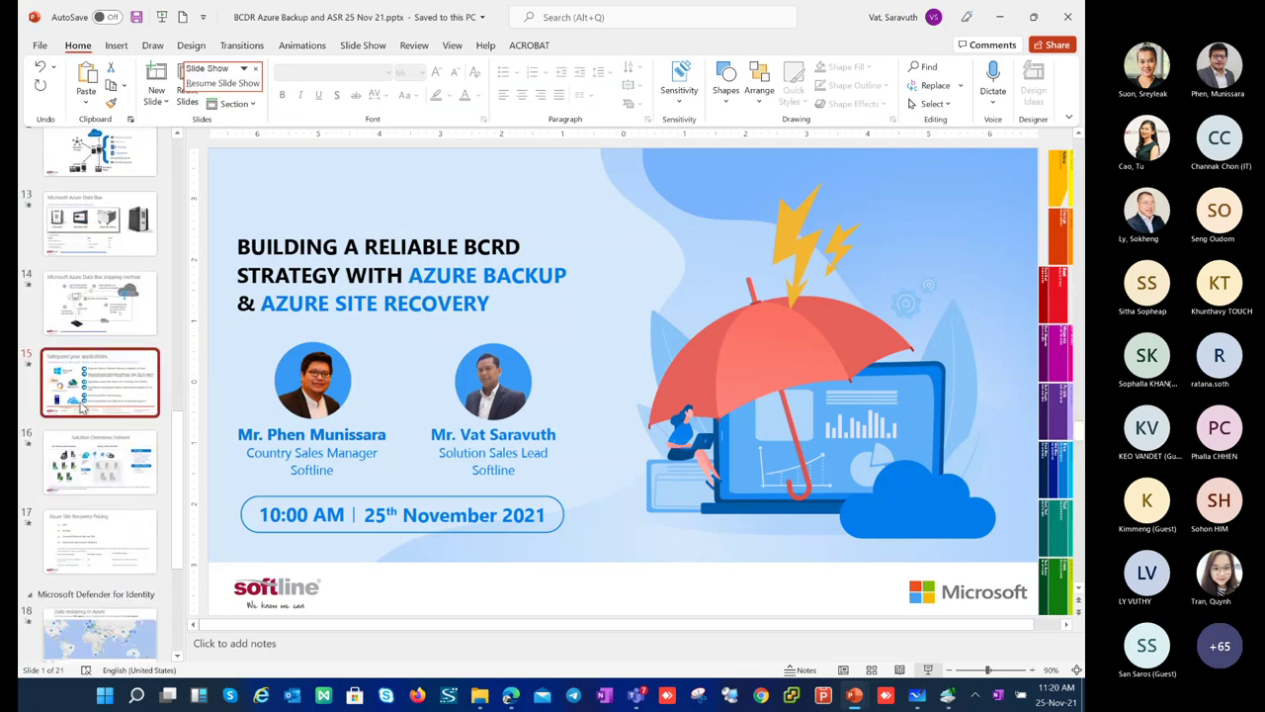
pyautogui.click(85, 404)
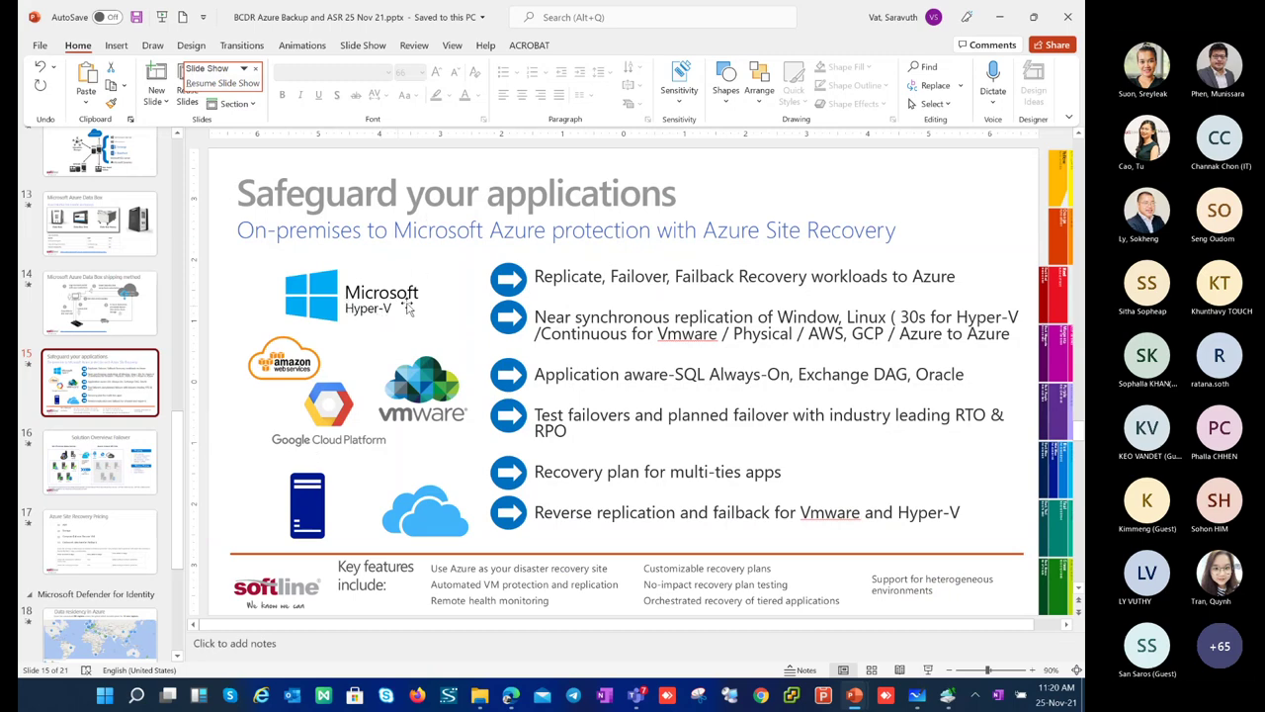
# Step: Highlight the Windows, Linux and Azure to Azure wording in the near synchronous replication bullet, then clear the selection
pyautogui.click(759, 338)
pyautogui.moveTo(779, 317); pyautogui.dragTo(959, 312)
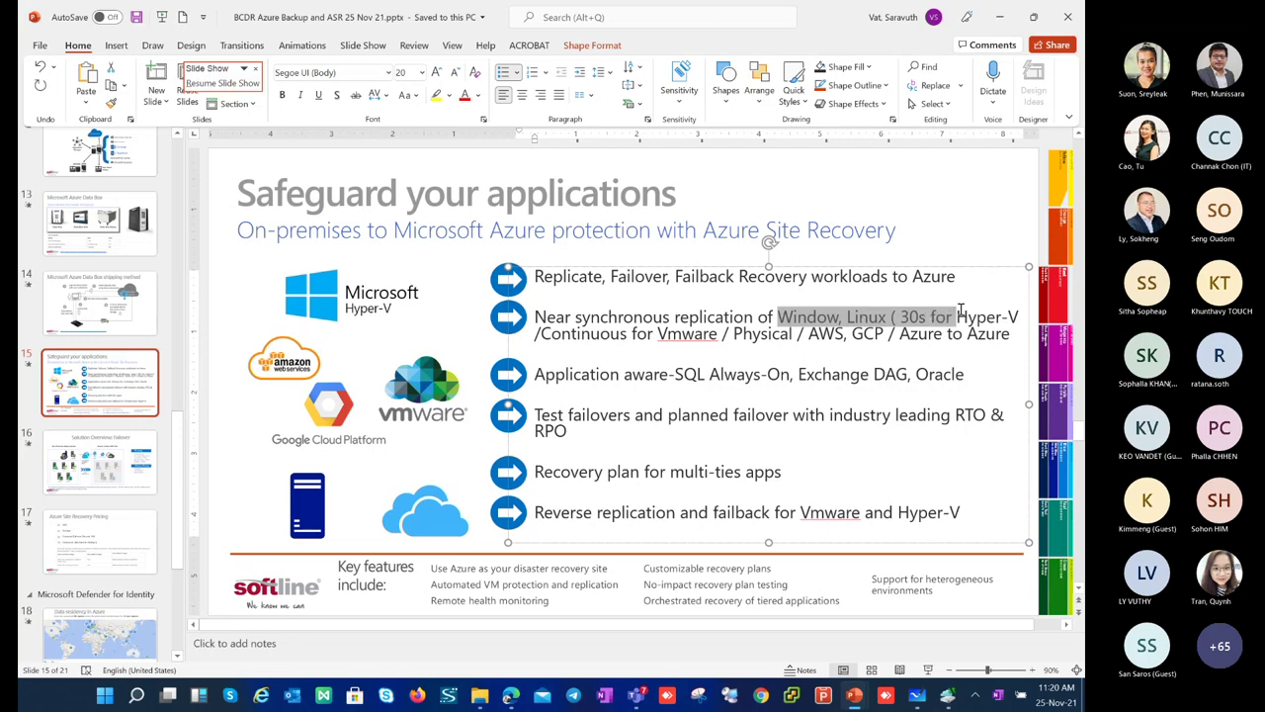
pyautogui.click(890, 334)
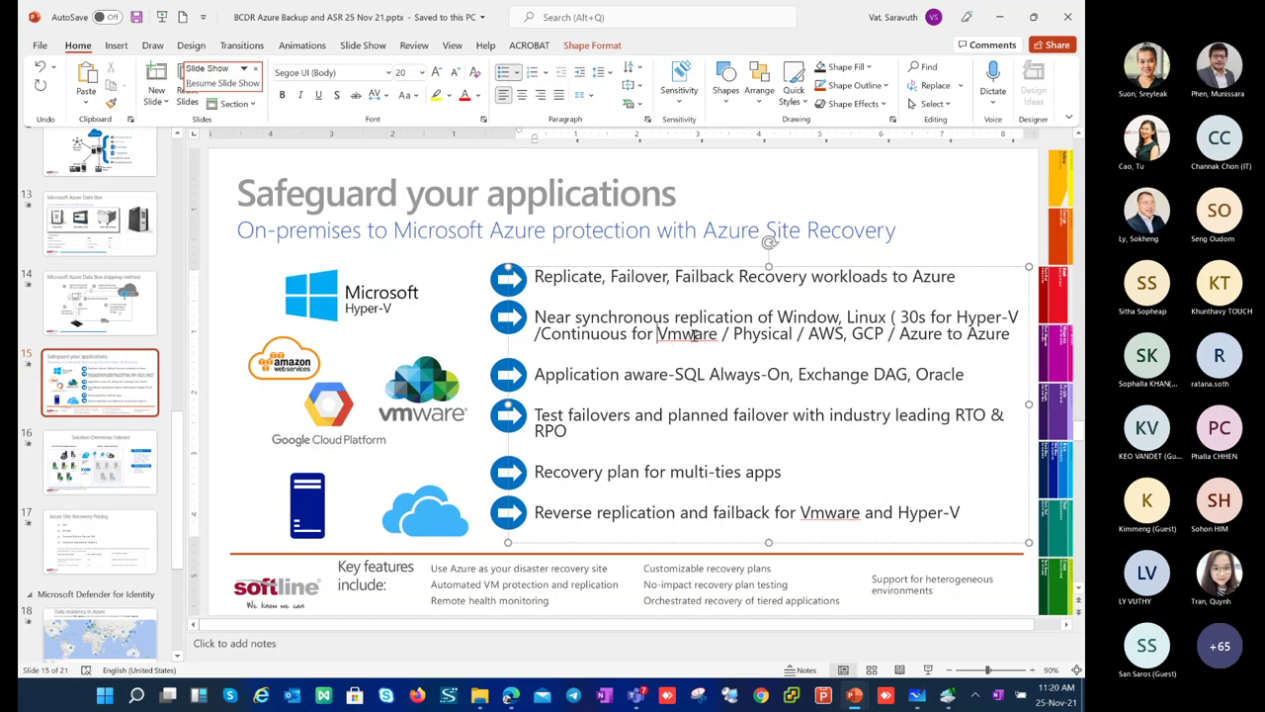
pyautogui.moveTo(808, 334); pyautogui.dragTo(989, 347)
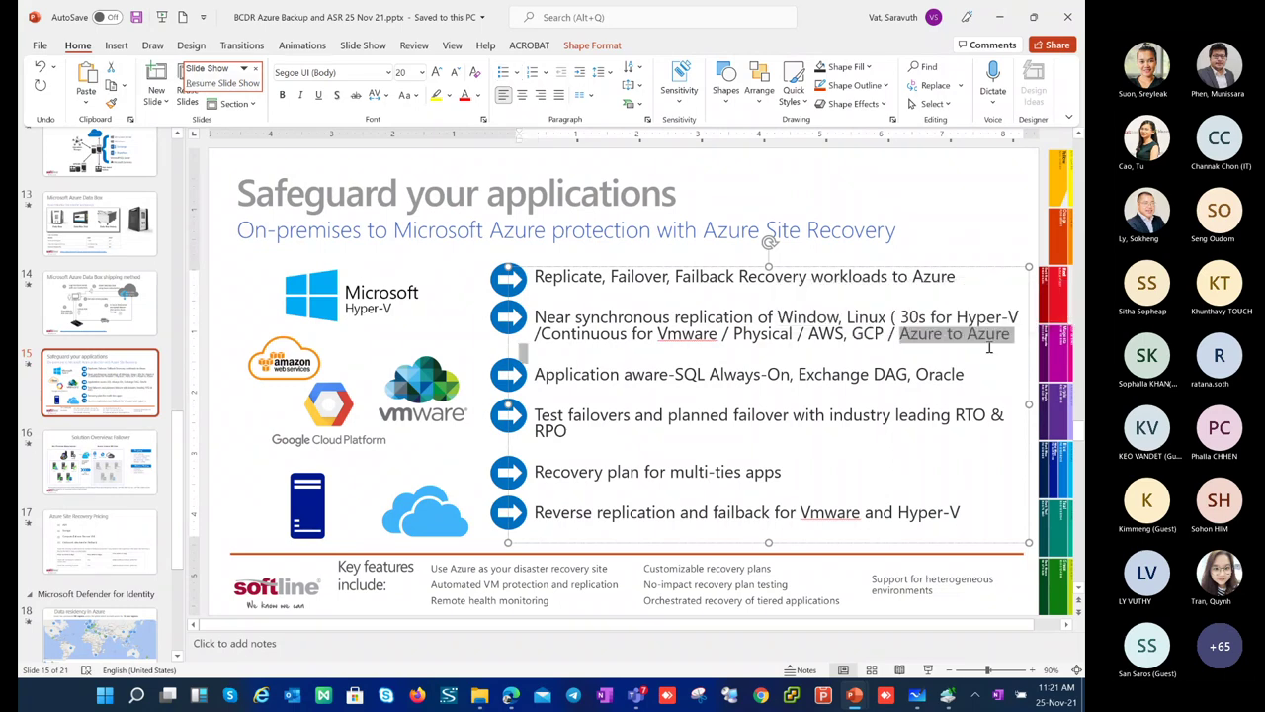
pyautogui.click(717, 344)
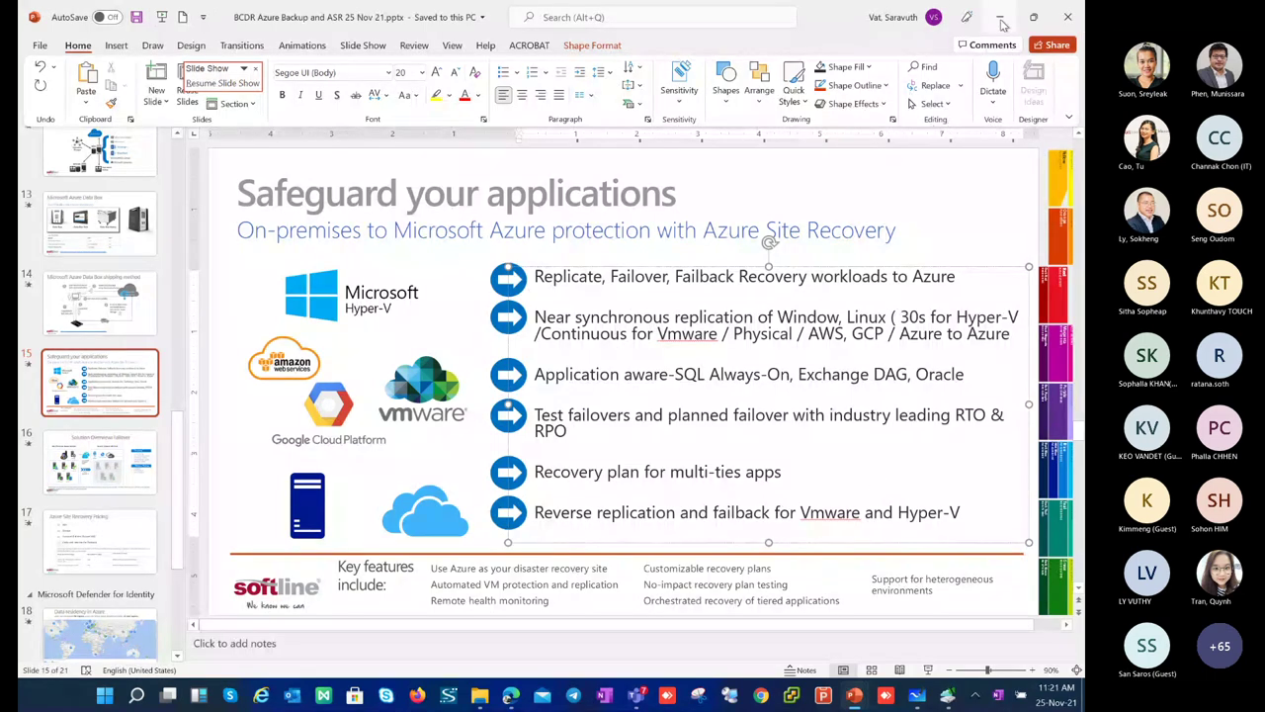
# Step: Return to the Azure portal, highlight the network interface's public IP address entry, and open ipconfig1 from its IP configurations
pyautogui.hotkey('alt', 'Tab')
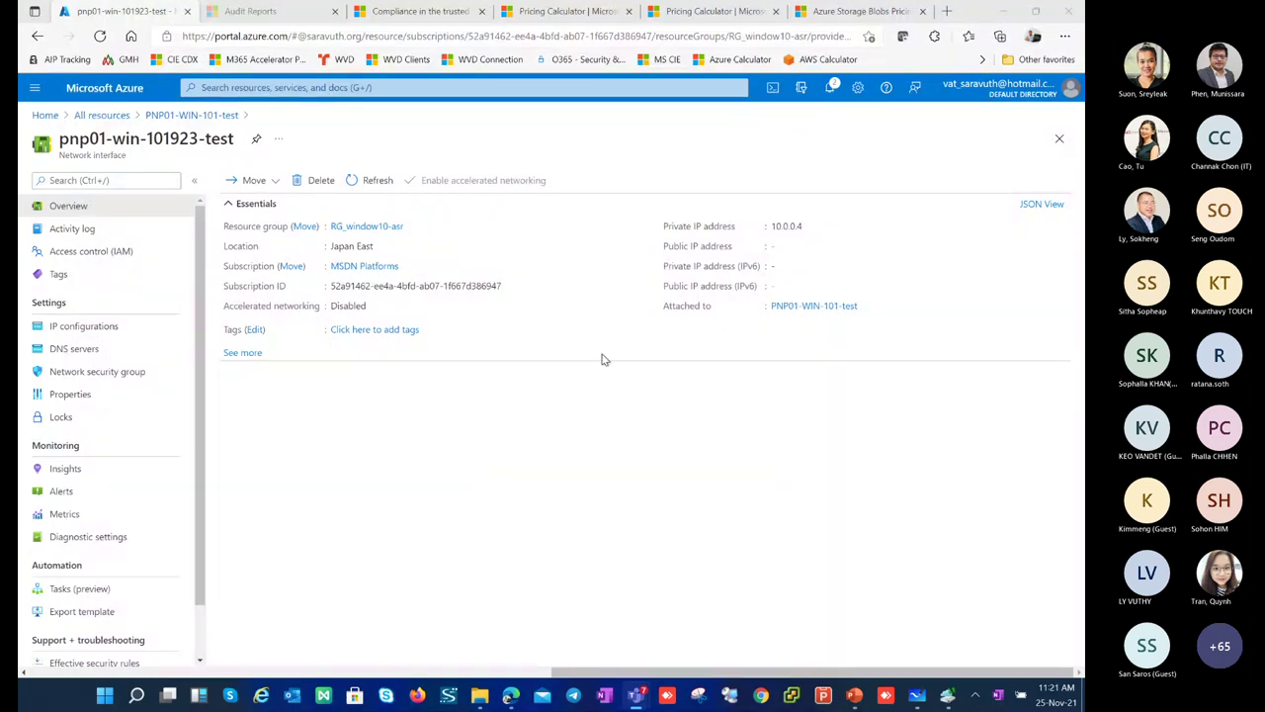
pyautogui.moveTo(690, 247); pyautogui.dragTo(751, 252)
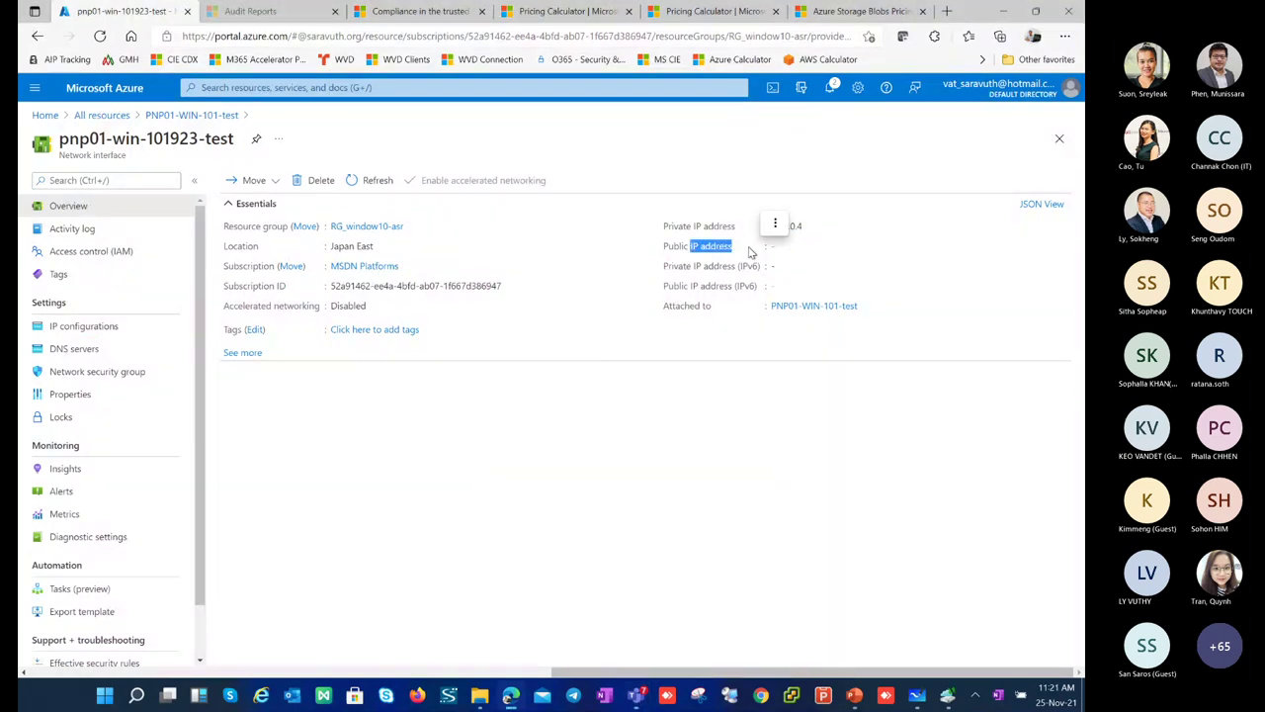
pyautogui.click(94, 335)
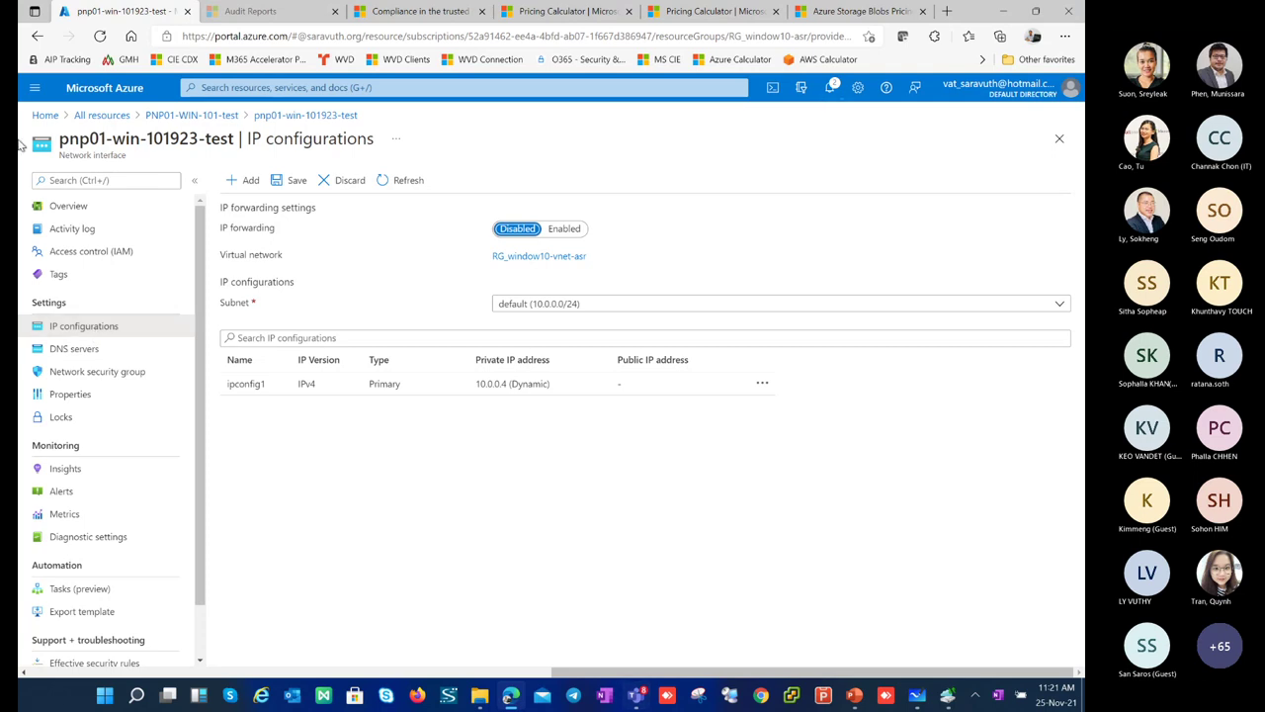
pyautogui.click(314, 391)
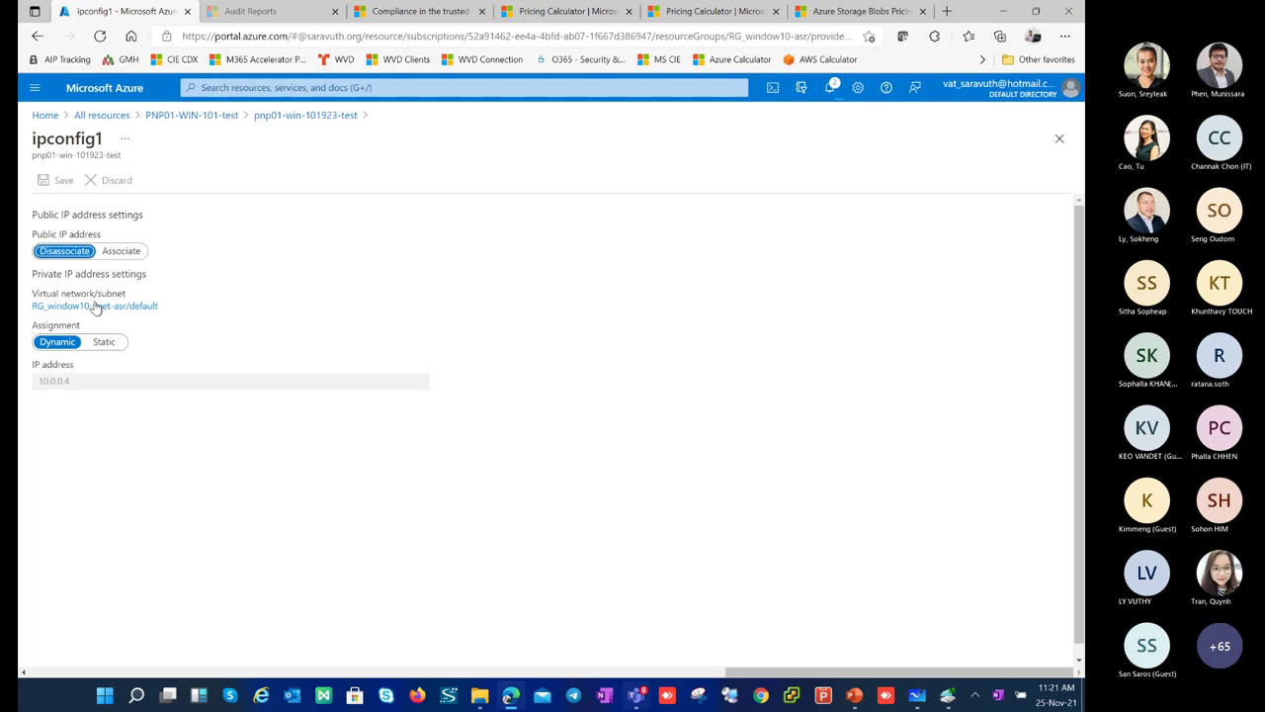
# Step: Associate ipconfig1 with a new Standard SKU public IP address named PubIPDR and save the configuration
pyautogui.click(121, 252)
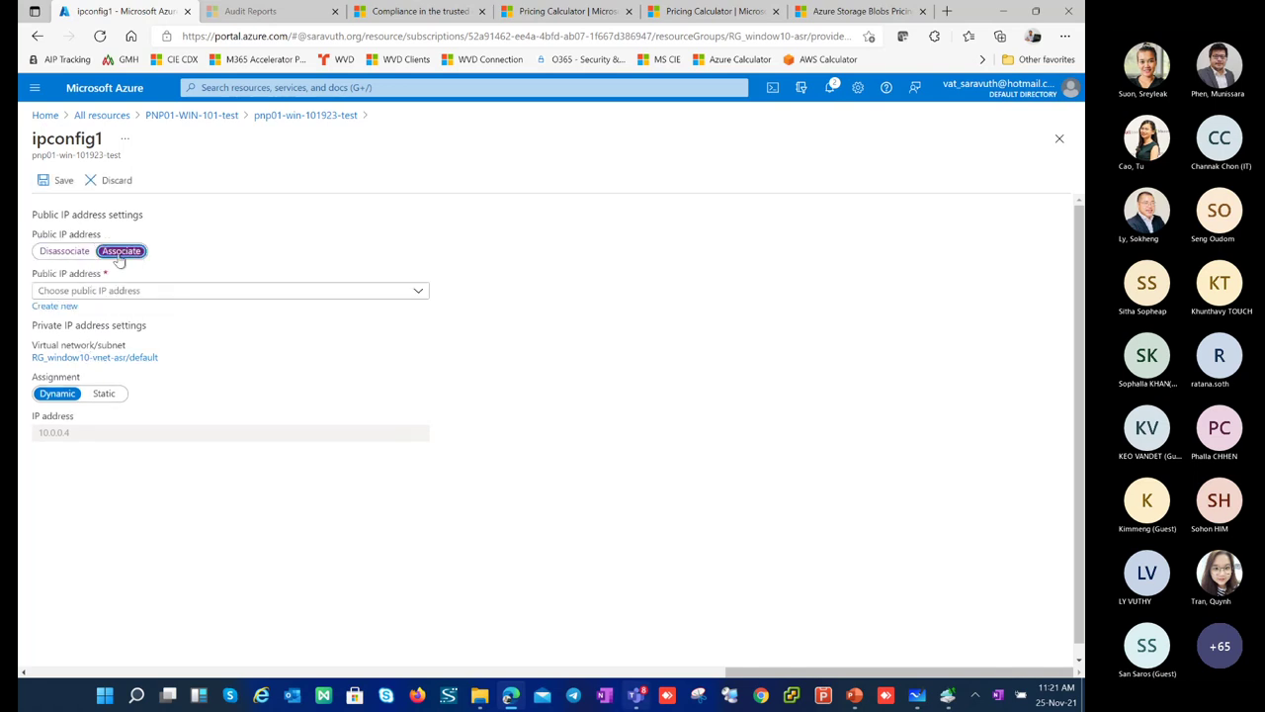
pyautogui.click(122, 292)
pyautogui.click(374, 233)
pyautogui.click(55, 306)
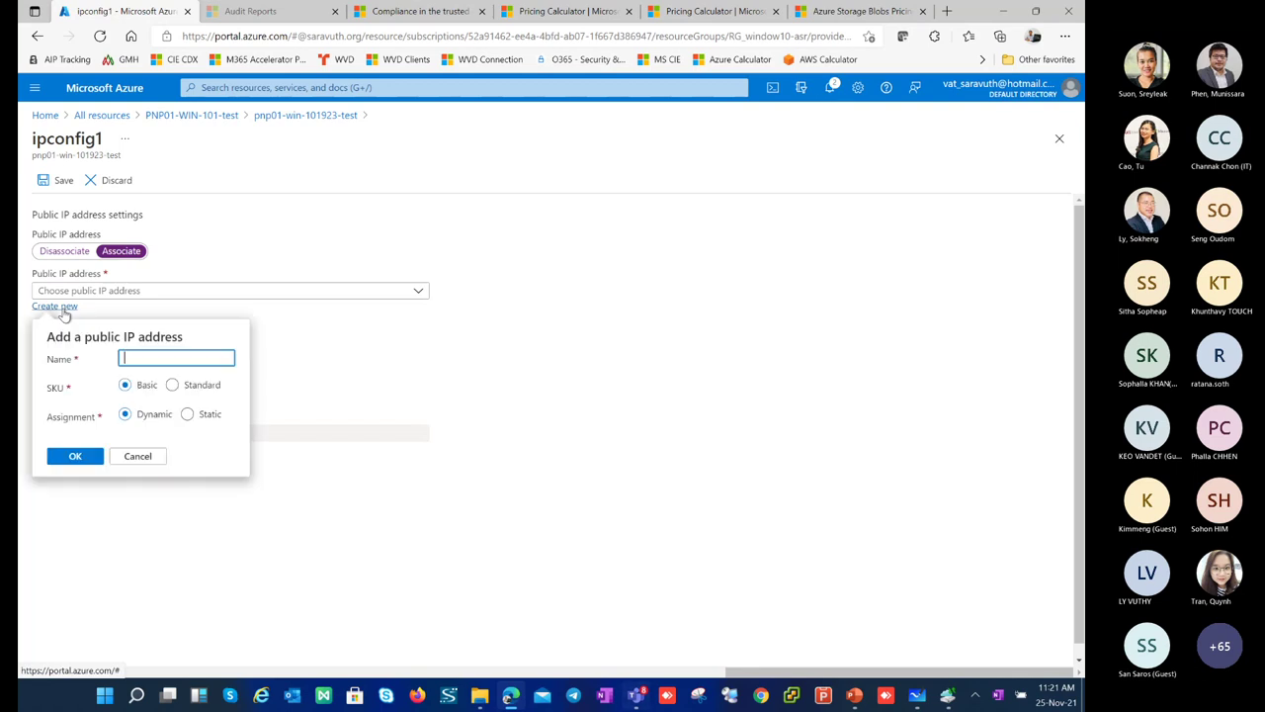
pyautogui.click(172, 385)
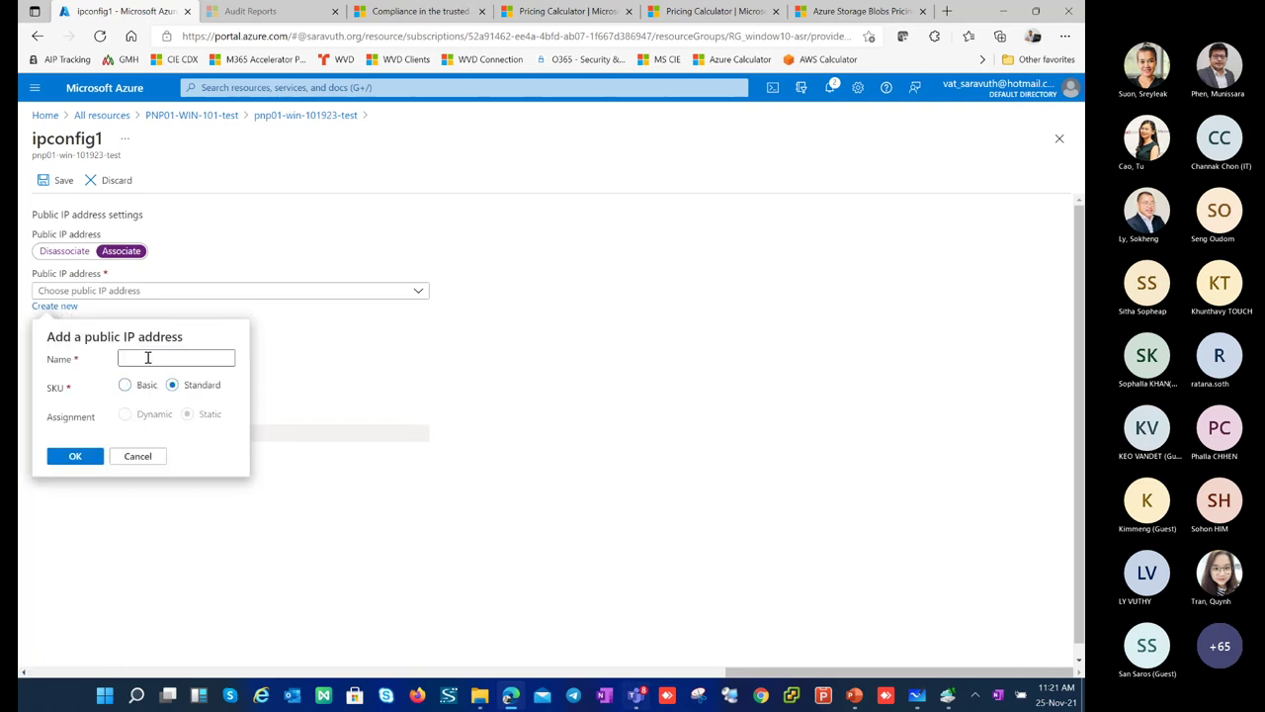
pyautogui.click(146, 357)
pyautogui.press('Escape')
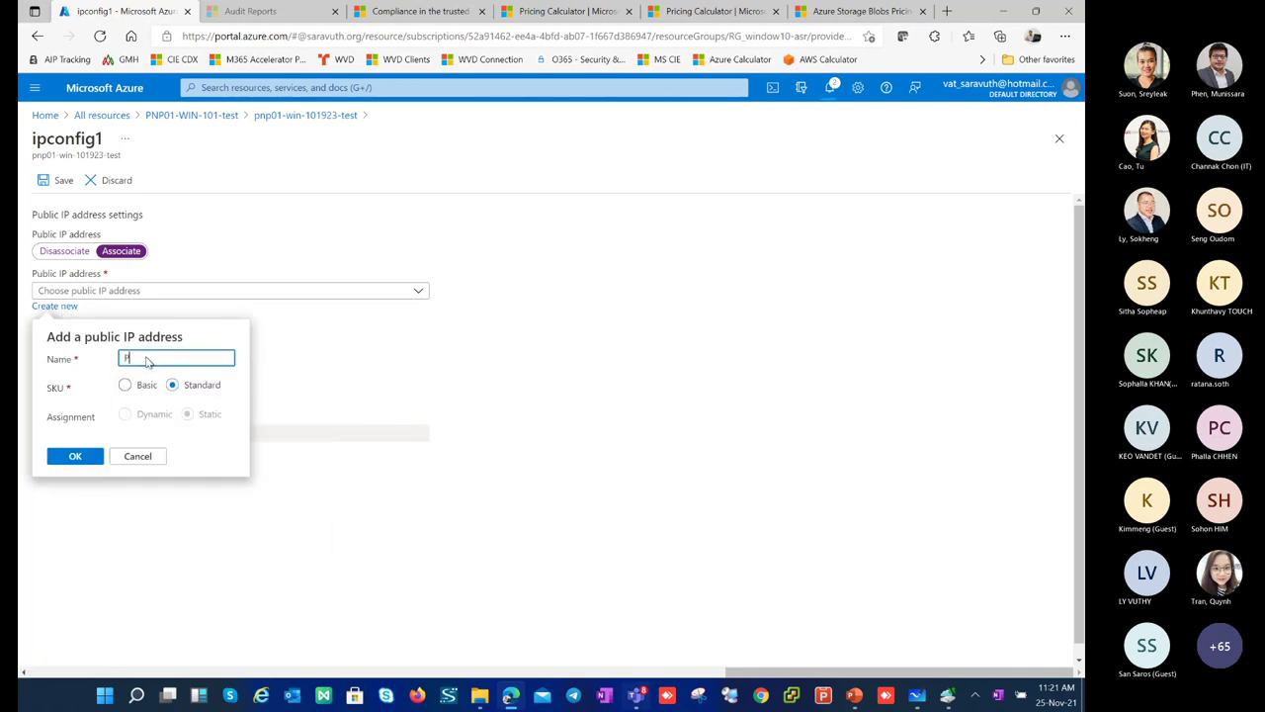
pyautogui.write('Pub')
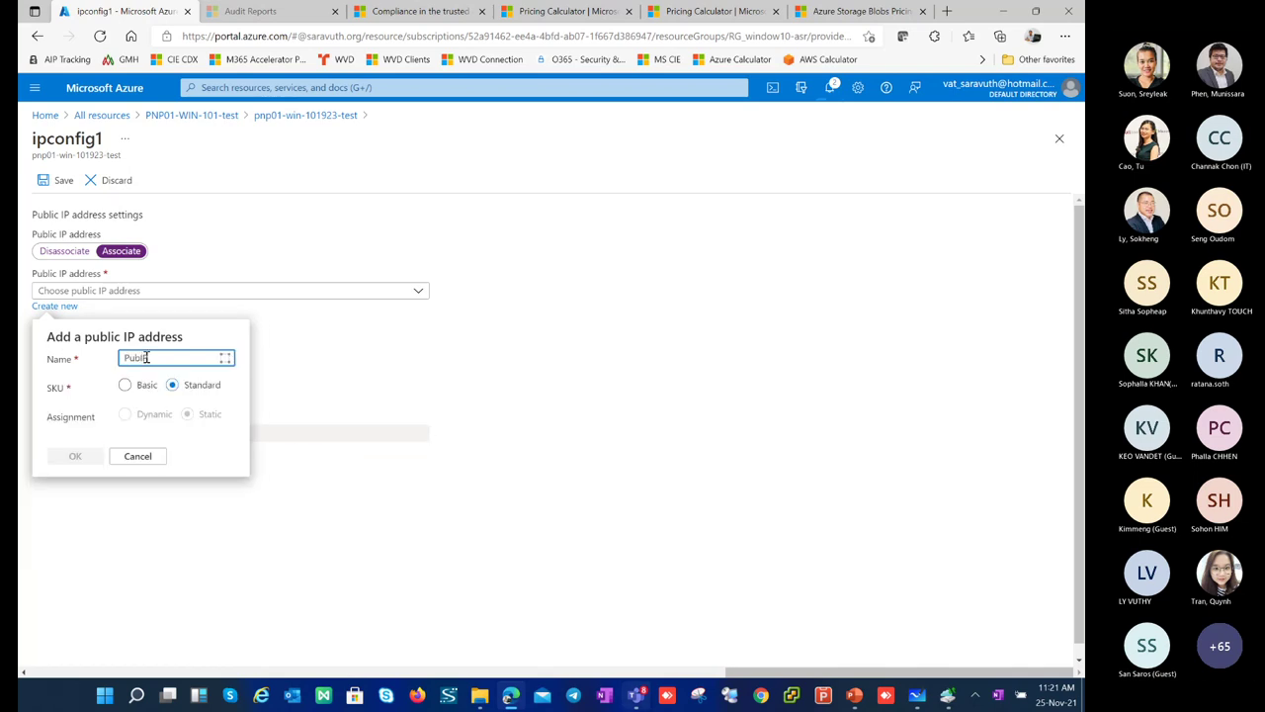
pyautogui.write('IPDR')
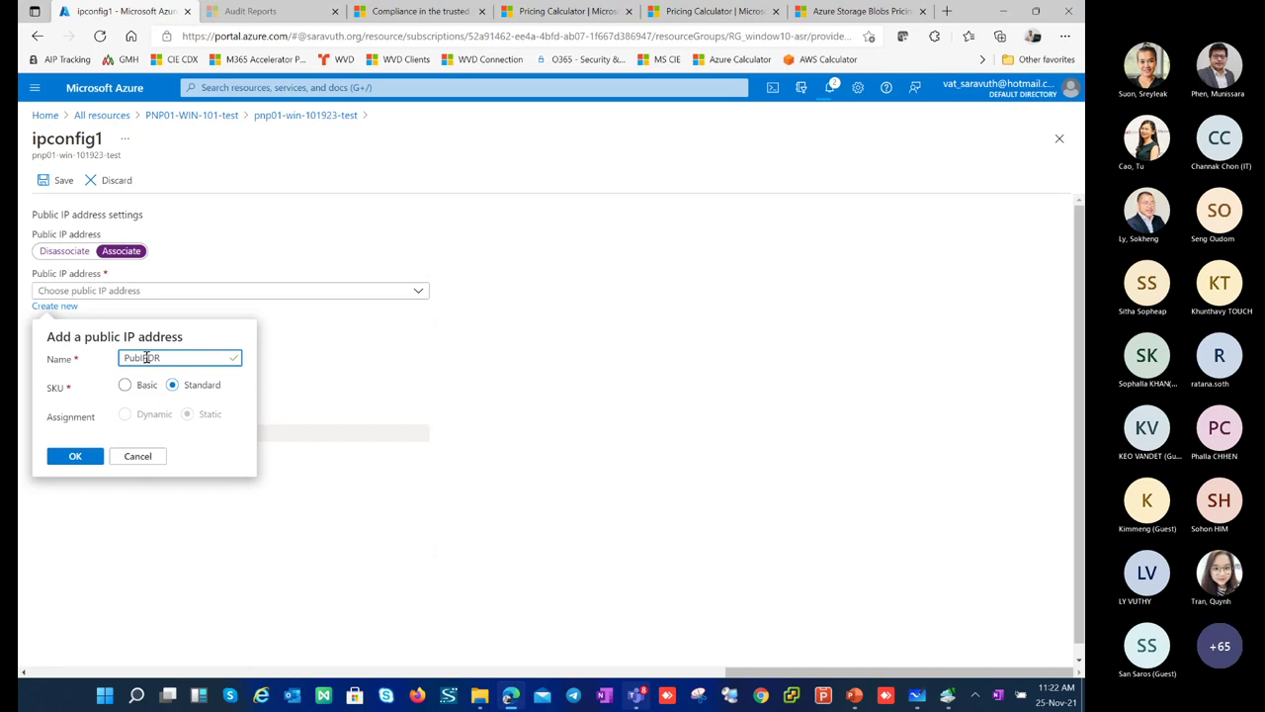
pyautogui.click(84, 458)
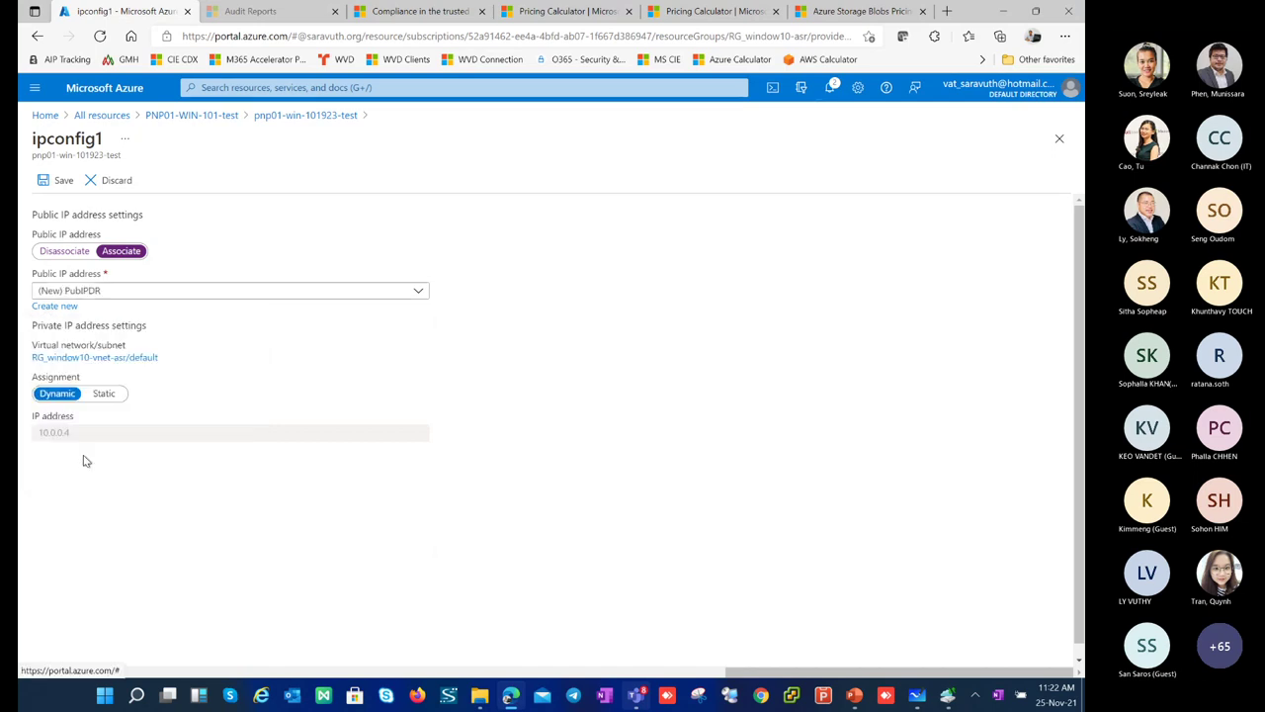
pyautogui.click(57, 179)
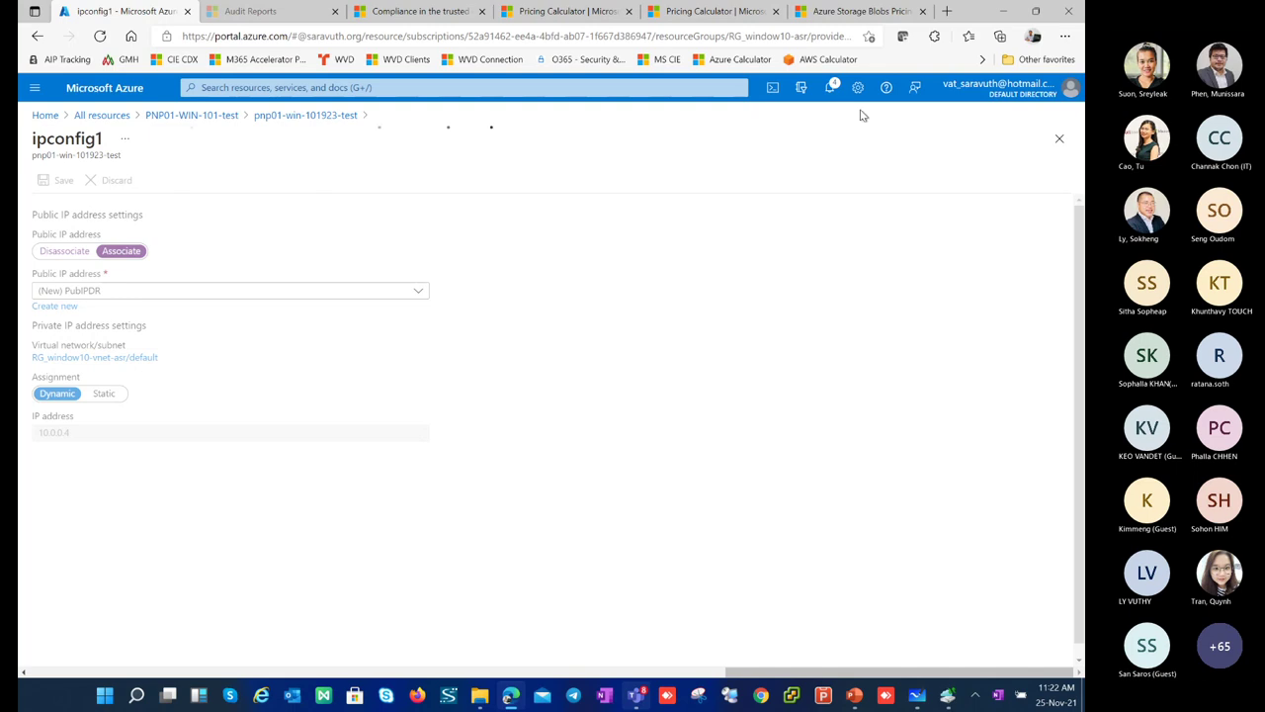
# Step: View the Site Recovery jobs from the "Enabling replication for 1 vm(s)" notification, accepting the discard of unsaved edits
pyautogui.click(832, 88)
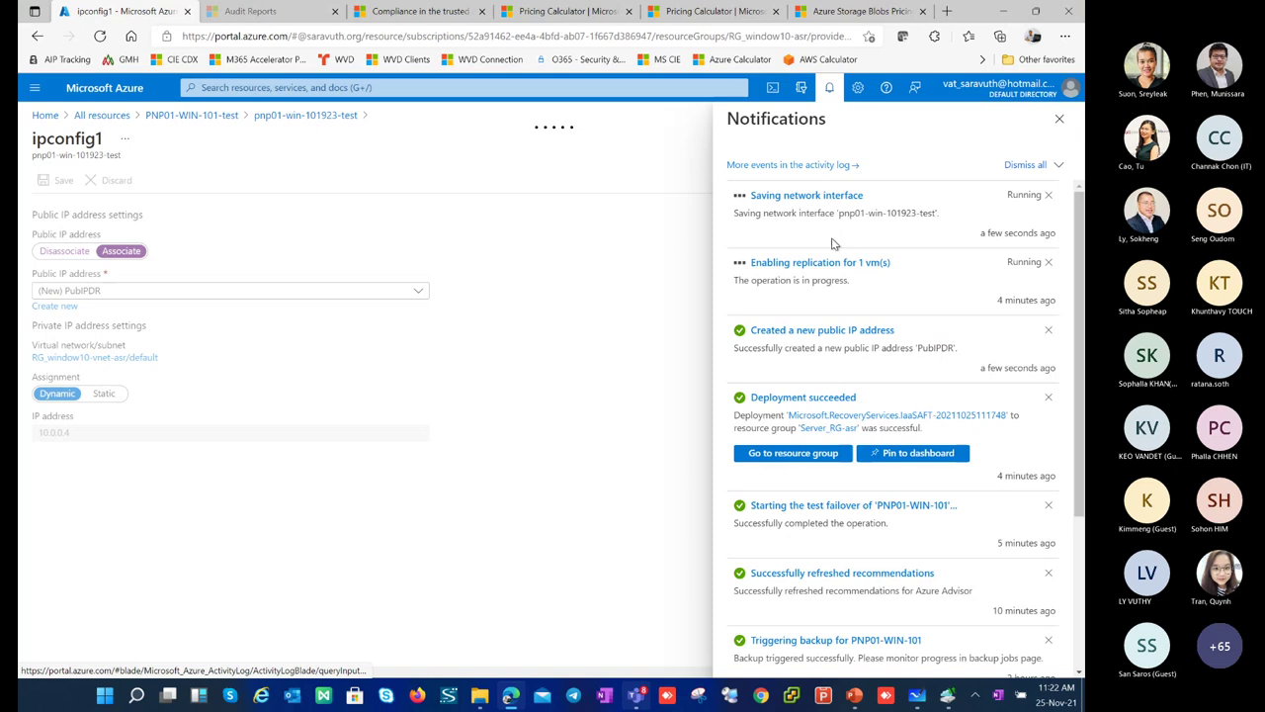
pyautogui.click(797, 267)
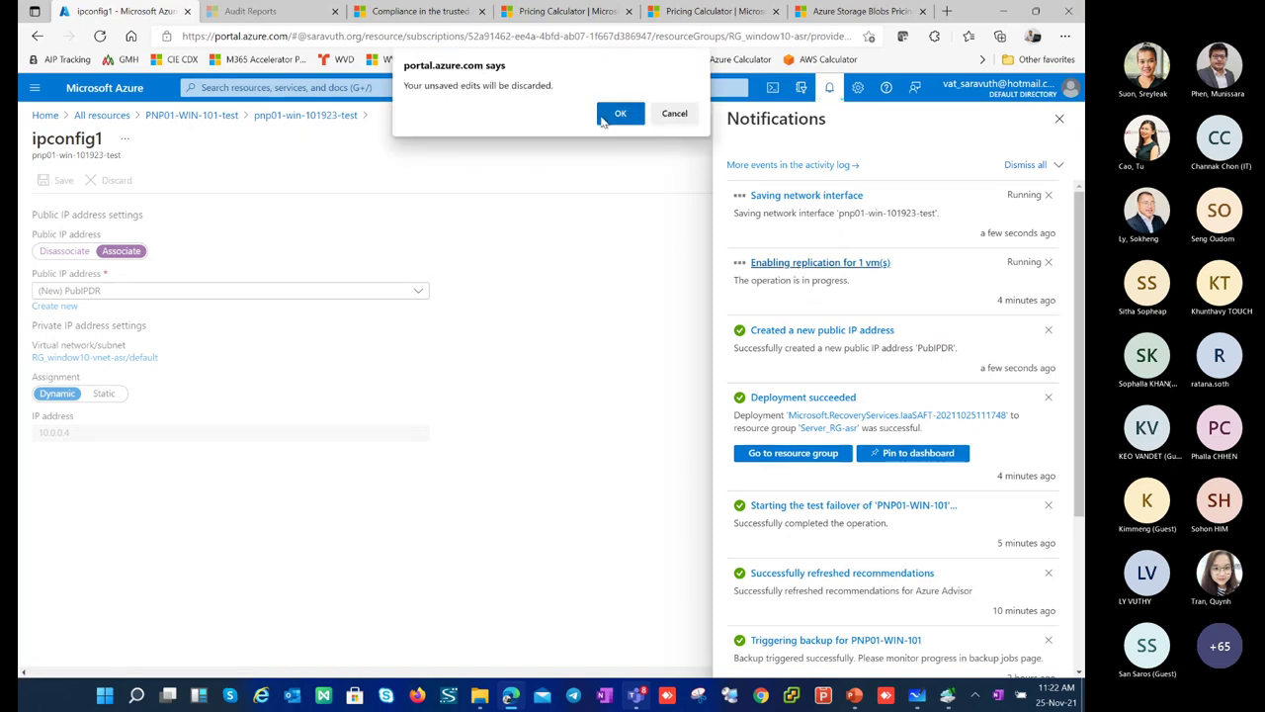
pyautogui.click(615, 116)
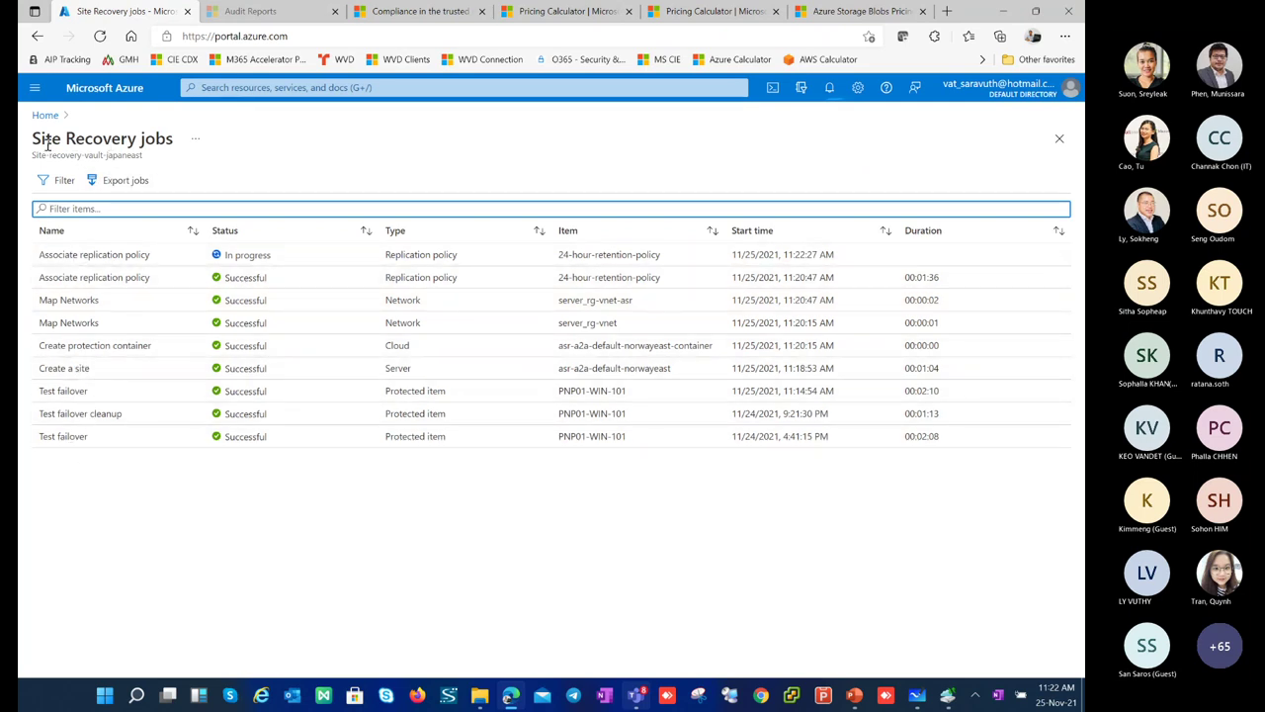
pyautogui.moveTo(40, 140); pyautogui.dragTo(158, 140)
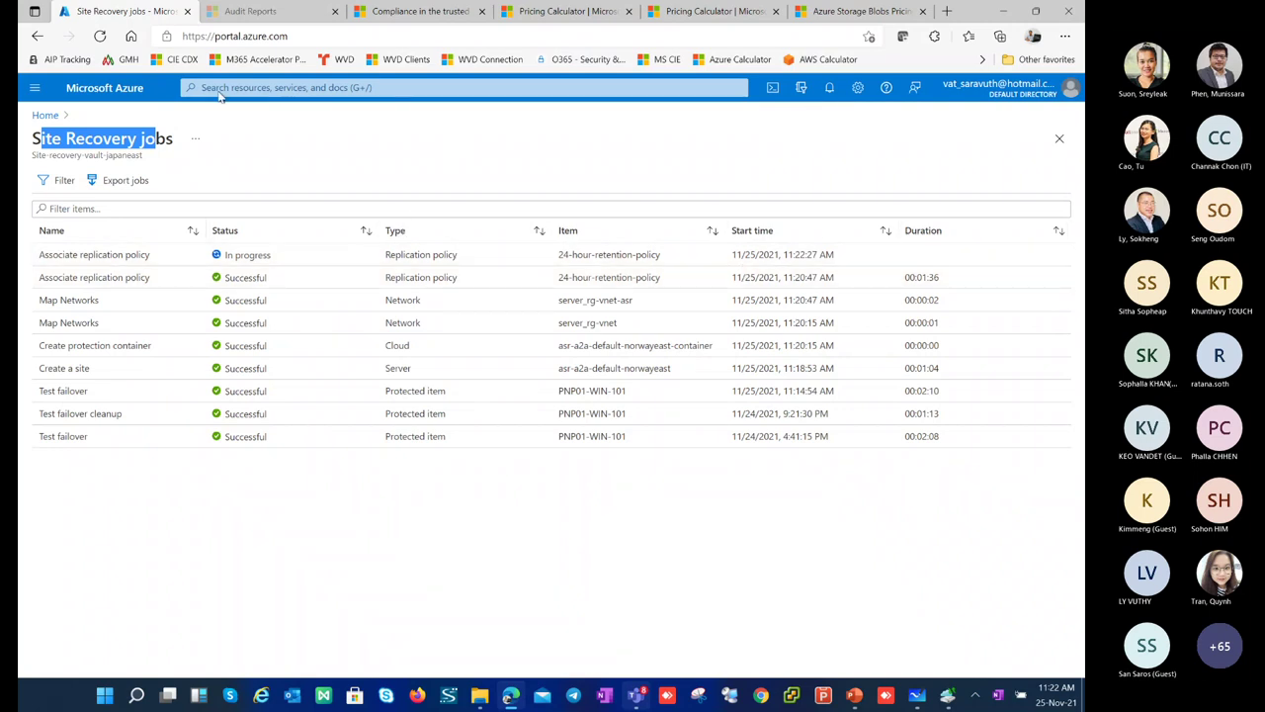
# Step: Return to the portal's Home page, open the W2022-DEMO1 virtual machine, and highlight its availability zone property
pyautogui.click(45, 116)
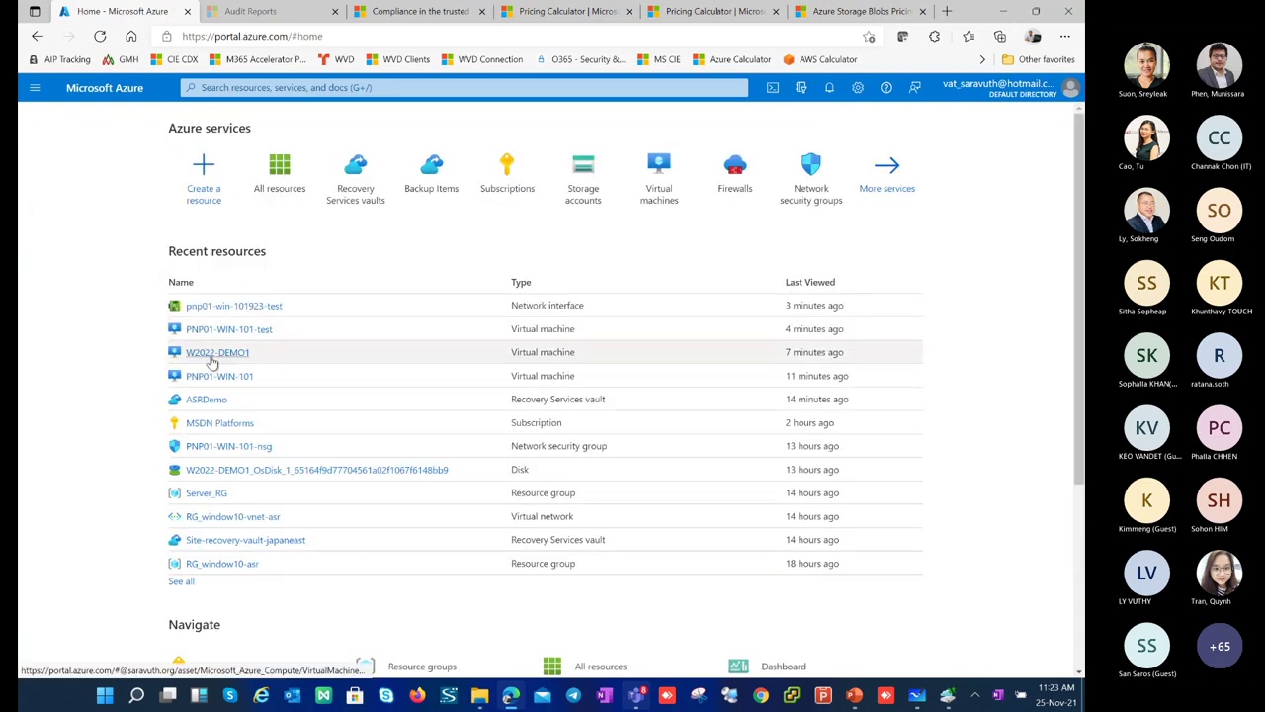
pyautogui.click(212, 358)
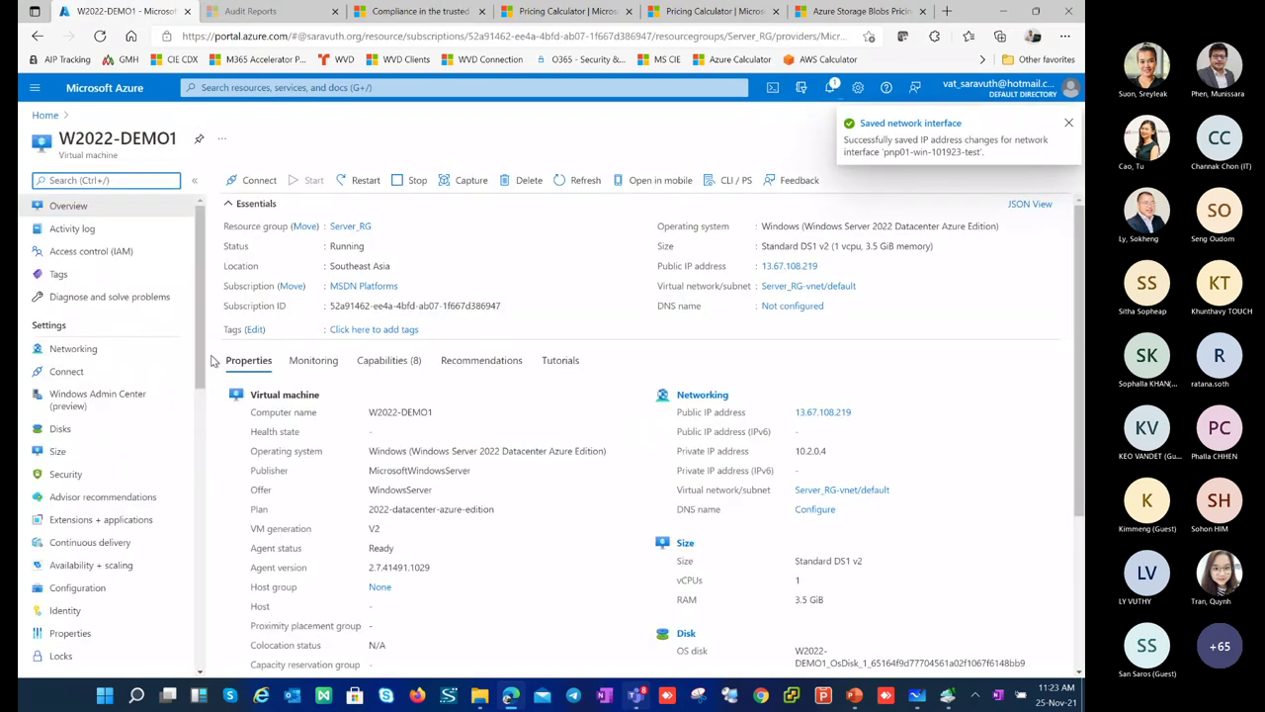
pyautogui.scroll(-3, 353, 499)
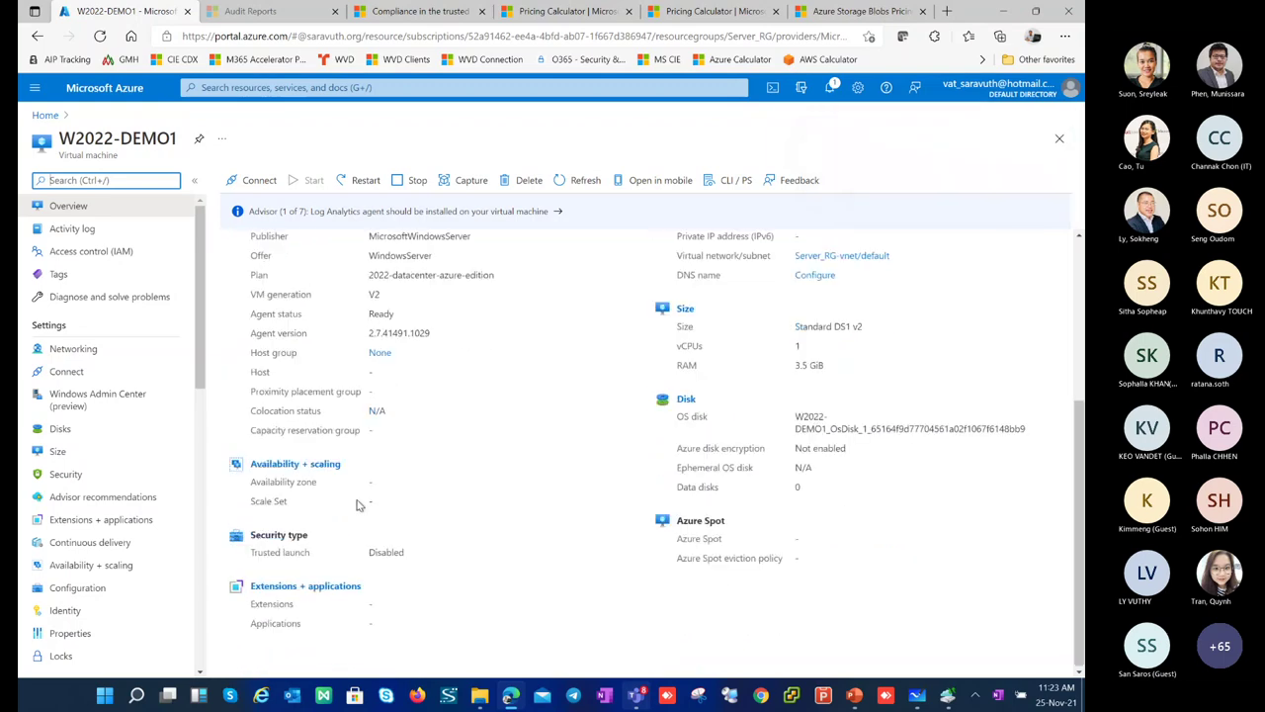
pyautogui.moveTo(264, 484); pyautogui.dragTo(383, 493)
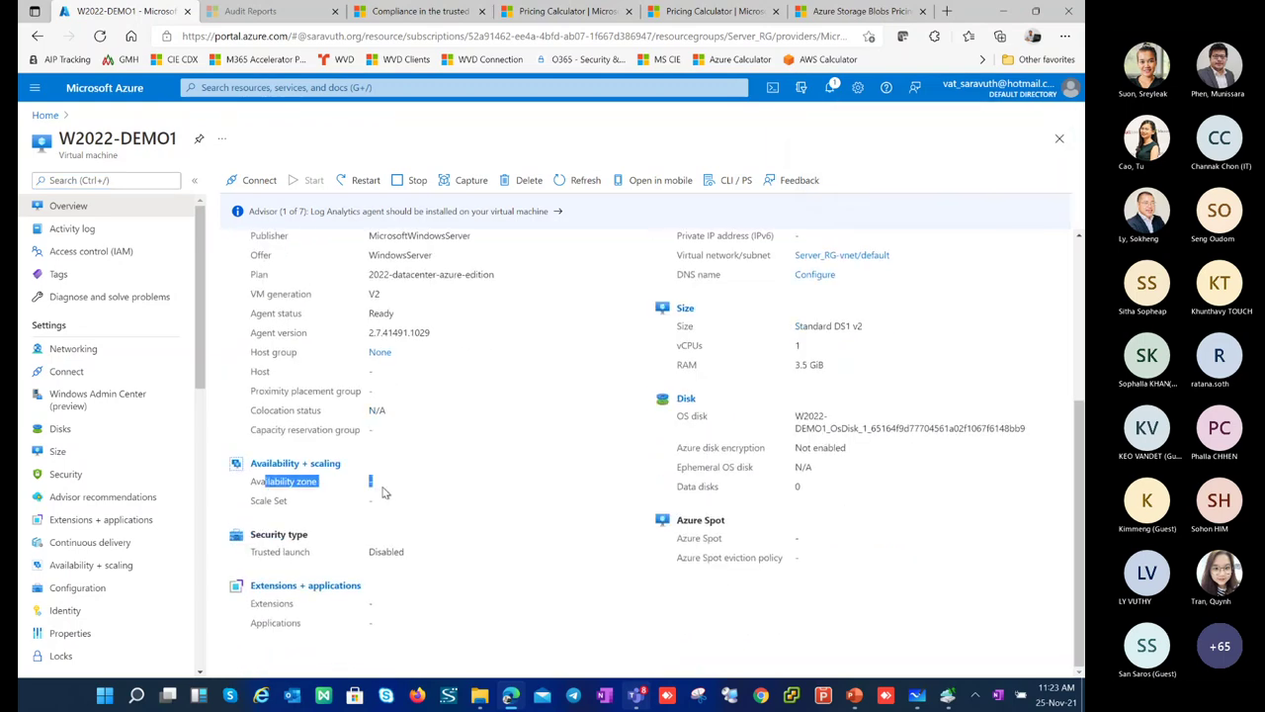
# Step: Open W2022-DEMO1's disaster recovery settings and examine the target region map and its legend
pyautogui.scroll(-1, 108, 479)
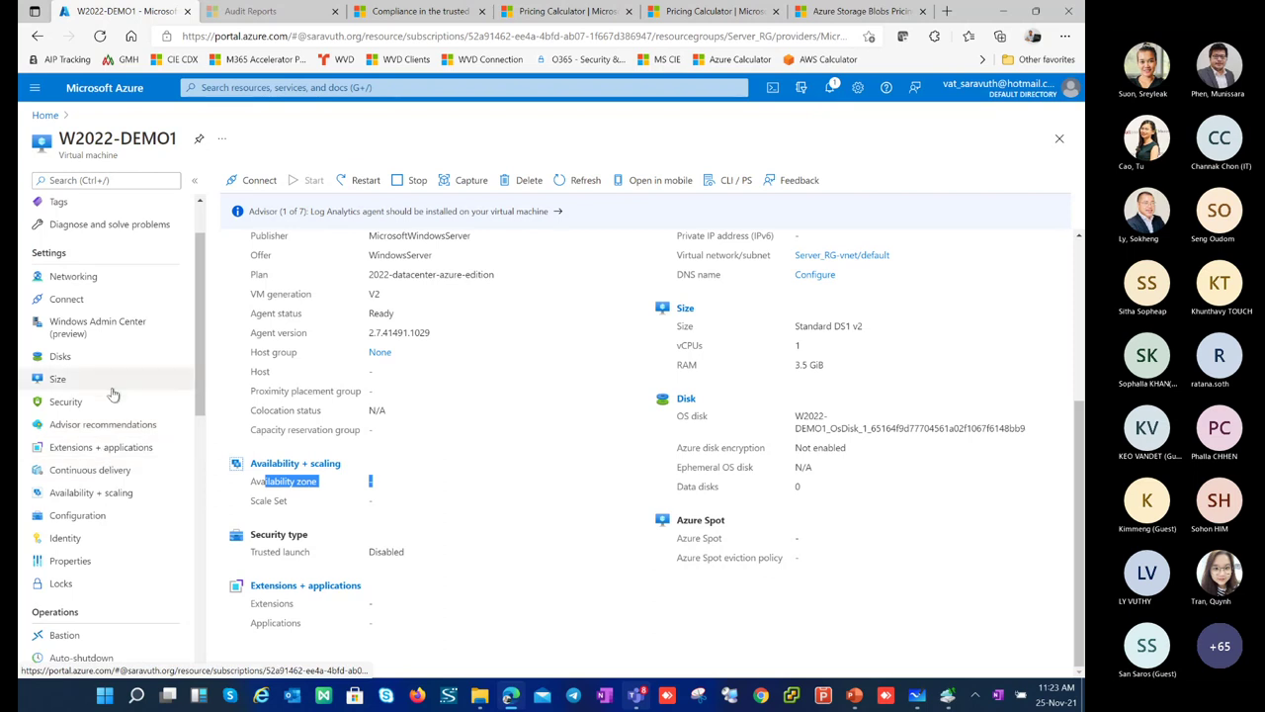
pyautogui.scroll(2, 114, 395)
pyautogui.scroll(-6, 104, 390)
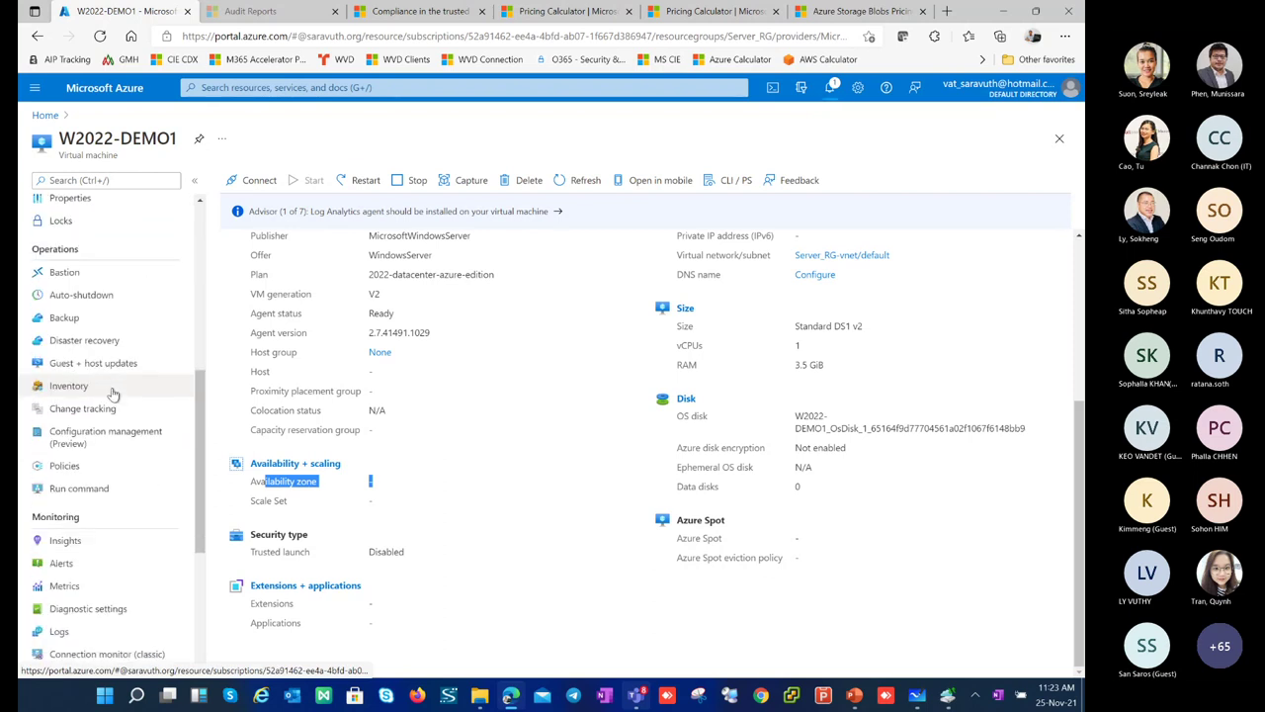
pyautogui.click(89, 340)
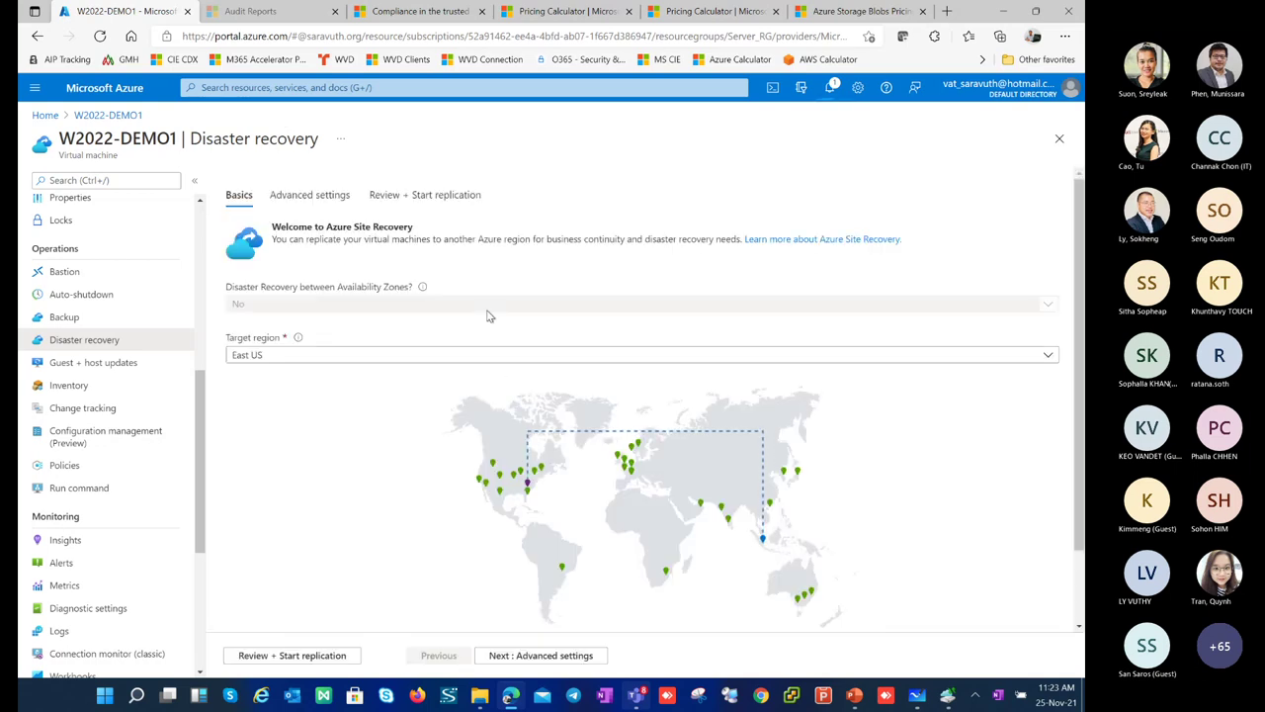
pyautogui.scroll(-2, 475, 396)
pyautogui.scroll(2, 464, 514)
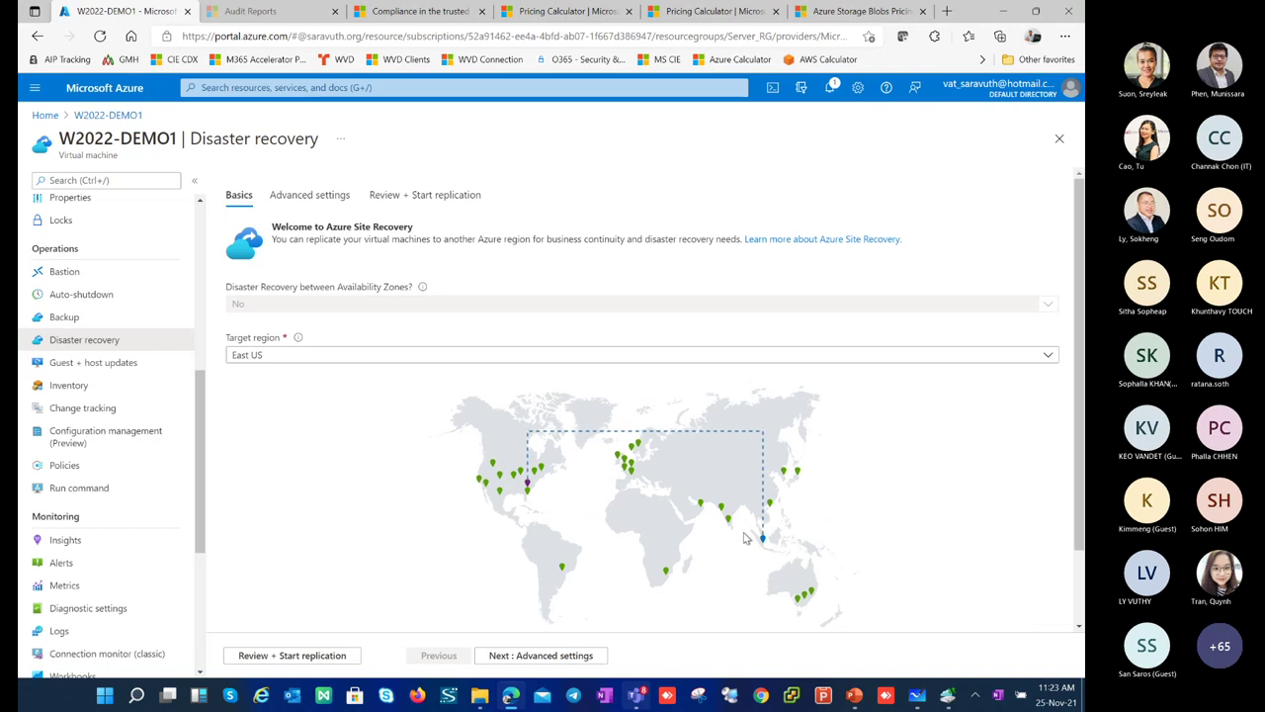
pyautogui.scroll(-1, 406, 419)
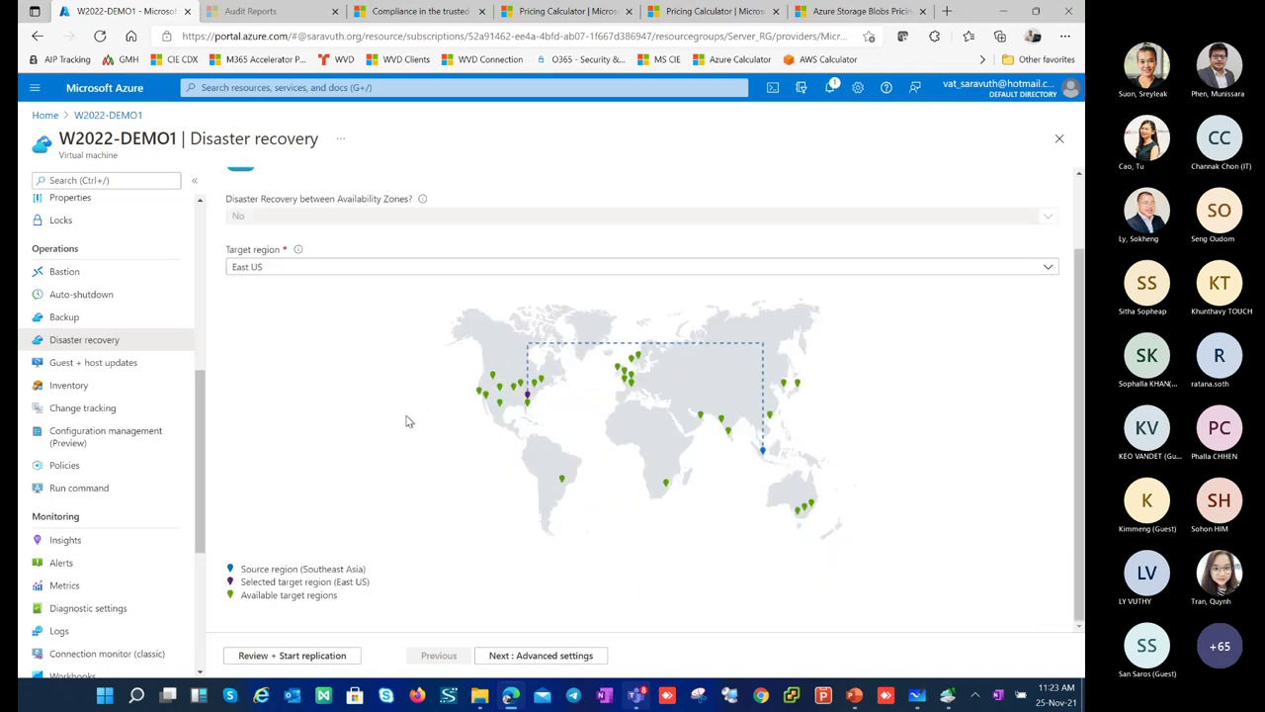
pyautogui.scroll(1, 406, 419)
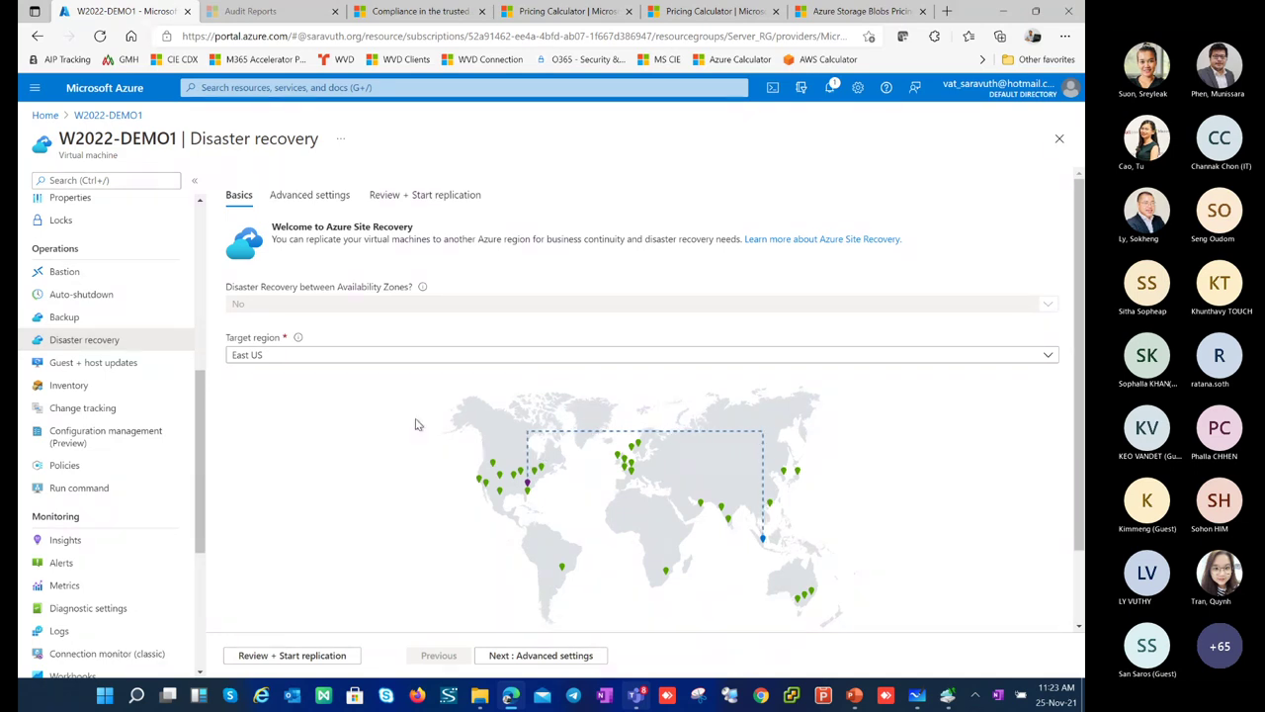
# Step: Open W2022-DEMO1's backup settings and choose the dailybackup policy for the ASRDemo vault
pyautogui.click(66, 318)
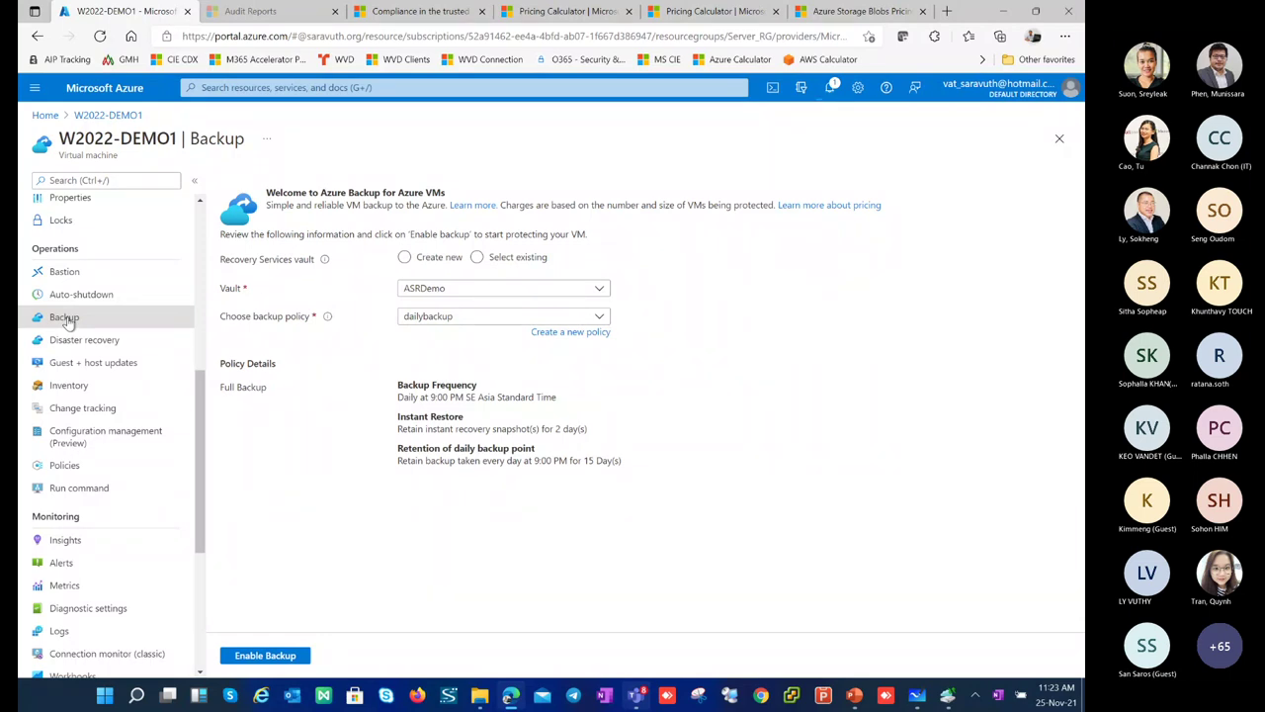
pyautogui.click(431, 318)
pyautogui.click(438, 341)
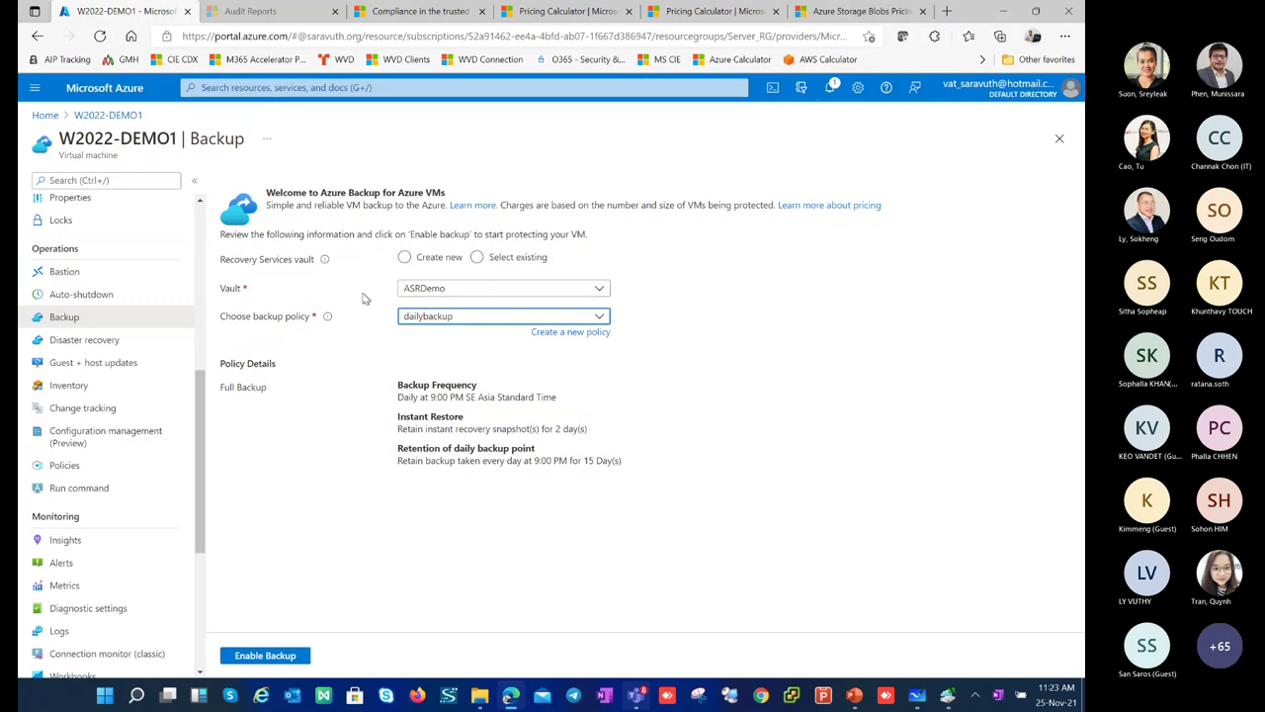
# Step: Review the available Recovery Services vaults for W2022-DEMO1's backup, keep ASRDemo selected, and highlight the Azure Backup heading
pyautogui.click(438, 288)
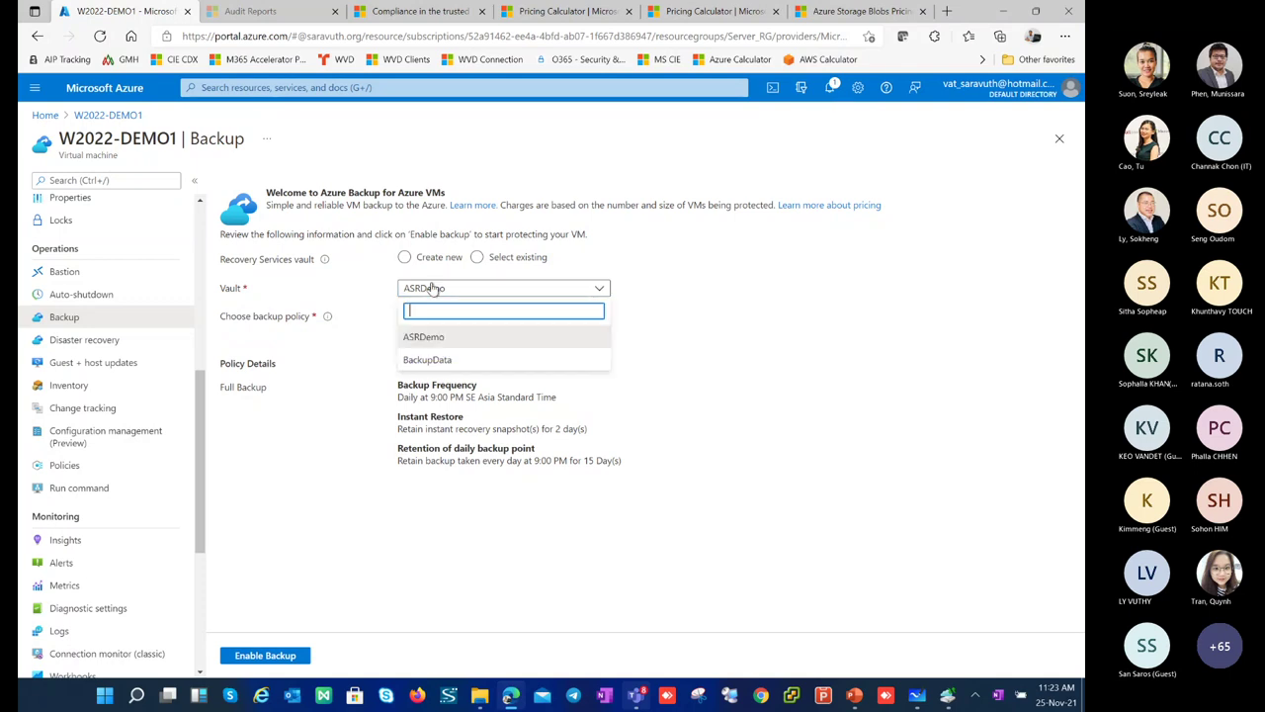
pyautogui.click(433, 340)
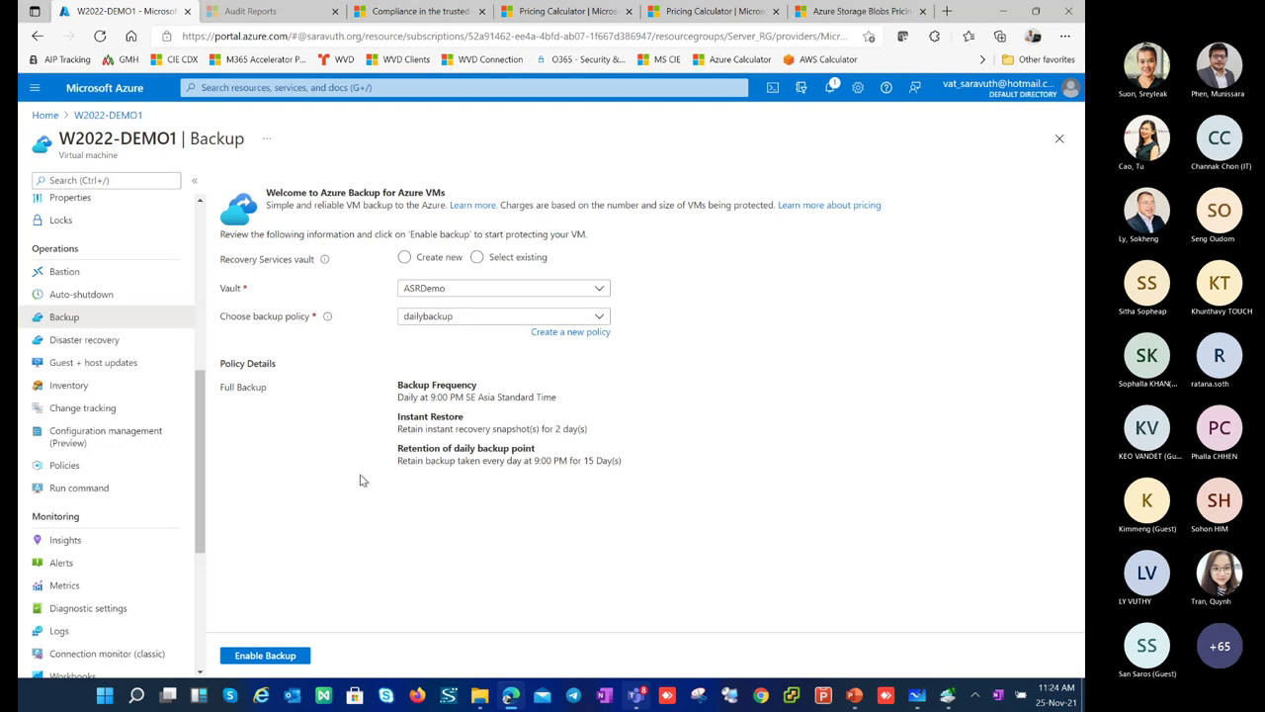
pyautogui.click(445, 290)
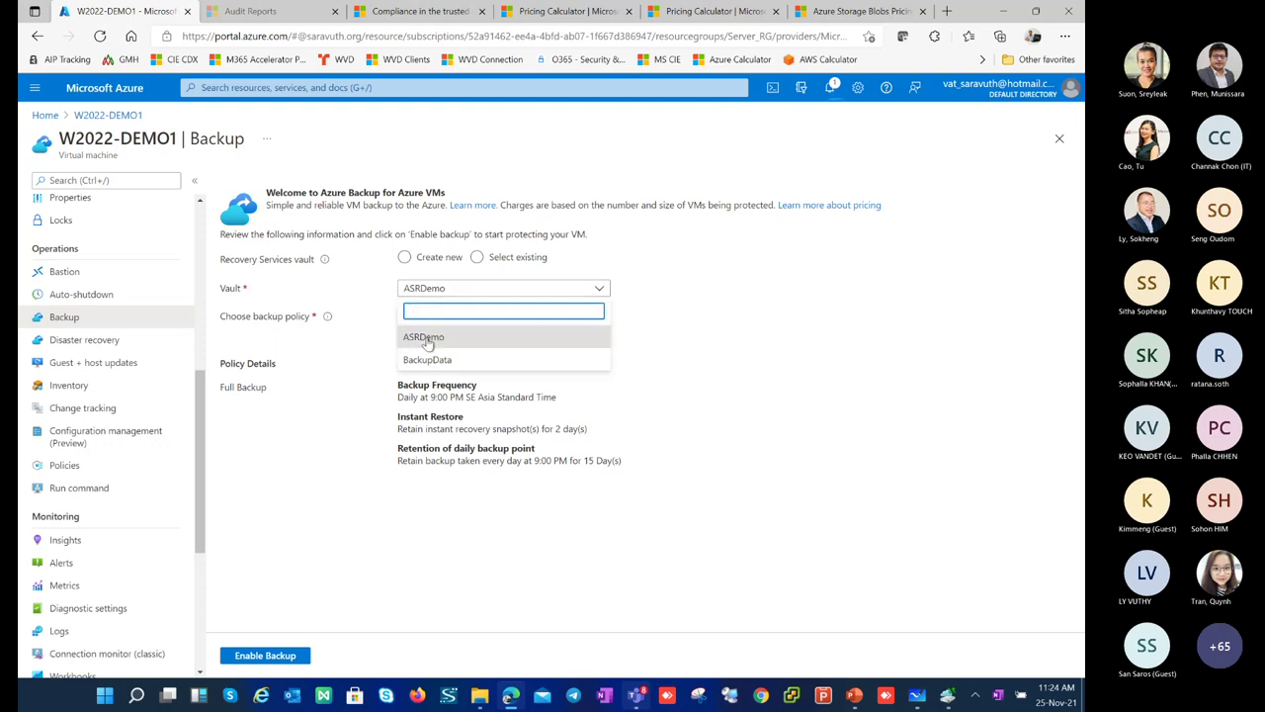
pyautogui.click(427, 338)
pyautogui.moveTo(337, 193); pyautogui.dragTo(381, 193)
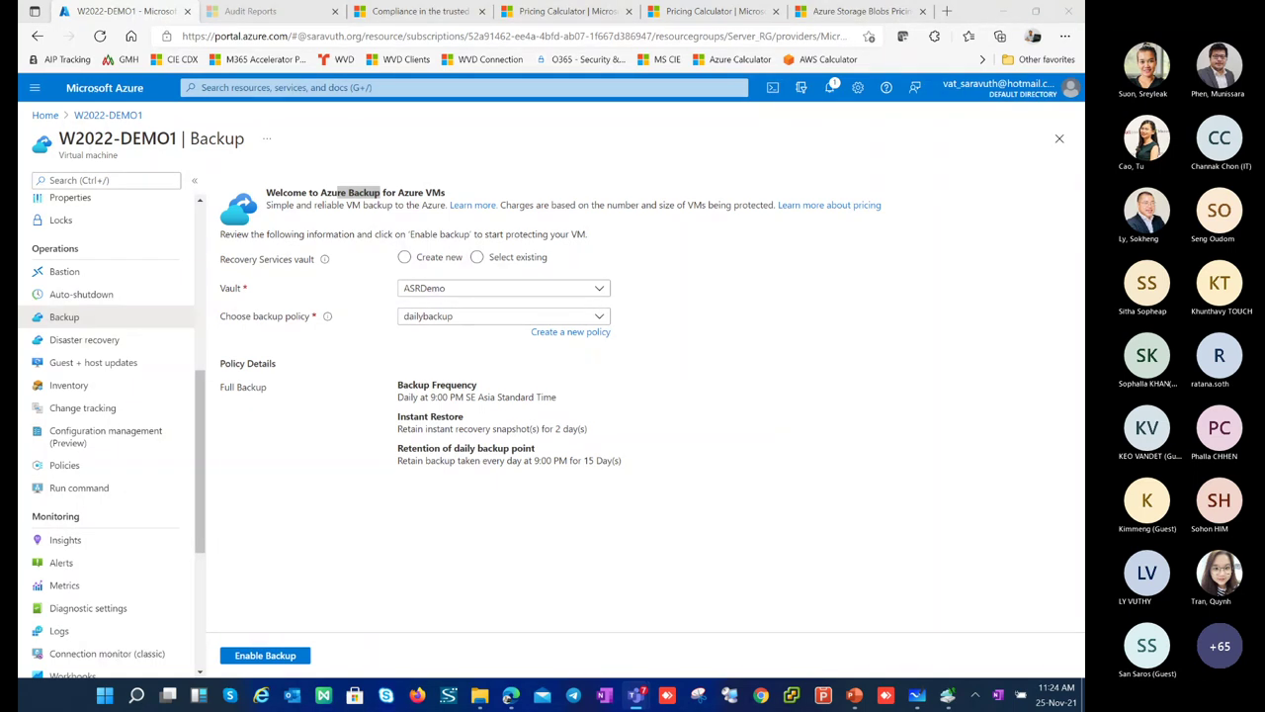
pyautogui.click(467, 562)
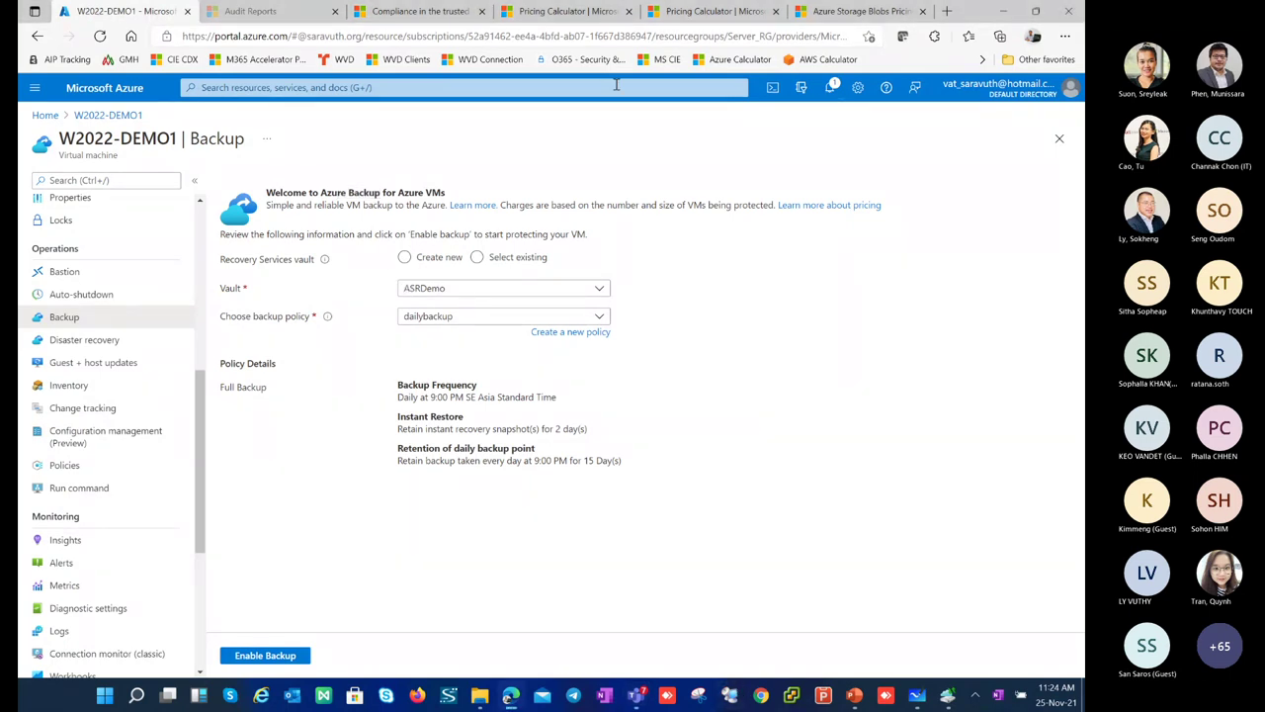
# Step: Switch to the Azure Pricing Calculator, examine the Storage Accounts estimate's region list, and highlight its average monthly capacity cost
pyautogui.click(710, 12)
pyautogui.click(232, 423)
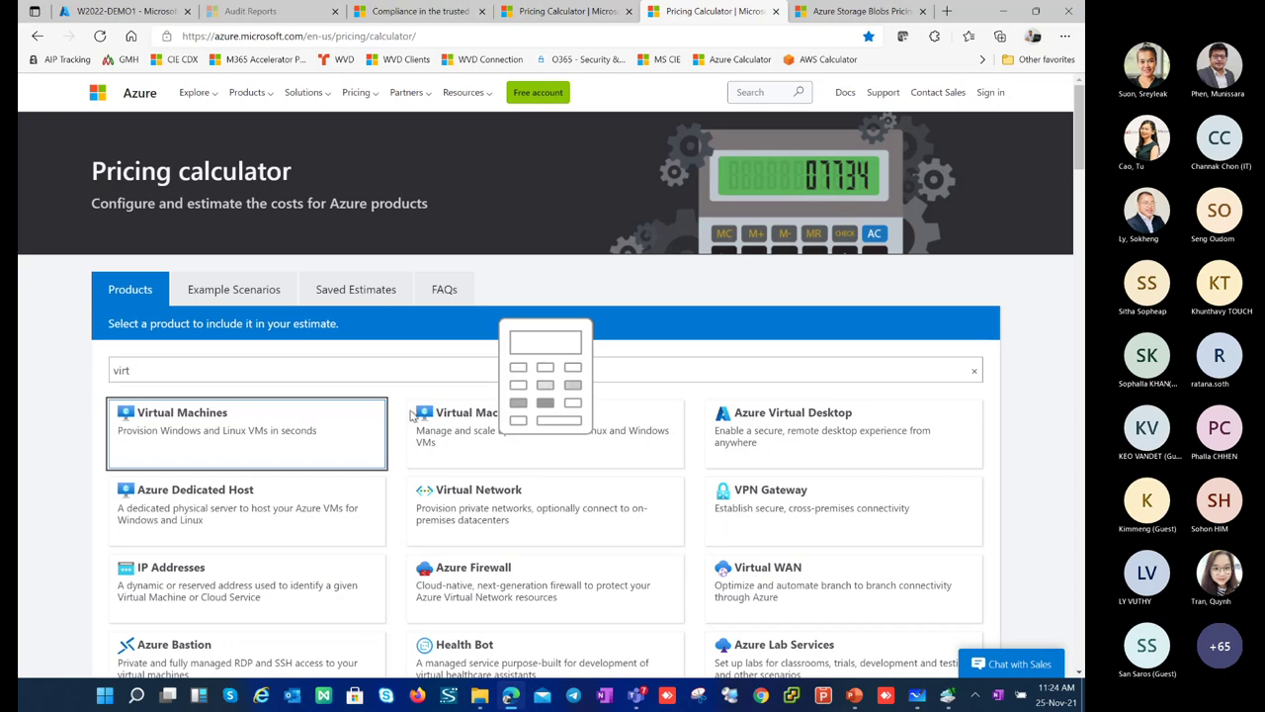
pyautogui.scroll(-10, 627, 405)
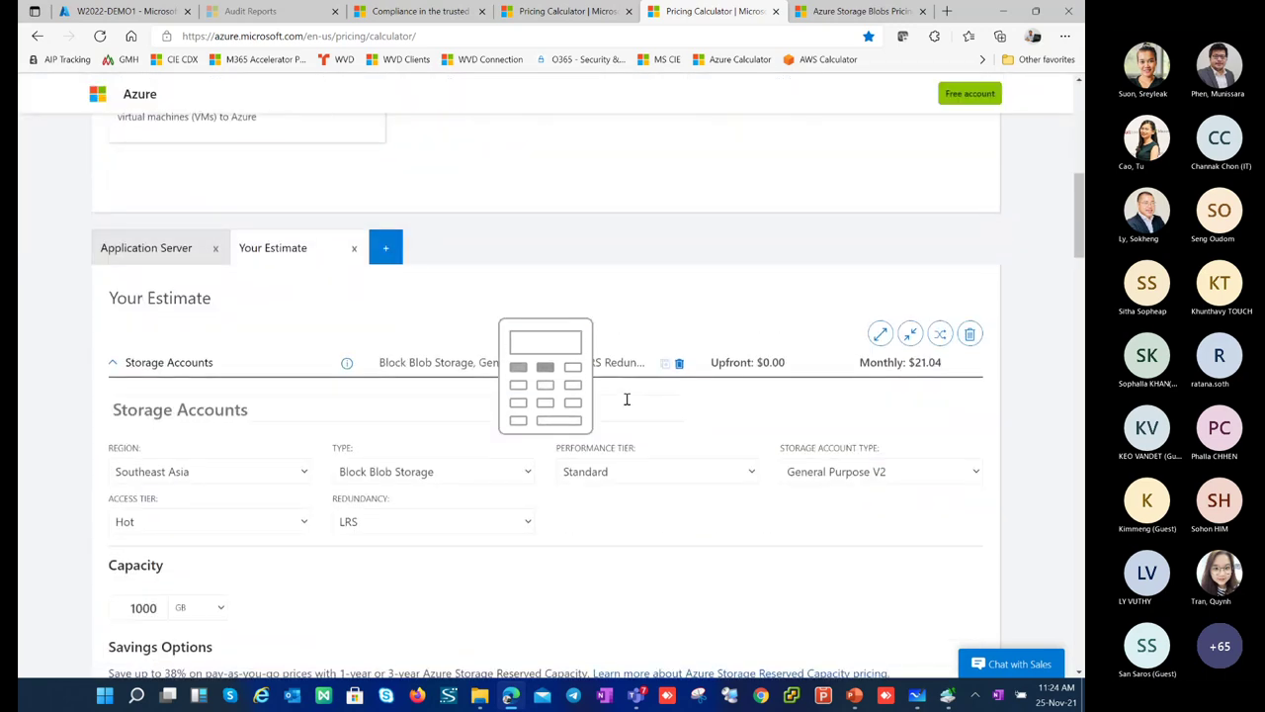
pyautogui.scroll(-1, 627, 404)
pyautogui.scroll(-1, 627, 404)
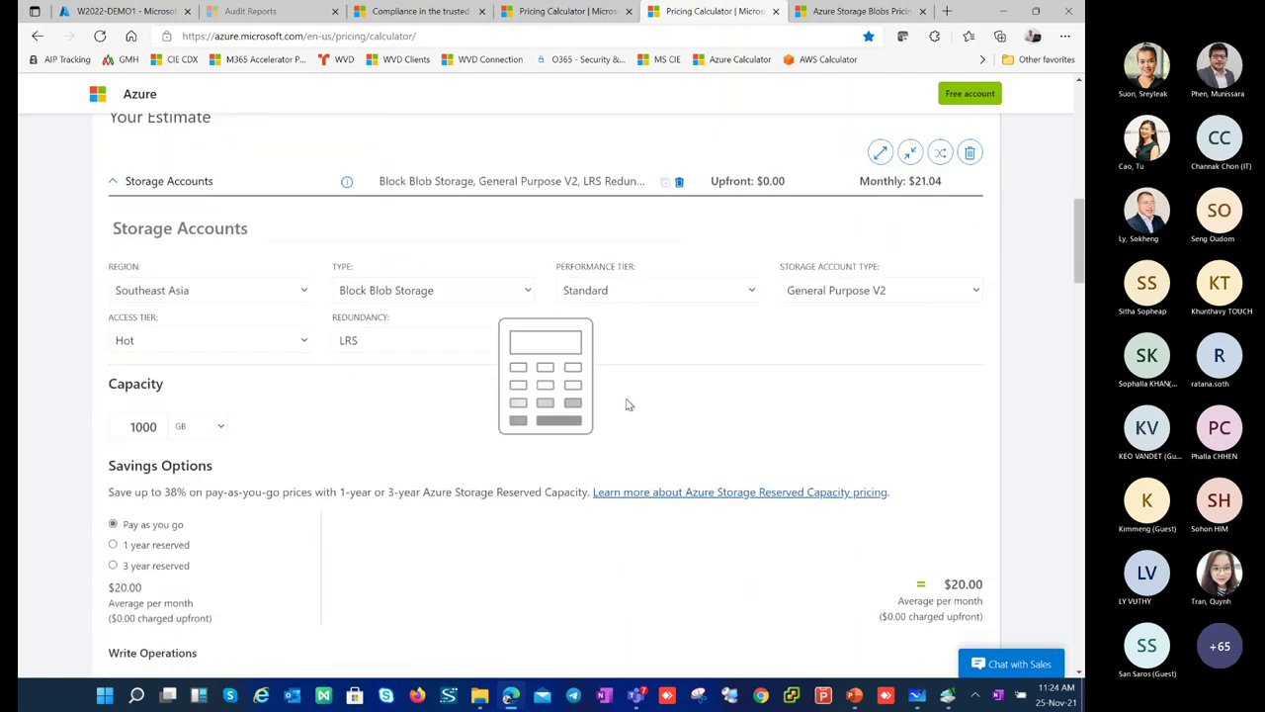
pyautogui.click(229, 293)
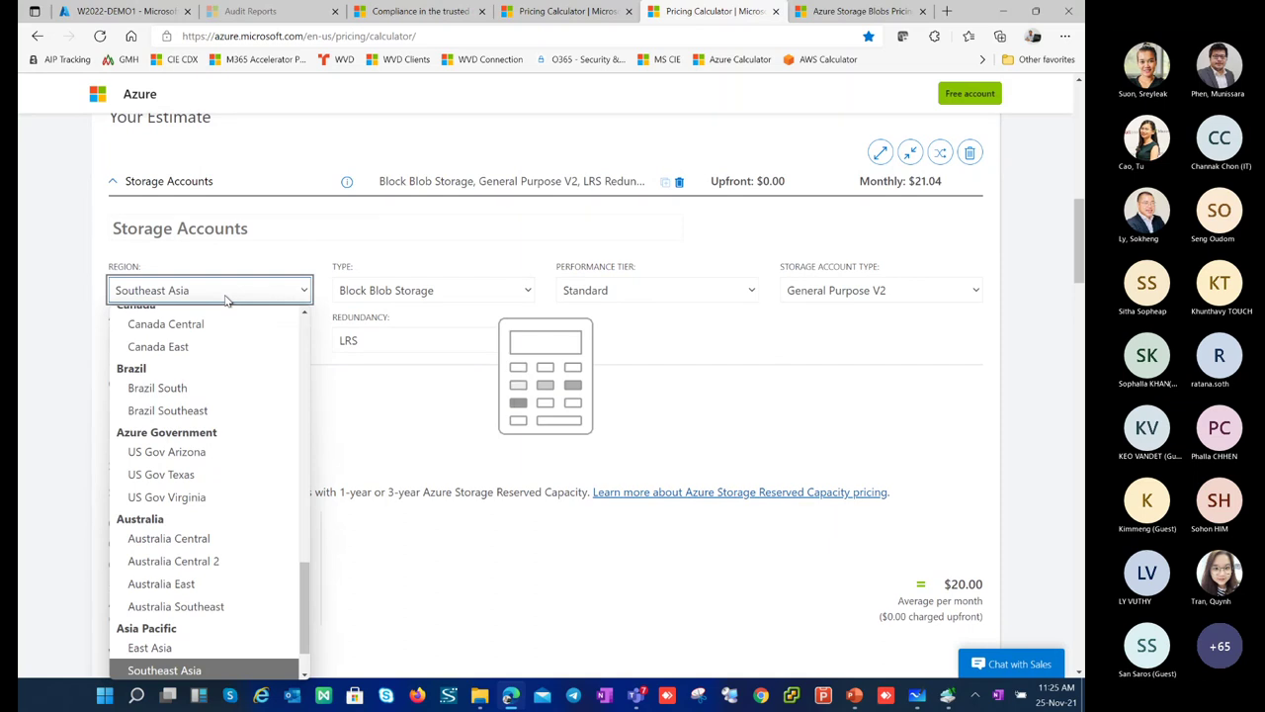
pyautogui.click(386, 415)
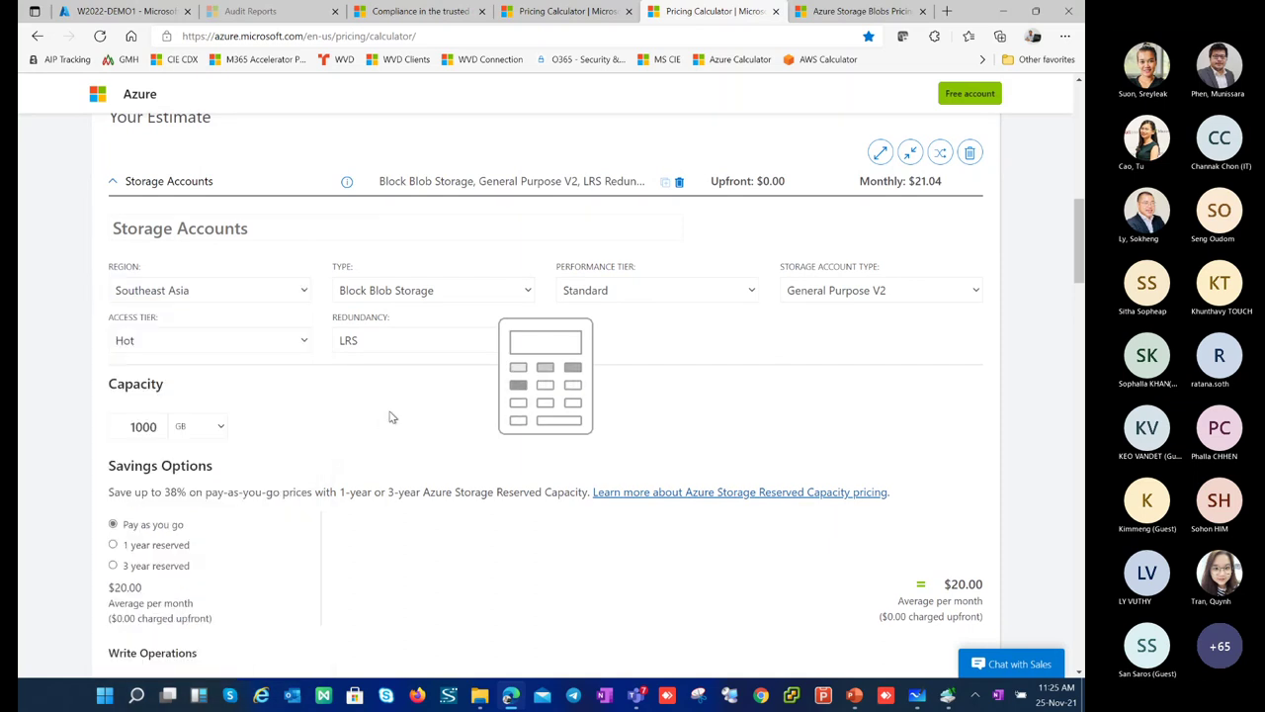
pyautogui.doubleClick(954, 586)
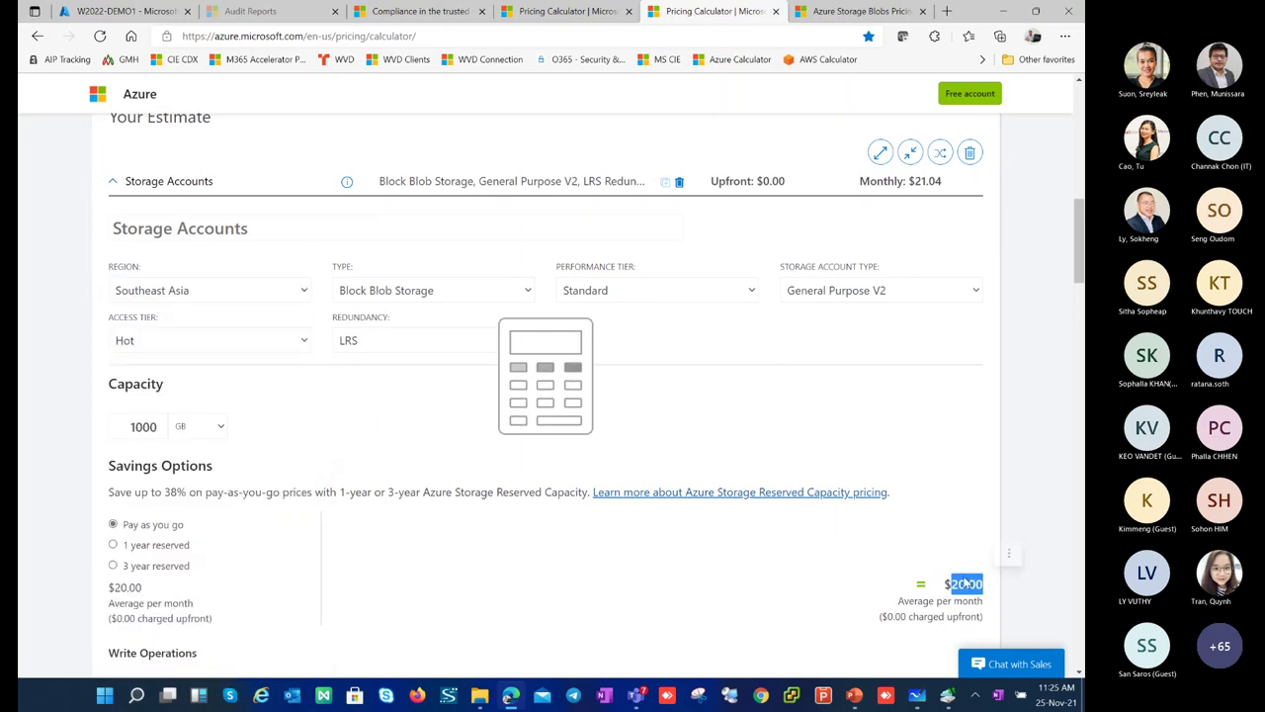
# Step: Try Canada Central as the storage estimate's region, settle on Central US, and highlight the average monthly capacity cost
pyautogui.click(237, 296)
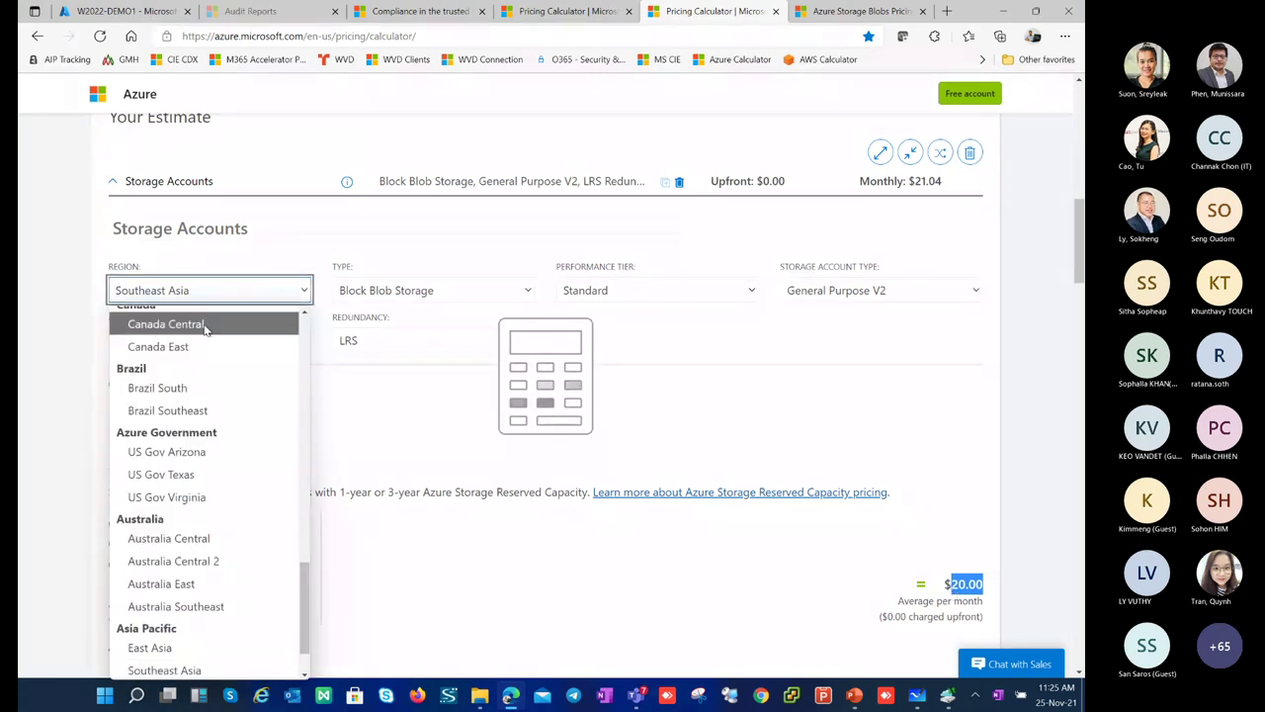
pyautogui.click(203, 325)
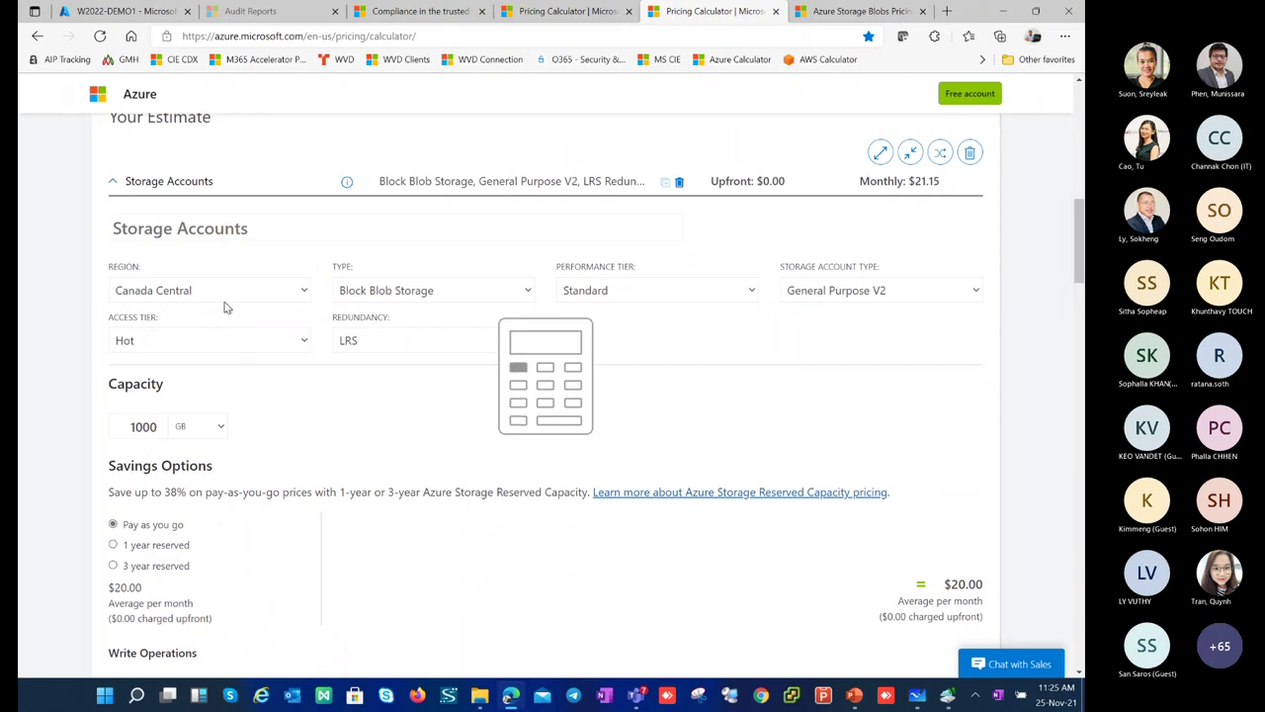
pyautogui.click(296, 290)
pyautogui.scroll(10, 291, 341)
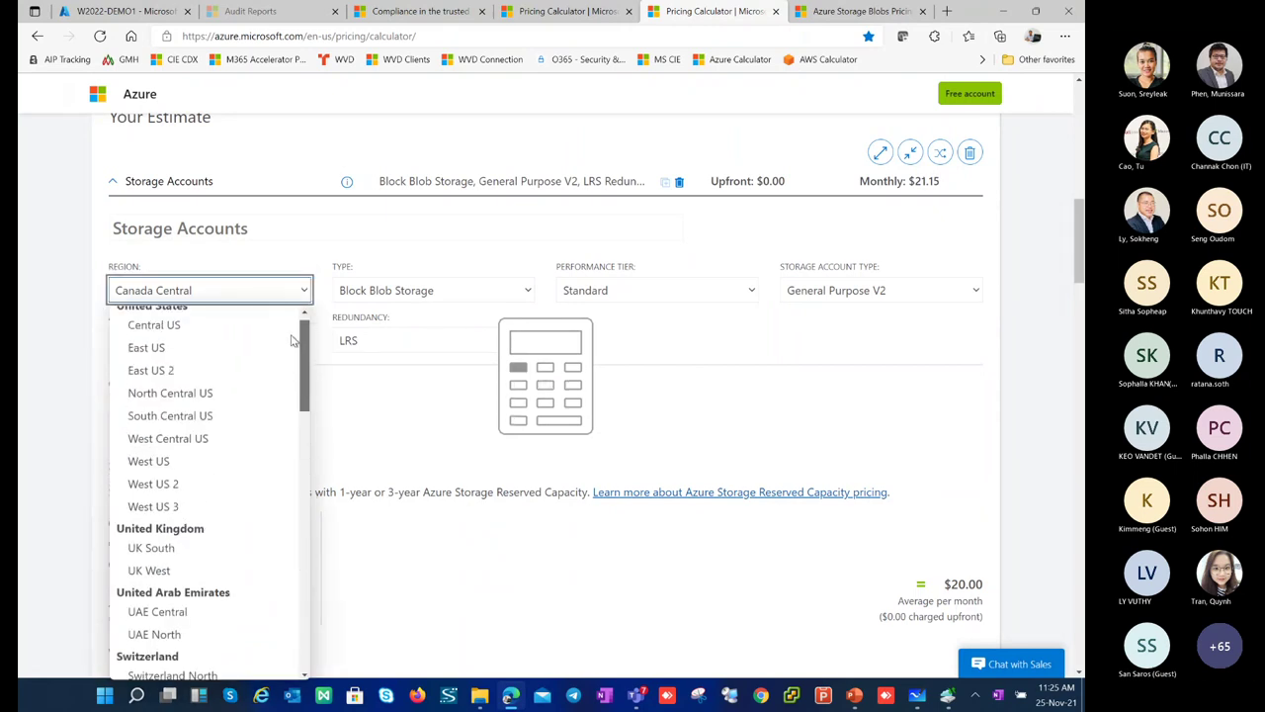
pyautogui.scroll(1, 292, 341)
pyautogui.click(178, 336)
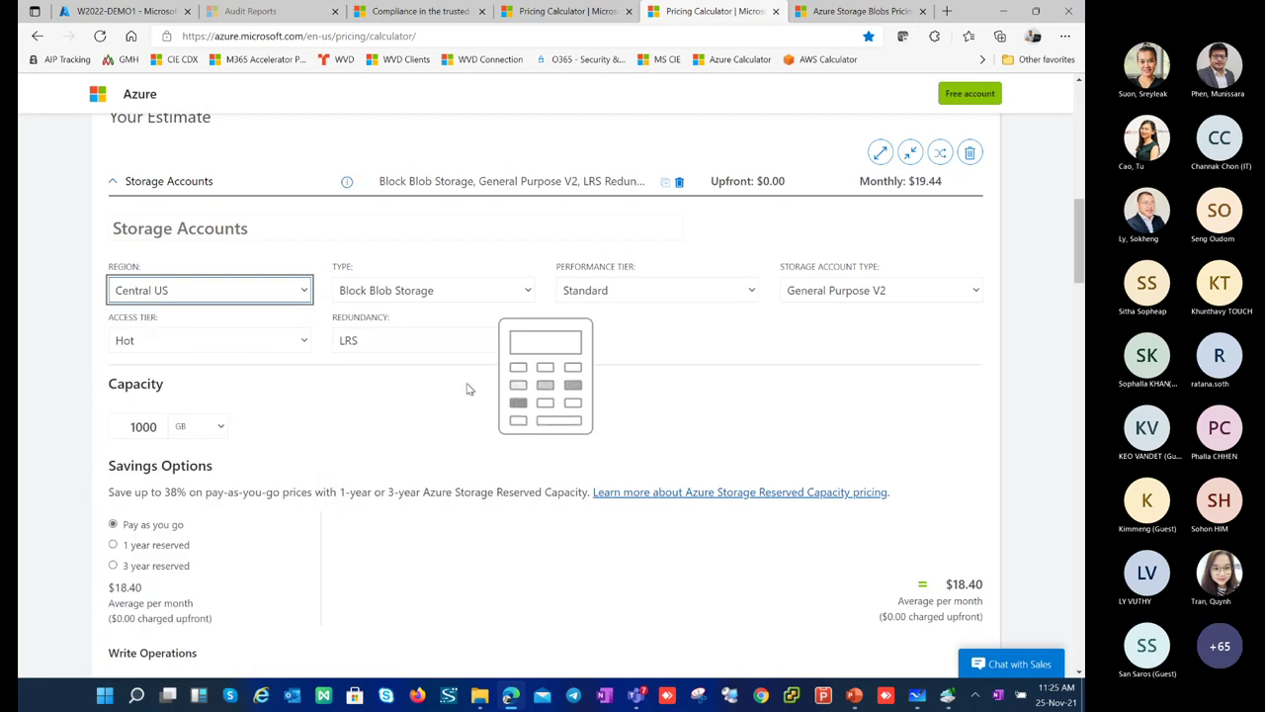
pyautogui.click(919, 584)
pyautogui.click(957, 585)
pyautogui.moveTo(957, 585); pyautogui.dragTo(863, 596)
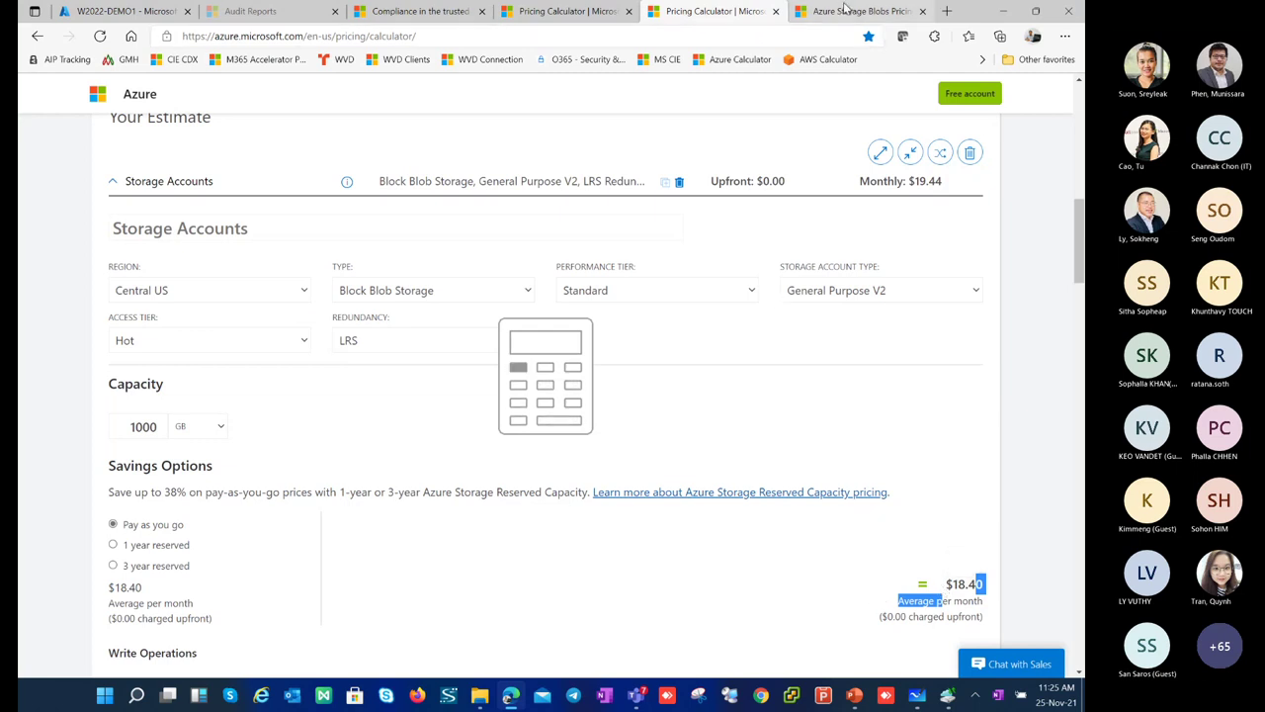
# Step: Return to the Azure portal, open W2022-DEMO1's disaster recovery overview, and examine its failover readiness details
pyautogui.click(144, 11)
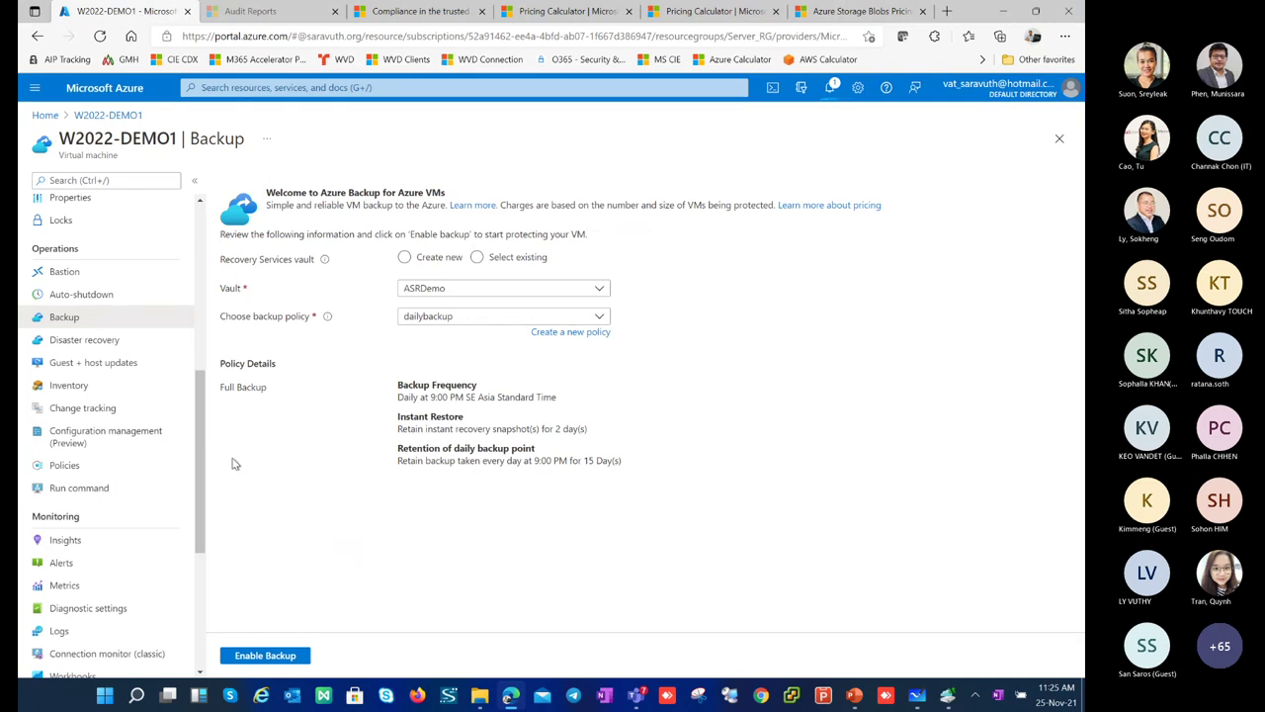
pyautogui.click(102, 342)
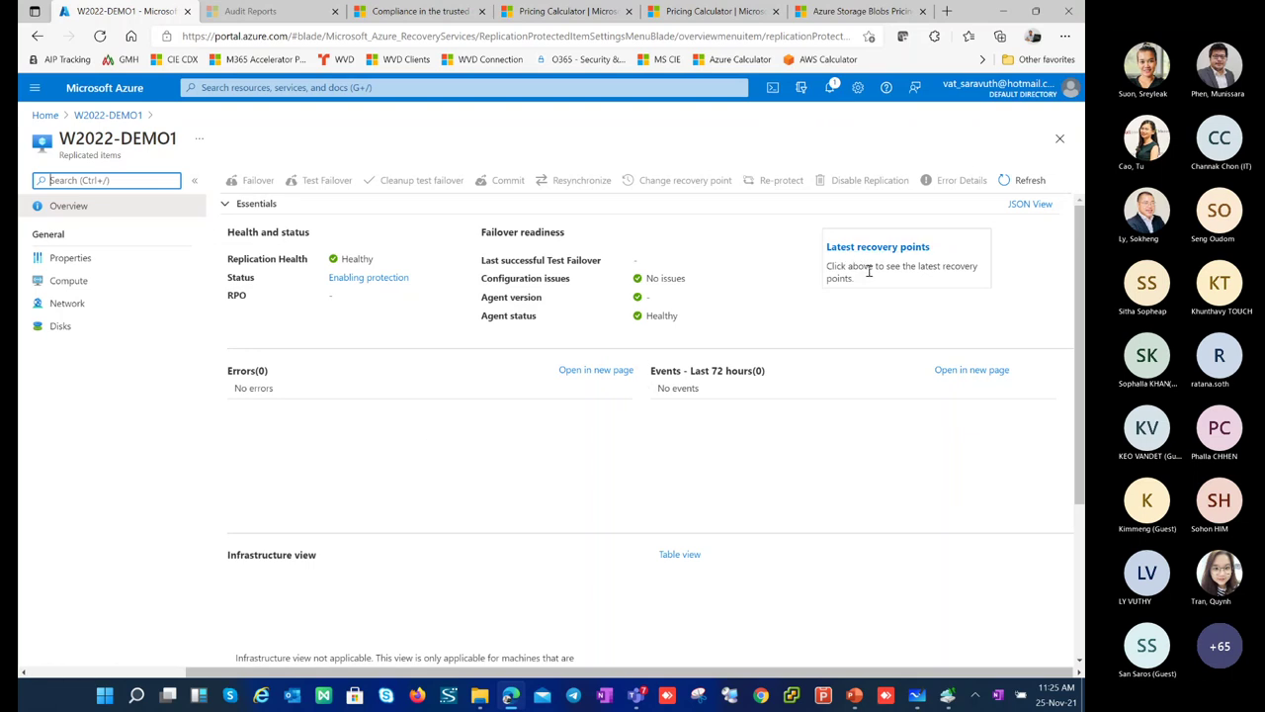
pyautogui.moveTo(524, 278); pyautogui.dragTo(633, 262)
pyautogui.moveTo(559, 299); pyautogui.dragTo(620, 307)
pyautogui.moveTo(535, 233); pyautogui.dragTo(518, 234)
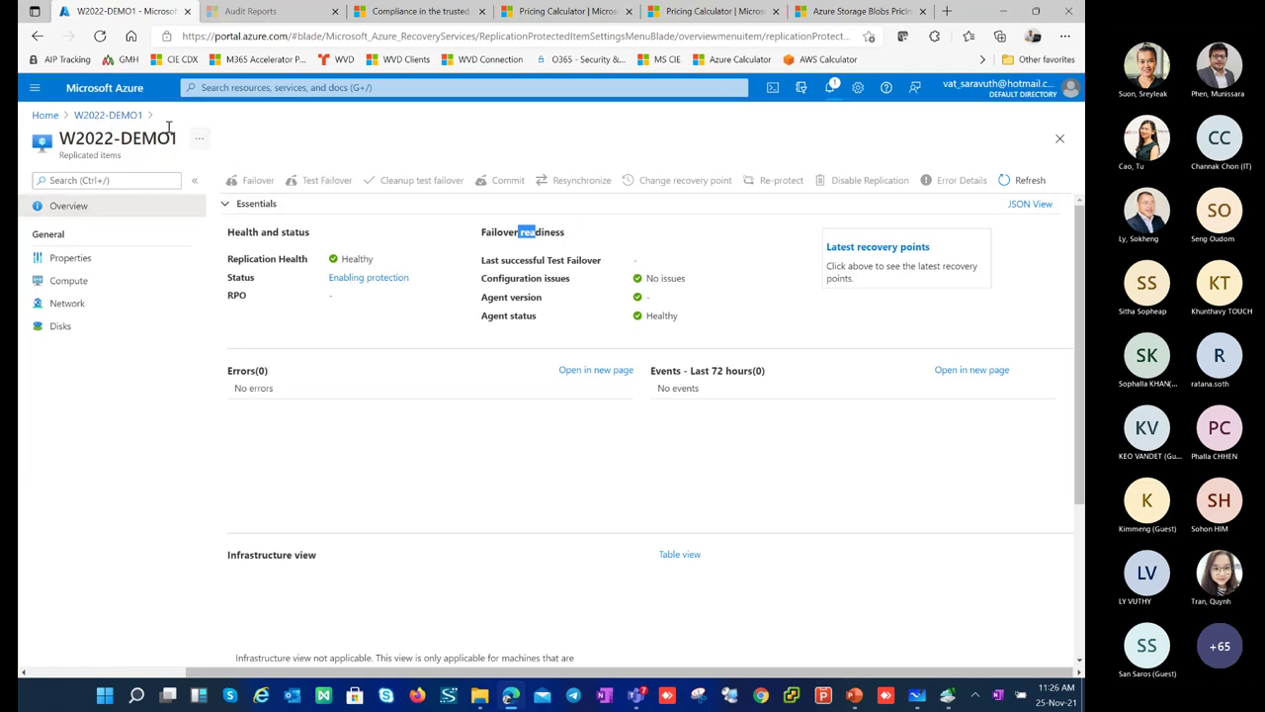
# Step: Return to the portal's Home page, open the PNP01-WIN-101 virtual machine, and view its disaster recovery overview
pyautogui.click(106, 116)
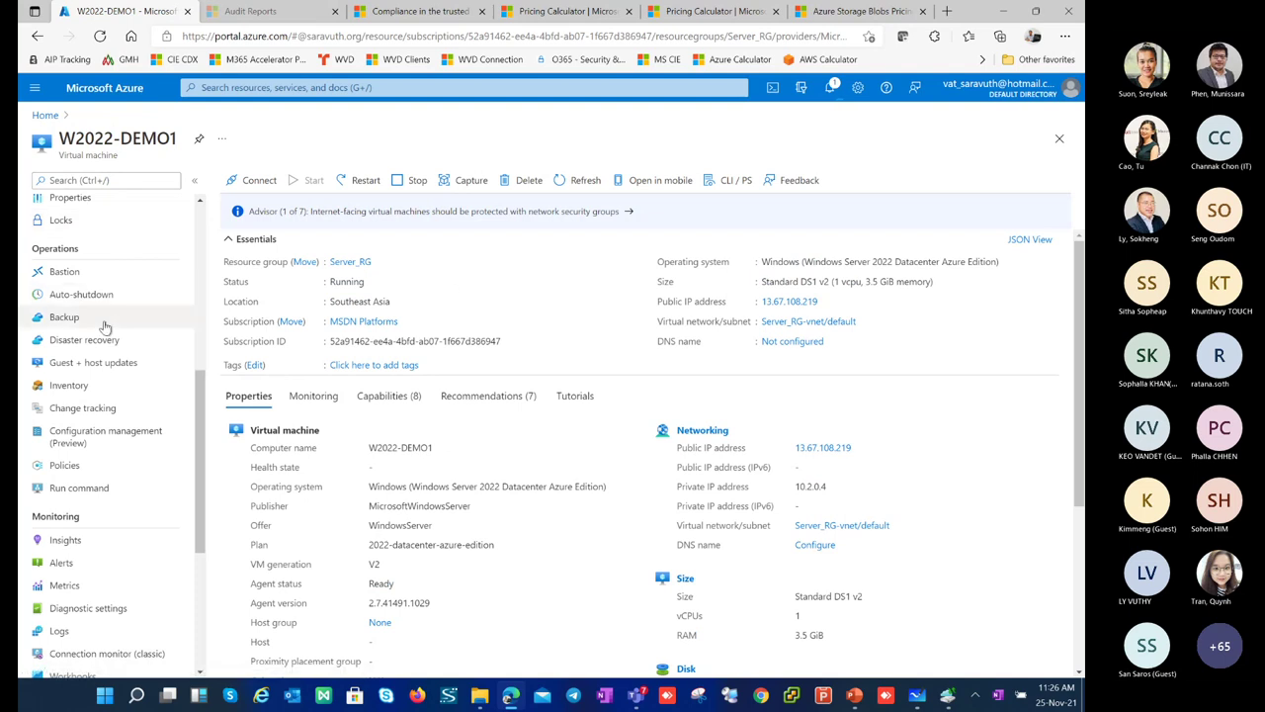
pyautogui.scroll(5, 105, 325)
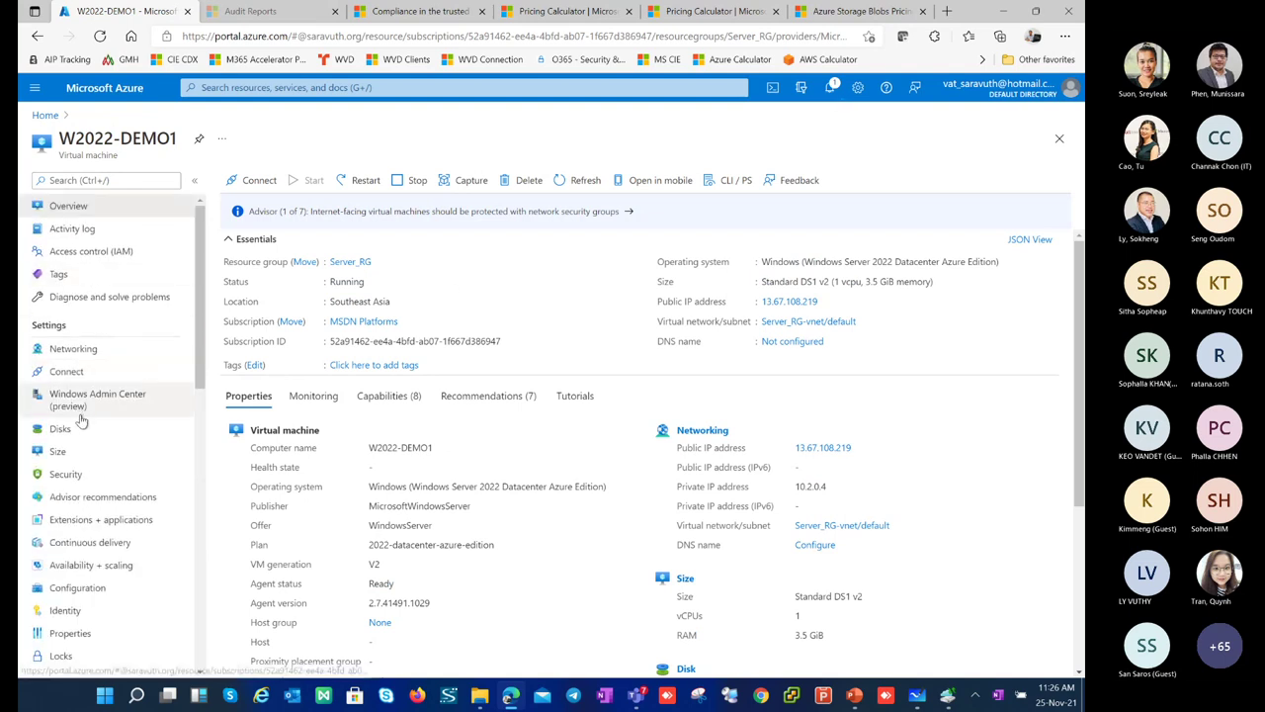
pyautogui.click(45, 116)
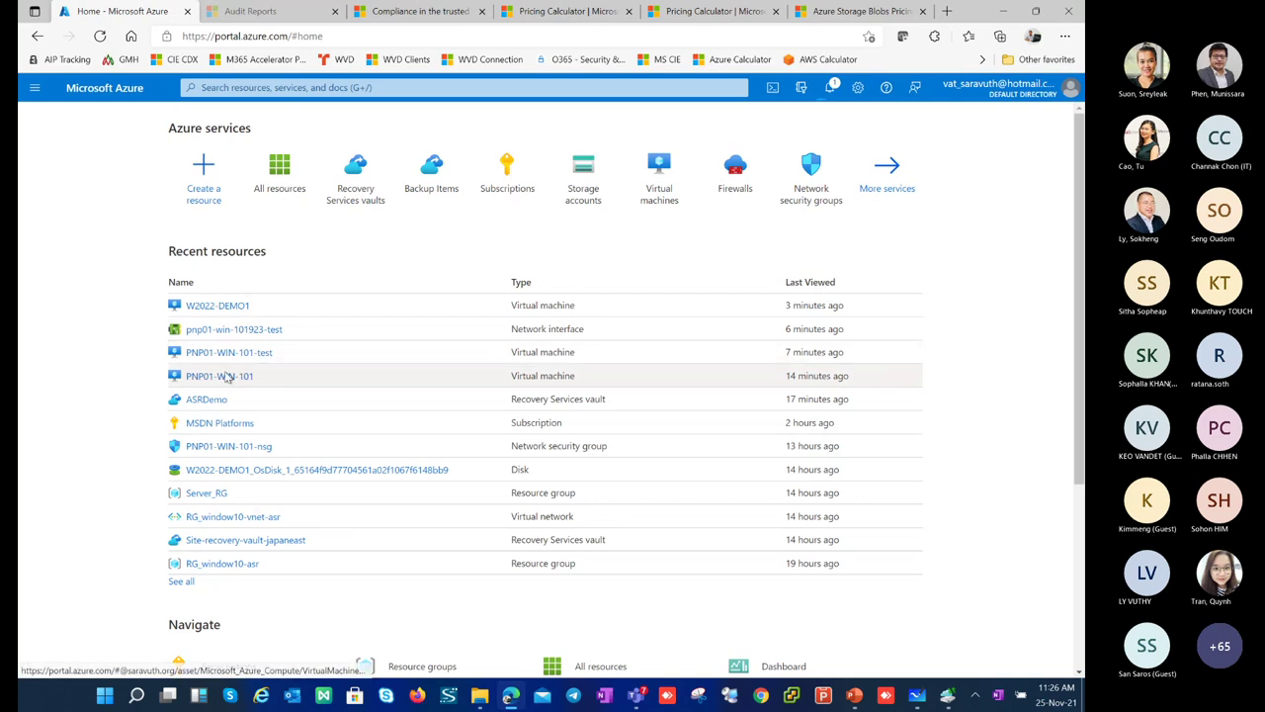
pyautogui.moveTo(226, 383)
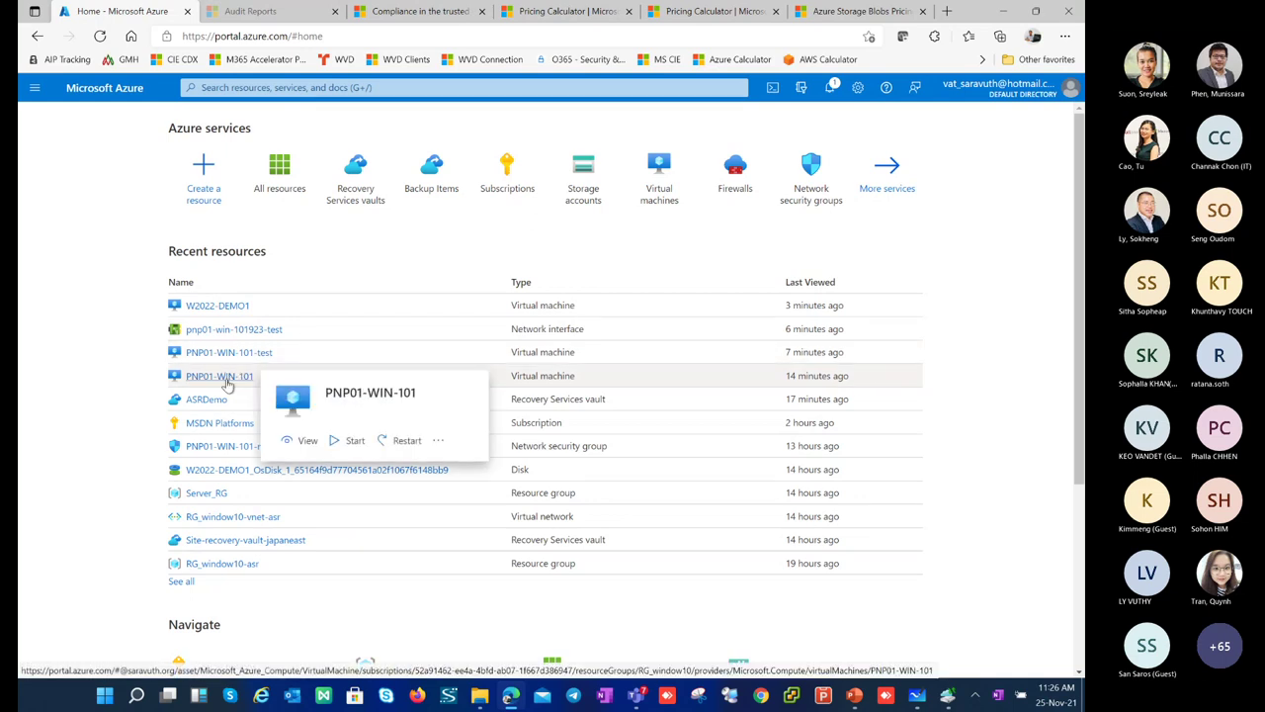
pyautogui.click(226, 381)
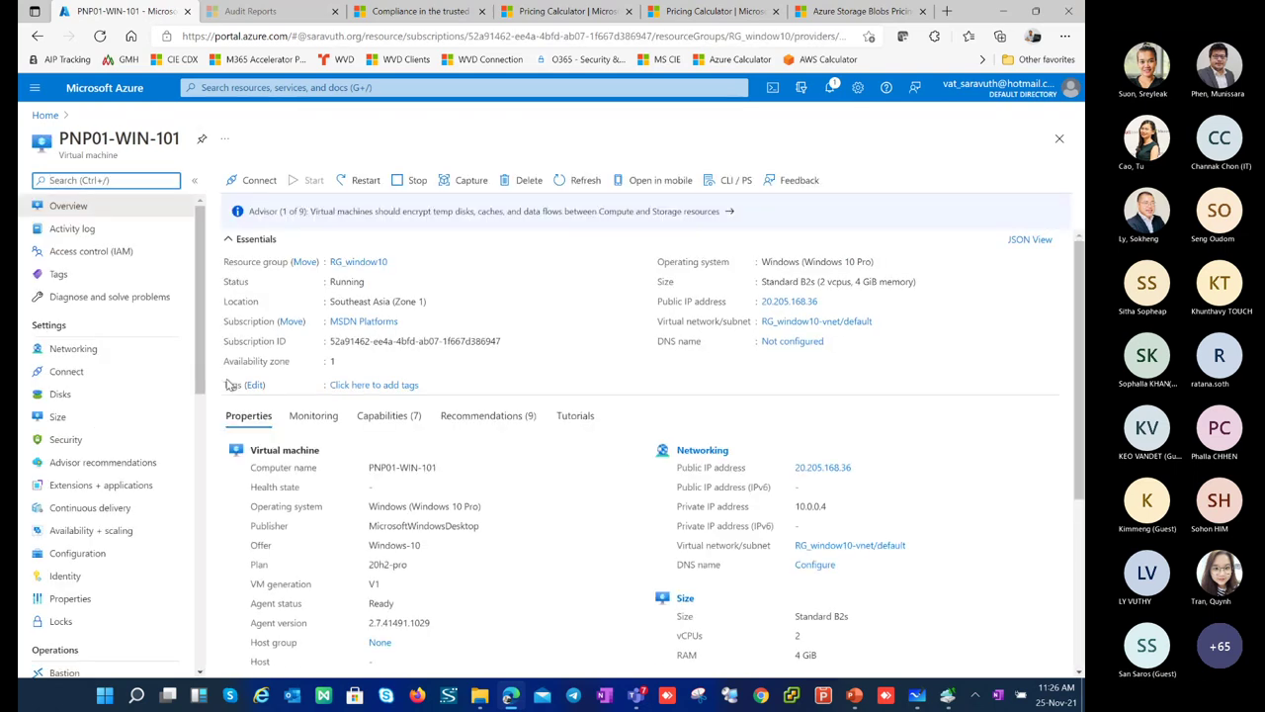
pyautogui.scroll(-1, 93, 415)
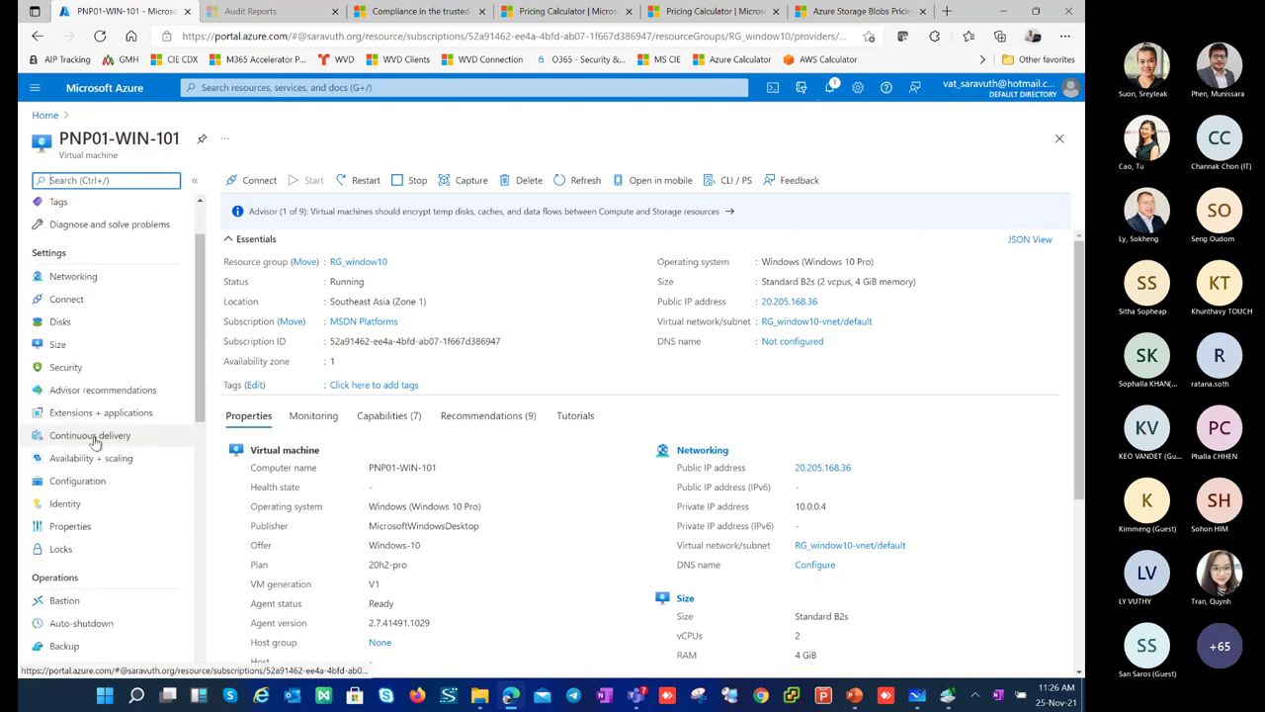
pyautogui.scroll(1, 93, 415)
pyautogui.scroll(-5, 99, 435)
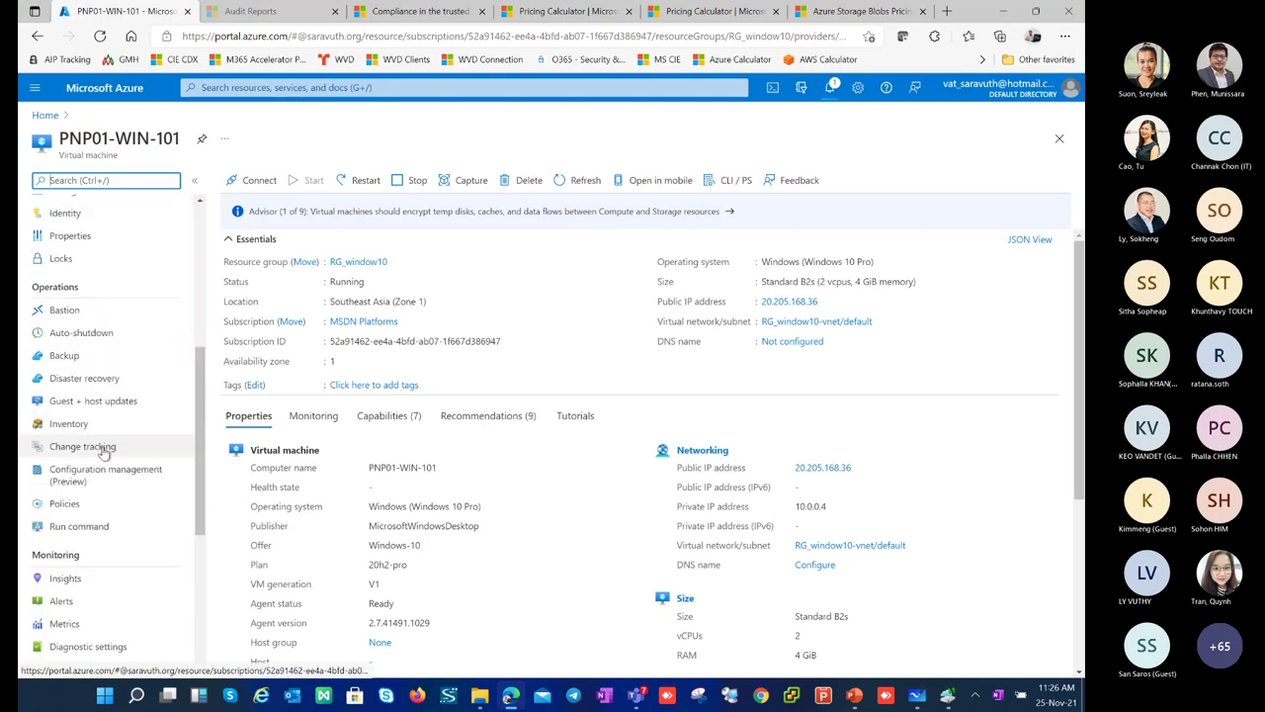
pyautogui.click(99, 377)
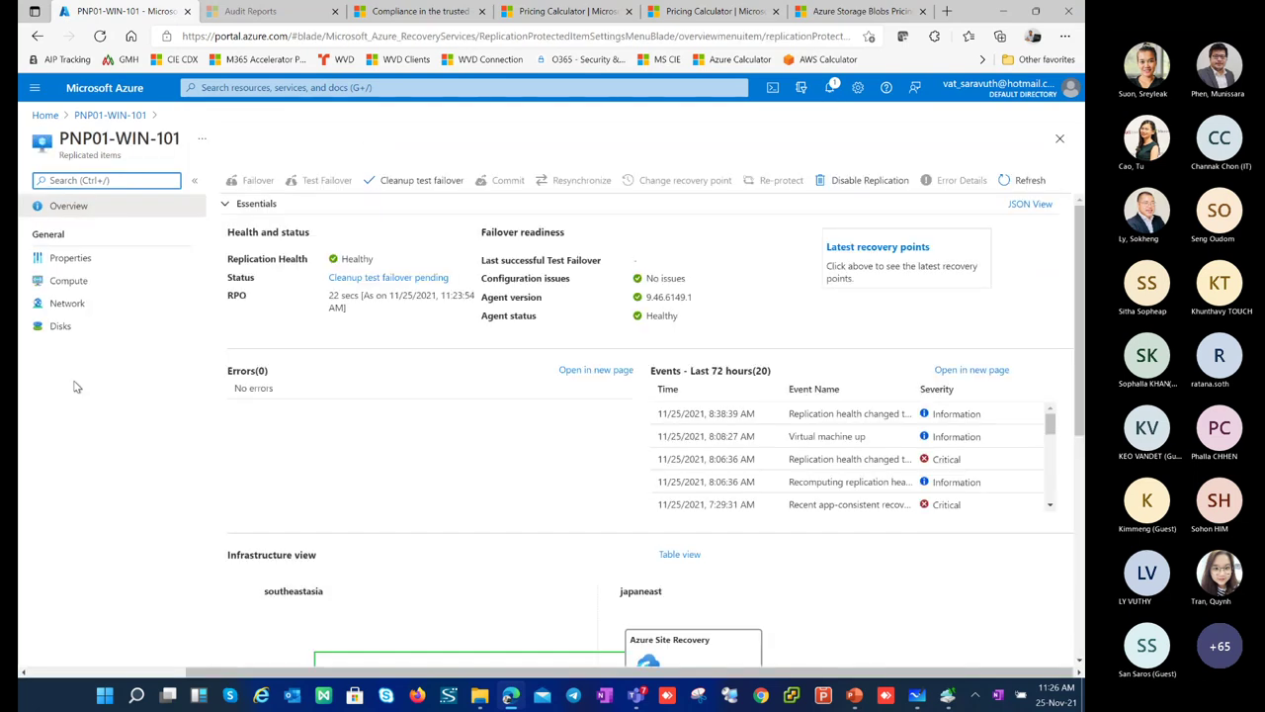
# Step: Switch to the PowerPoint deck BCDR Azure Backup and ASR 25 Nov 21 and open slide 16, Solution Overview: Failover
pyautogui.moveTo(860, 702)
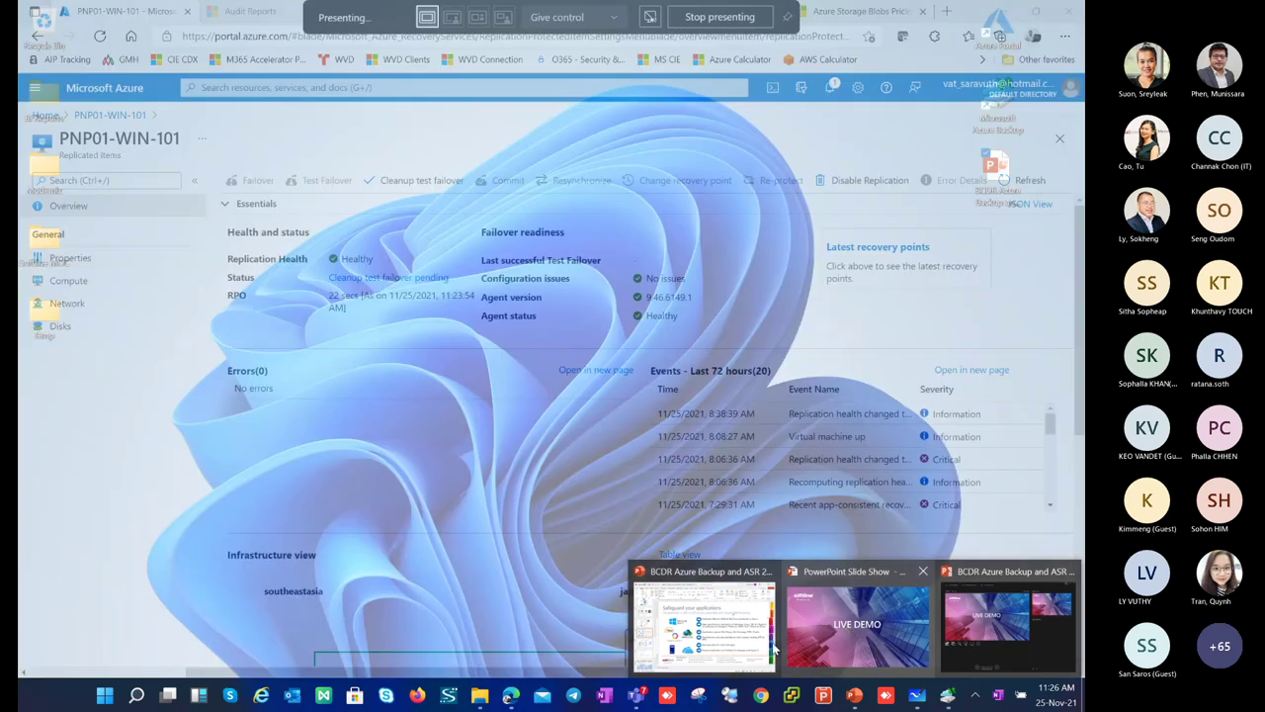
pyautogui.click(846, 631)
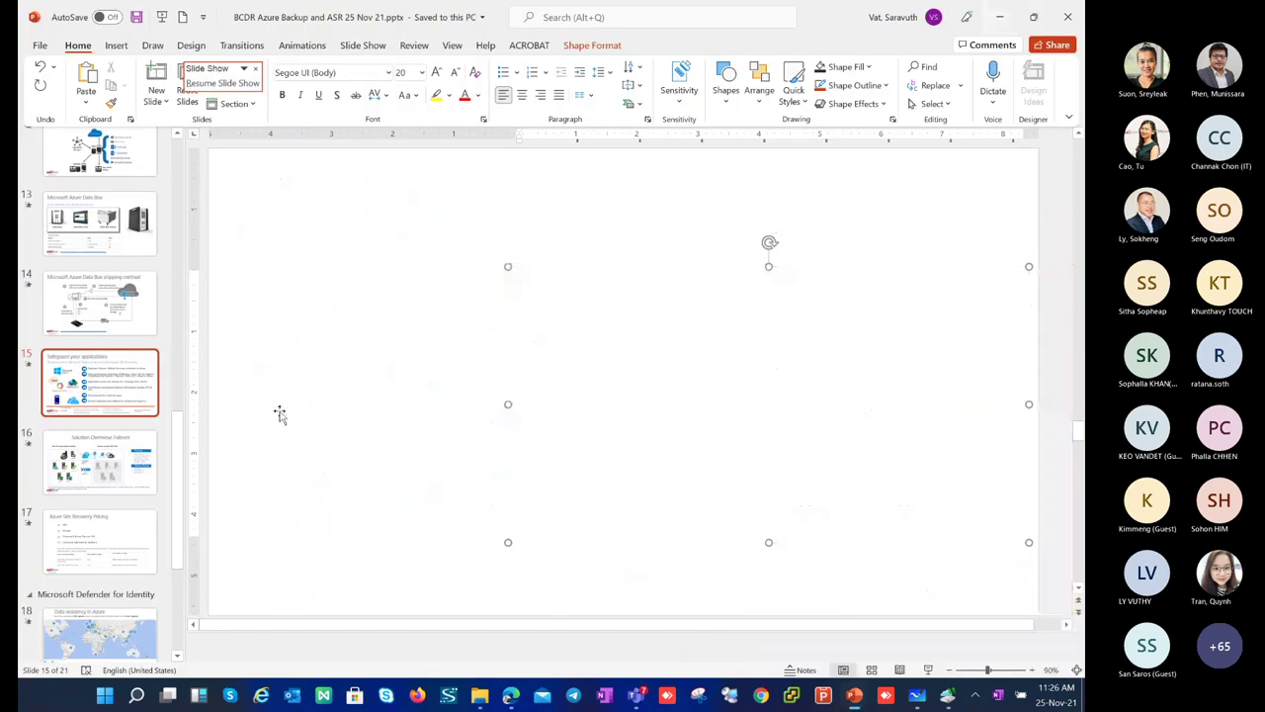
pyautogui.scroll(6, 117, 293)
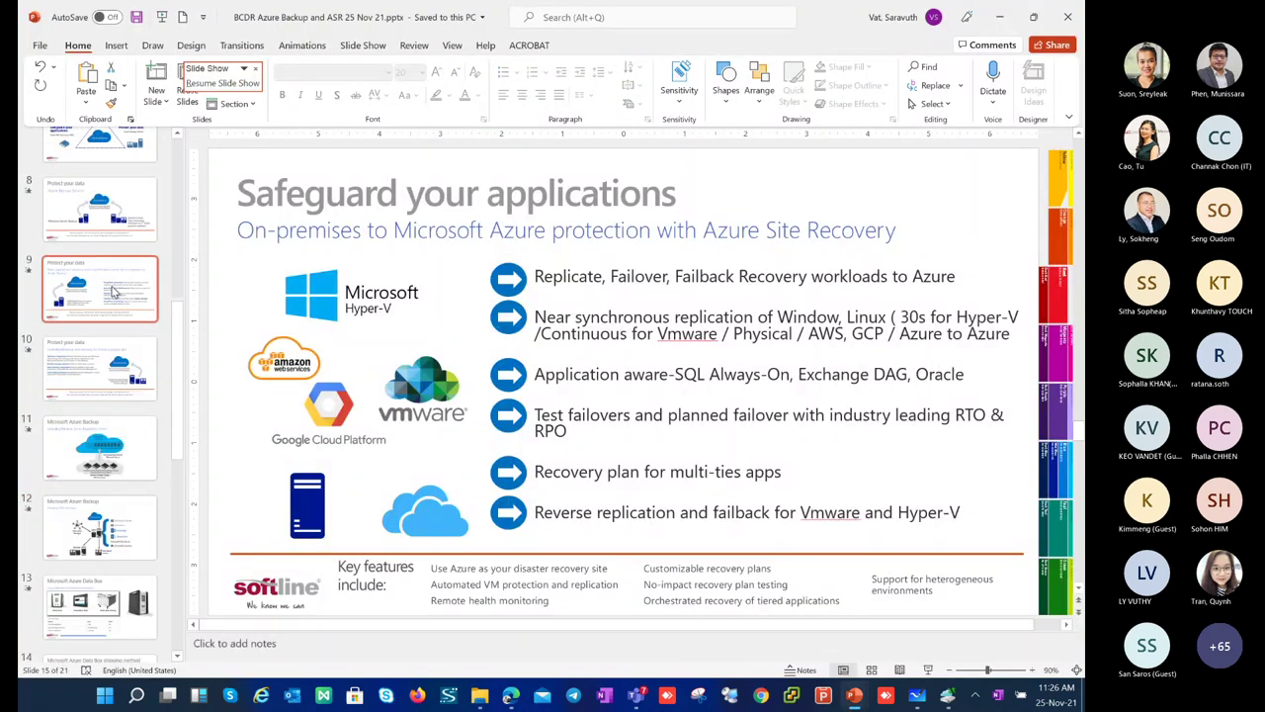
pyautogui.scroll(-8, 113, 355)
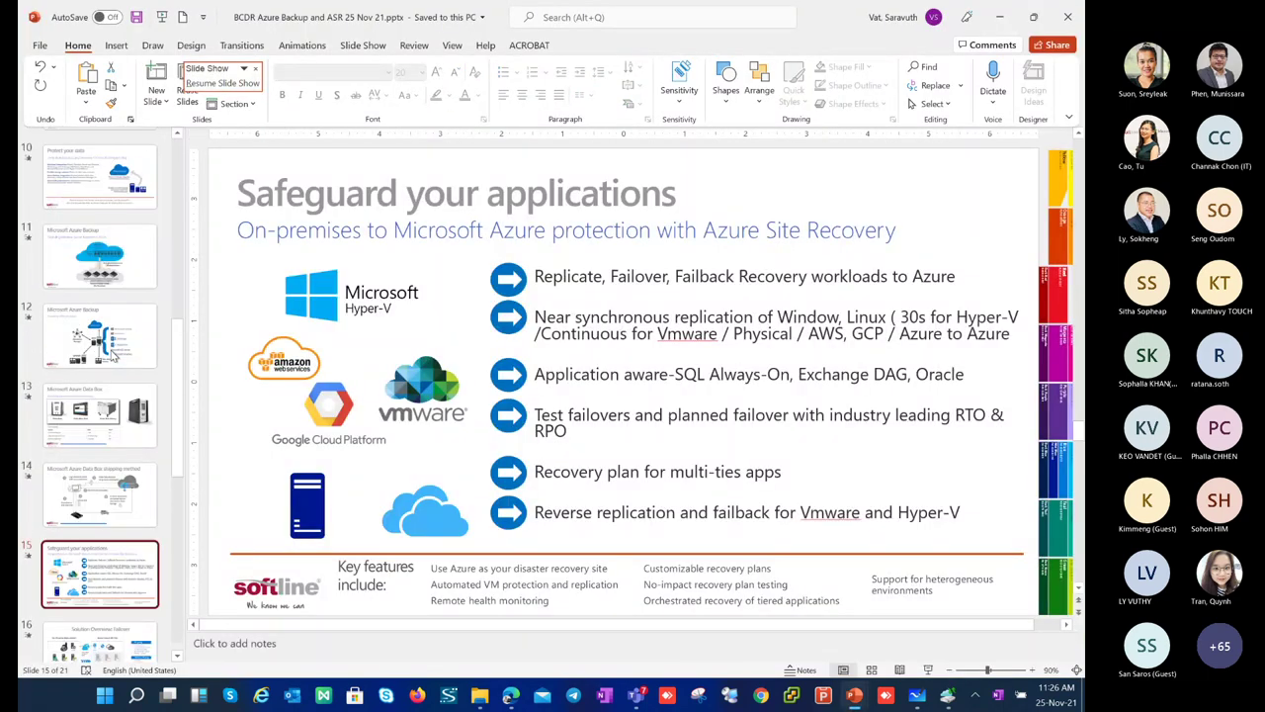
pyautogui.click(115, 489)
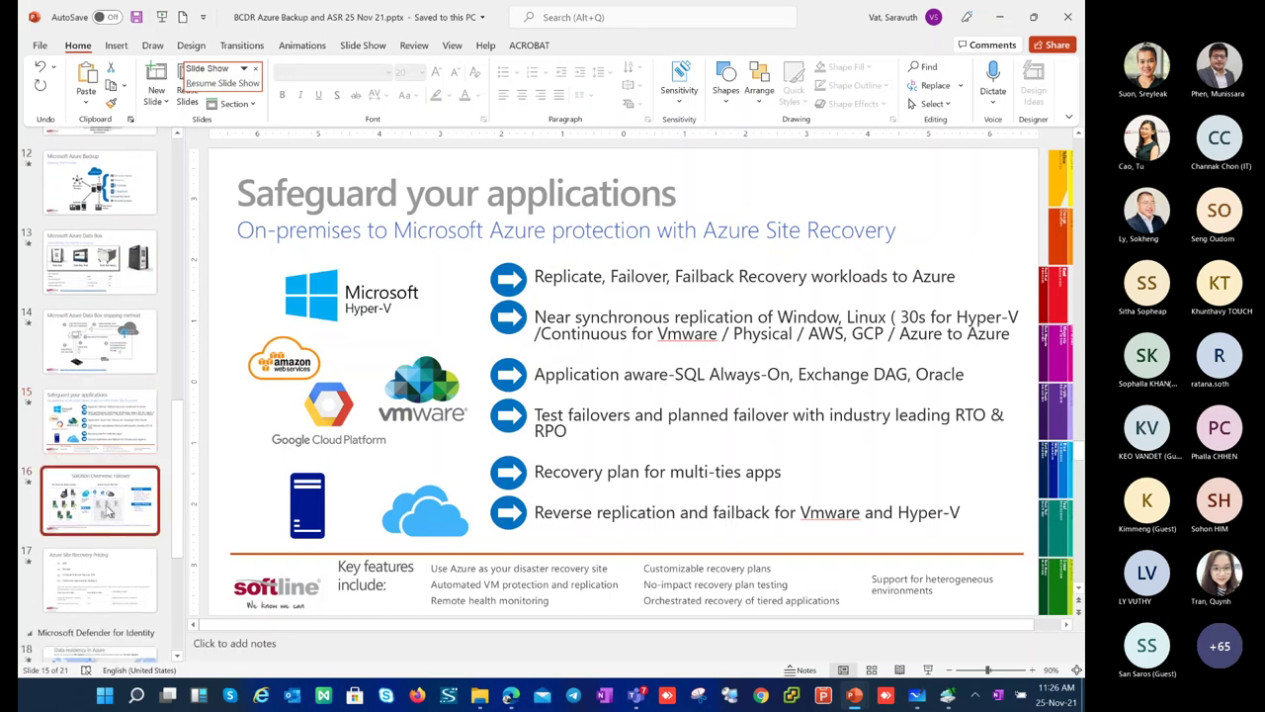
# Step: Highlight the Compute, CPU and RAM bullets under Failover / Testing on the Solution Overview: Failover slide
pyautogui.click(942, 456)
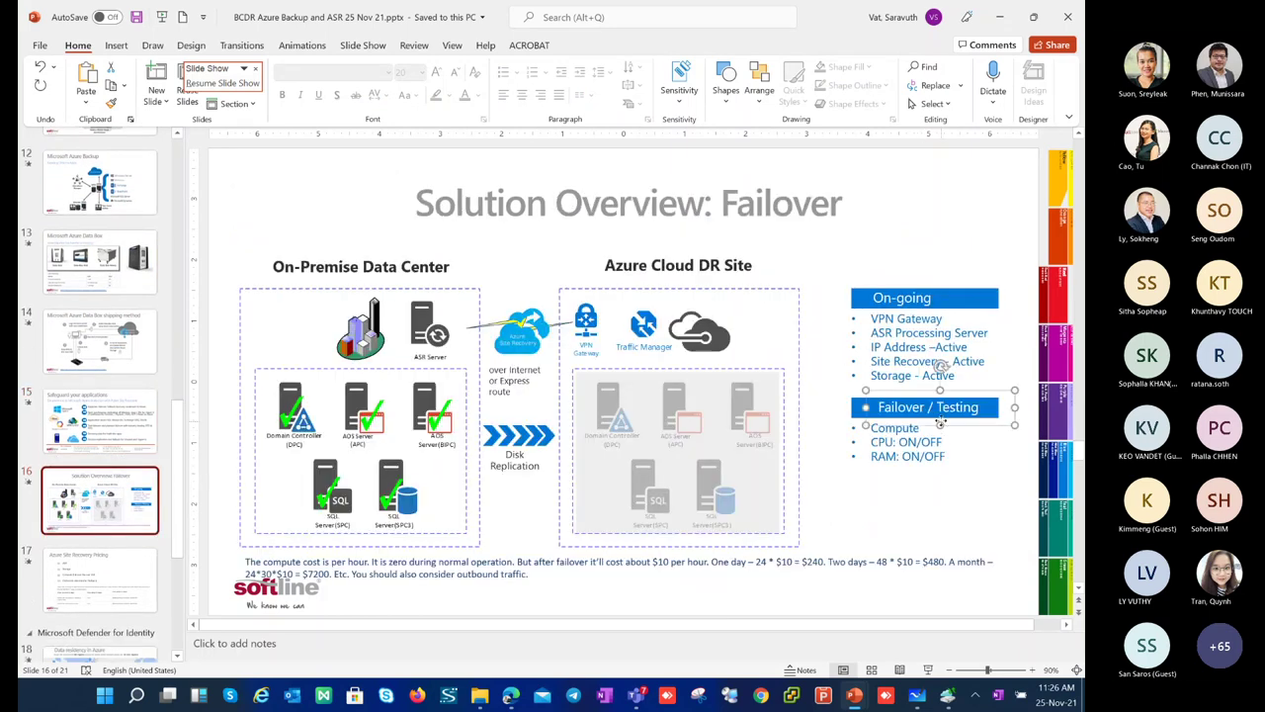
pyautogui.click(942, 456)
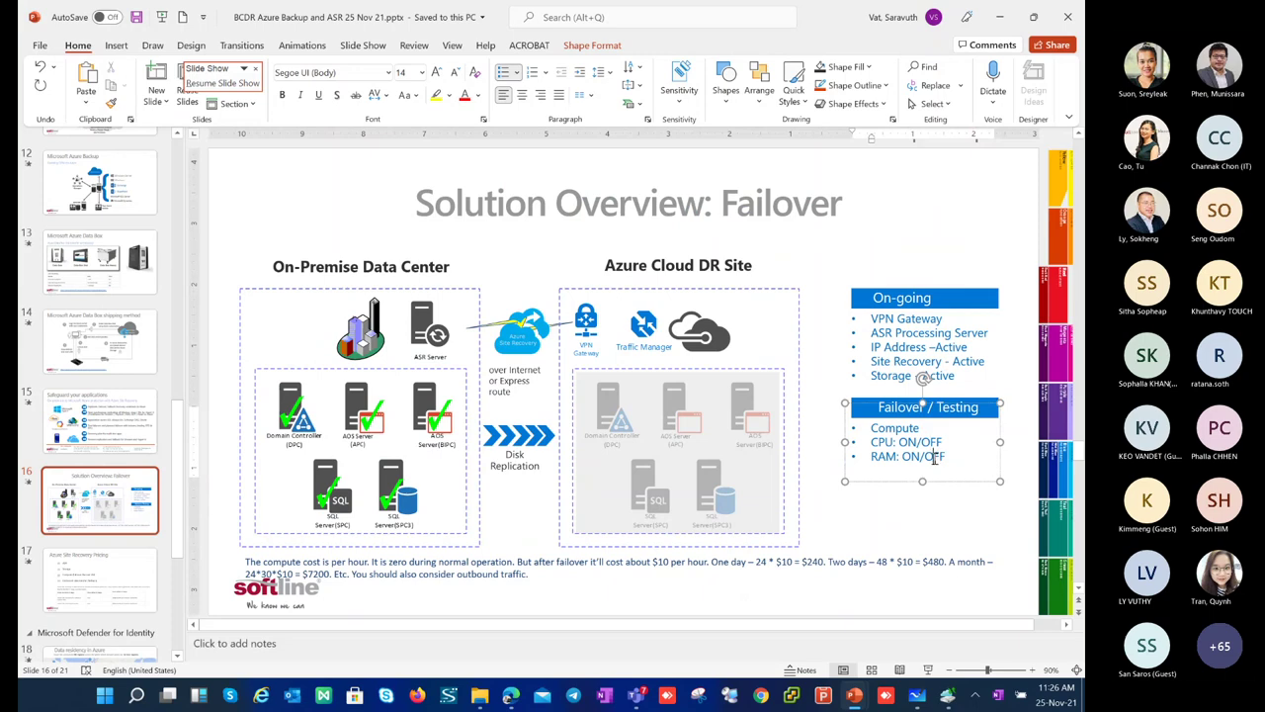
pyautogui.moveTo(931, 456); pyautogui.dragTo(866, 425)
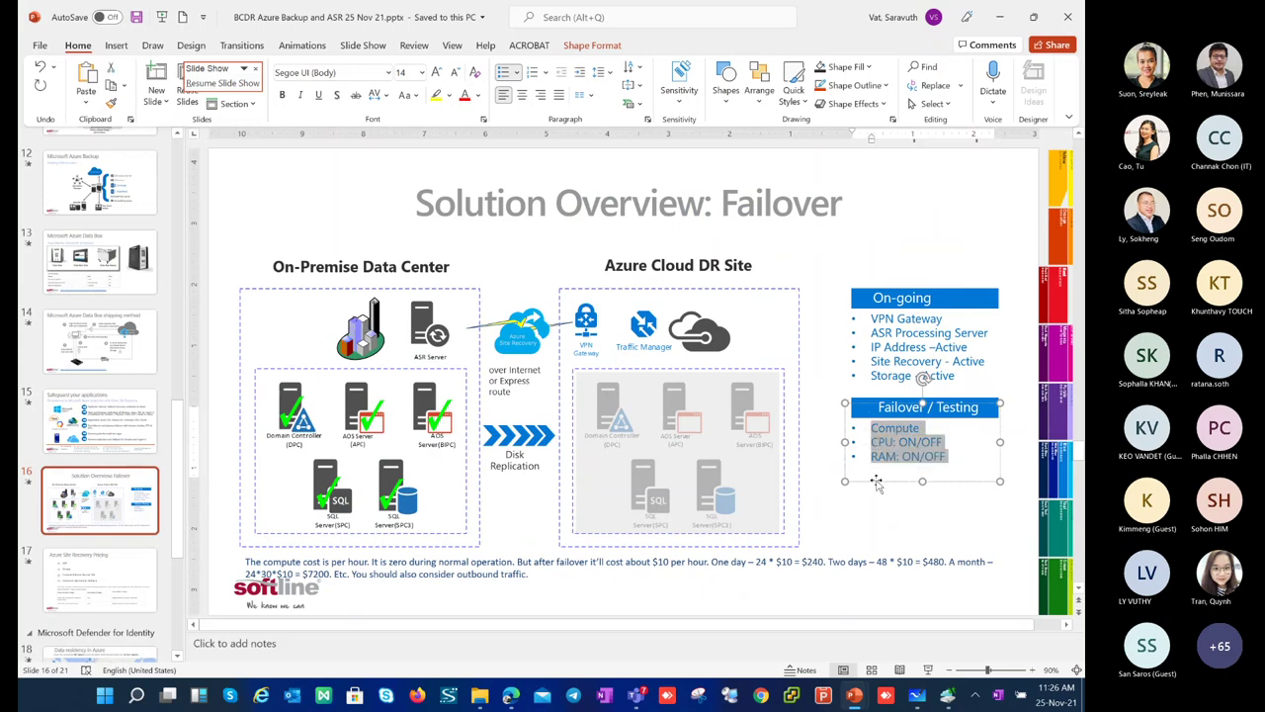
# Step: Deselect the Failover / Testing text, highlight its bullets from RAM up to Compute once more, and move to the slide title
pyautogui.click(871, 505)
pyautogui.click(885, 449)
pyautogui.click(886, 495)
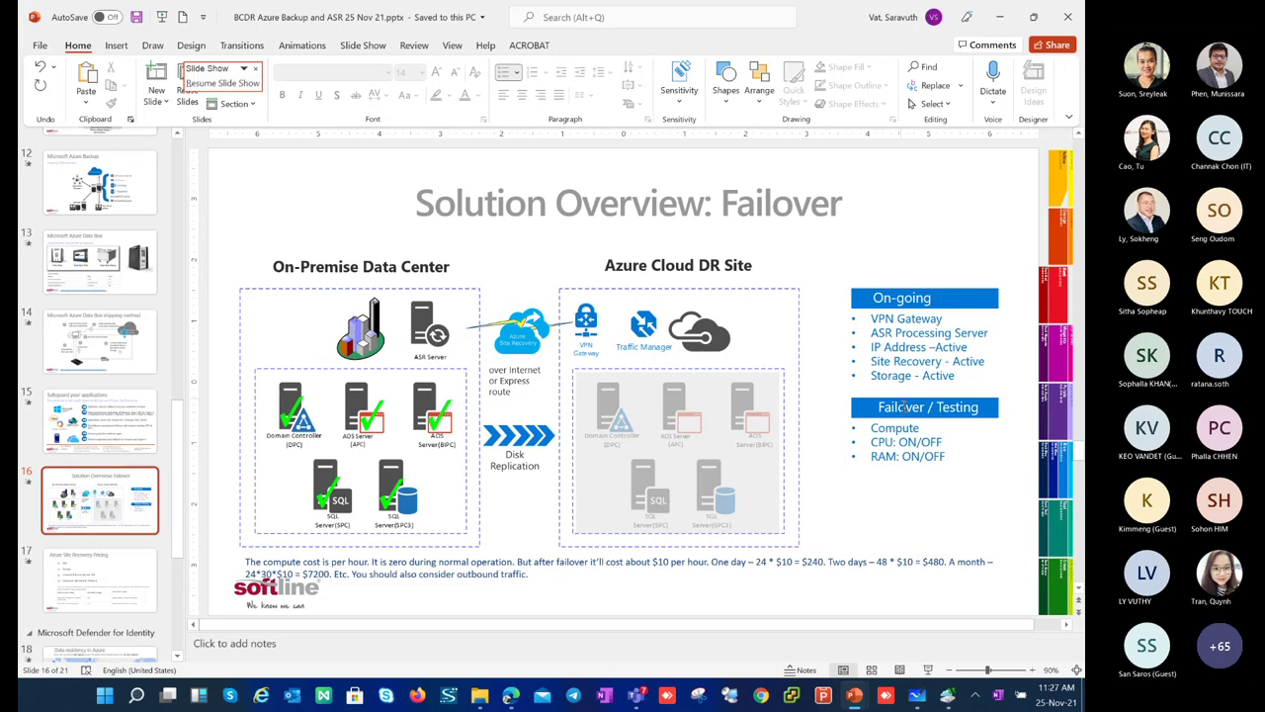
pyautogui.click(914, 464)
pyautogui.moveTo(951, 460); pyautogui.dragTo(870, 427)
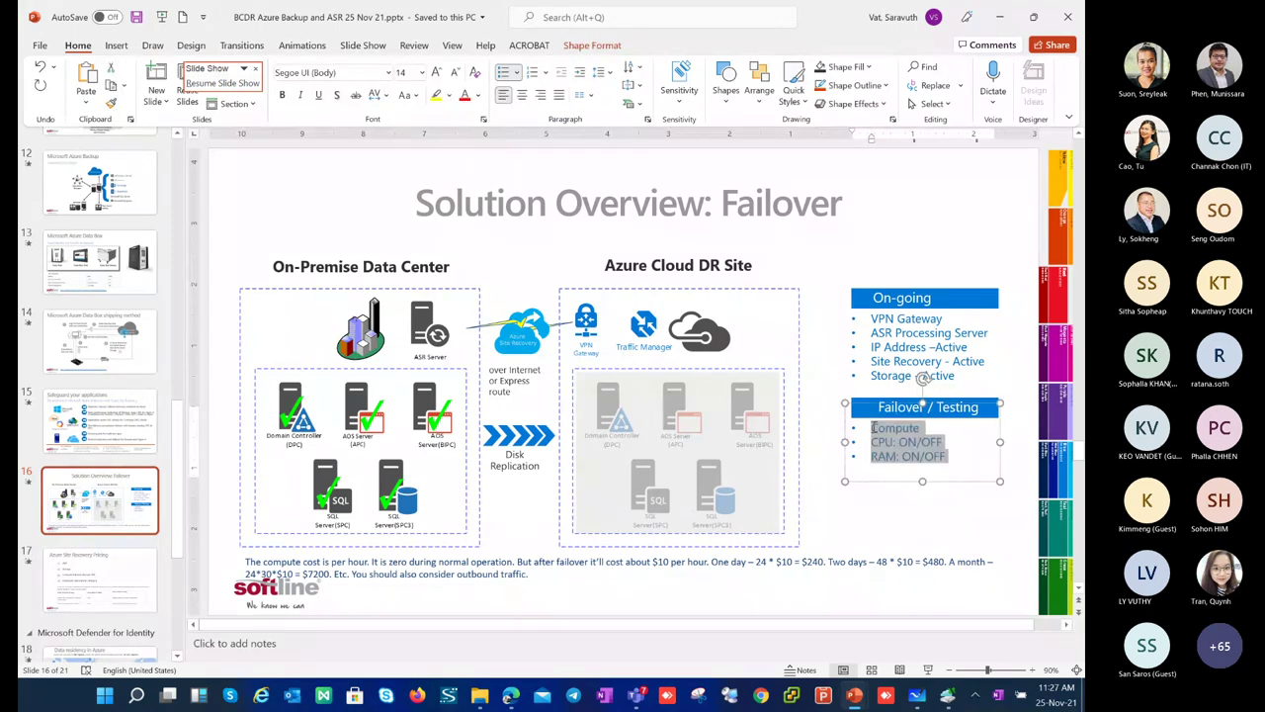
pyautogui.click(892, 192)
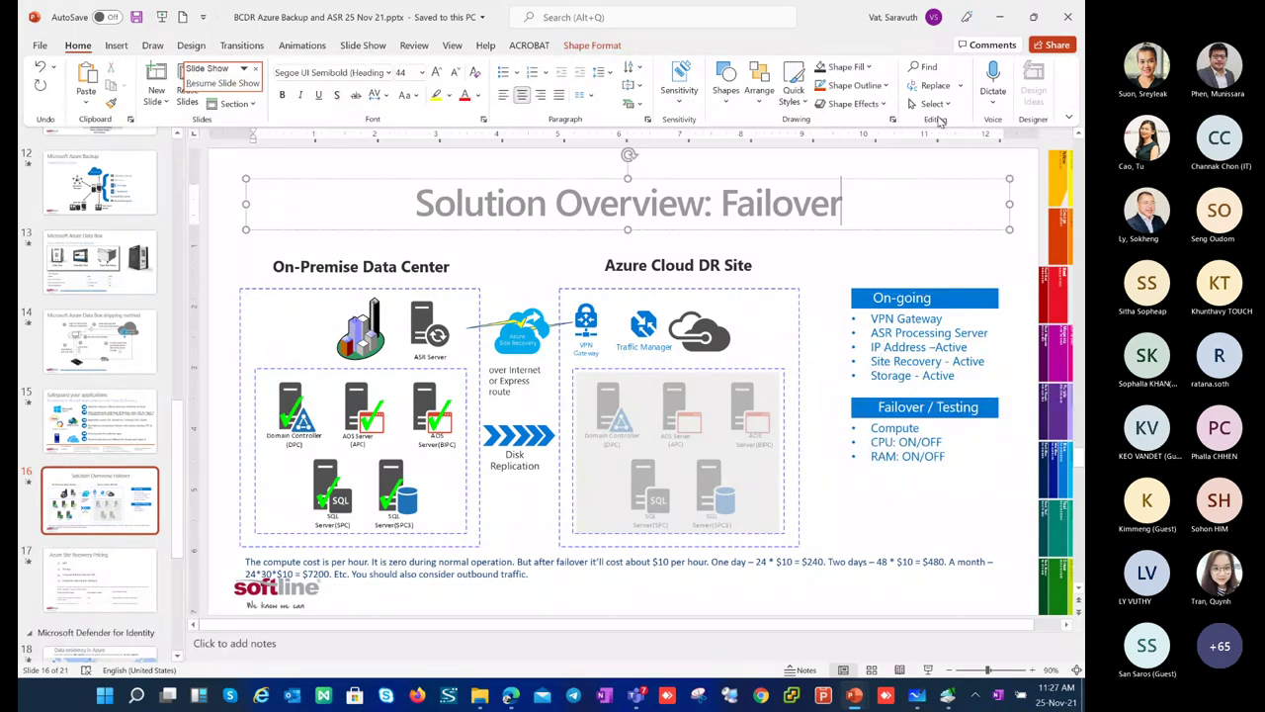
# Step: Switch back to the Azure portal and examine PNP01-WIN-101's replication overview, including its infrastructure view and region map
pyautogui.click(1002, 17)
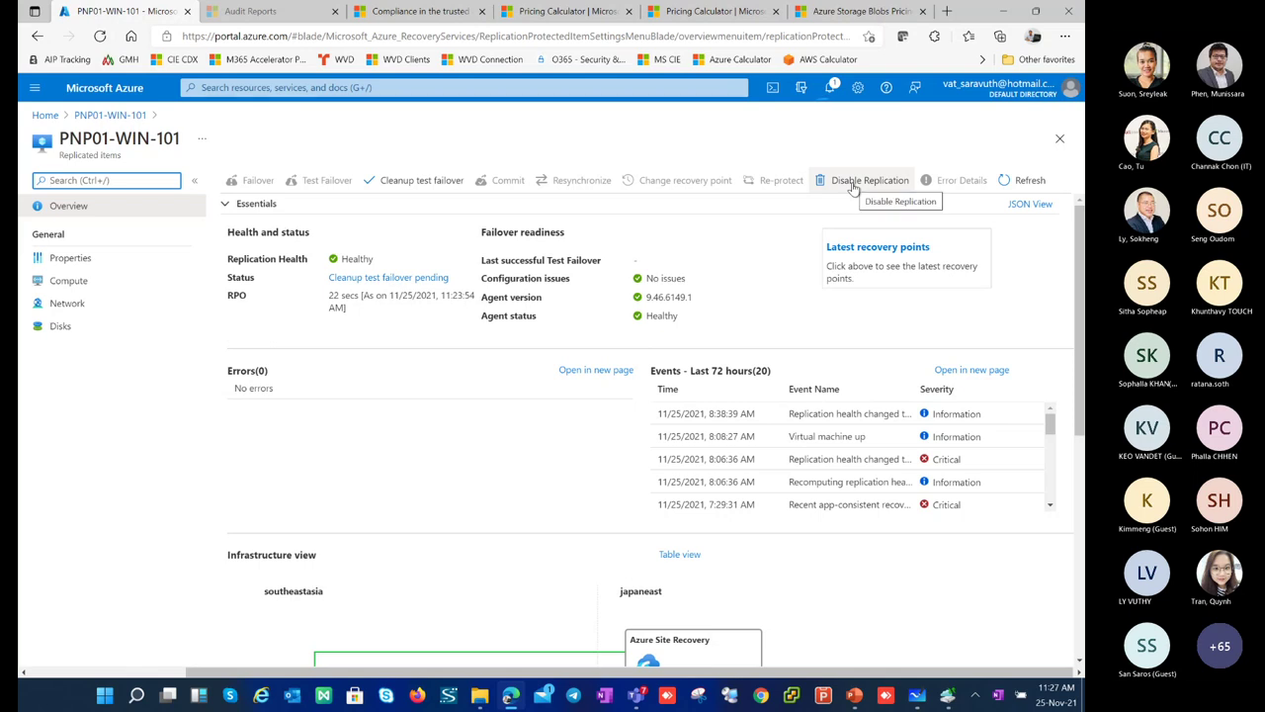
pyautogui.scroll(-2, 768, 452)
pyautogui.scroll(-2, 658, 588)
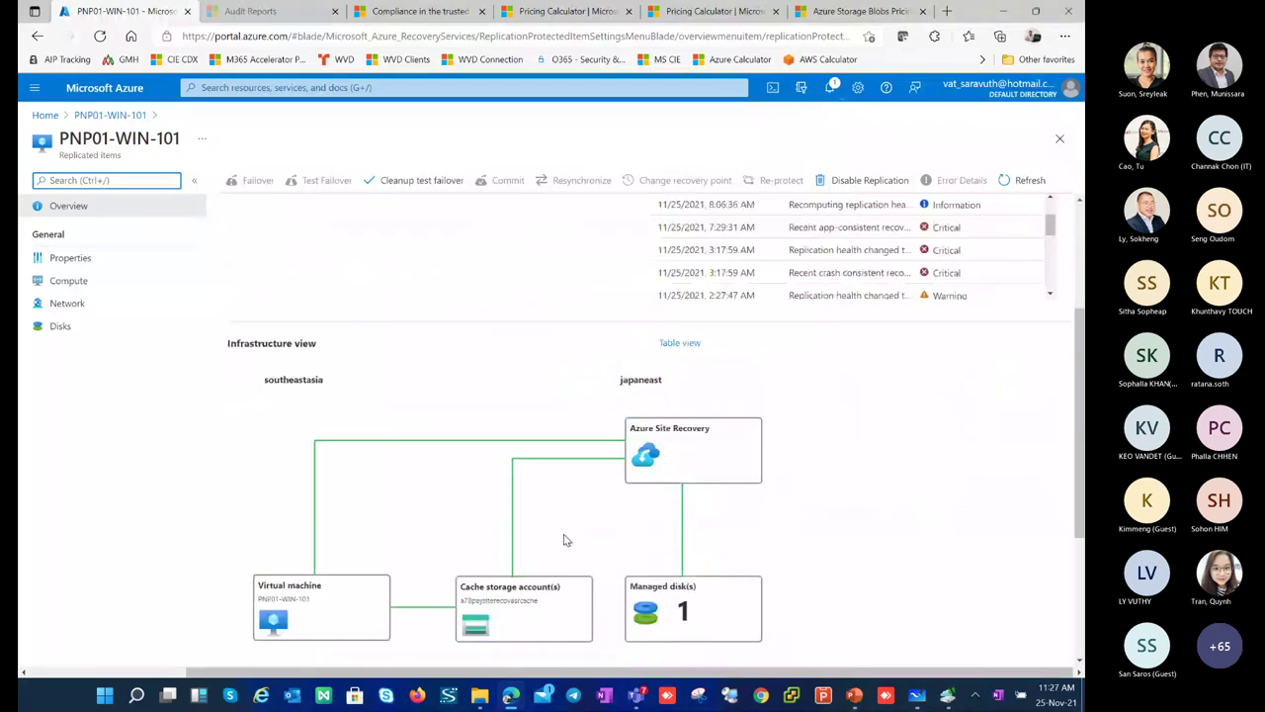
pyautogui.scroll(-3, 563, 539)
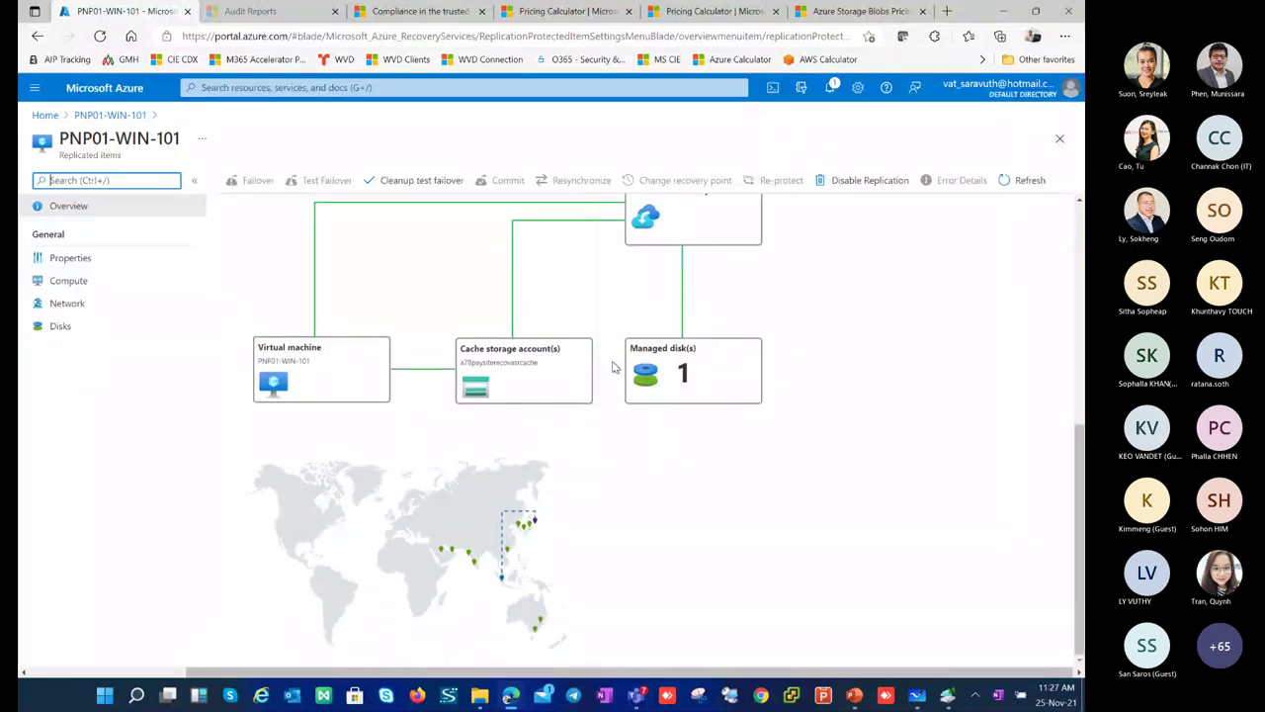
pyautogui.scroll(5, 613, 368)
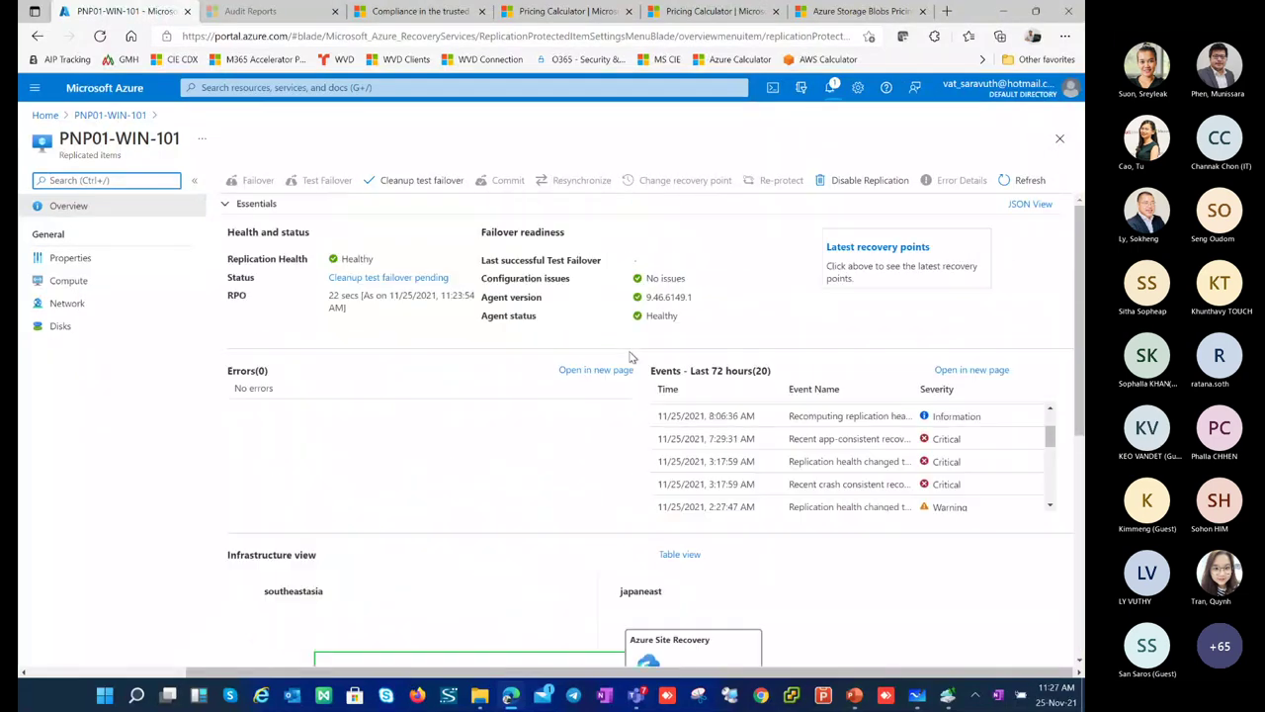
# Step: Clean up PNP01-WIN-101's test failover with the note "Happy", marking testing complete and deleting the test failover virtual machines
pyautogui.click(421, 182)
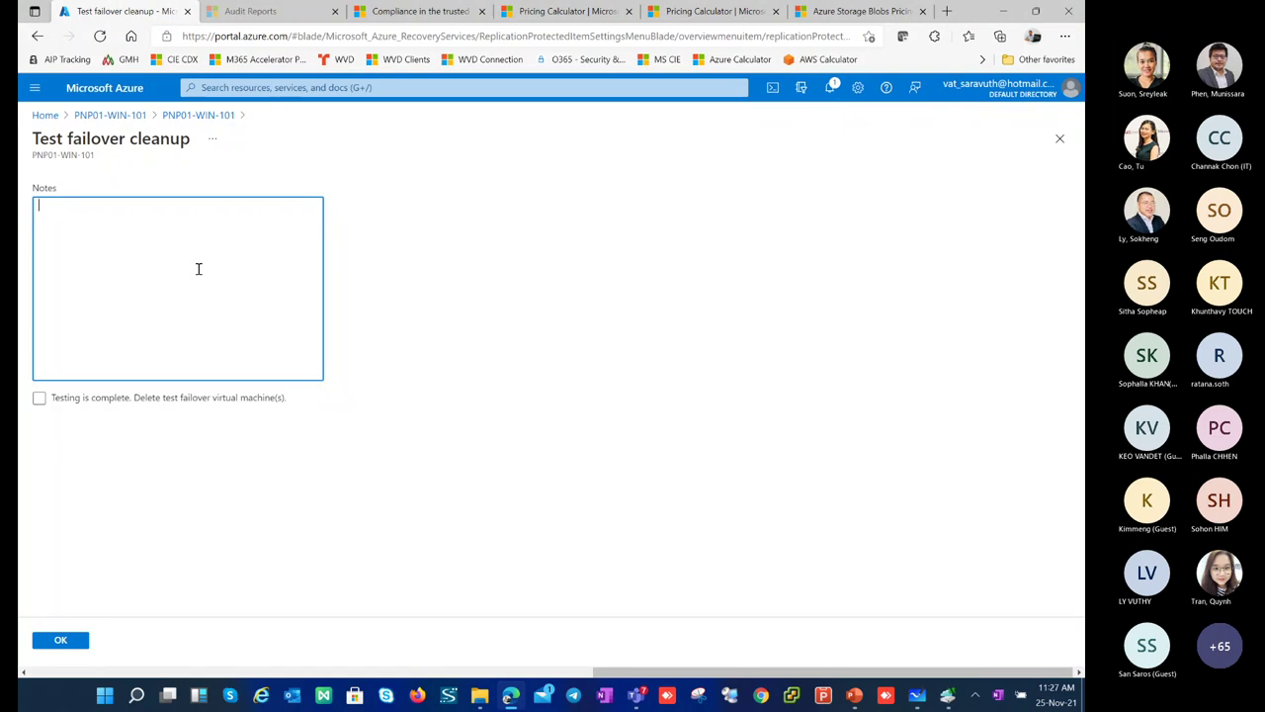
pyautogui.write('Happy')
pyautogui.click(87, 403)
pyautogui.click(88, 404)
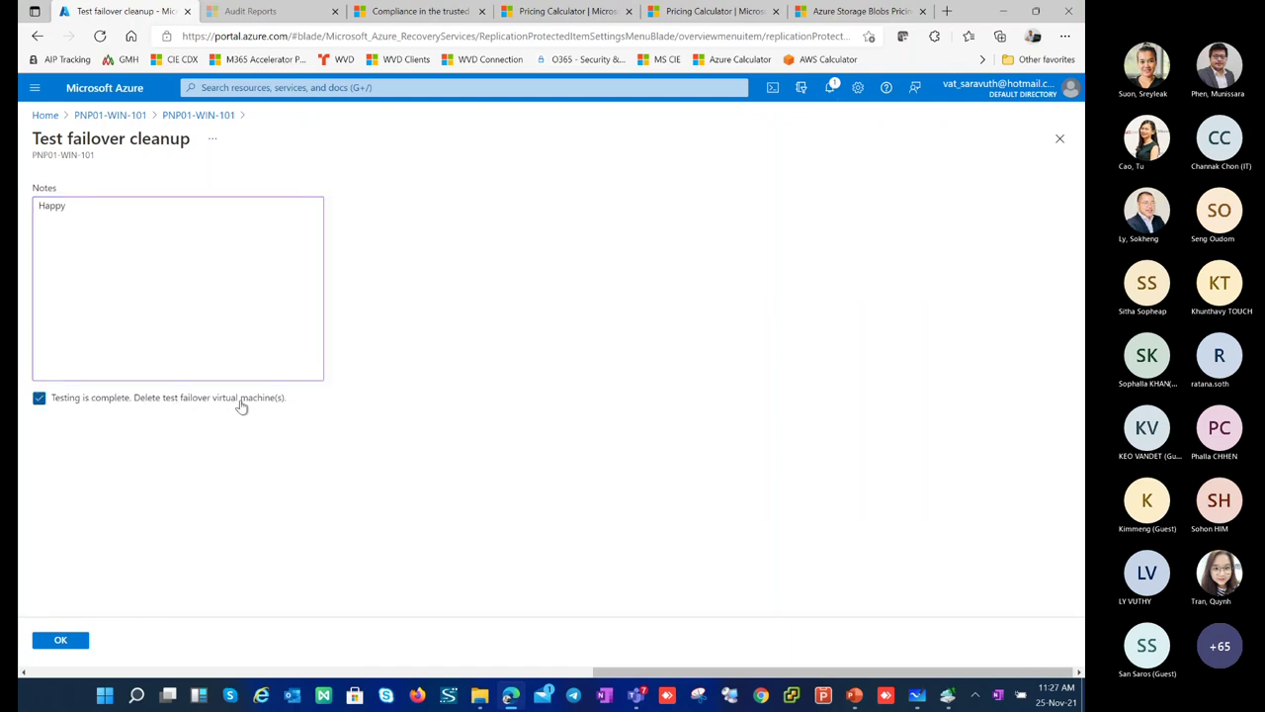
pyautogui.click(59, 640)
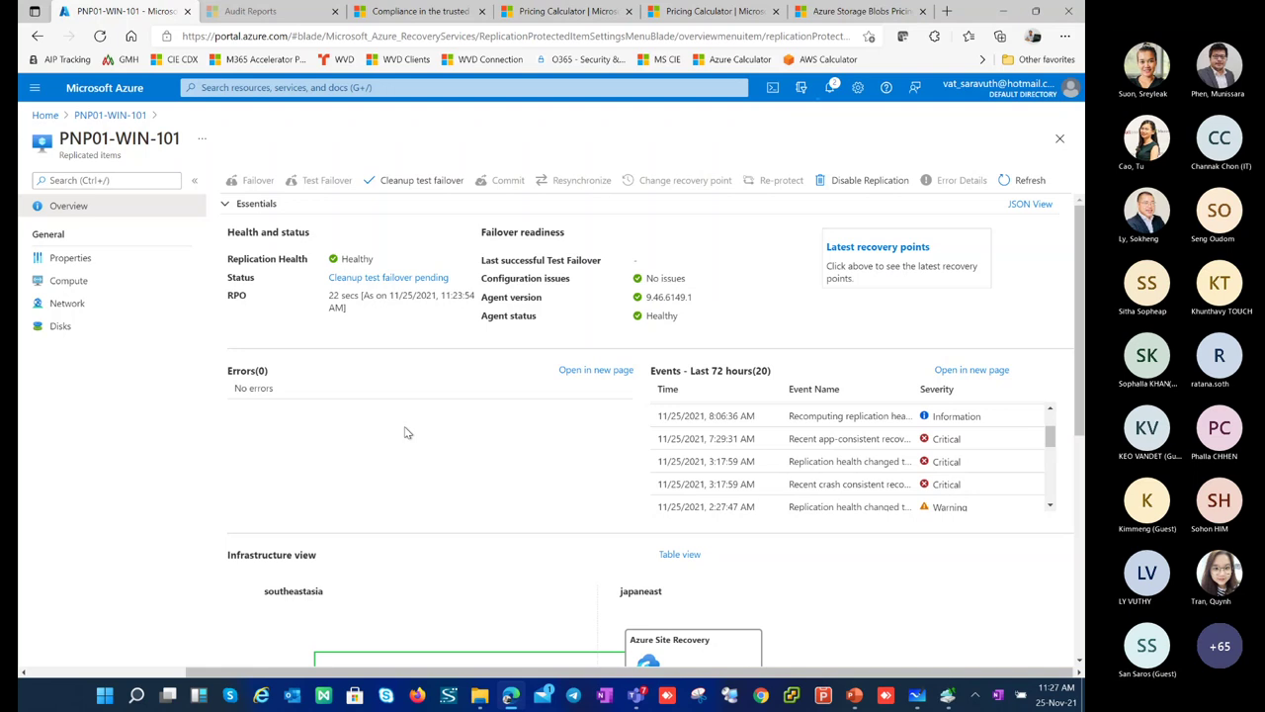
# Step: Return to the PNP01-WIN-101 virtual machine page and look through its Settings and Operations options
pyautogui.click(111, 115)
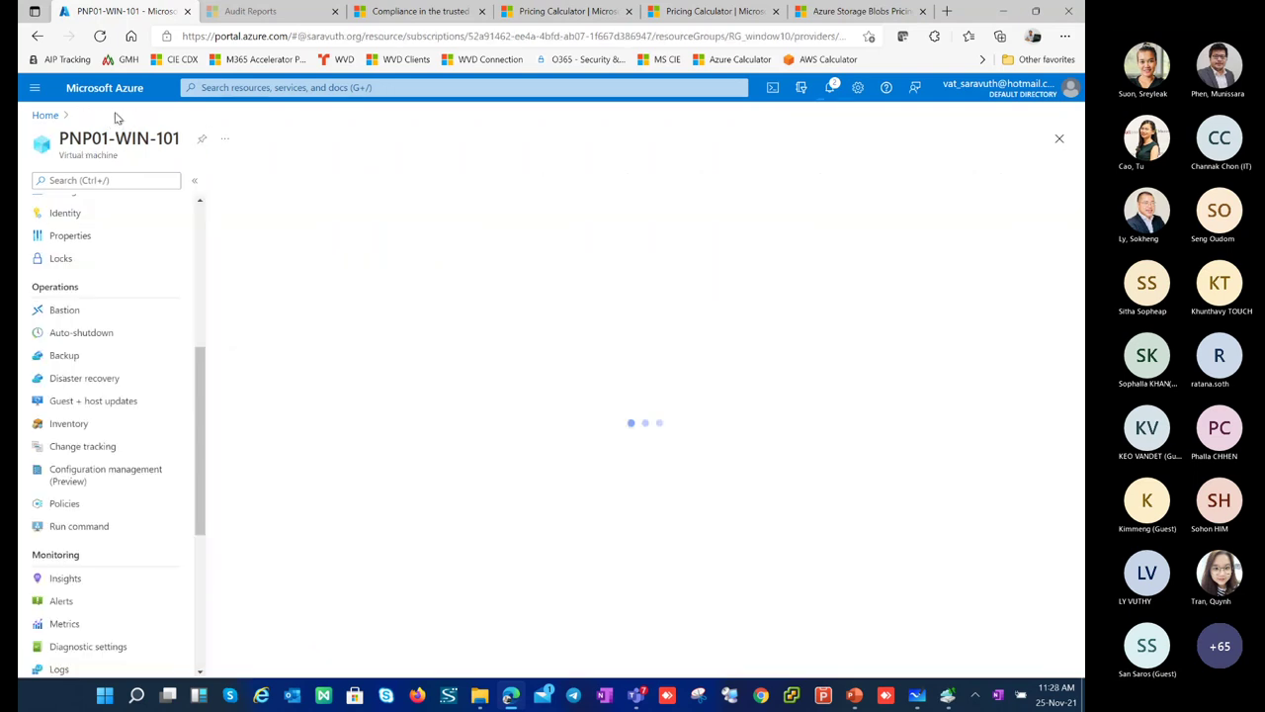
pyautogui.scroll(5, 142, 265)
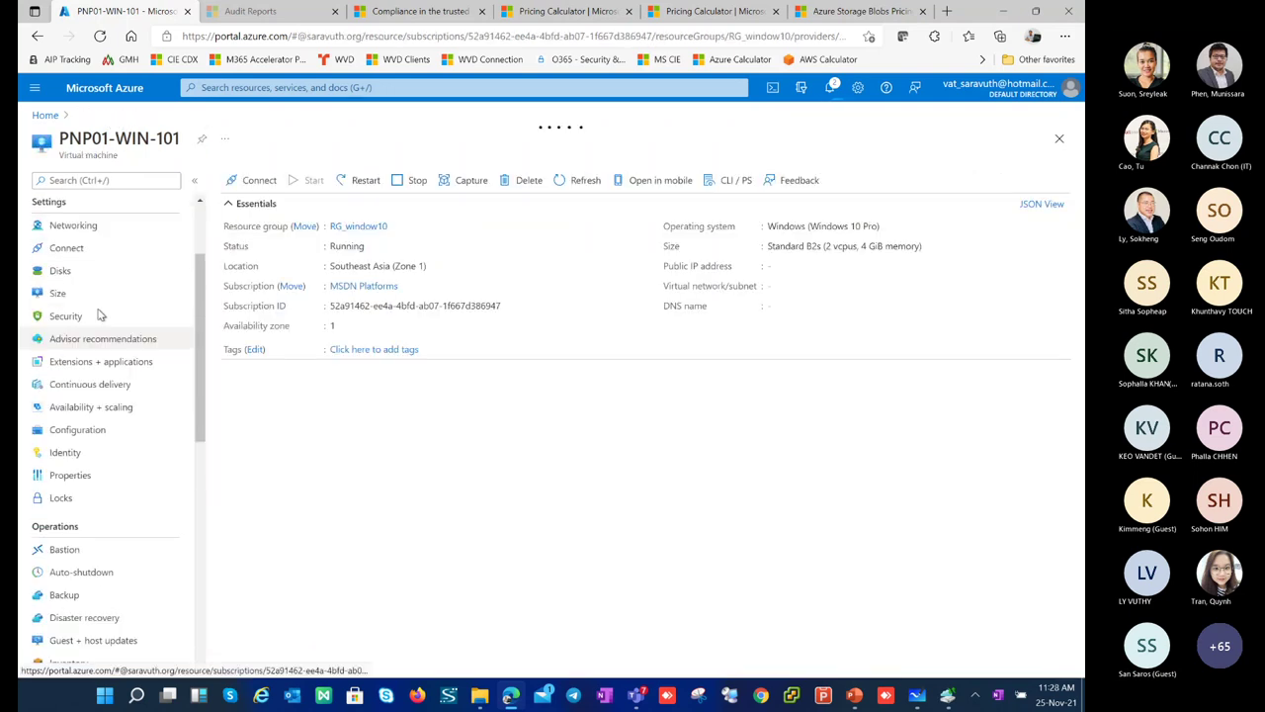
pyautogui.scroll(-4, 95, 356)
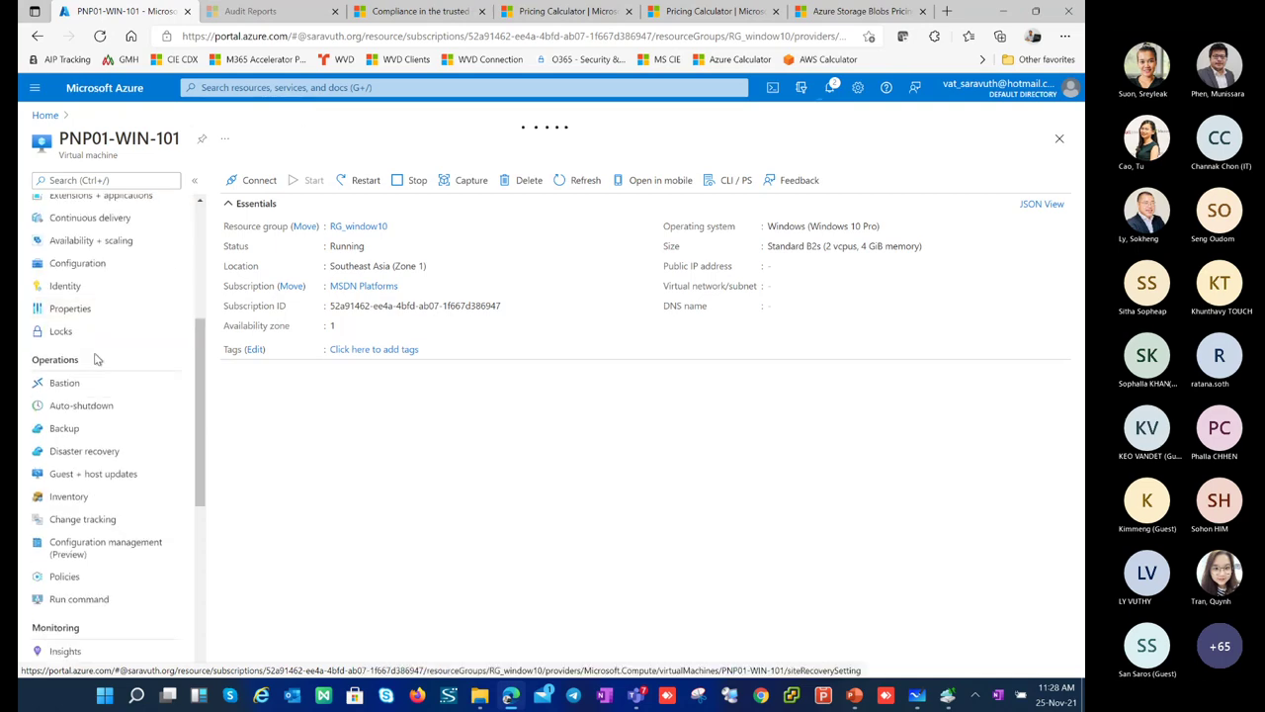
pyautogui.scroll(5, 95, 360)
# Step: Open the W2022-DEMO1 virtual machine from the portal's Home page and view its Boot diagnostics
pyautogui.click(45, 116)
pyautogui.click(199, 330)
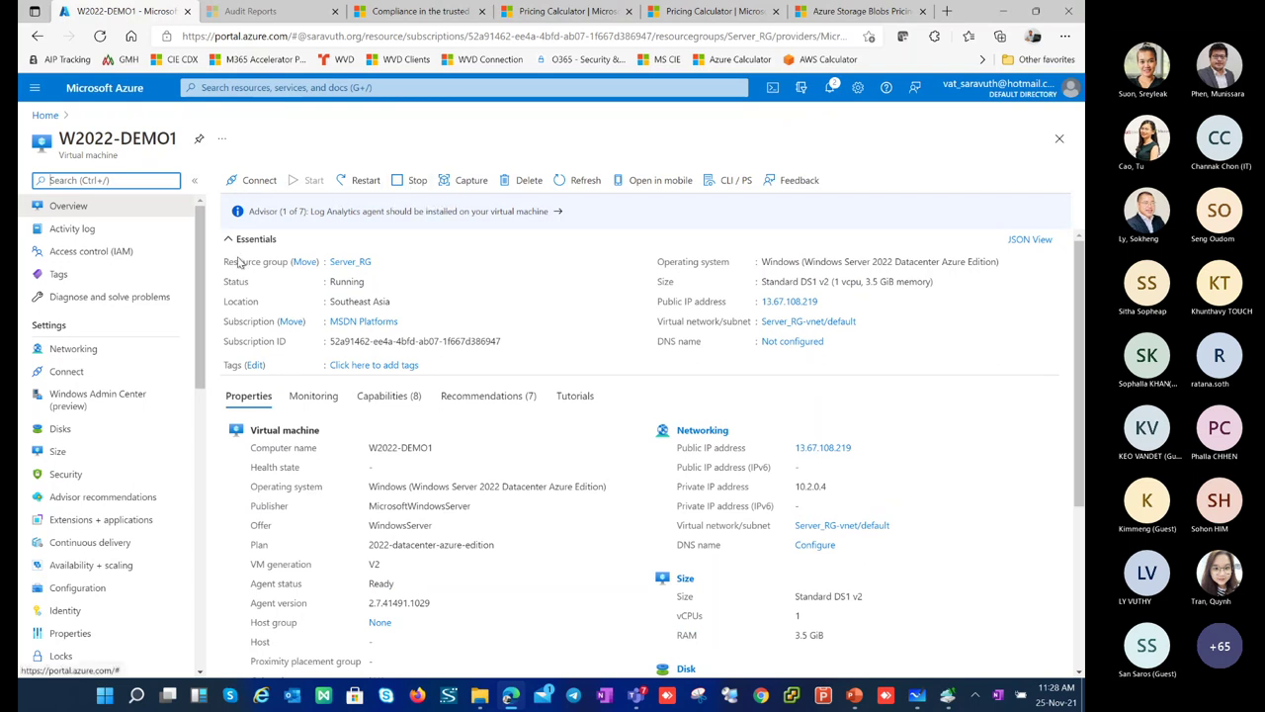
pyautogui.scroll(-3, 225, 290)
pyautogui.scroll(-5, 109, 484)
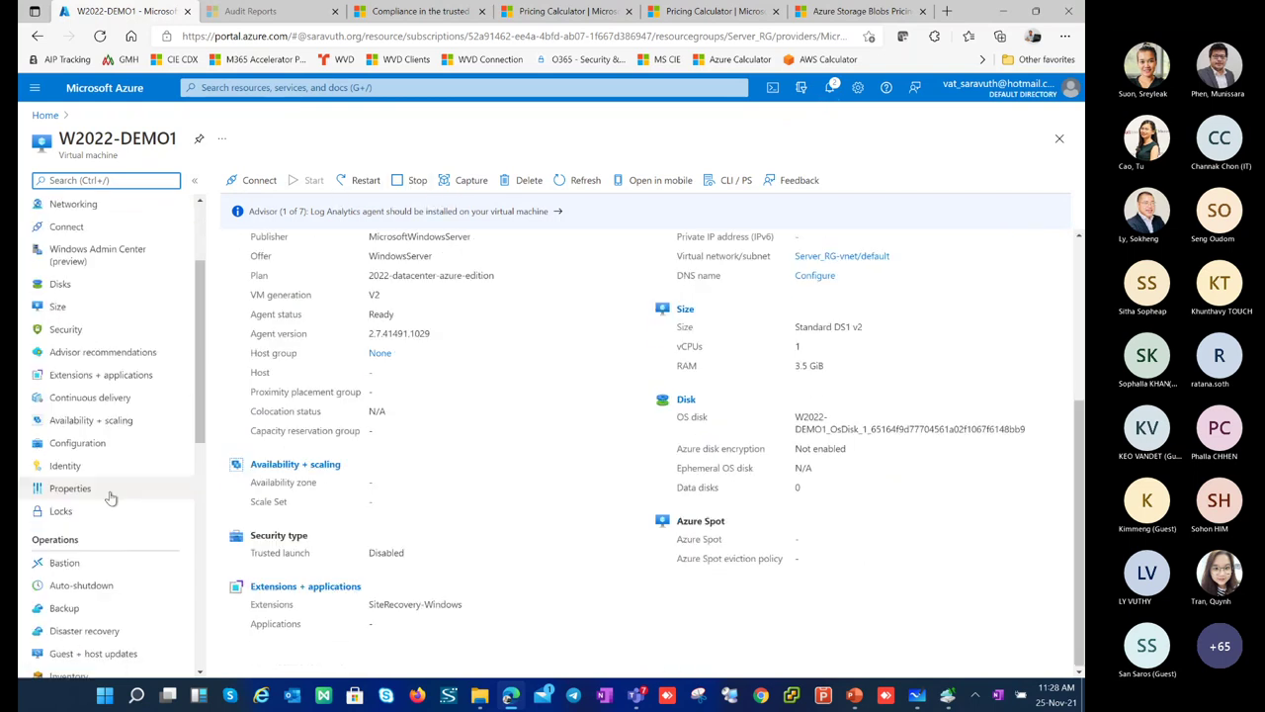
pyautogui.click(99, 607)
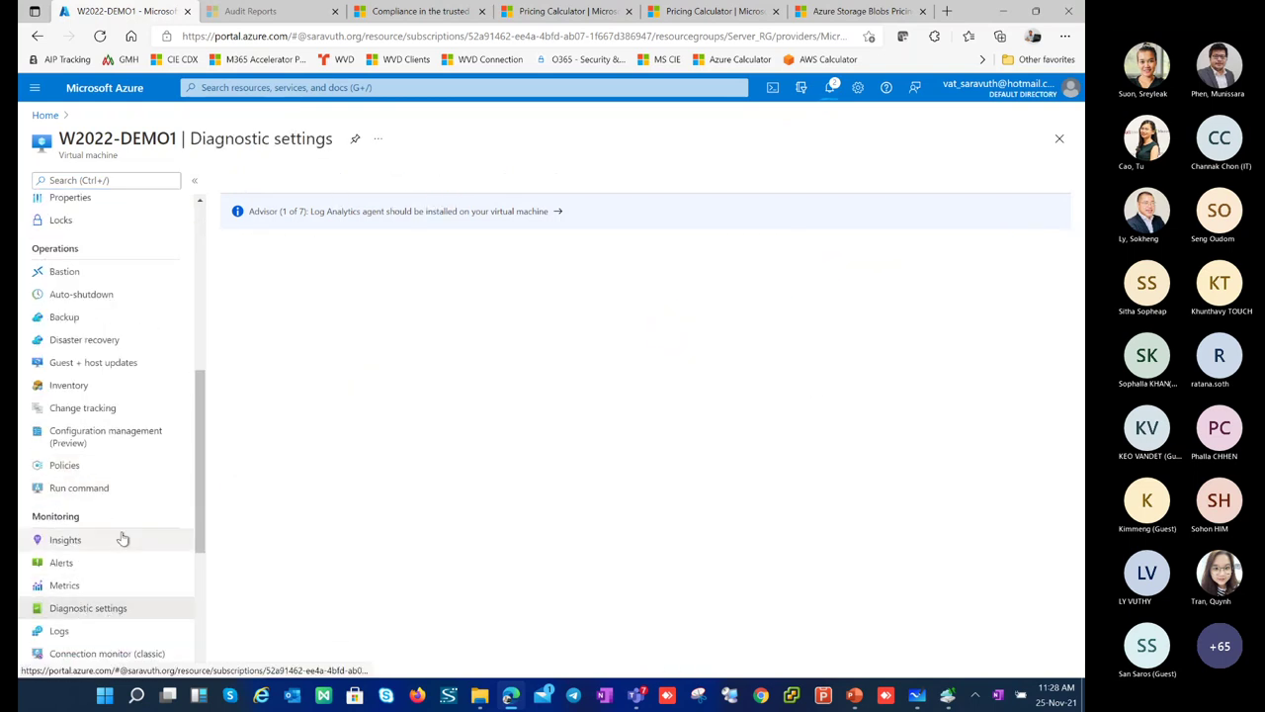
pyautogui.scroll(-3, 134, 539)
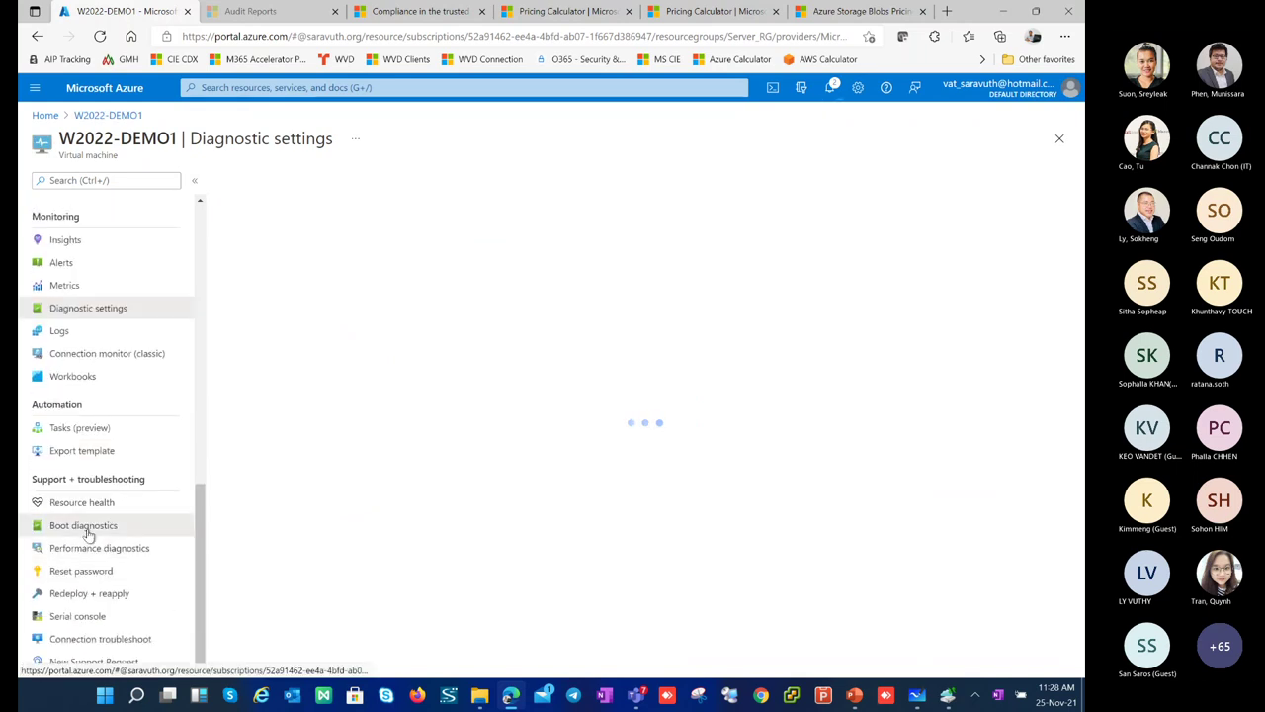
pyautogui.click(85, 526)
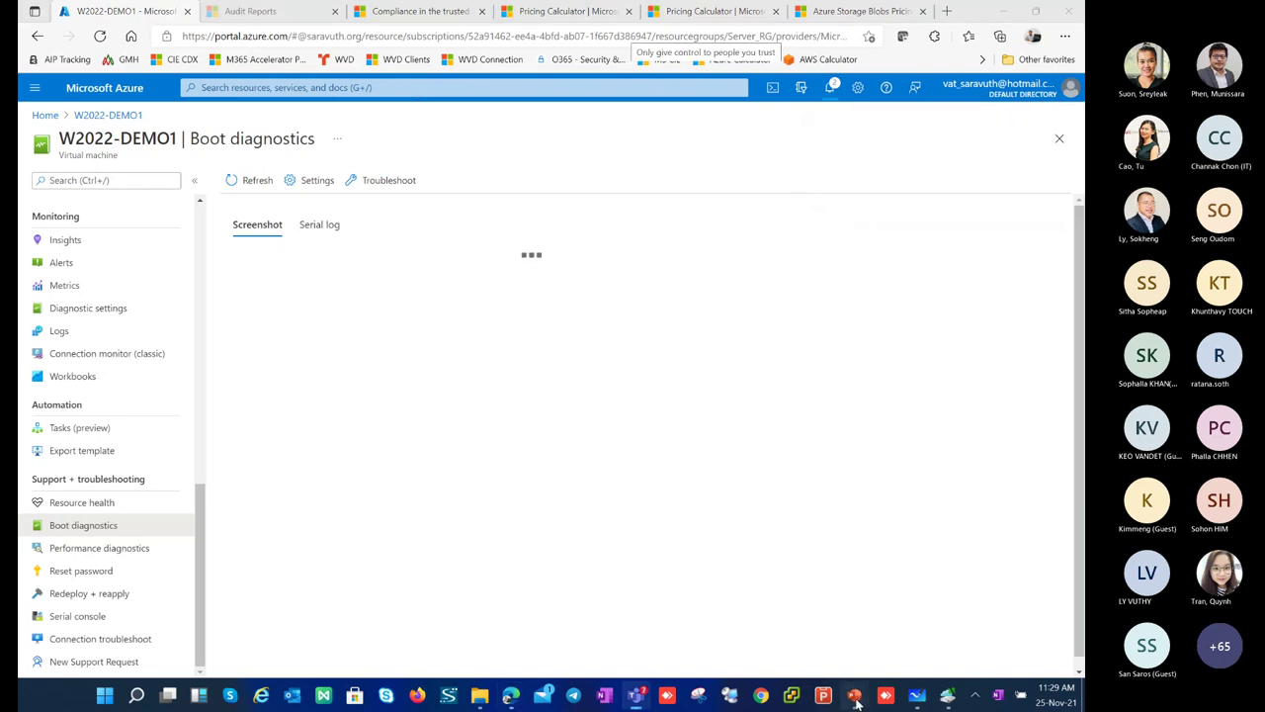
# Step: Switch to the PowerPoint failover slide and point out the shaded Azure DR servers and the on-premise Domain Controller by selecting them
pyautogui.moveTo(856, 697)
pyautogui.click(734, 635)
pyautogui.scroll(3, 138, 348)
pyautogui.scroll(-4, 139, 348)
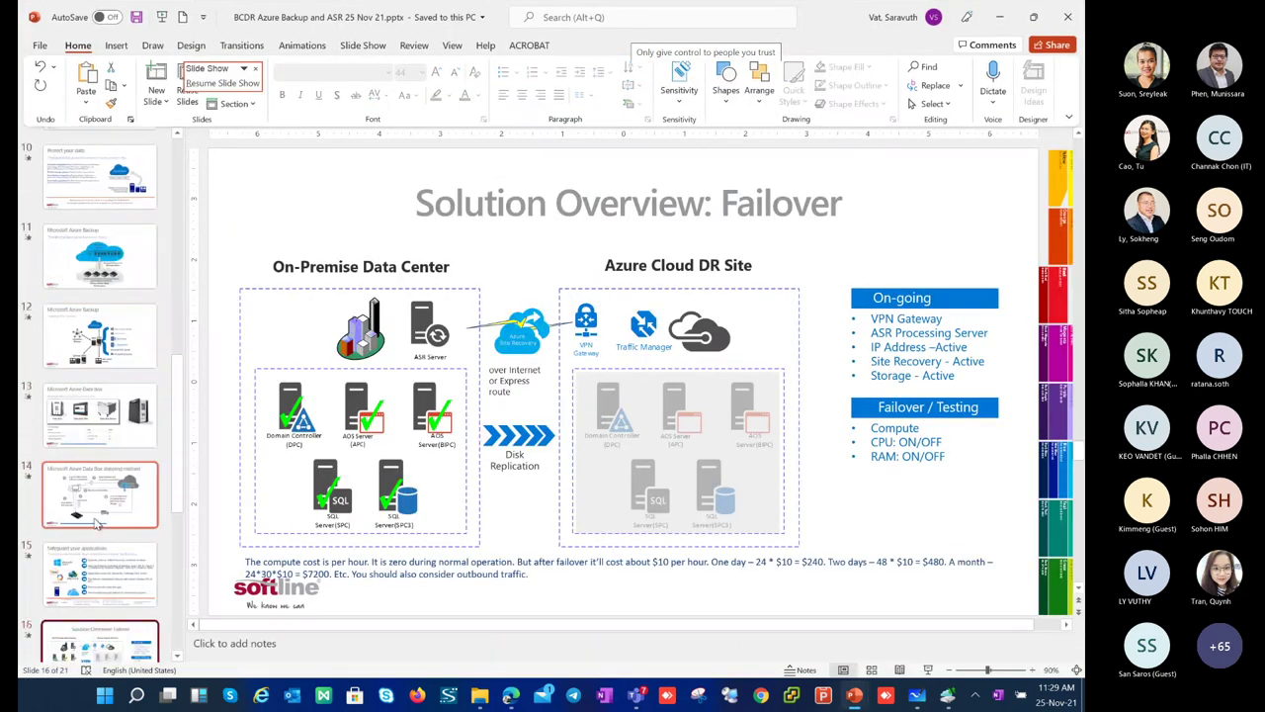
pyautogui.click(608, 420)
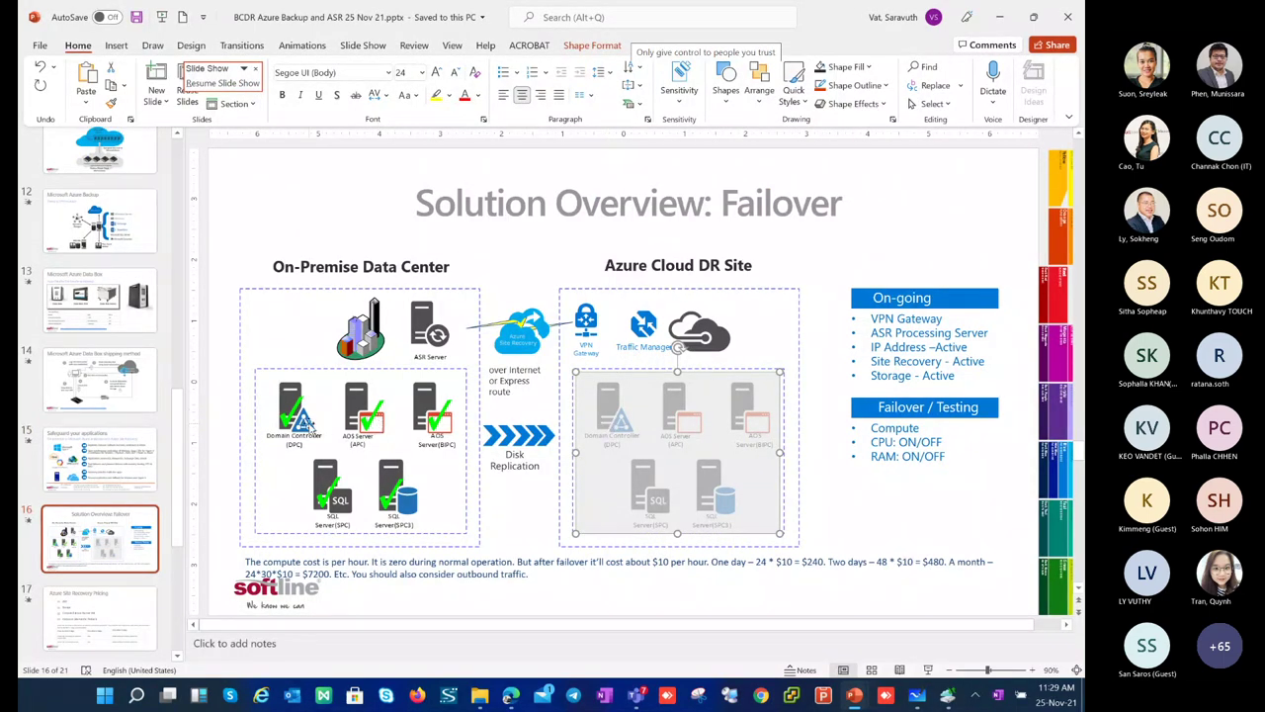
pyautogui.click(309, 425)
pyautogui.click(309, 423)
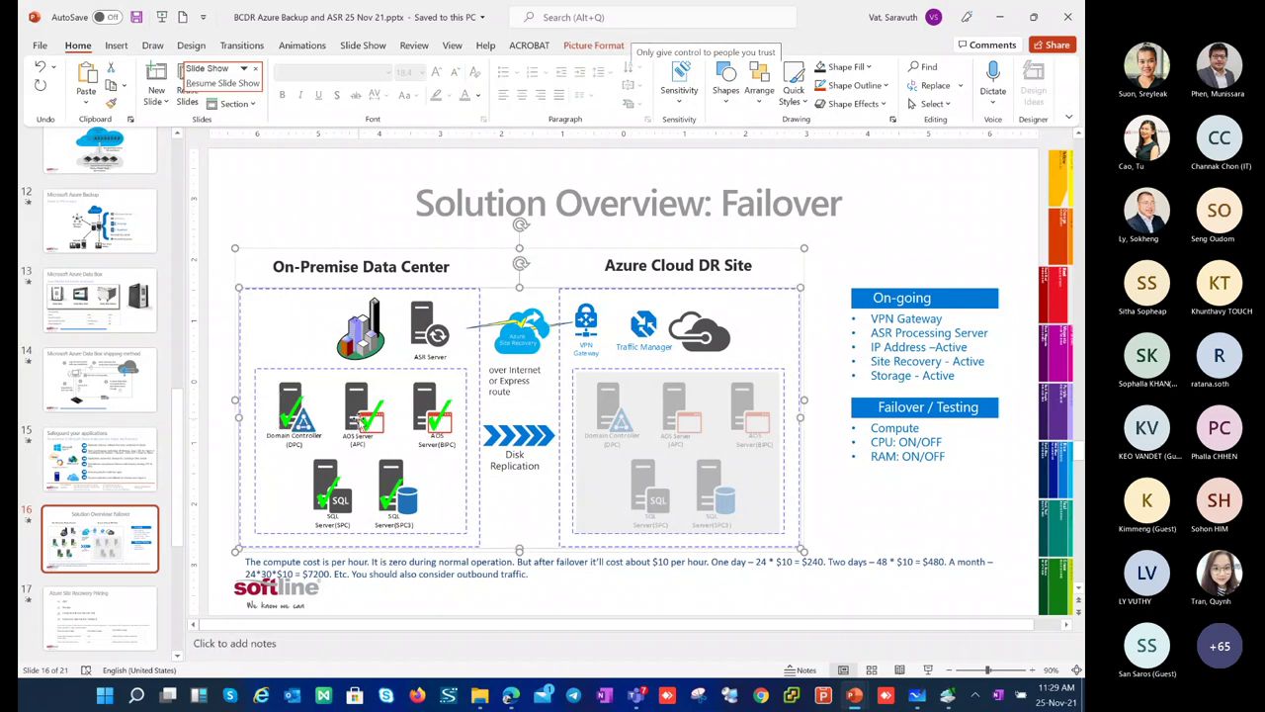
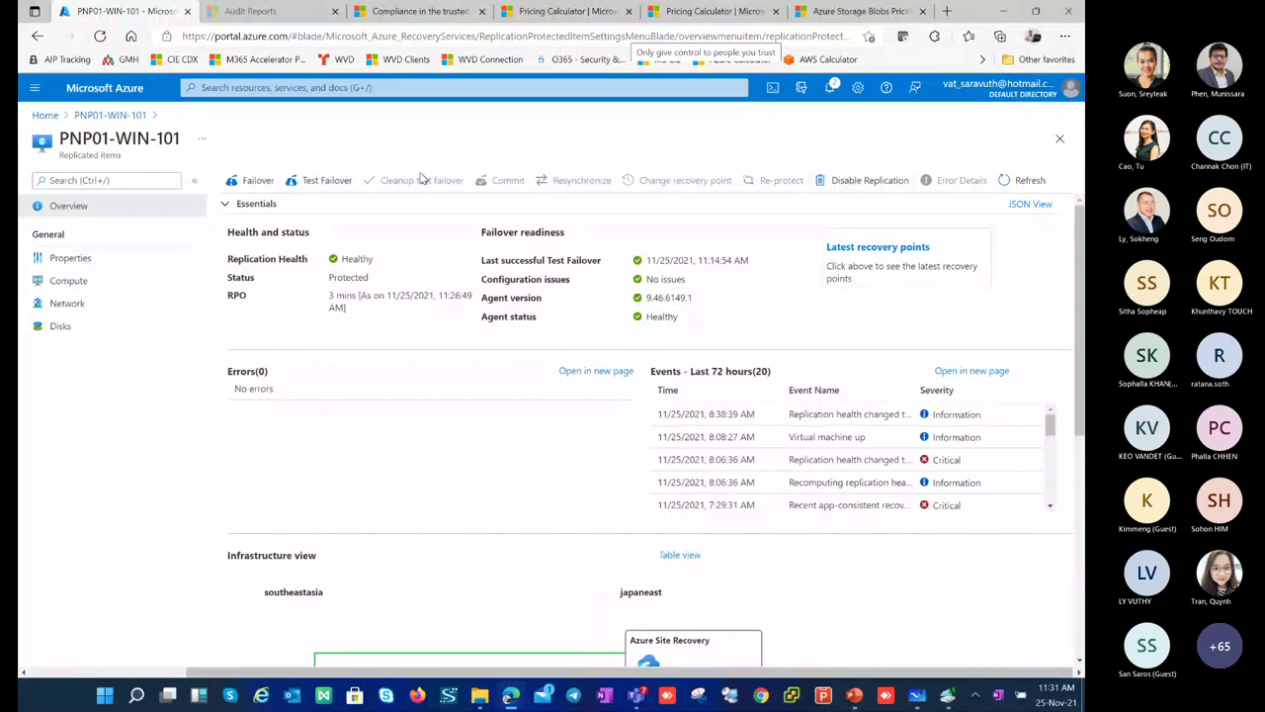
# Step: Start a failover of PNP01-WIN-101 using the Latest (lowest RPO) recovery point, keeping shutdown of the machine before failover enabled
pyautogui.click(254, 182)
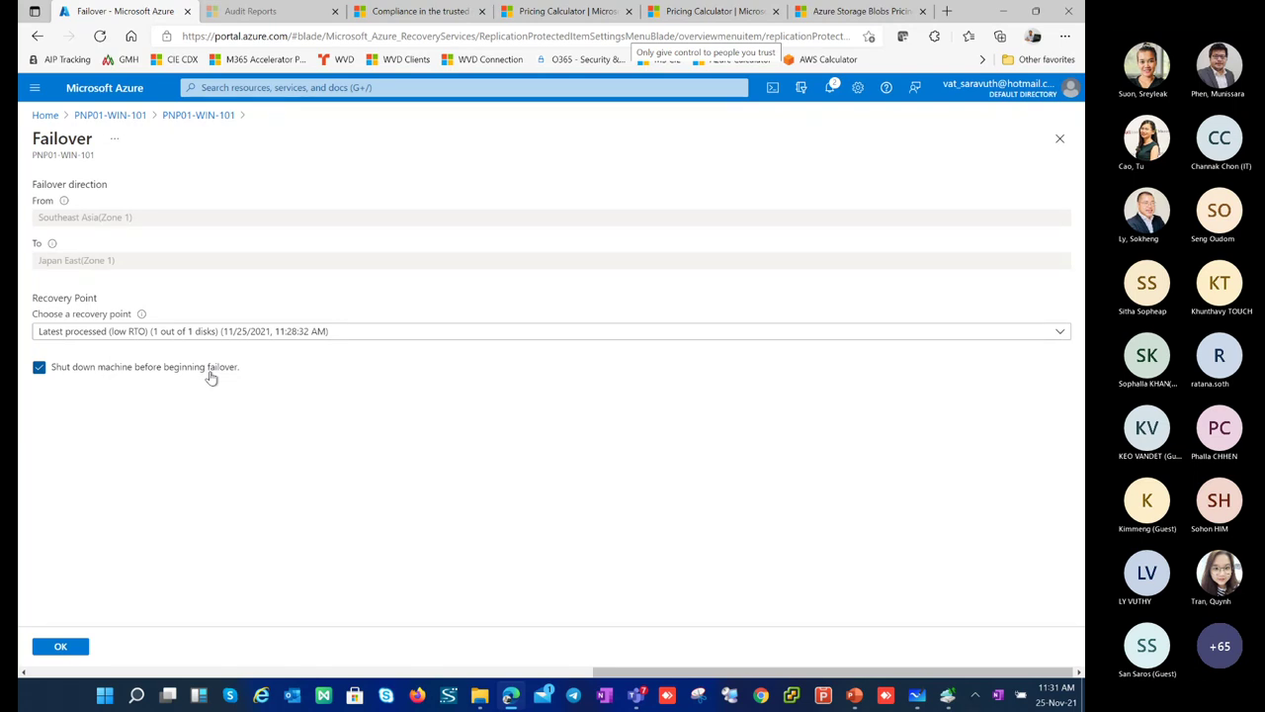
pyautogui.click(206, 334)
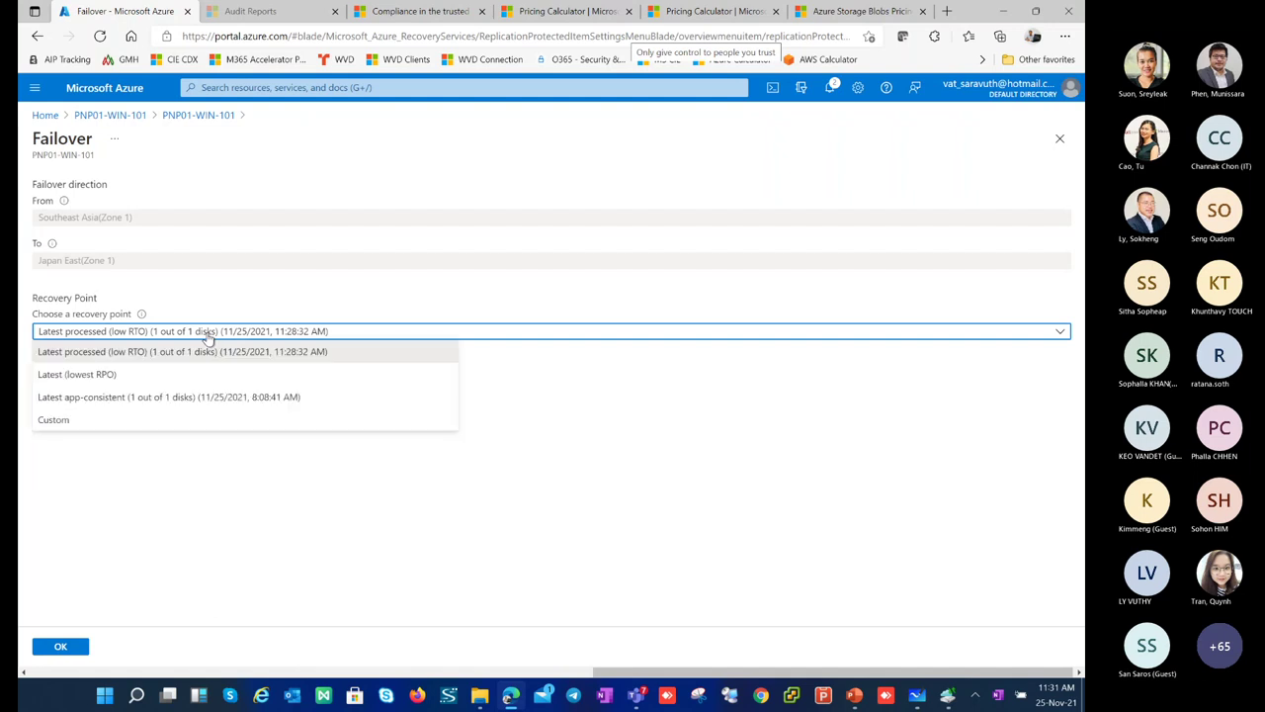
pyautogui.click(184, 500)
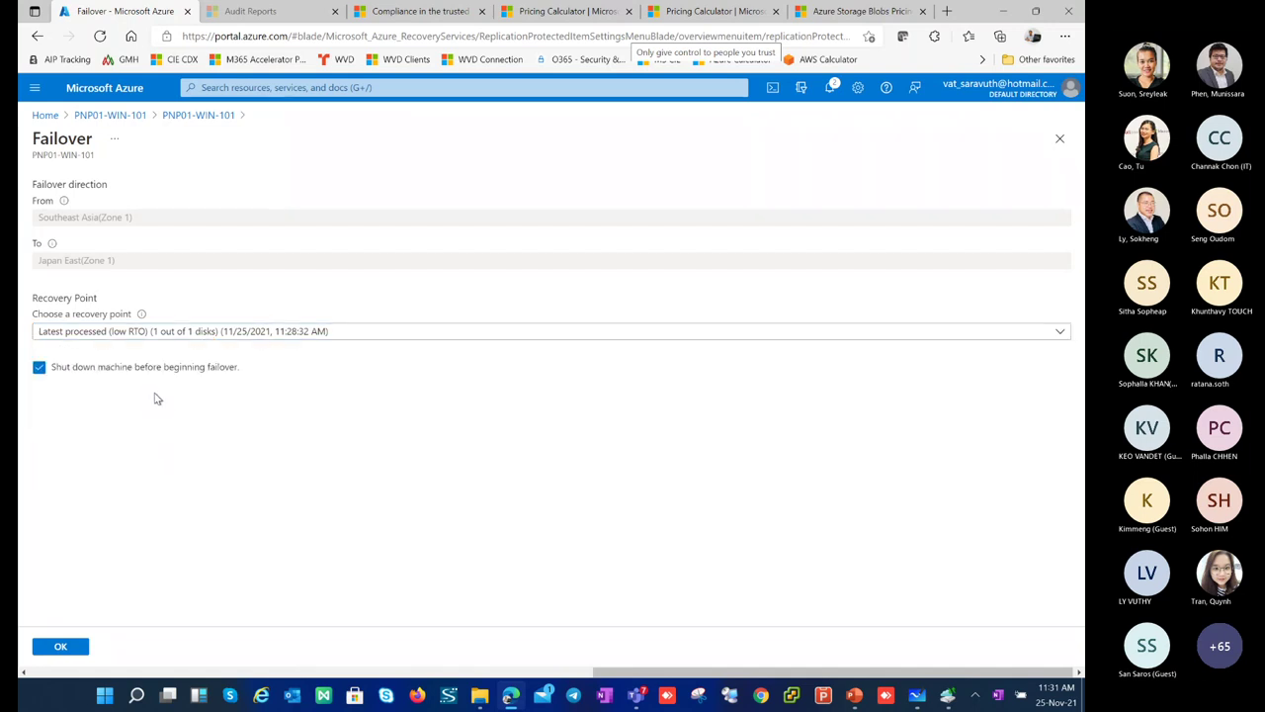
pyautogui.click(182, 336)
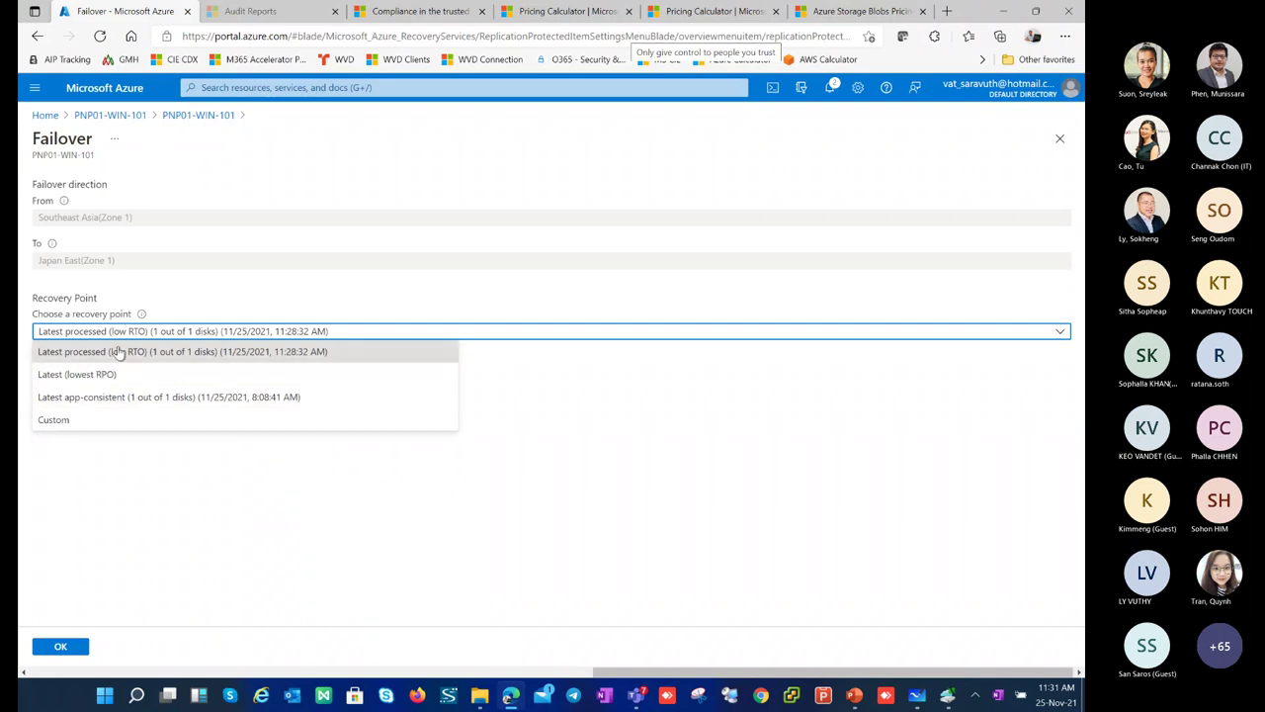
pyautogui.click(103, 373)
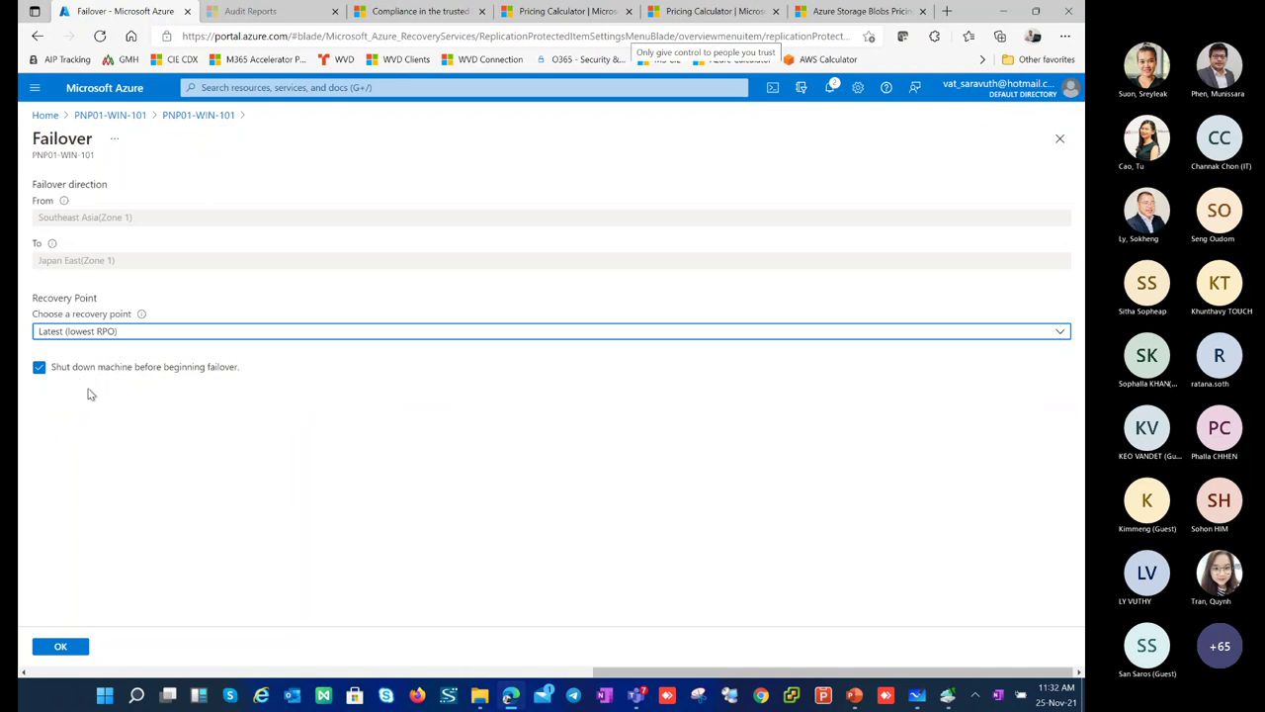
pyautogui.click(61, 647)
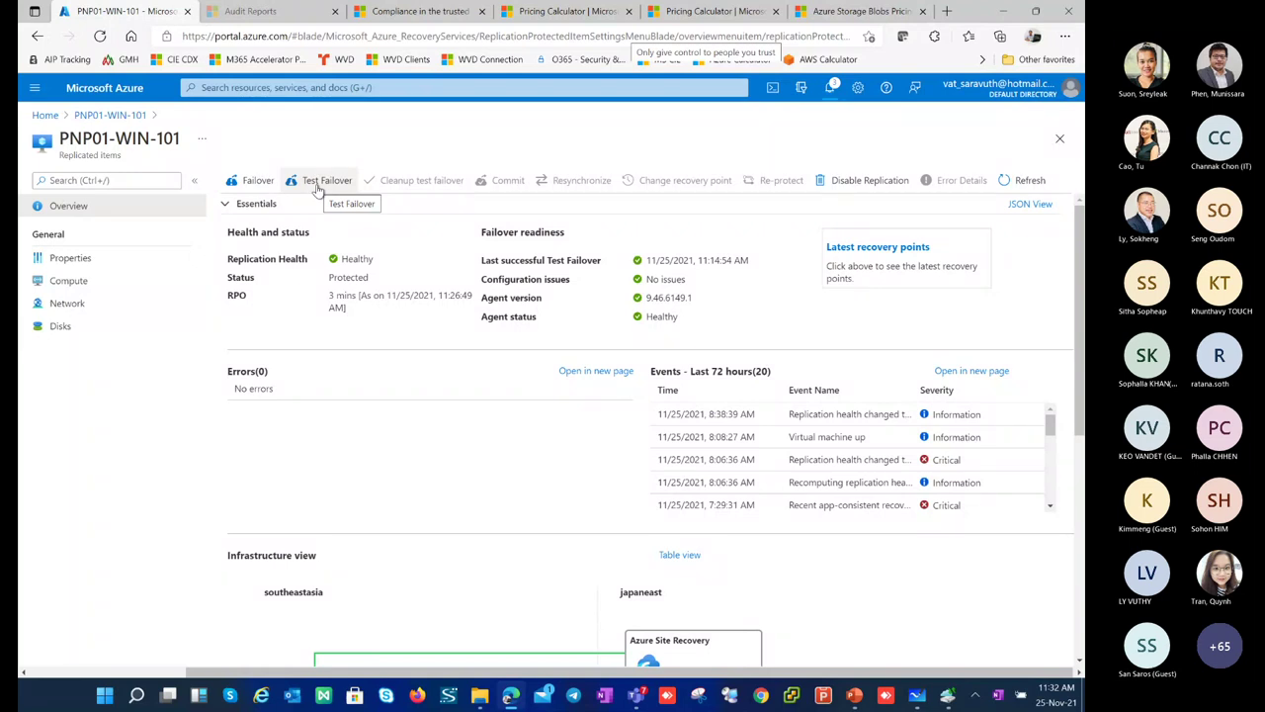
# Step: Review the southeastasia-to-japaneast infrastructure diagram and map on PNP01-WIN-101's replicated item overview
pyautogui.scroll(-2, 421, 477)
pyautogui.scroll(-2, 421, 478)
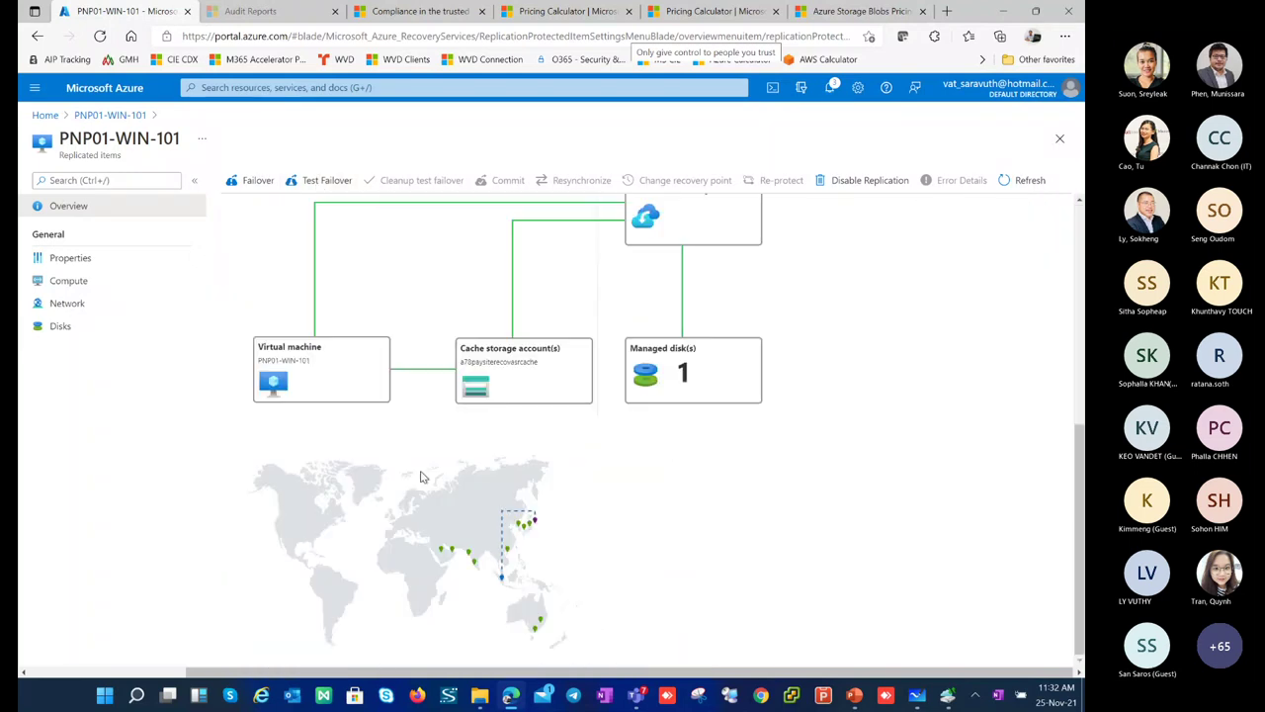
pyautogui.scroll(3, 421, 478)
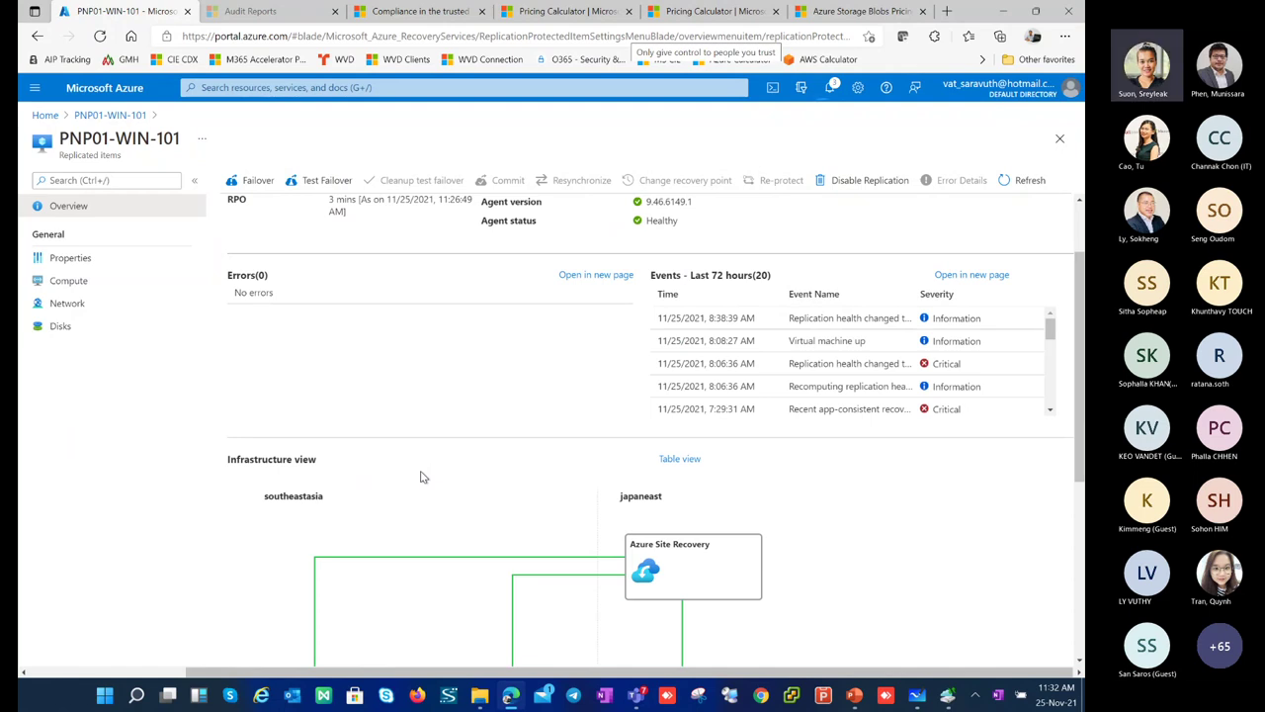
pyautogui.scroll(1, 421, 477)
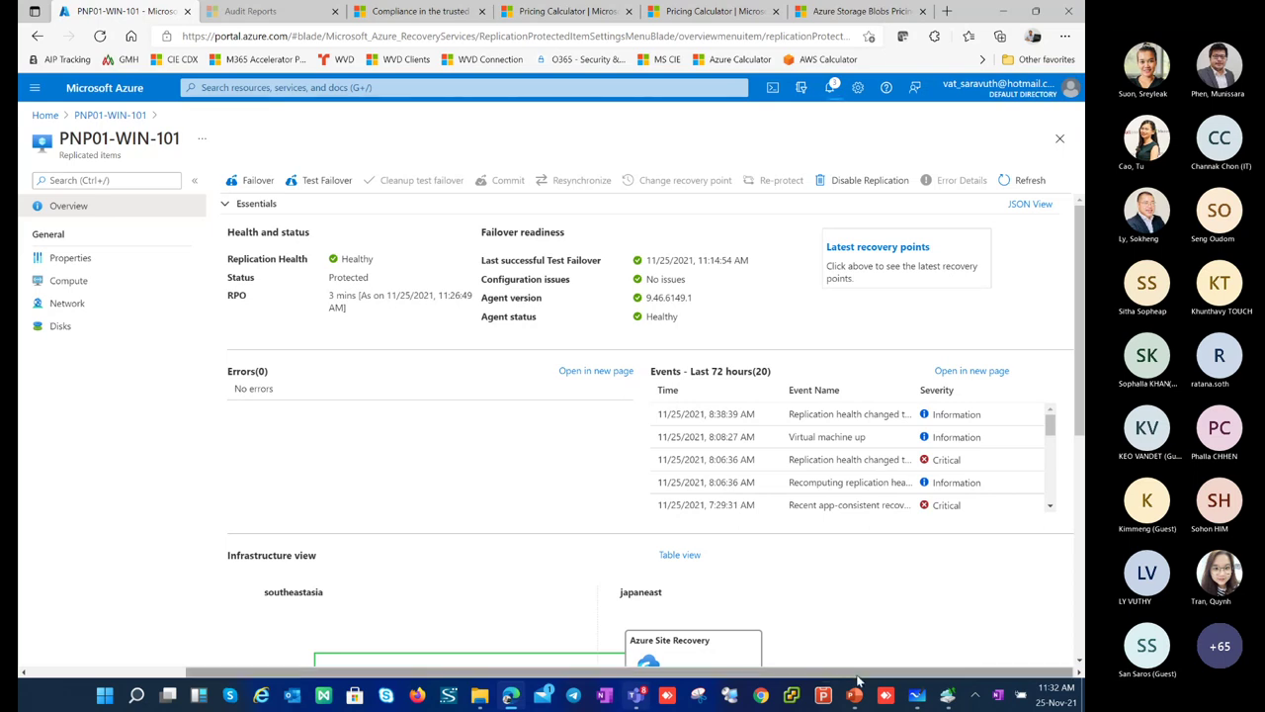
# Step: Review the VPN Gateway entry in the Pricing Calculator estimate, including the notes on Site to Site and Point to Site tunnels
pyautogui.moveTo(513, 702)
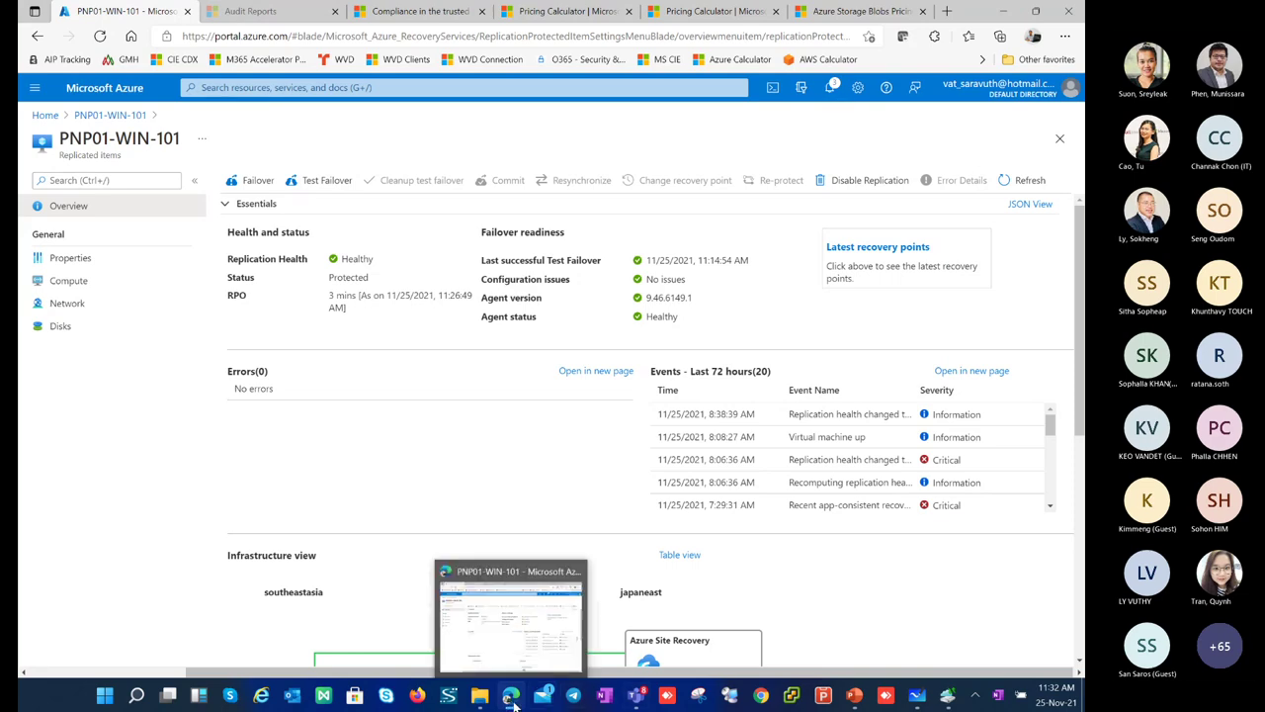
pyautogui.click(705, 11)
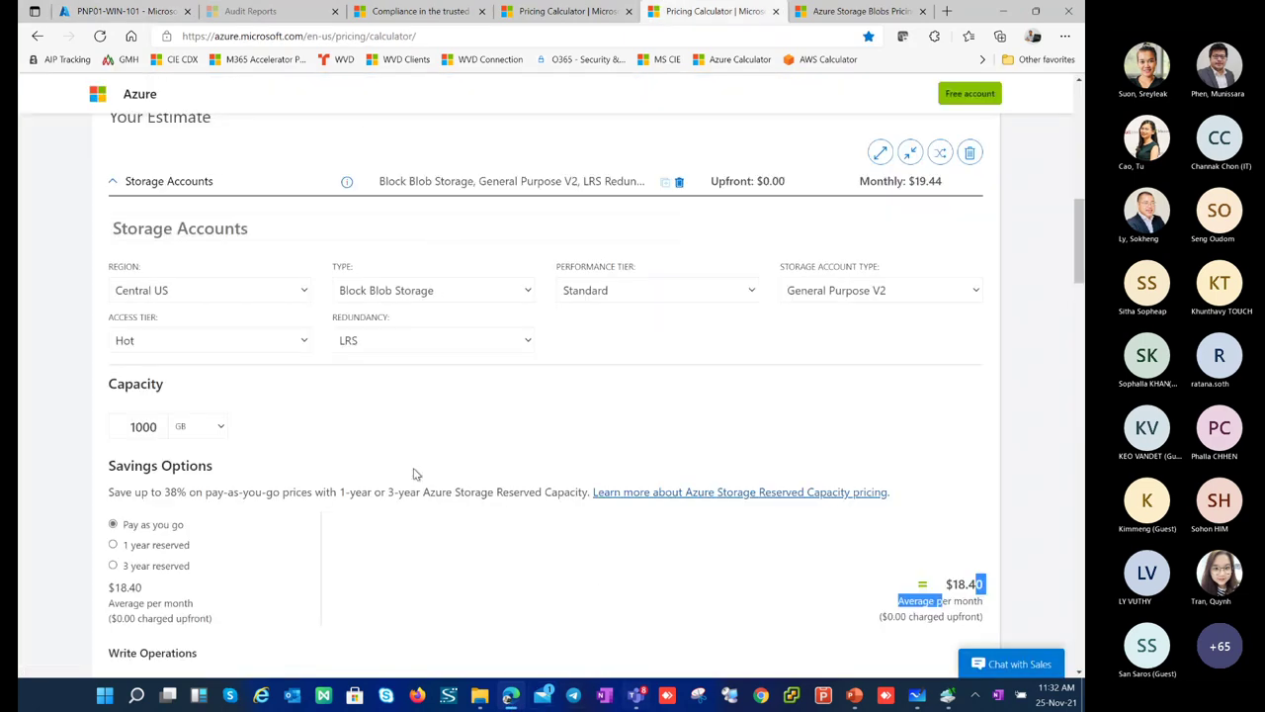
pyautogui.scroll(6, 416, 472)
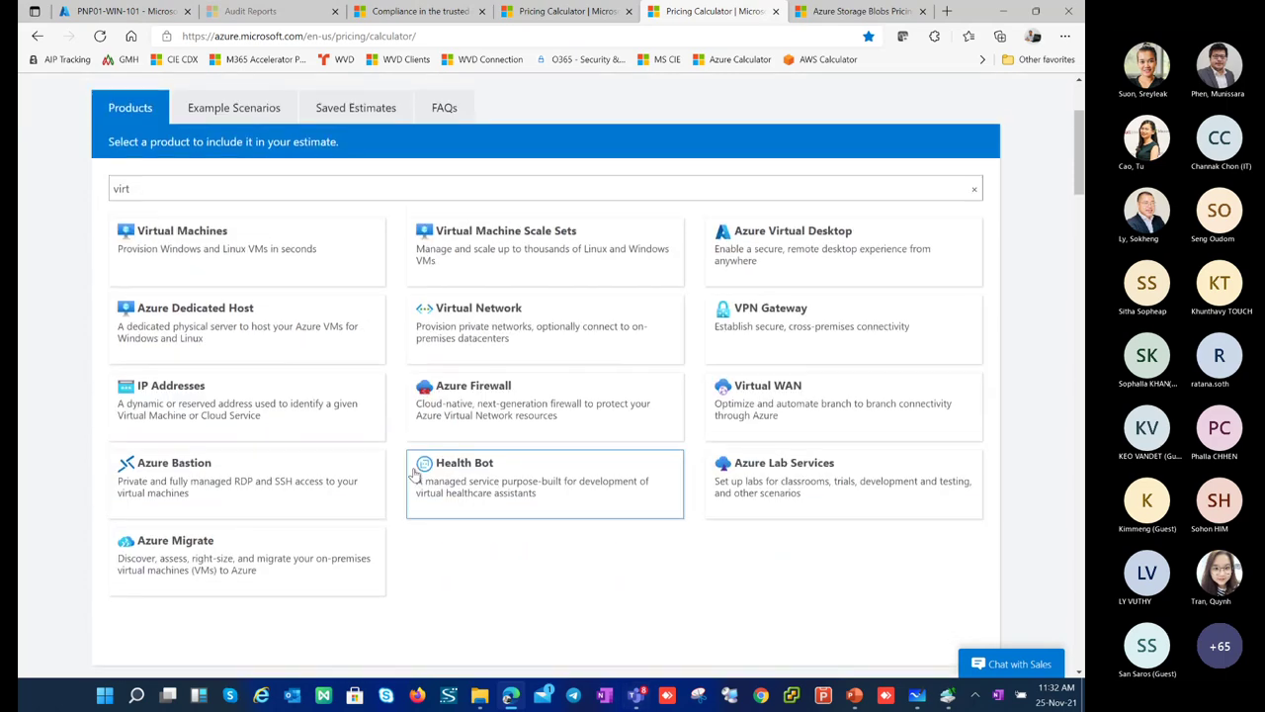
pyautogui.scroll(-10, 416, 475)
pyautogui.scroll(-5, 415, 474)
pyautogui.scroll(2, 405, 460)
pyautogui.click(172, 293)
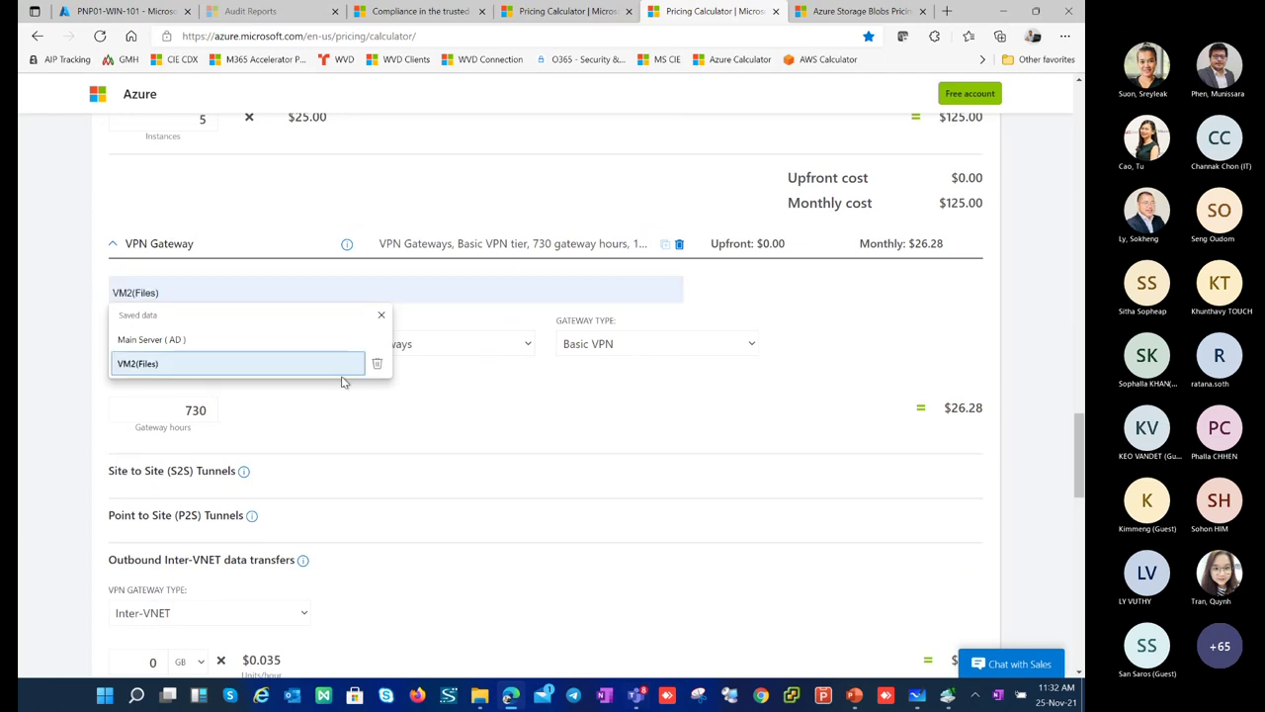
pyautogui.click(447, 399)
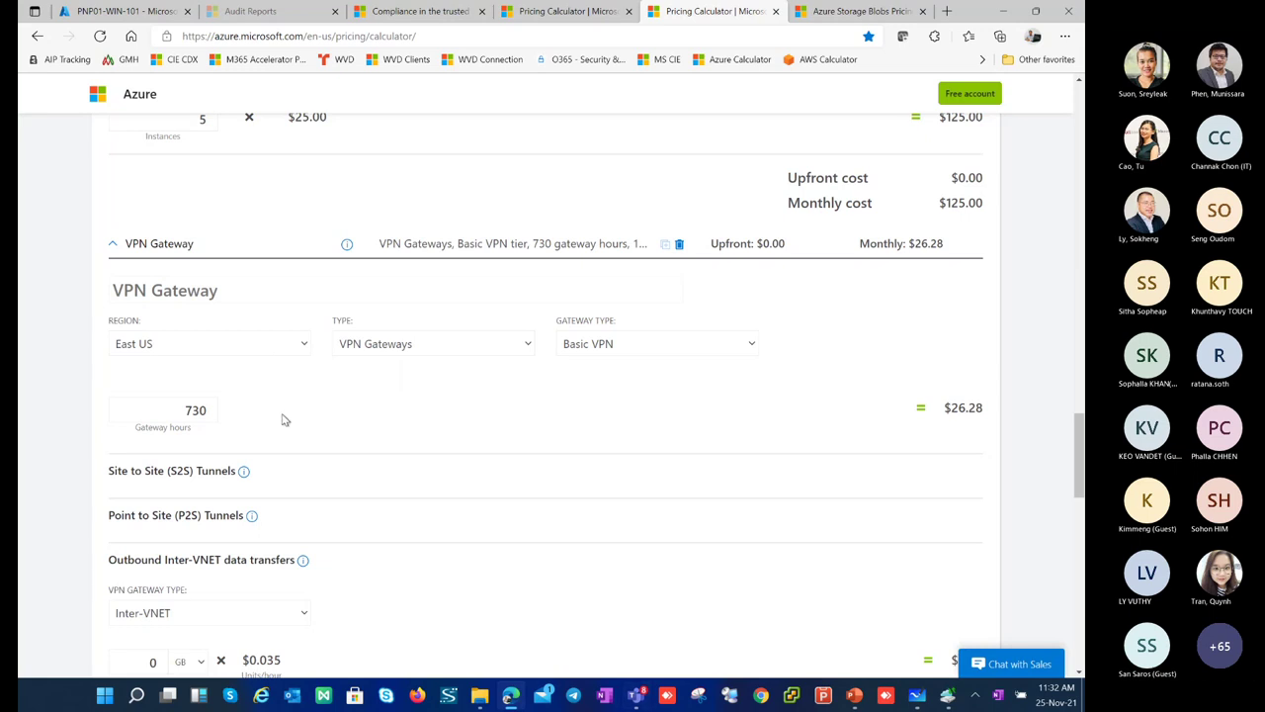
pyautogui.scroll(-1, 198, 419)
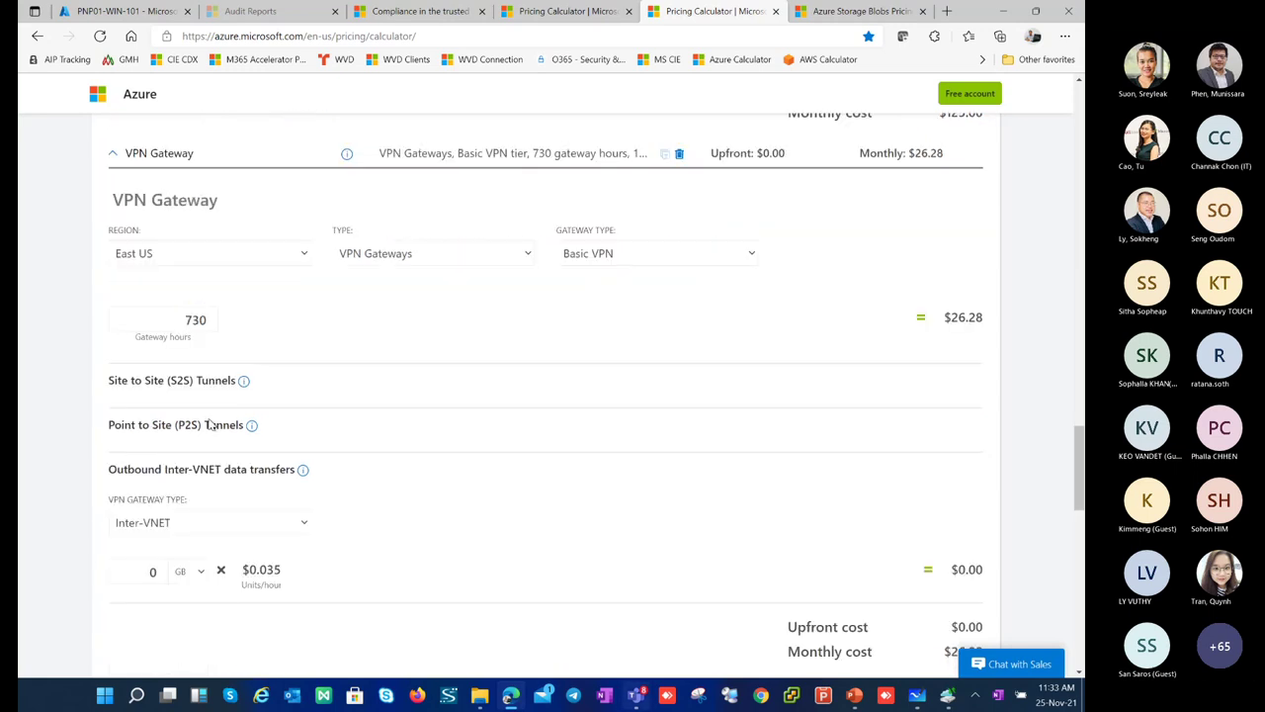
pyautogui.moveTo(243, 385)
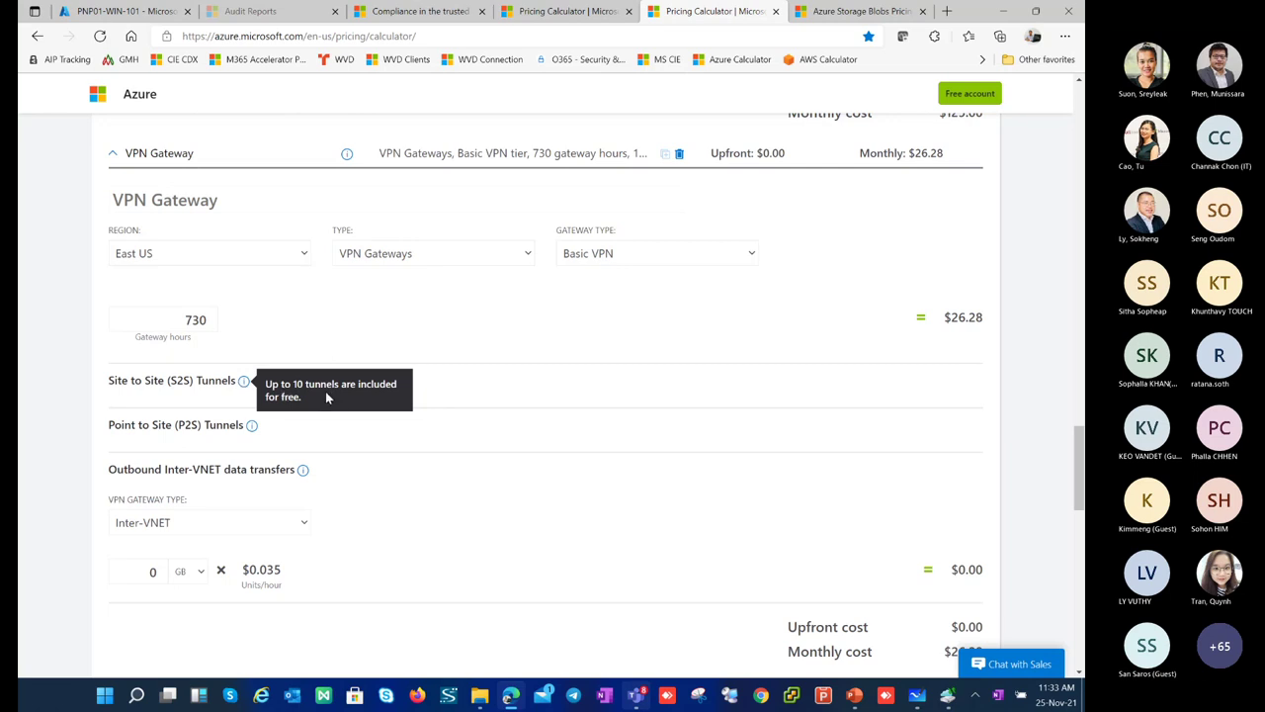
pyautogui.moveTo(253, 432)
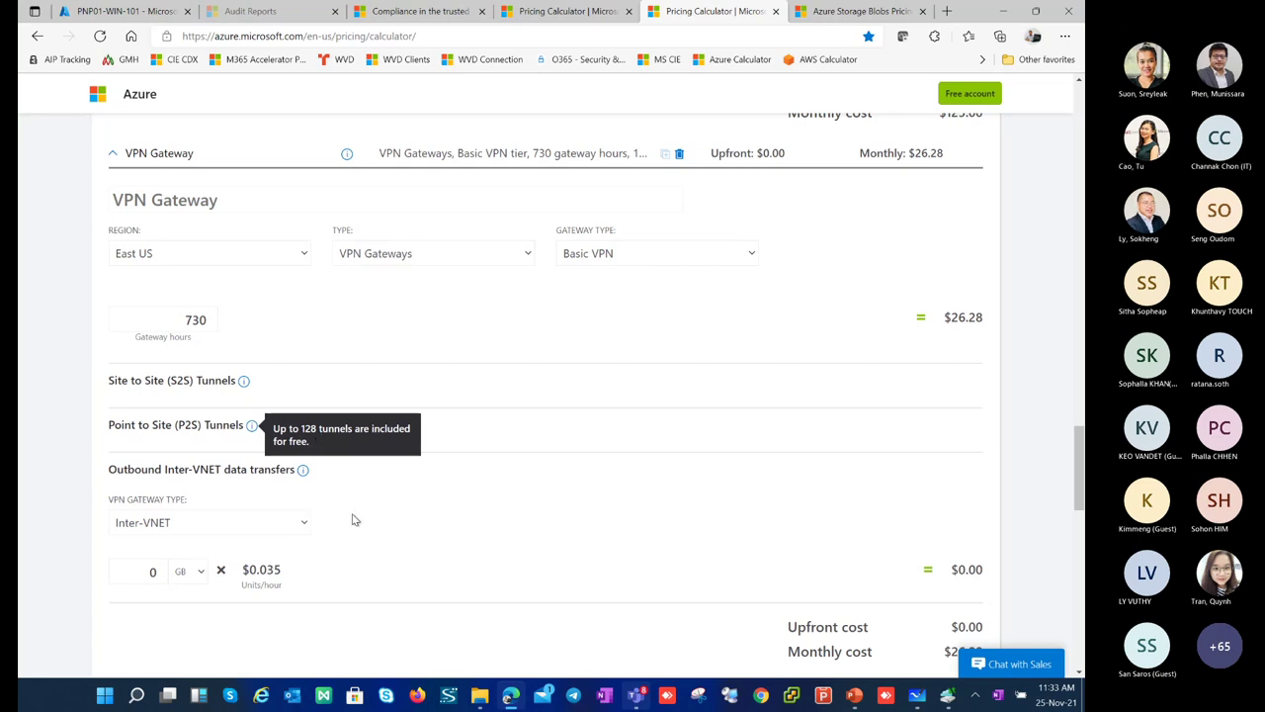
pyautogui.scroll(1, 353, 504)
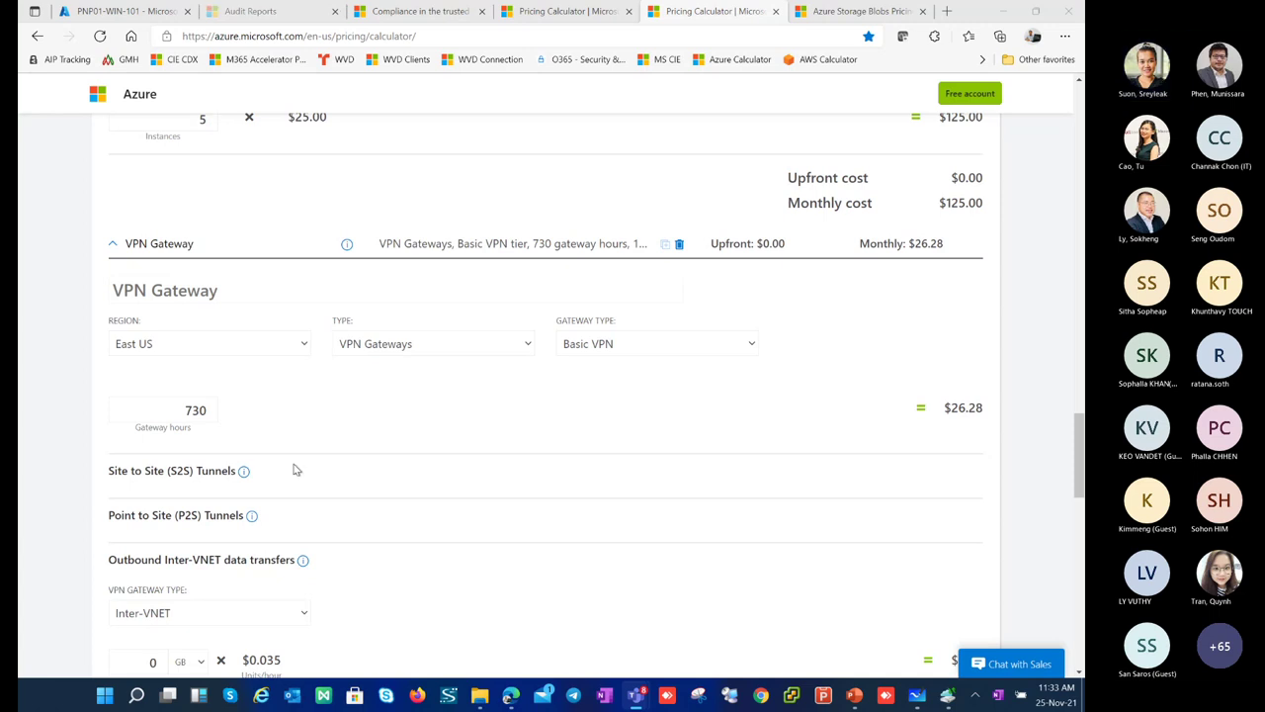
pyautogui.scroll(5, 297, 469)
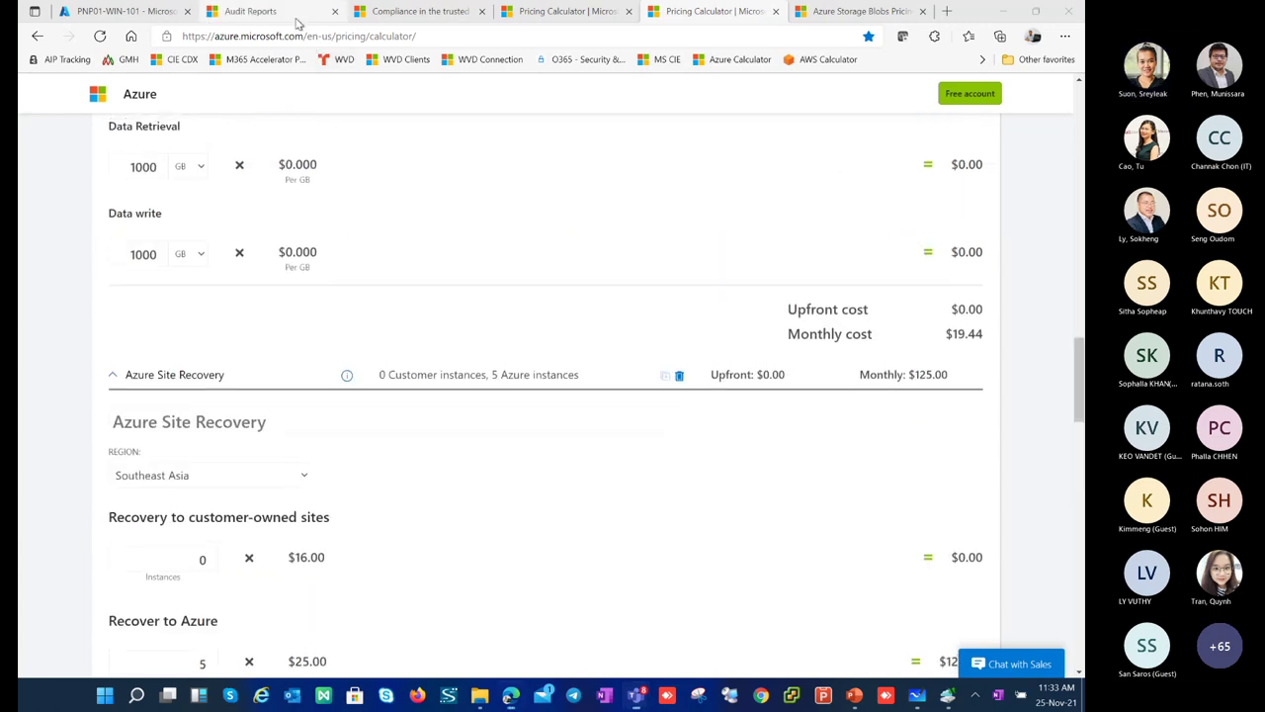
# Step: Open the Azure free account page through the Try Azure for free offer on the Azure Blob Storage pricing page
pyautogui.click(296, 20)
pyautogui.click(408, 12)
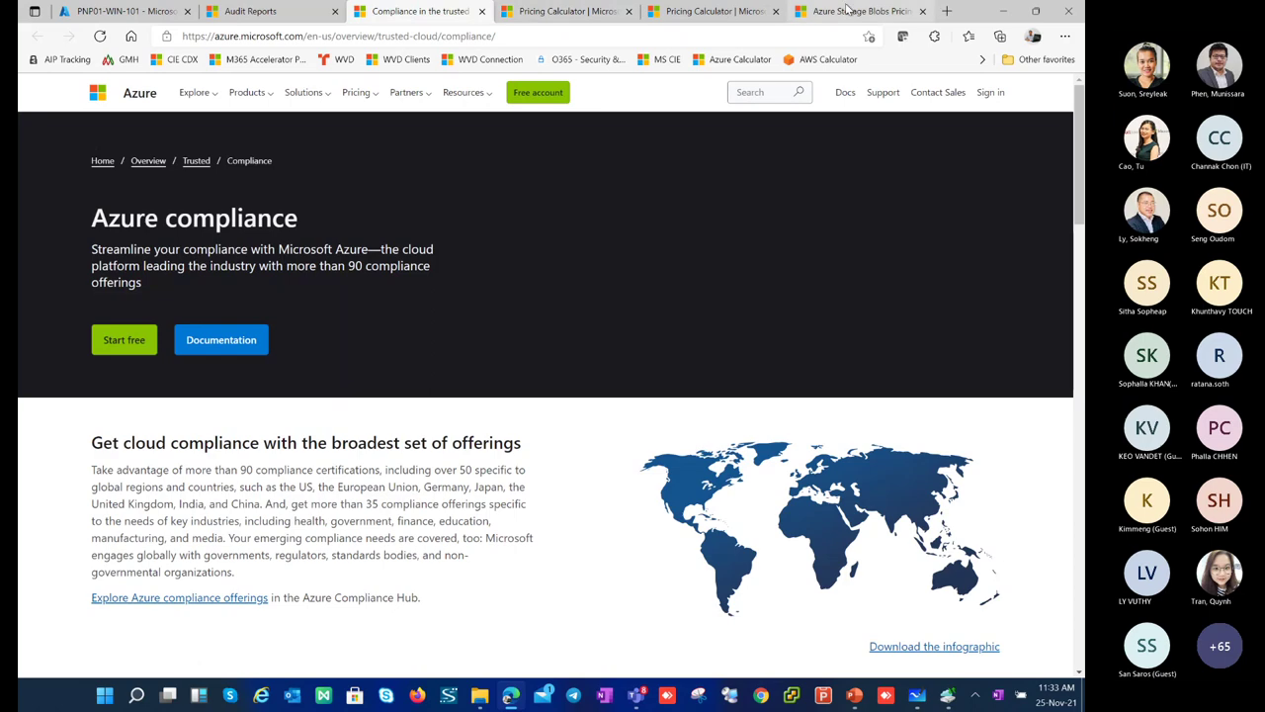
pyautogui.click(847, 10)
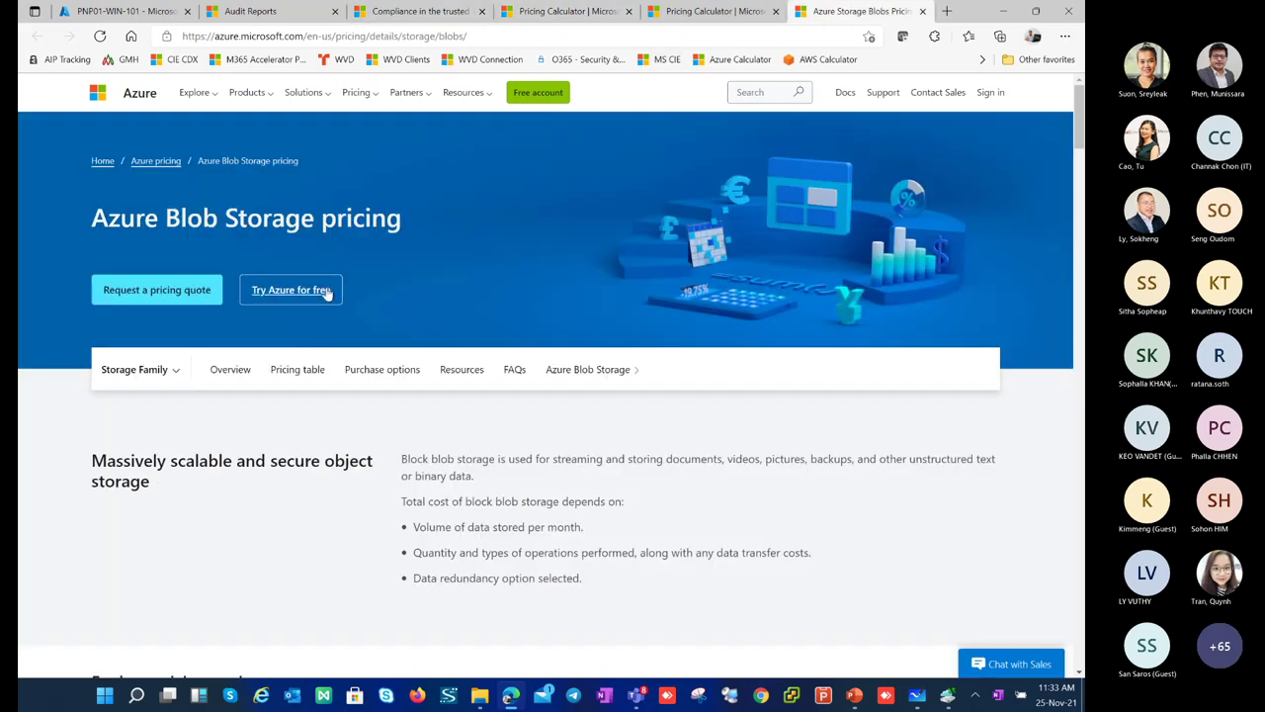
pyautogui.click(291, 296)
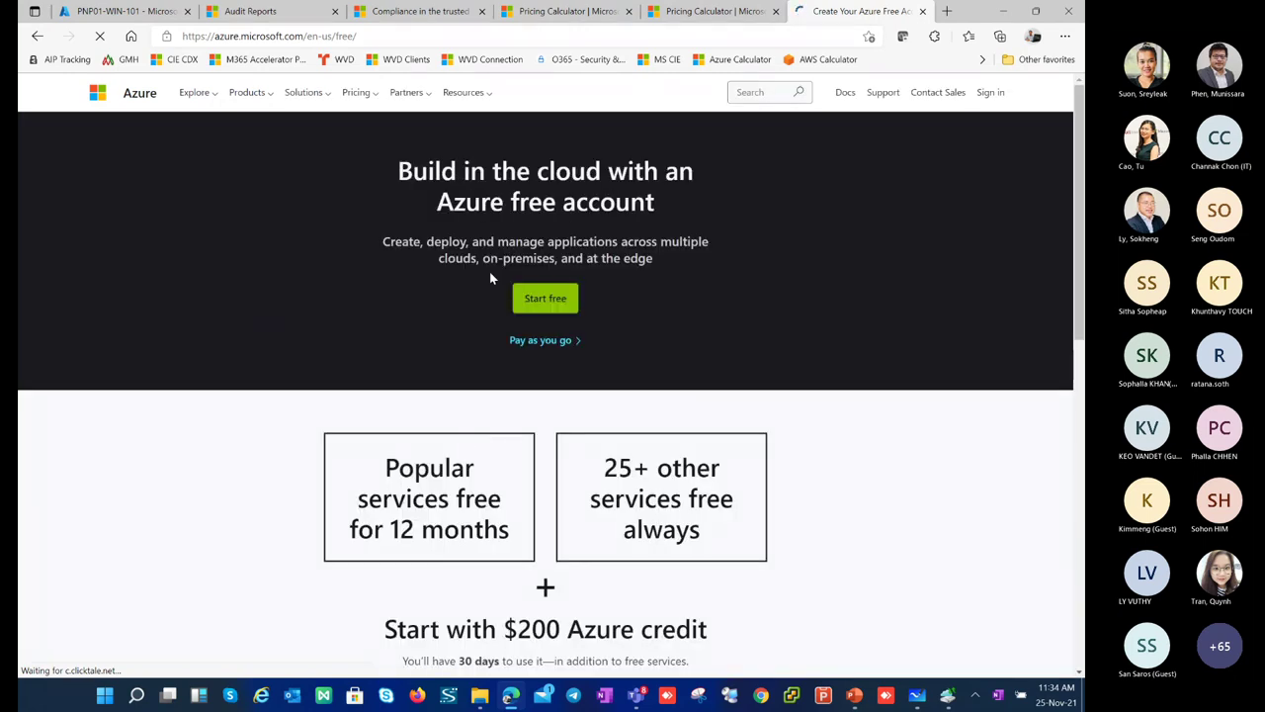
# Step: Highlight the "Build in the cloud with an Azure free account" heading and the introduction text beneath it
pyautogui.moveTo(520, 248); pyautogui.dragTo(485, 244)
pyautogui.click(623, 244)
pyautogui.click(485, 243)
pyautogui.moveTo(584, 258); pyautogui.dragTo(483, 256)
pyautogui.scroll(-1, 502, 384)
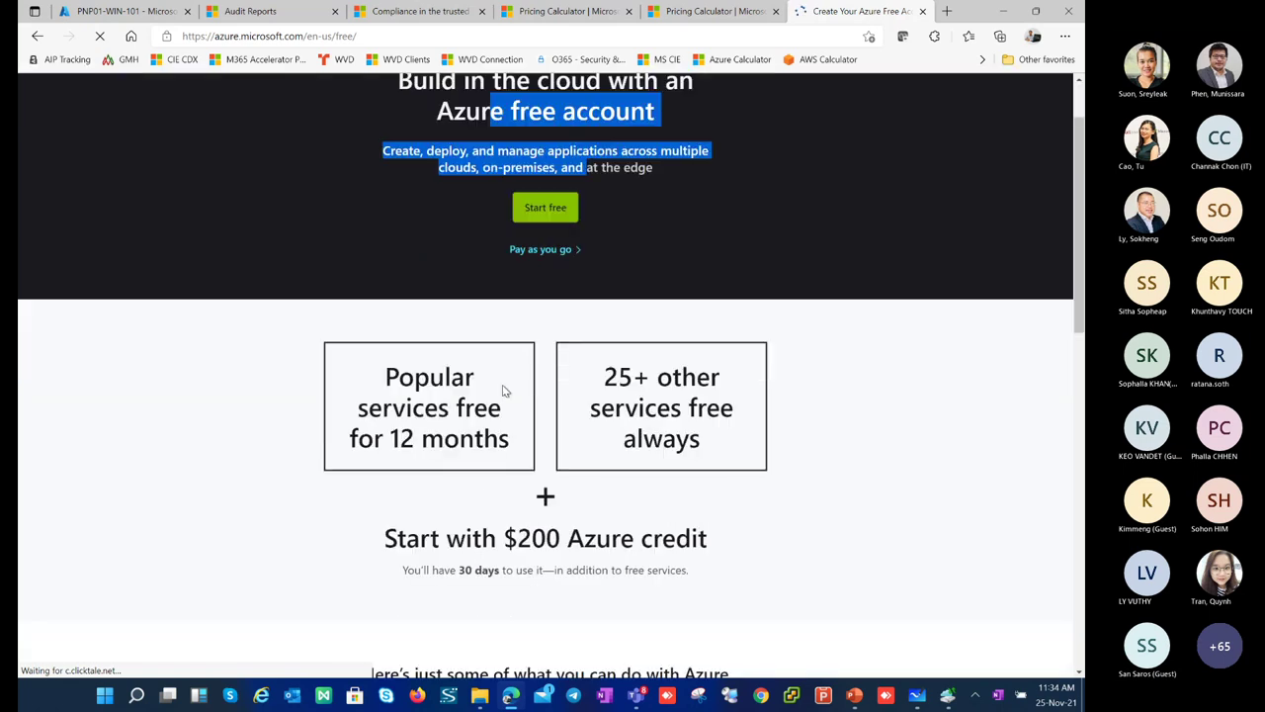
pyautogui.scroll(1, 504, 391)
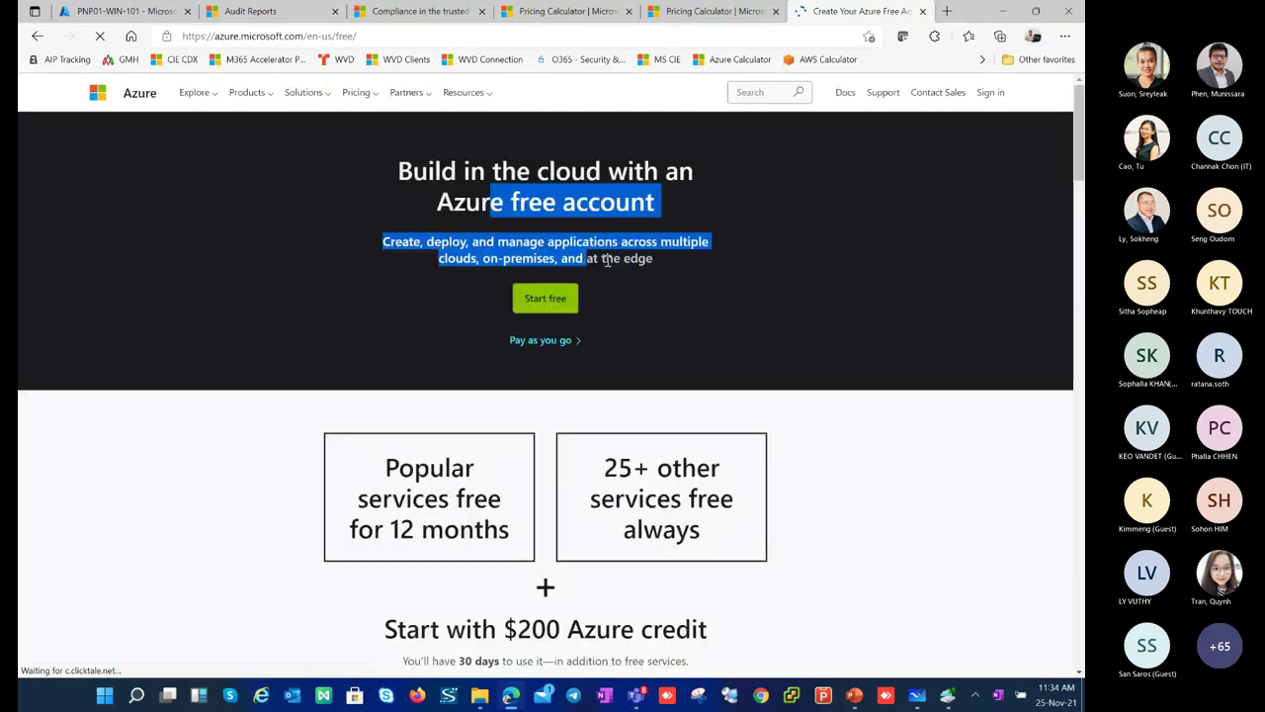
pyautogui.click(642, 258)
pyautogui.moveTo(655, 257); pyautogui.dragTo(465, 170)
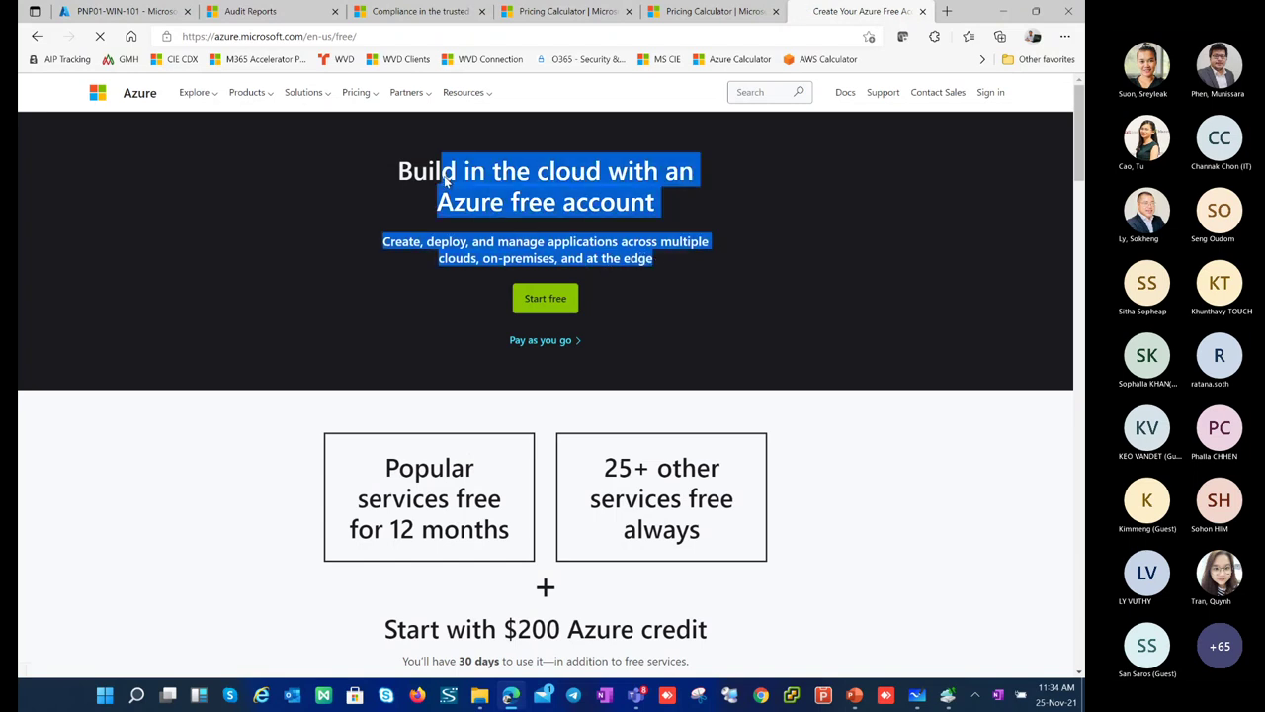
# Step: Highlight the "Start with $200 Azure credit" offer on the free account page
pyautogui.scroll(-1, 593, 425)
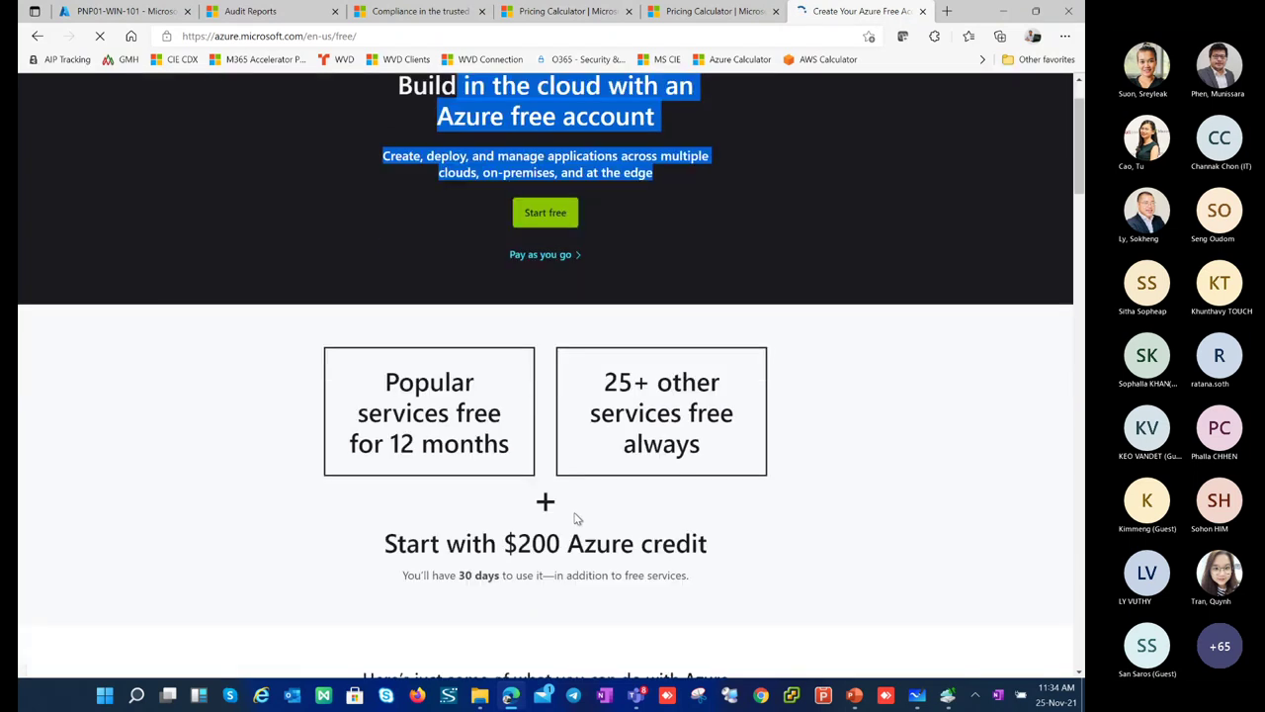
pyautogui.moveTo(384, 549); pyautogui.dragTo(709, 530)
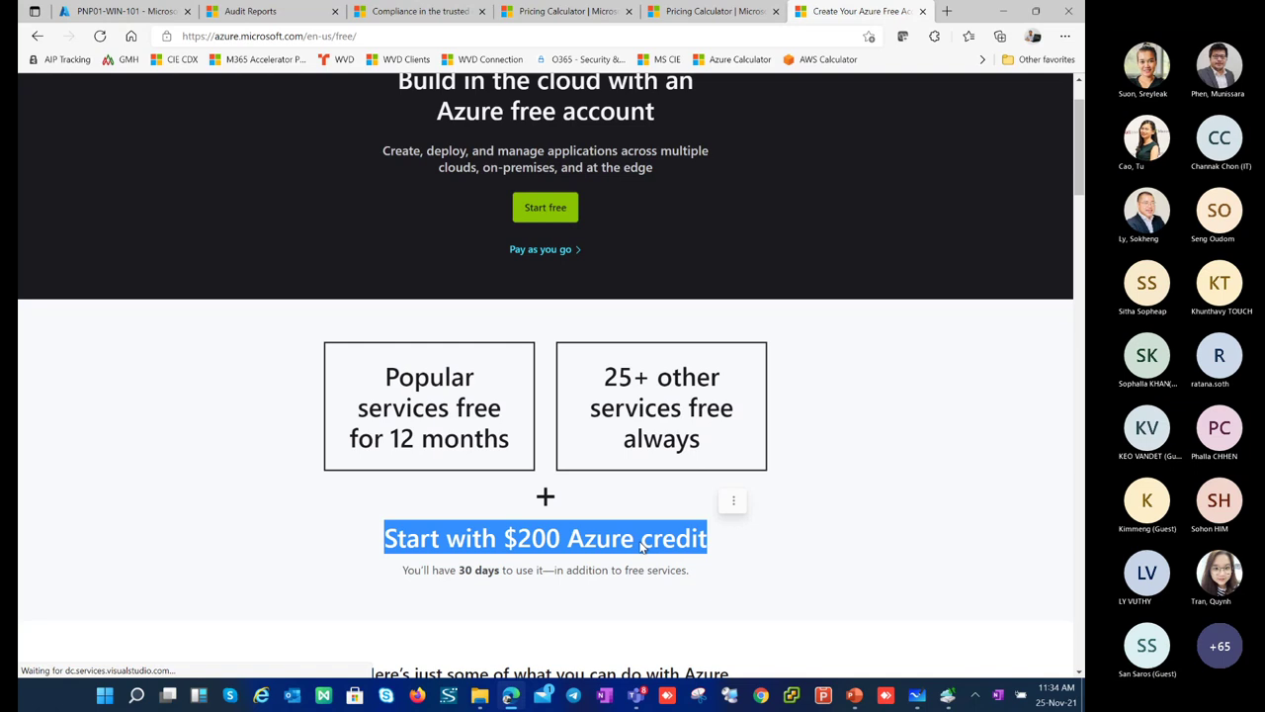
pyautogui.click(646, 545)
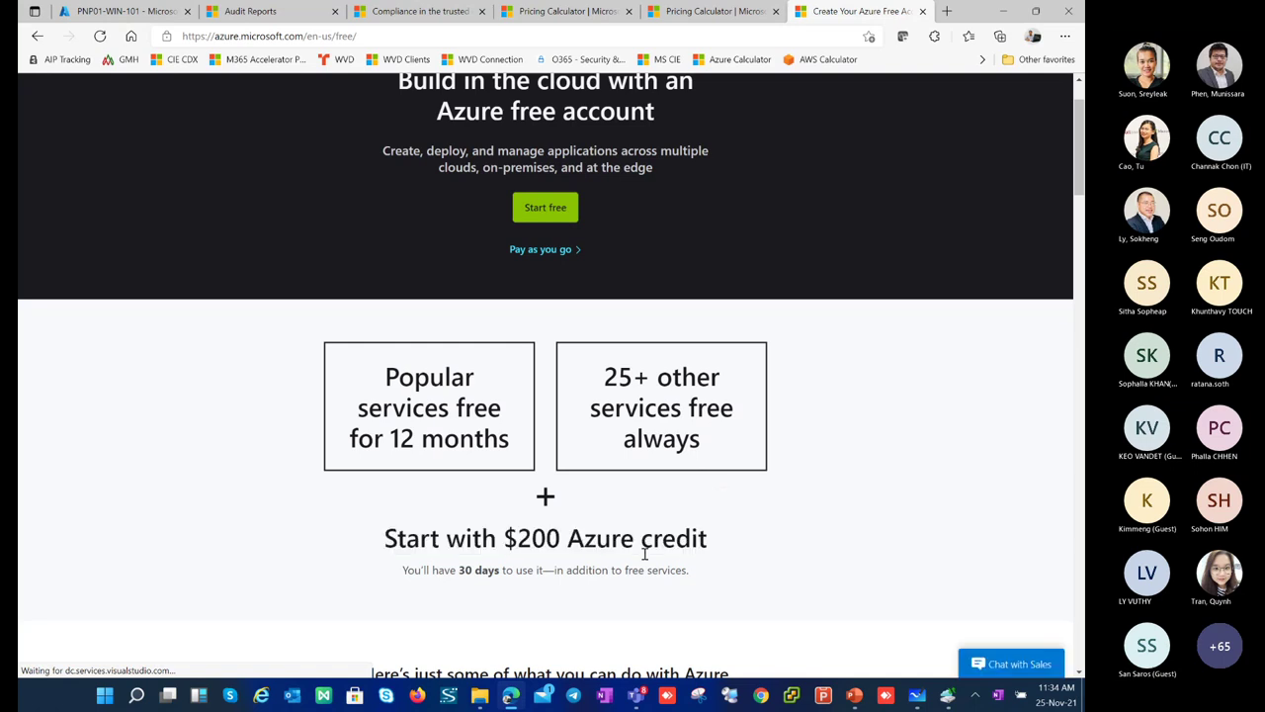
pyautogui.moveTo(705, 537); pyautogui.dragTo(408, 516)
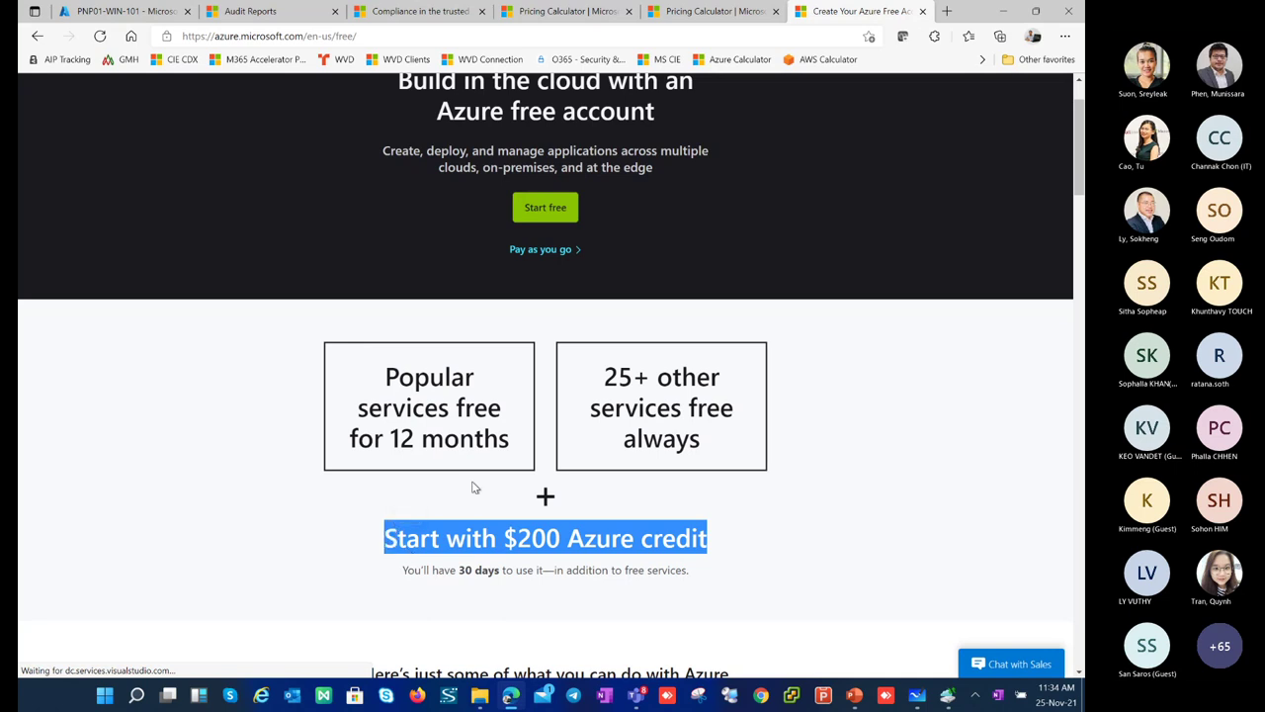
# Step: Return to the Azure portal and open the MSDN Platforms subscription from the Dashboard
pyautogui.click(124, 12)
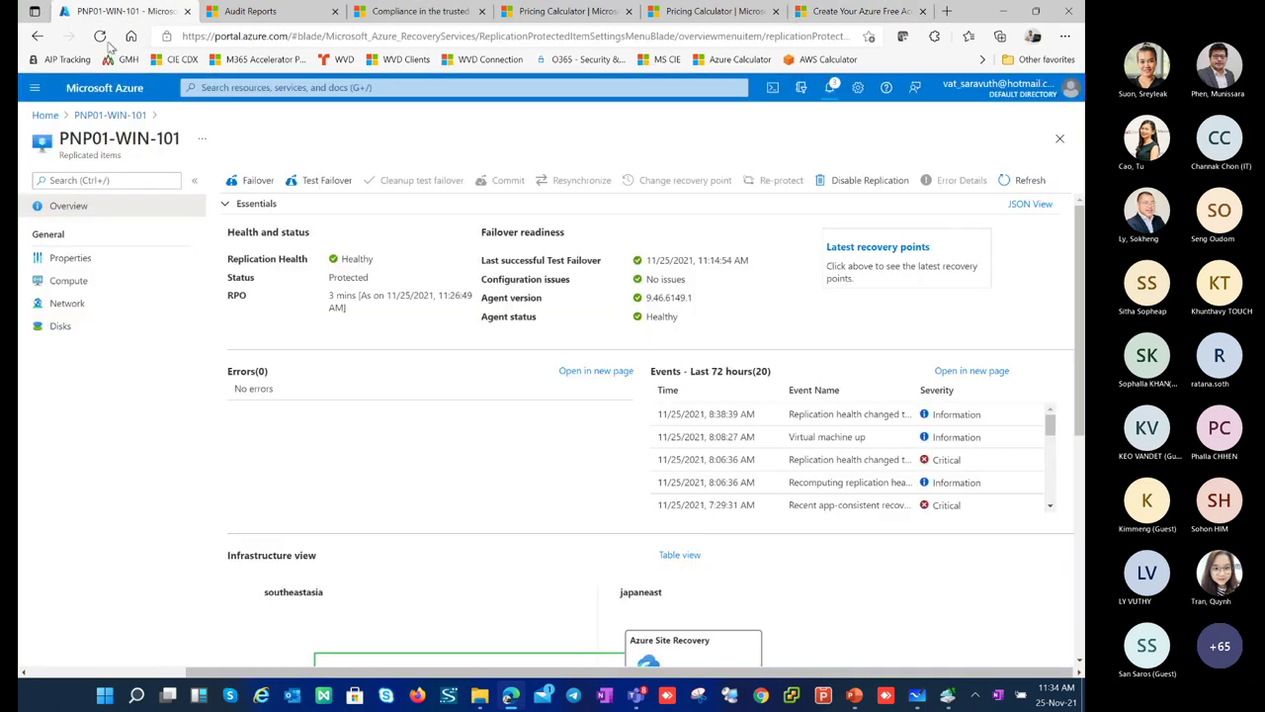
pyautogui.click(34, 94)
pyautogui.click(70, 188)
pyautogui.click(158, 406)
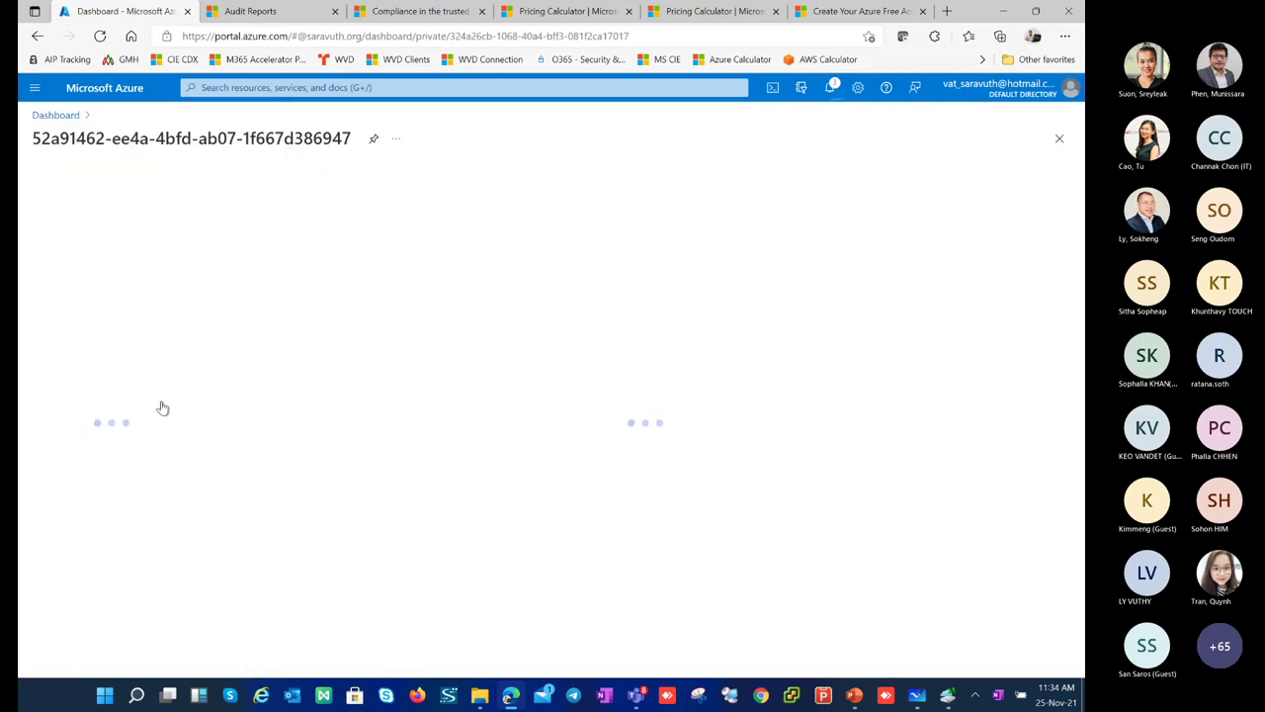
# Step: Examine the subscription's starting credit, remaining credit, spending forecast and costs by resource, highlighting the two credit amounts
pyautogui.scroll(-5, 712, 524)
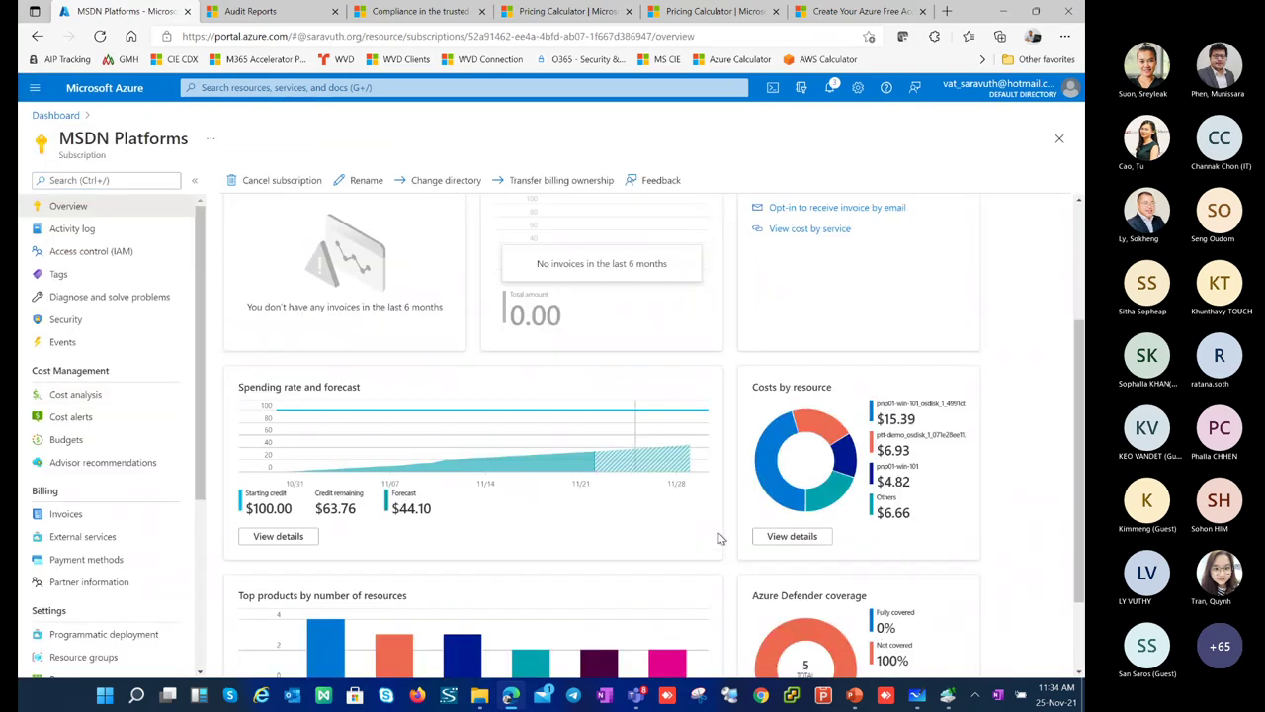
pyautogui.moveTo(436, 488); pyautogui.dragTo(316, 489)
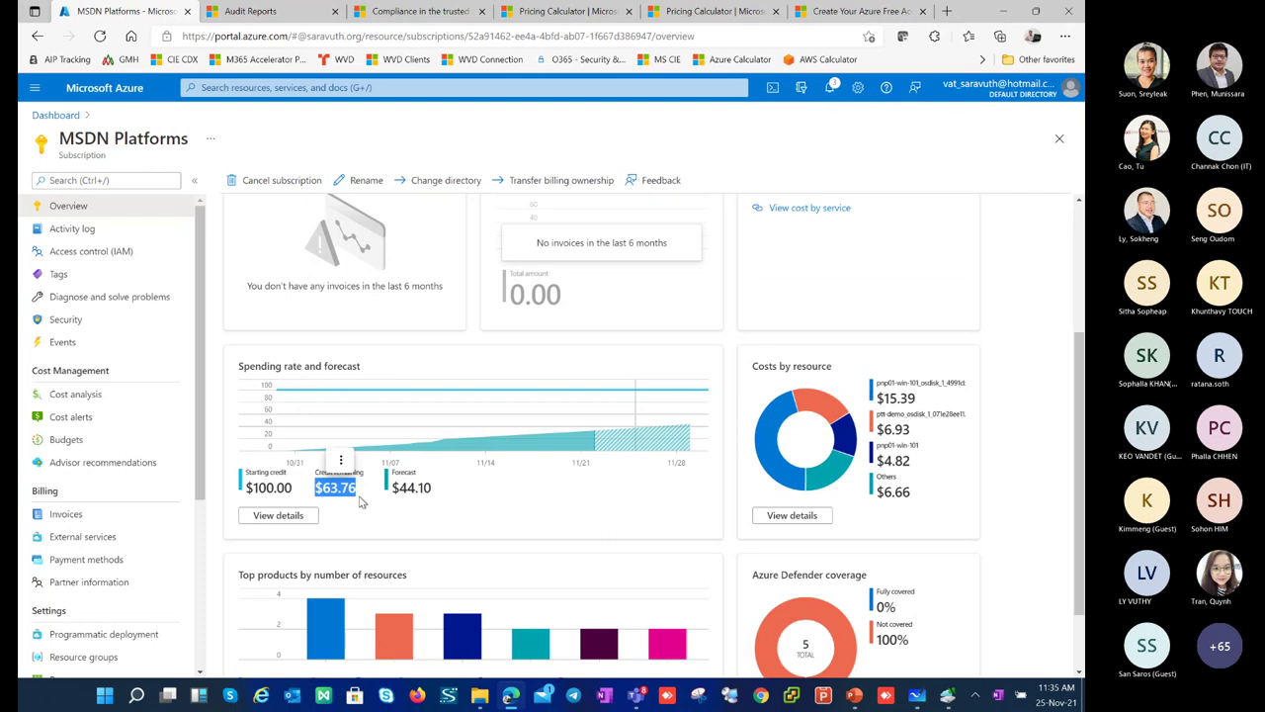
pyautogui.moveTo(288, 491); pyautogui.dragTo(253, 492)
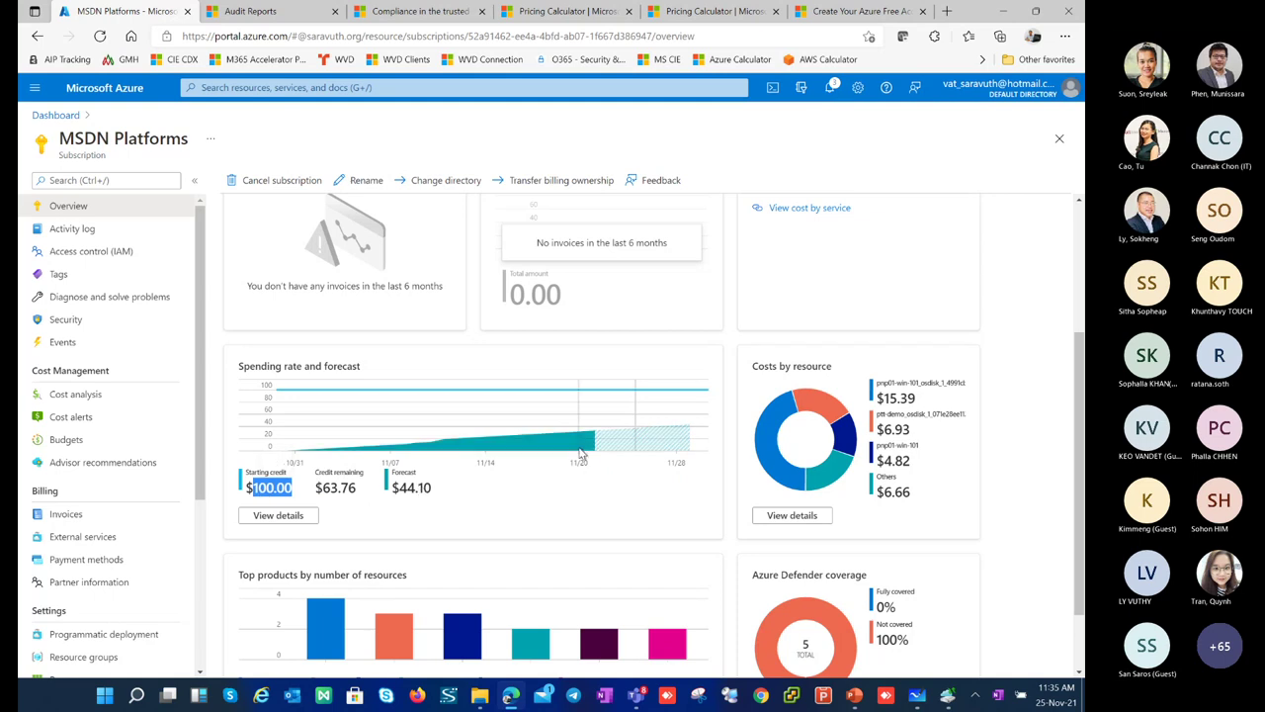
pyautogui.scroll(-1, 582, 453)
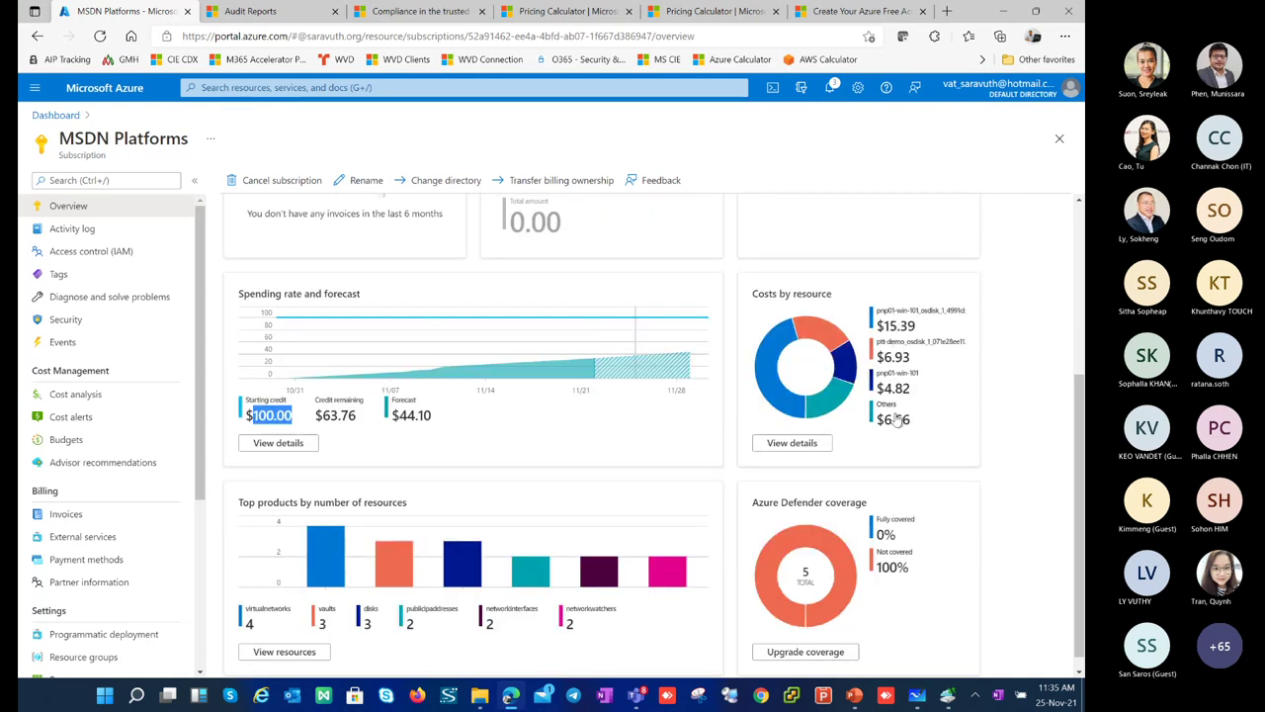
pyautogui.scroll(-1, 894, 349)
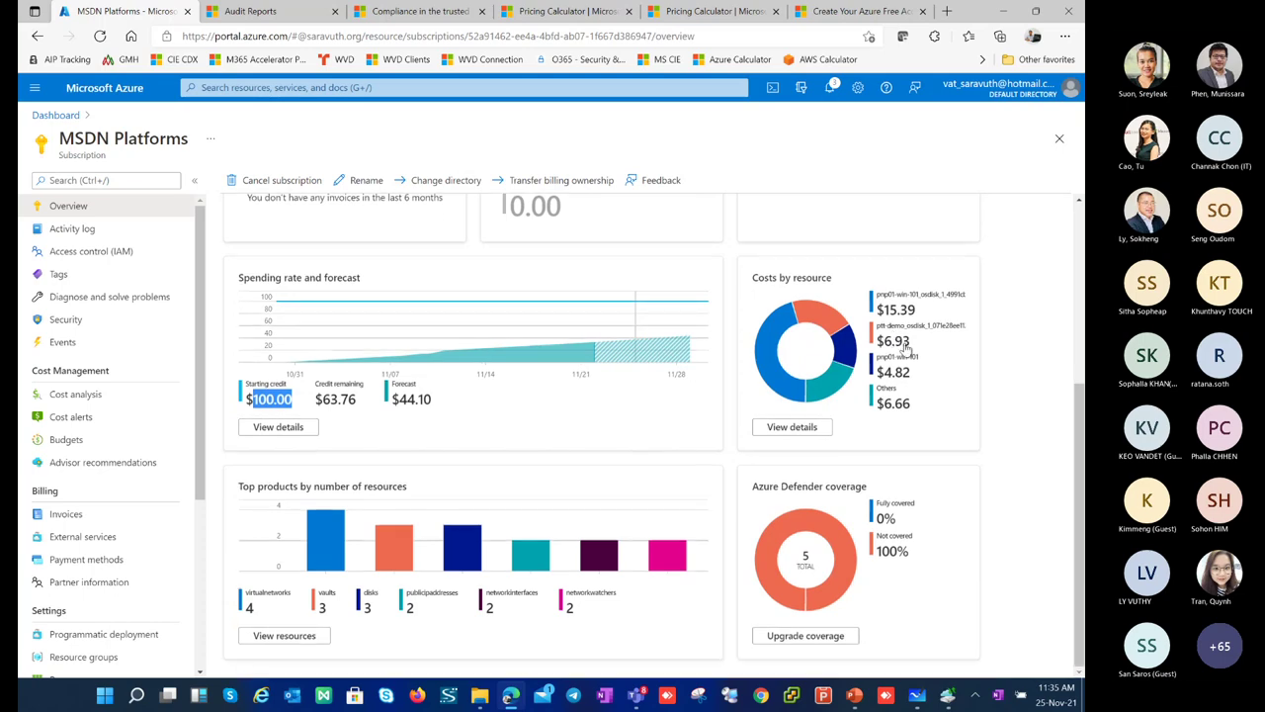
pyautogui.scroll(3, 911, 374)
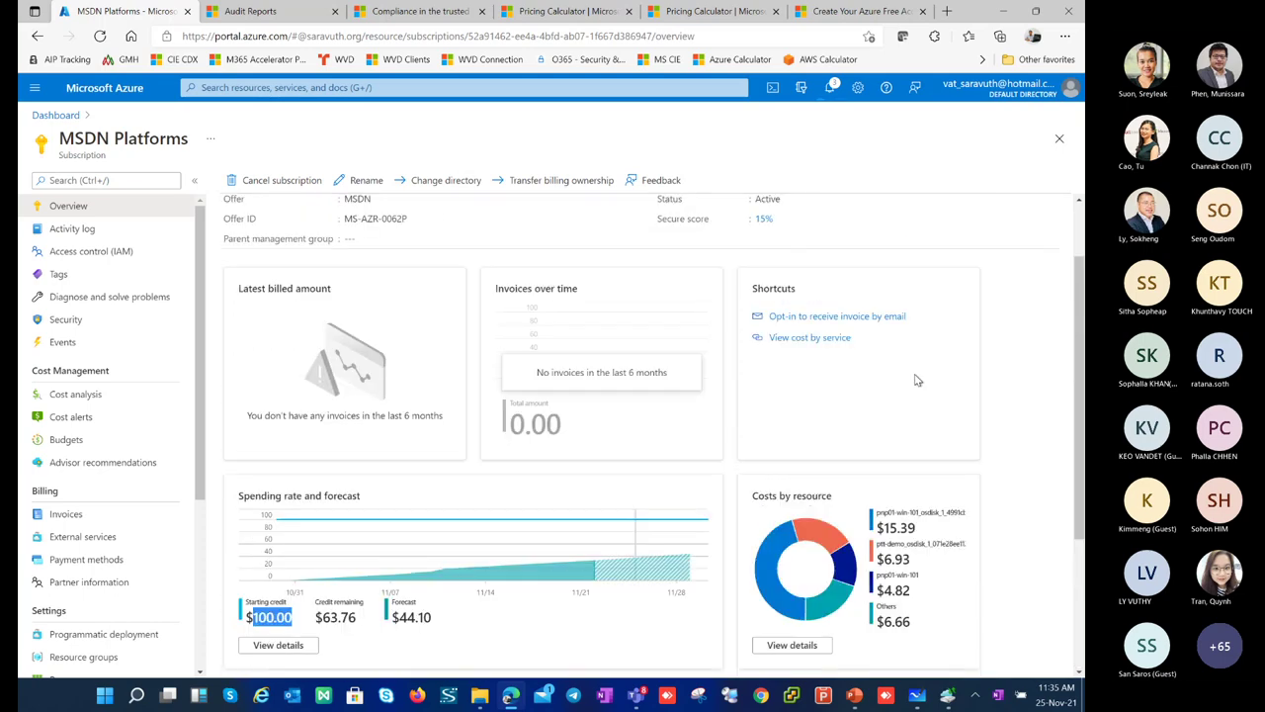
pyautogui.scroll(-3, 917, 380)
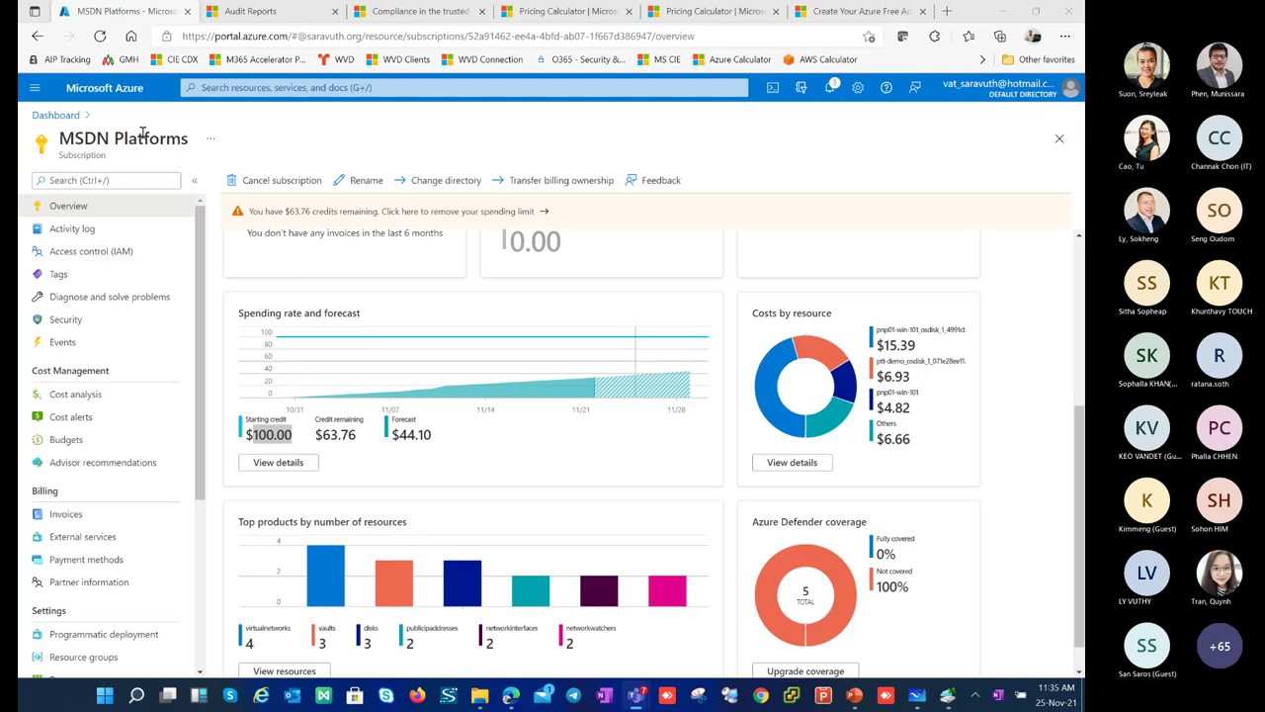
# Step: Open the list of all resources from the Dashboard and filter it by "recovery"
pyautogui.click(55, 115)
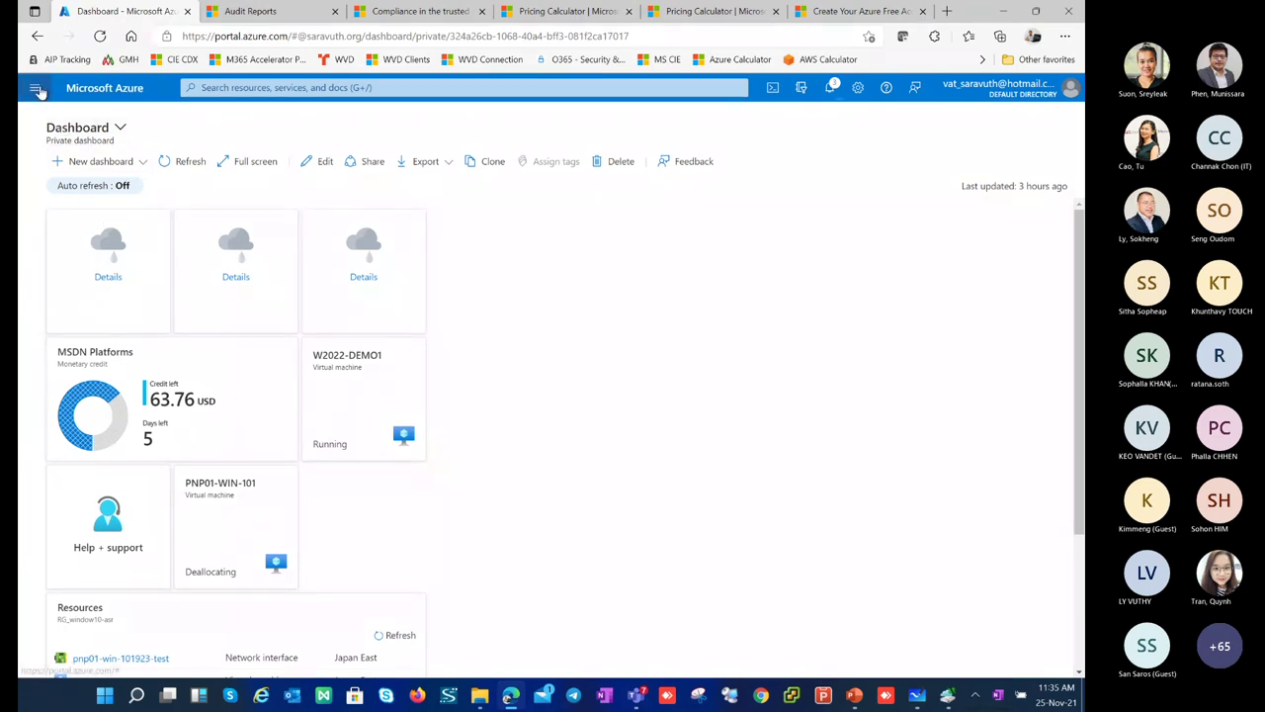
pyautogui.click(36, 90)
pyautogui.click(76, 246)
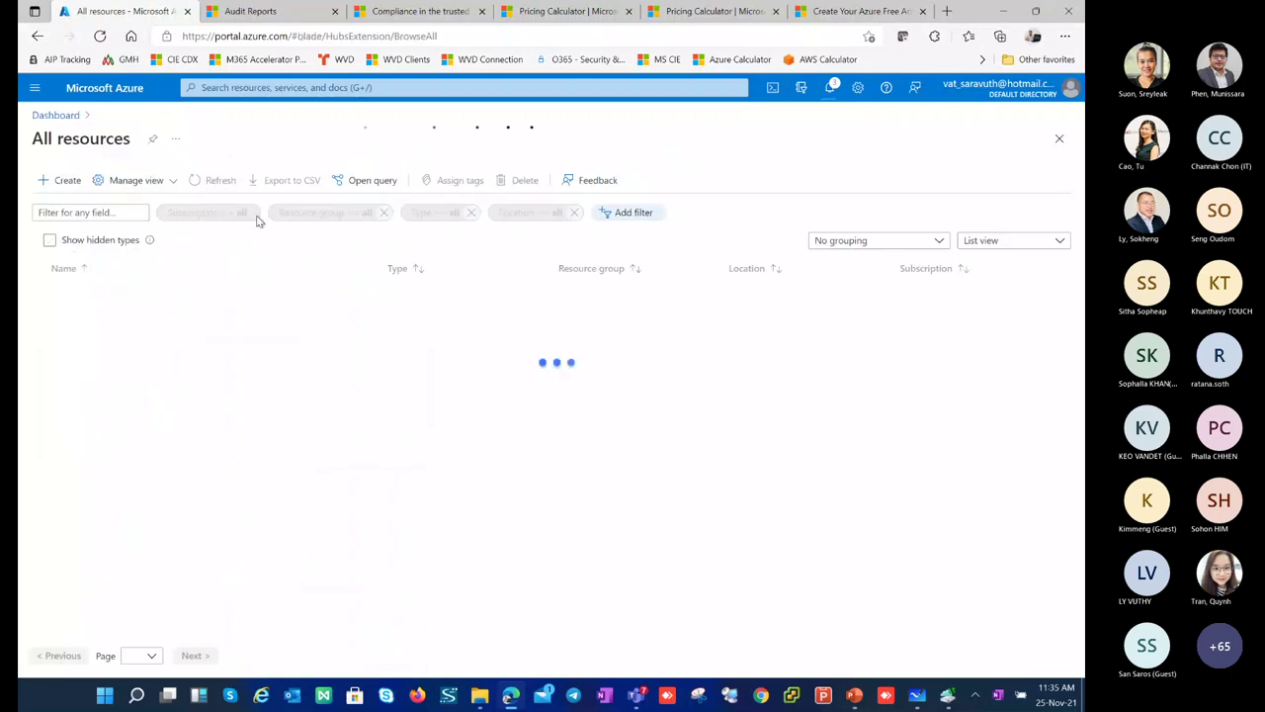
pyautogui.click(263, 89)
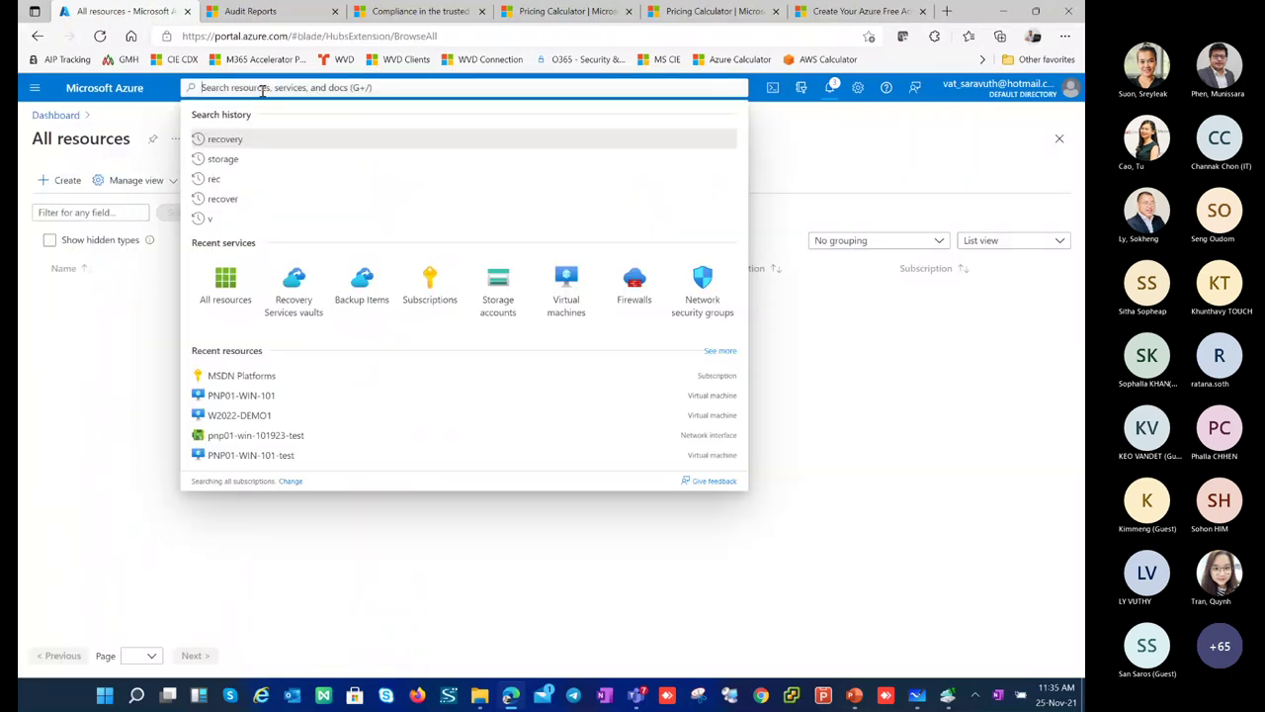
pyautogui.write('recovery')
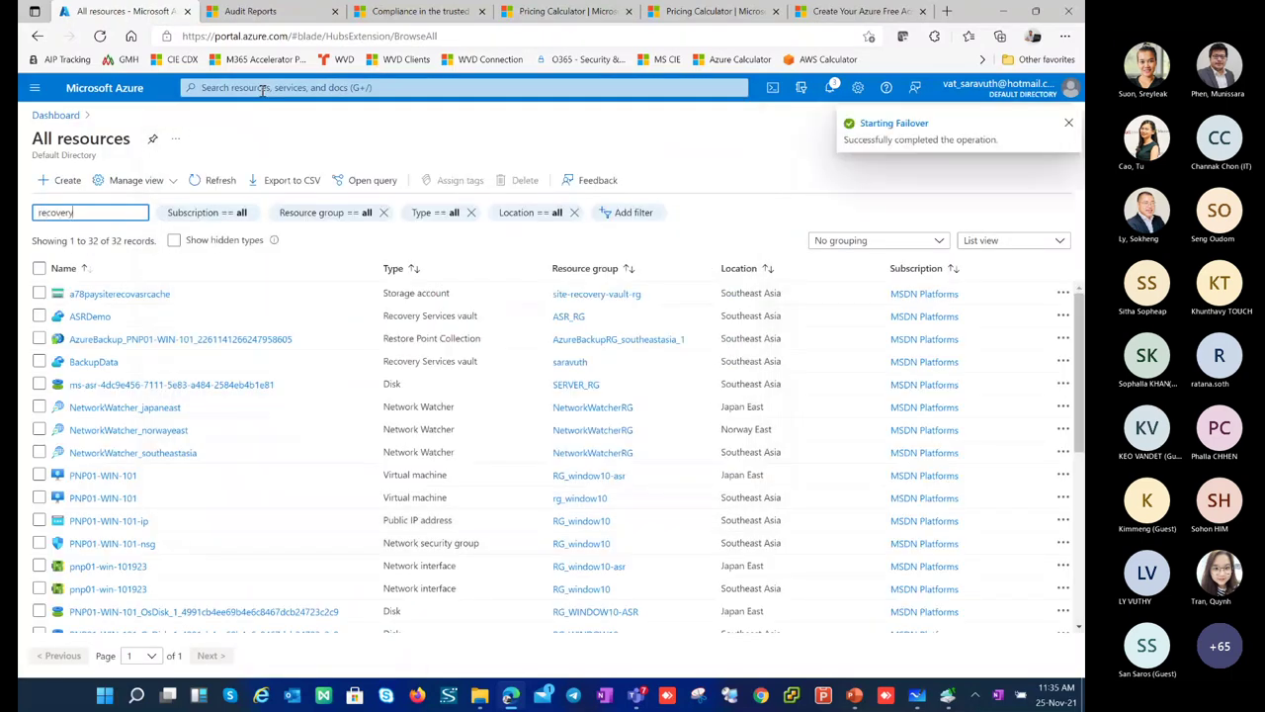
pyautogui.doubleClick(99, 212)
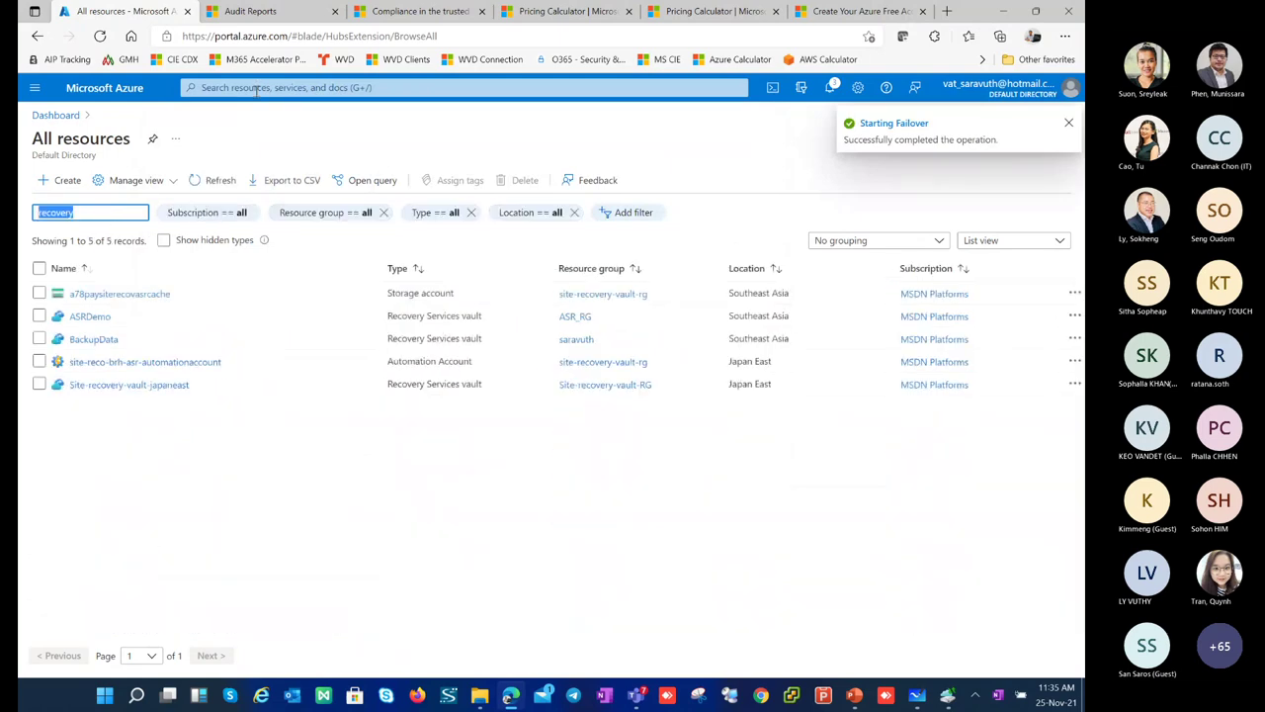
pyautogui.click(262, 87)
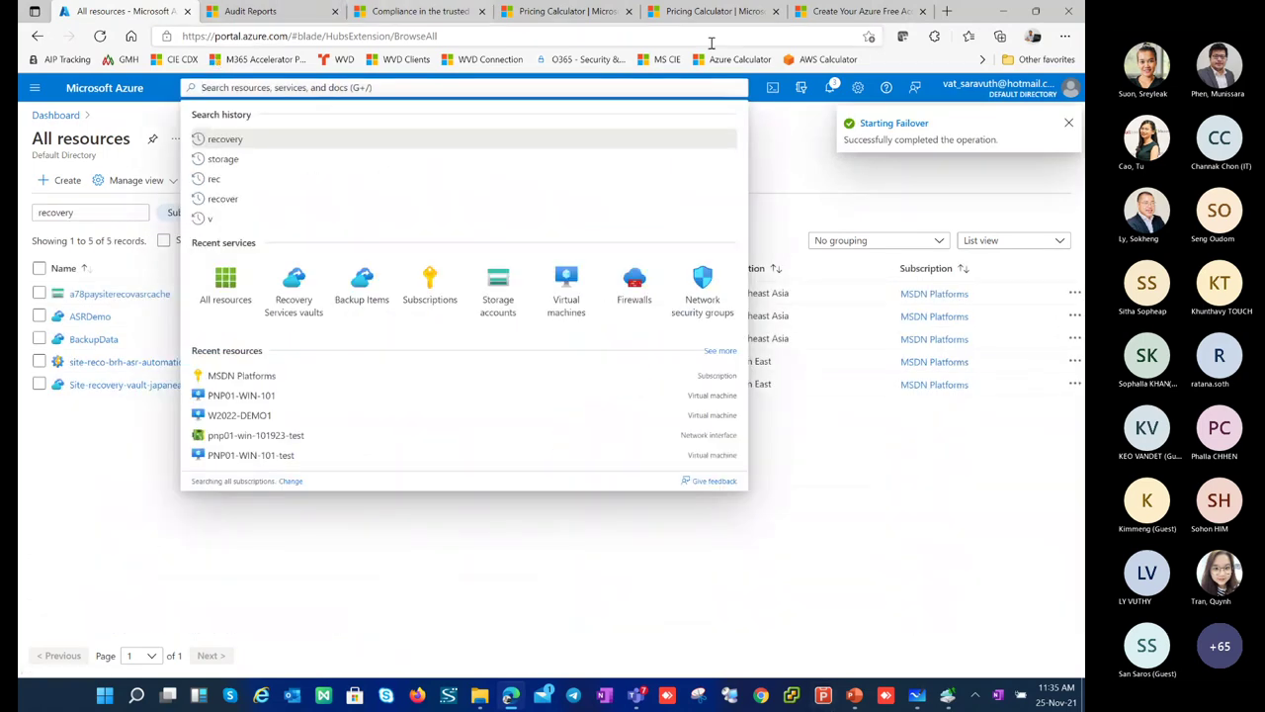
# Step: Switch to the Azure Pricing calculator, search the products for "storage" and add Storage Accounts to the estimate, opening its entry
pyautogui.click(860, 11)
pyautogui.click(712, 11)
pyautogui.scroll(10, 494, 218)
pyautogui.scroll(10, 494, 219)
pyautogui.doubleClick(119, 369)
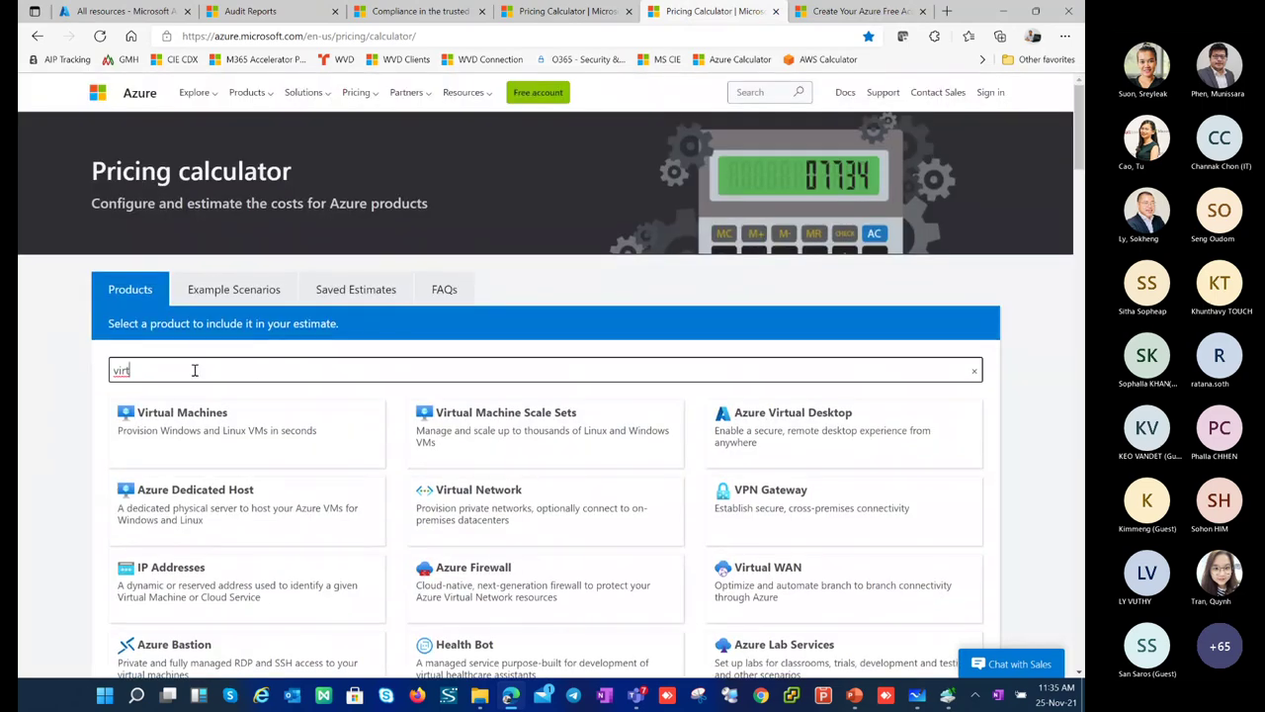
pyautogui.write('storage')
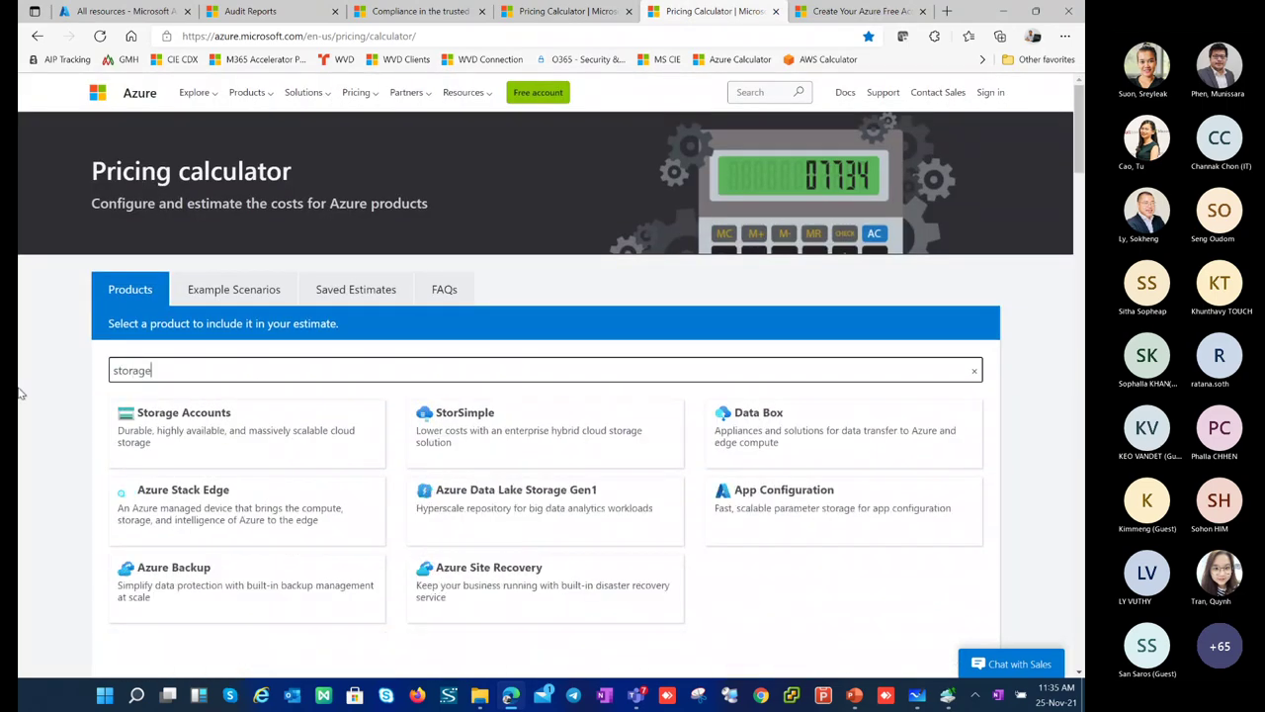
pyautogui.click(197, 438)
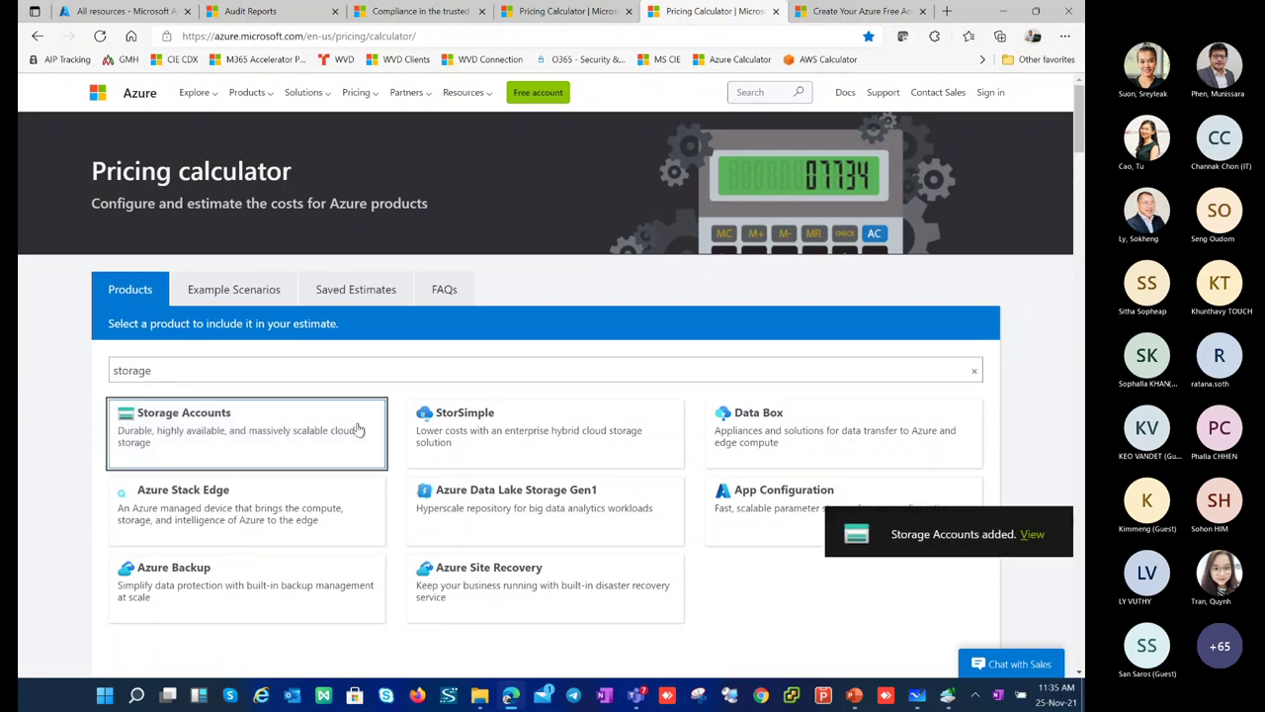
pyautogui.click(1031, 538)
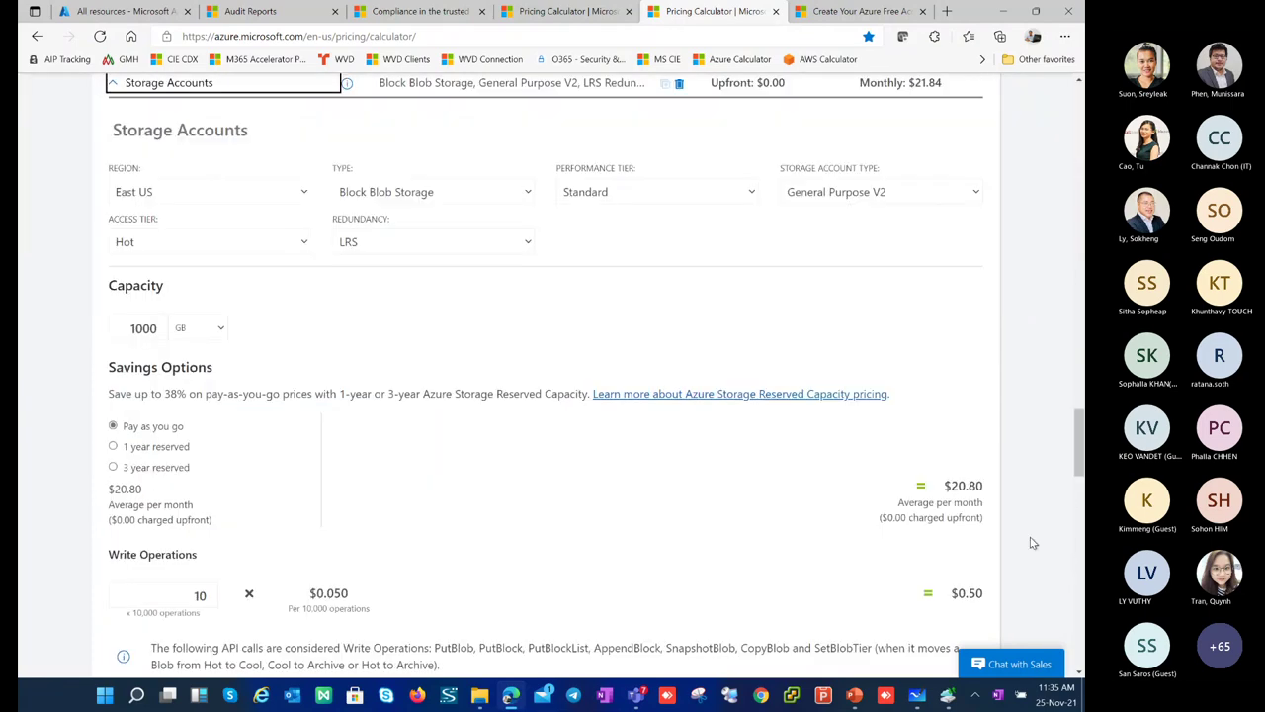
# Step: Set the Storage Accounts region to Japan West and the storage type to File Storage
pyautogui.click(199, 193)
pyautogui.scroll(-5, 197, 287)
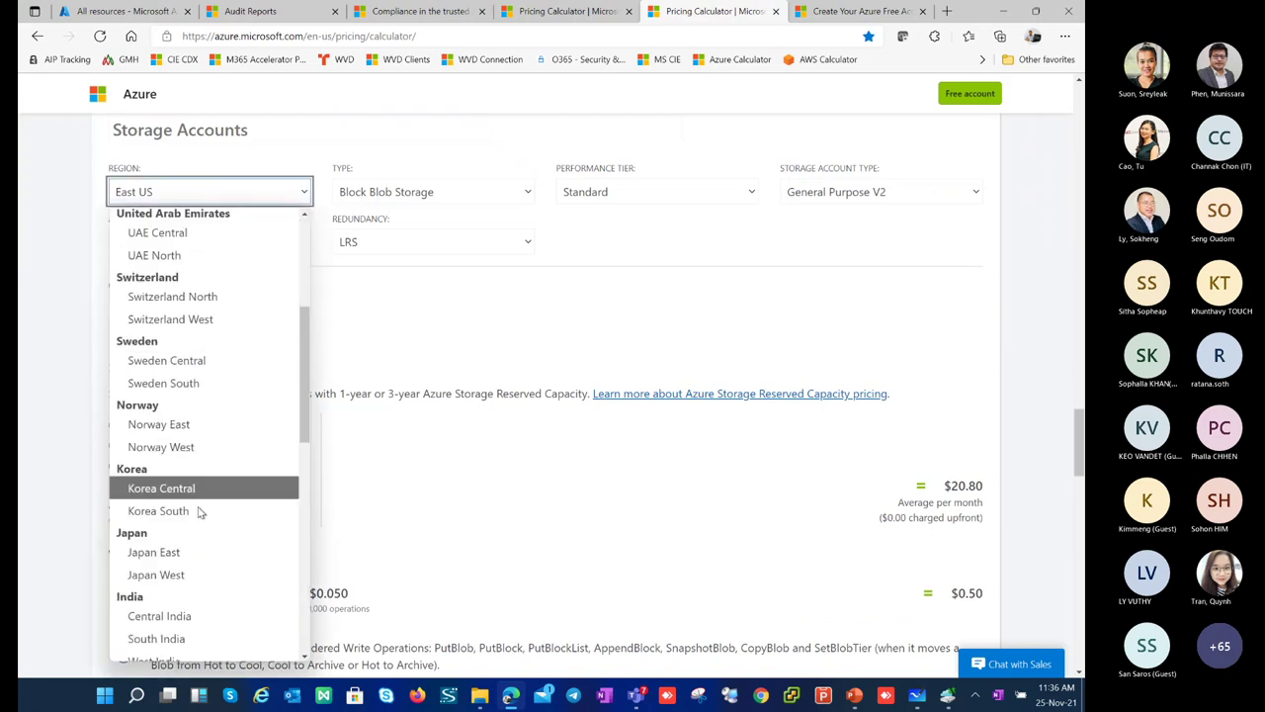
pyautogui.click(175, 525)
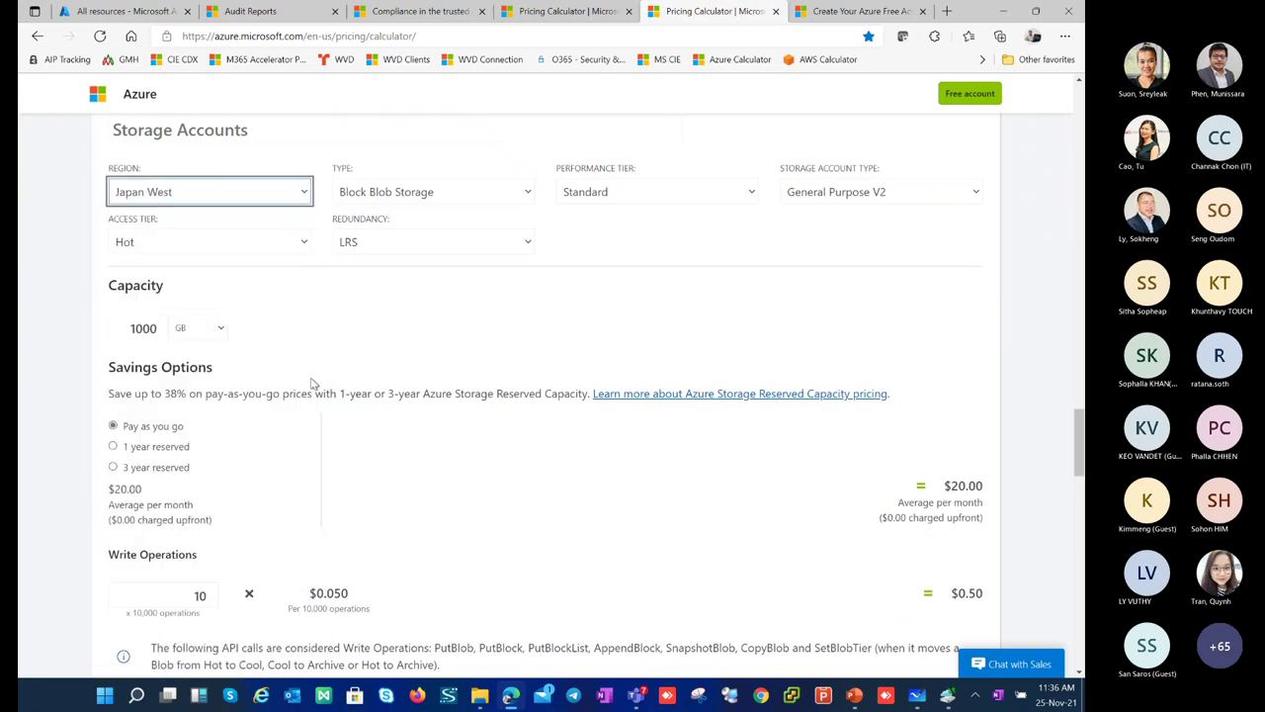
pyautogui.click(411, 202)
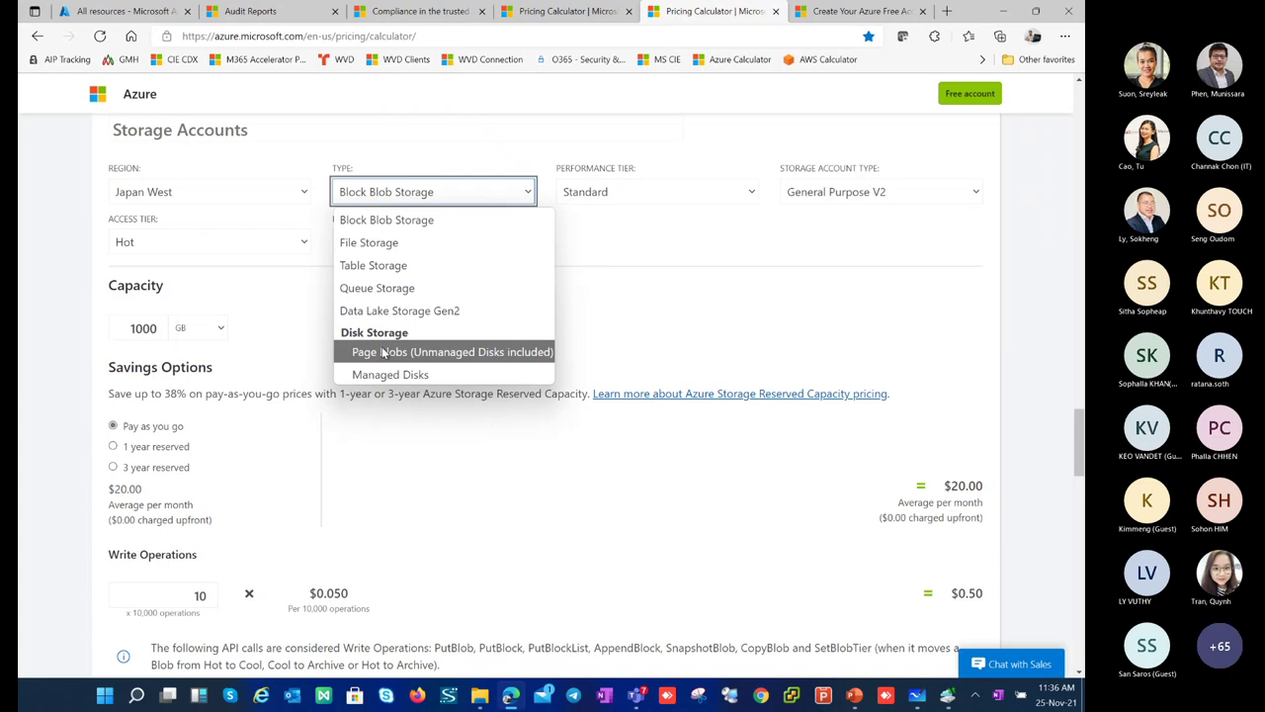
pyautogui.click(371, 244)
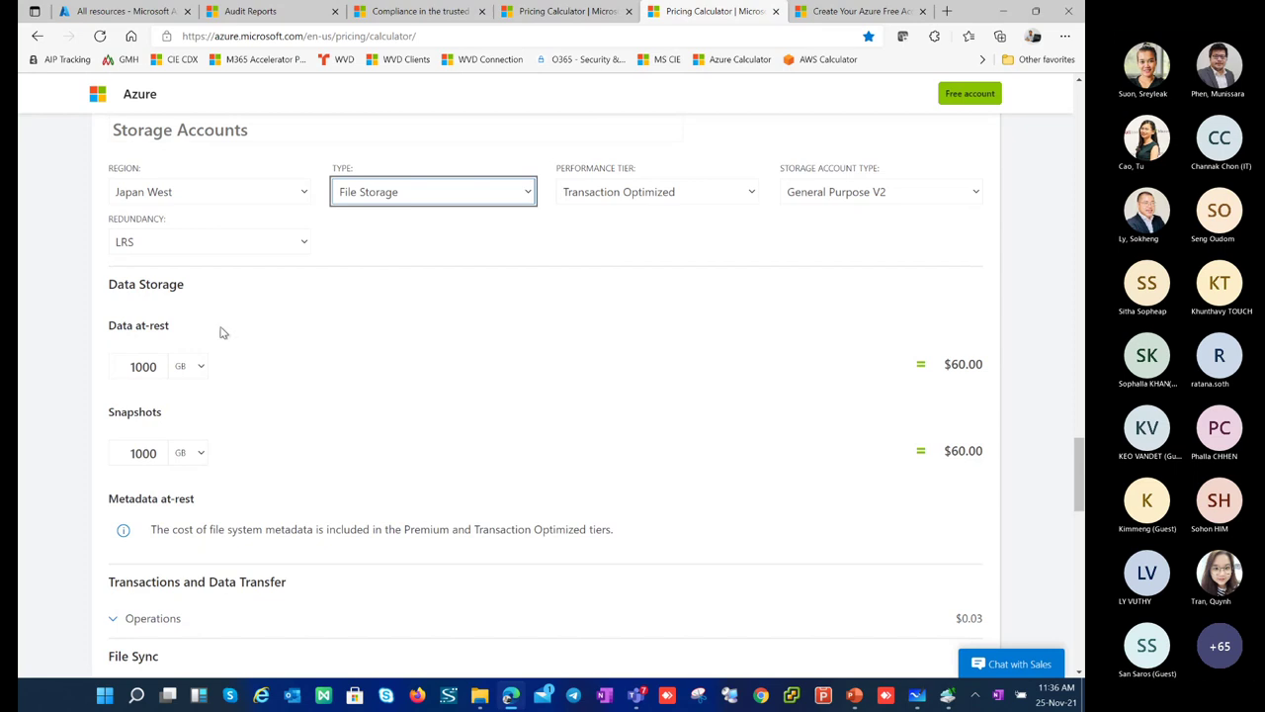
# Step: Highlight the Data at-rest capacity and its cost, and the Snapshots capacity
pyautogui.doubleClick(138, 367)
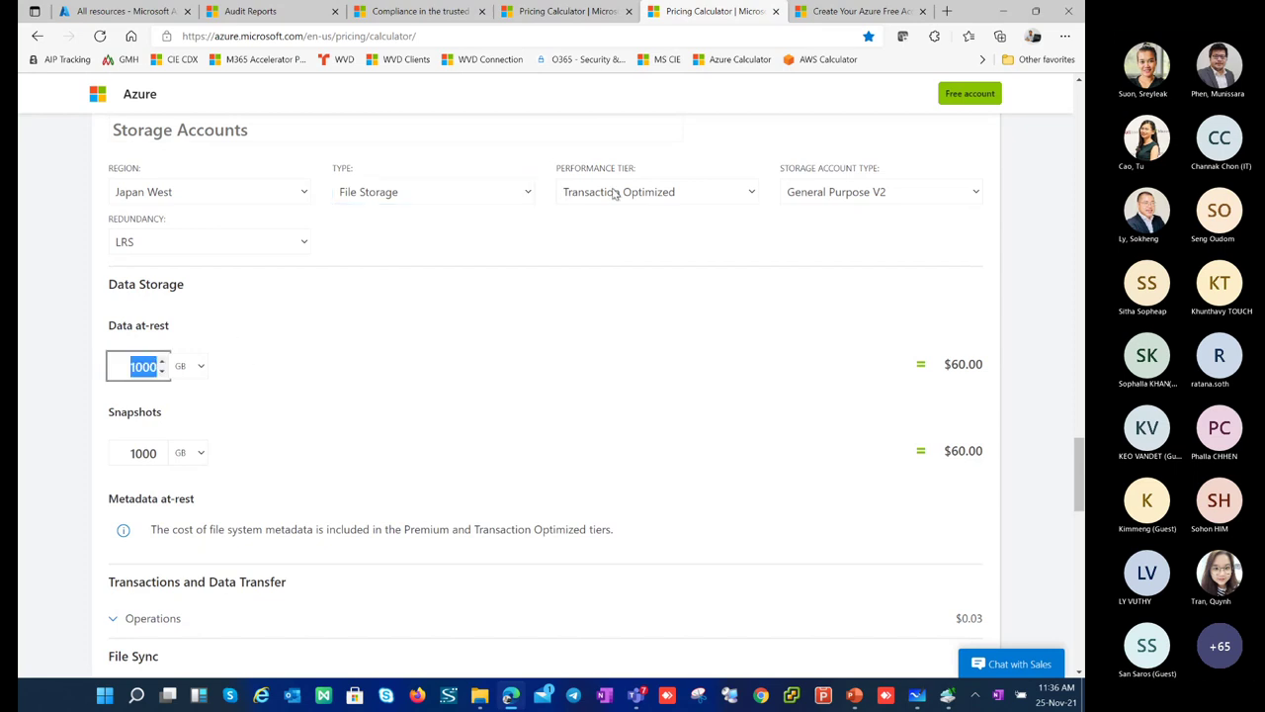
pyautogui.moveTo(986, 365); pyautogui.dragTo(910, 379)
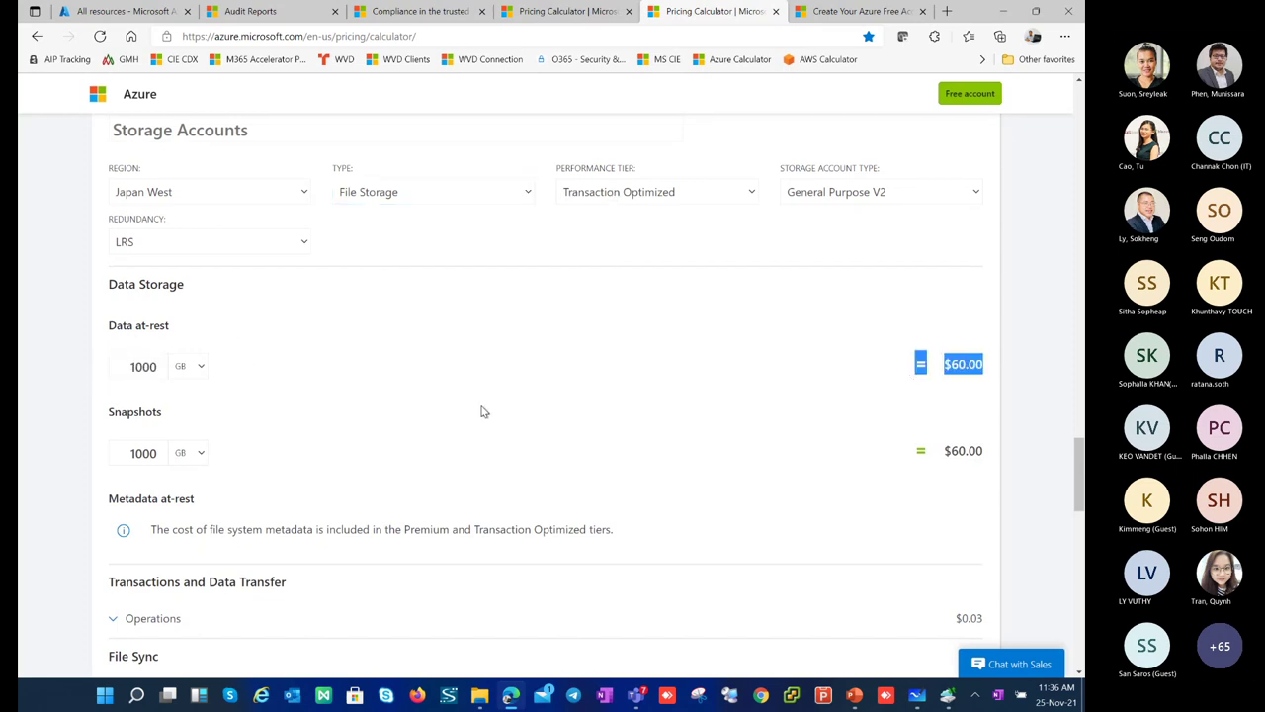
pyautogui.doubleClick(148, 453)
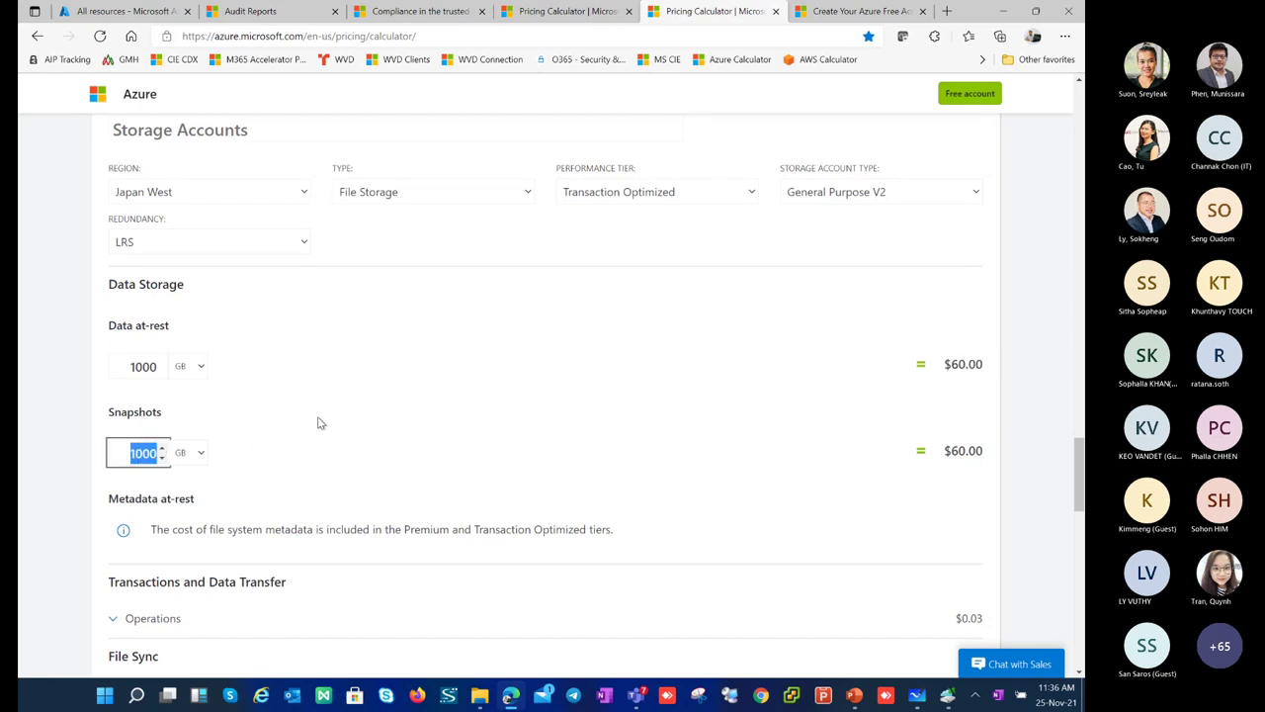
# Step: Set the number of additional sync servers under File Sync to 3
pyautogui.scroll(-1, 318, 423)
pyautogui.scroll(-1, 318, 423)
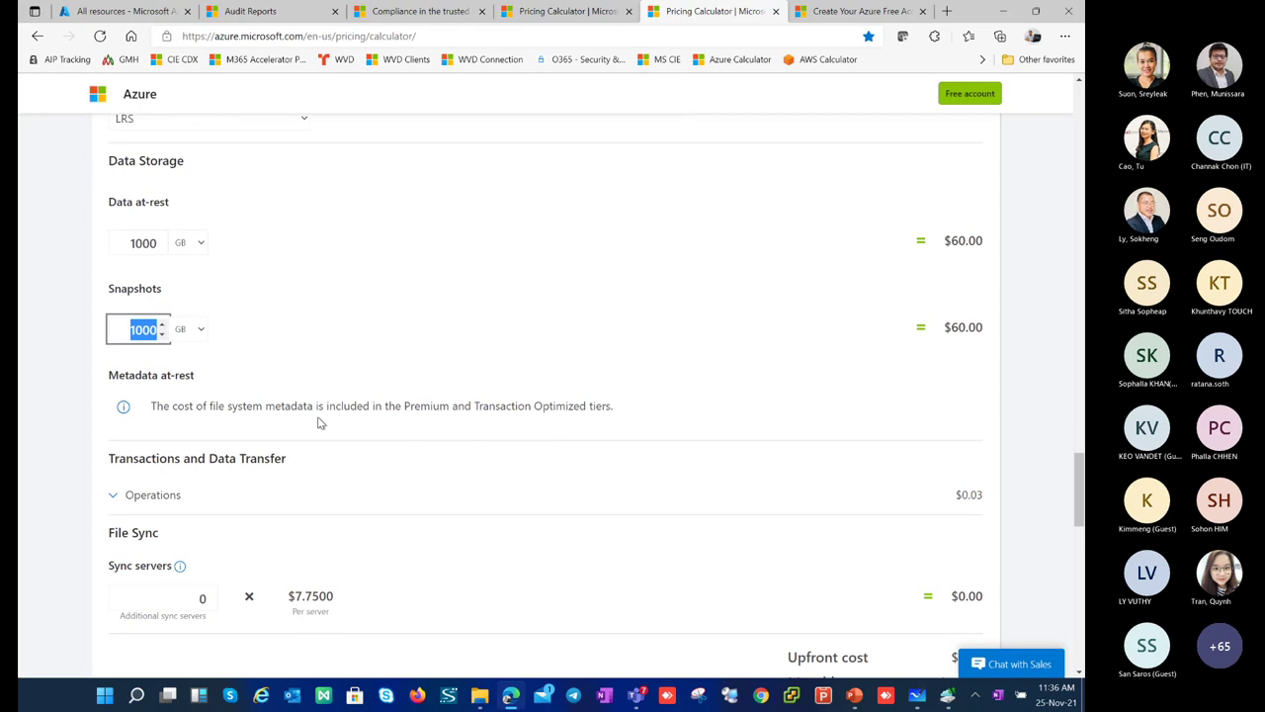
pyautogui.scroll(-3, 318, 423)
pyautogui.scroll(1, 300, 387)
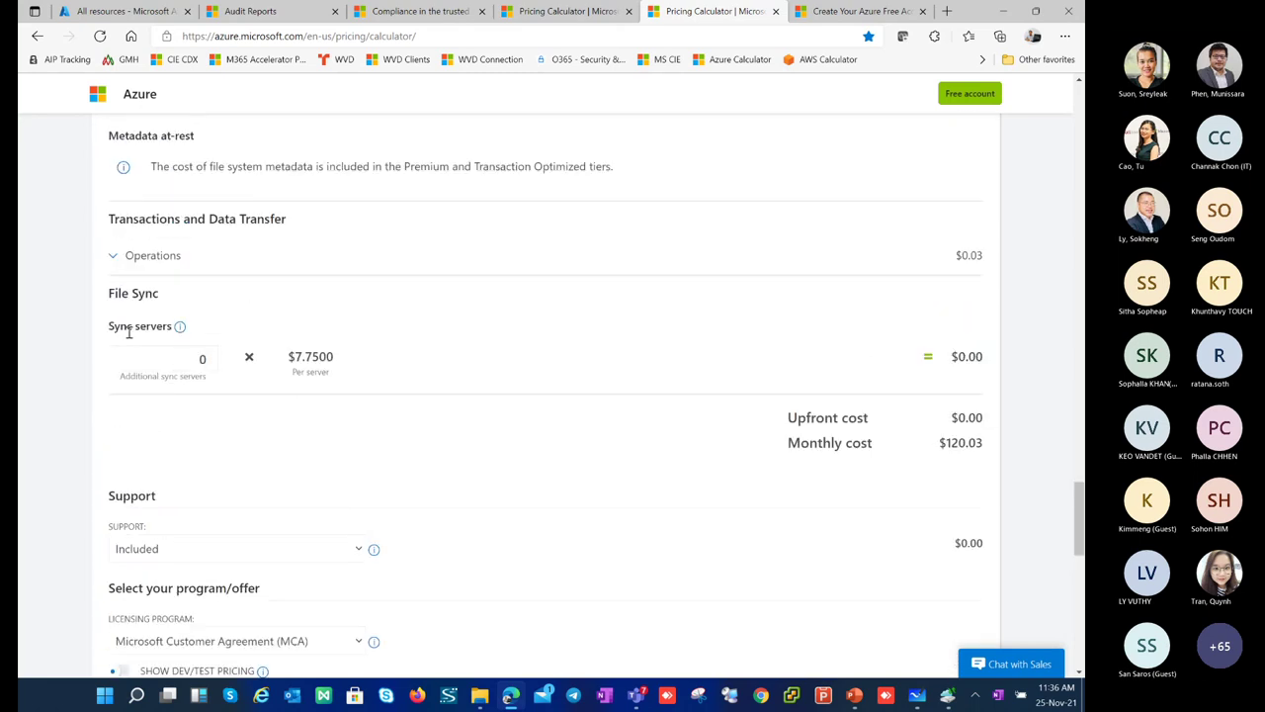
pyautogui.moveTo(129, 333); pyautogui.dragTo(172, 363)
pyautogui.click(181, 358)
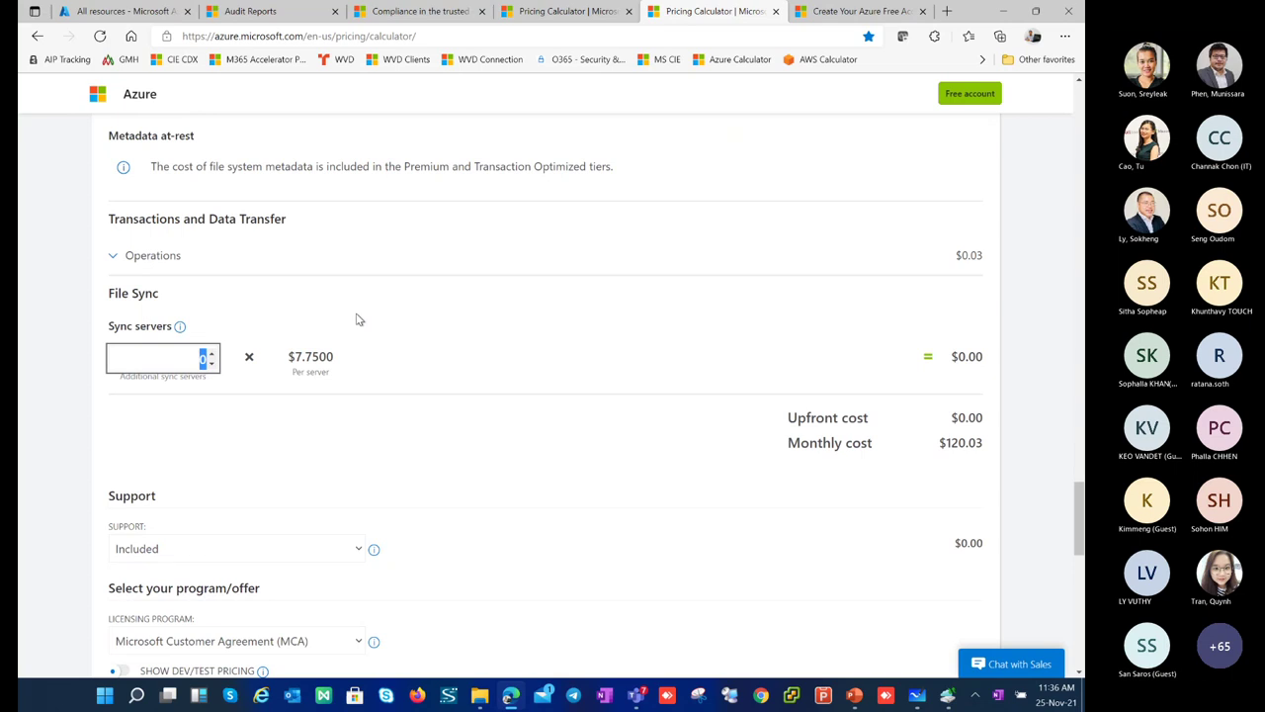
pyautogui.click(198, 361)
pyautogui.doubleClick(198, 361)
pyautogui.moveTo(146, 294); pyautogui.dragTo(82, 287)
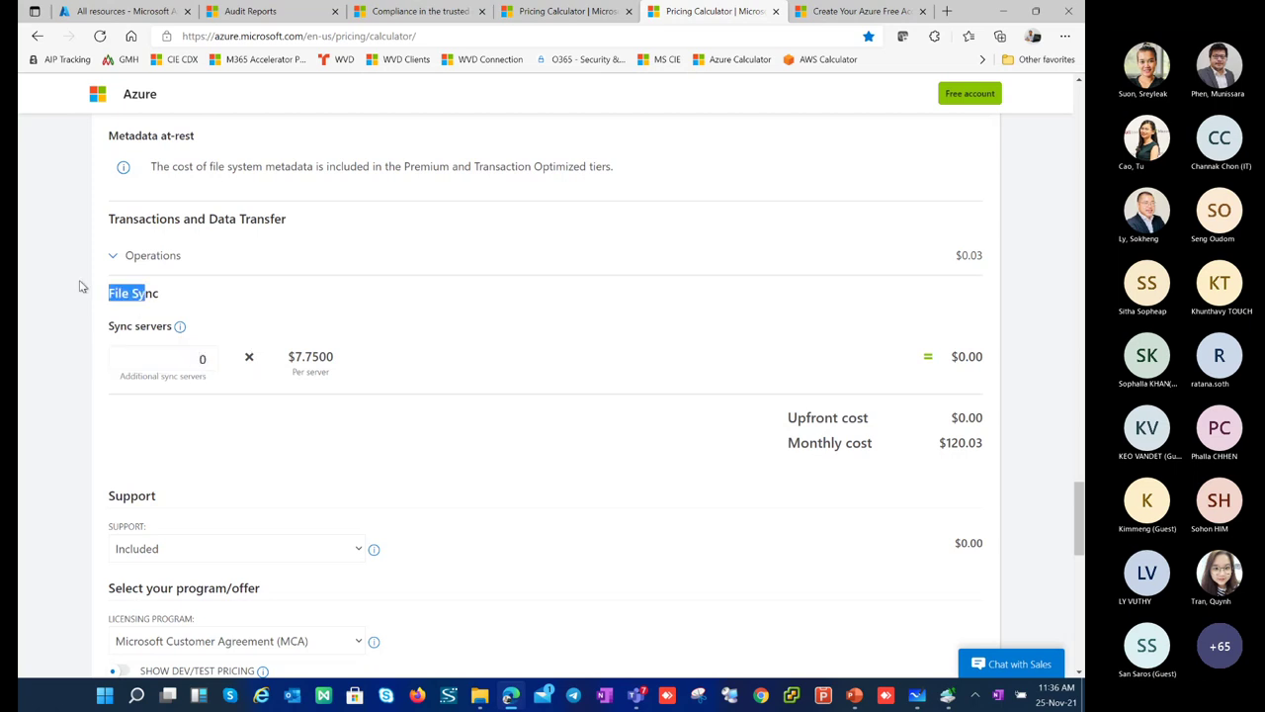
pyautogui.doubleClick(174, 359)
pyautogui.write('3')
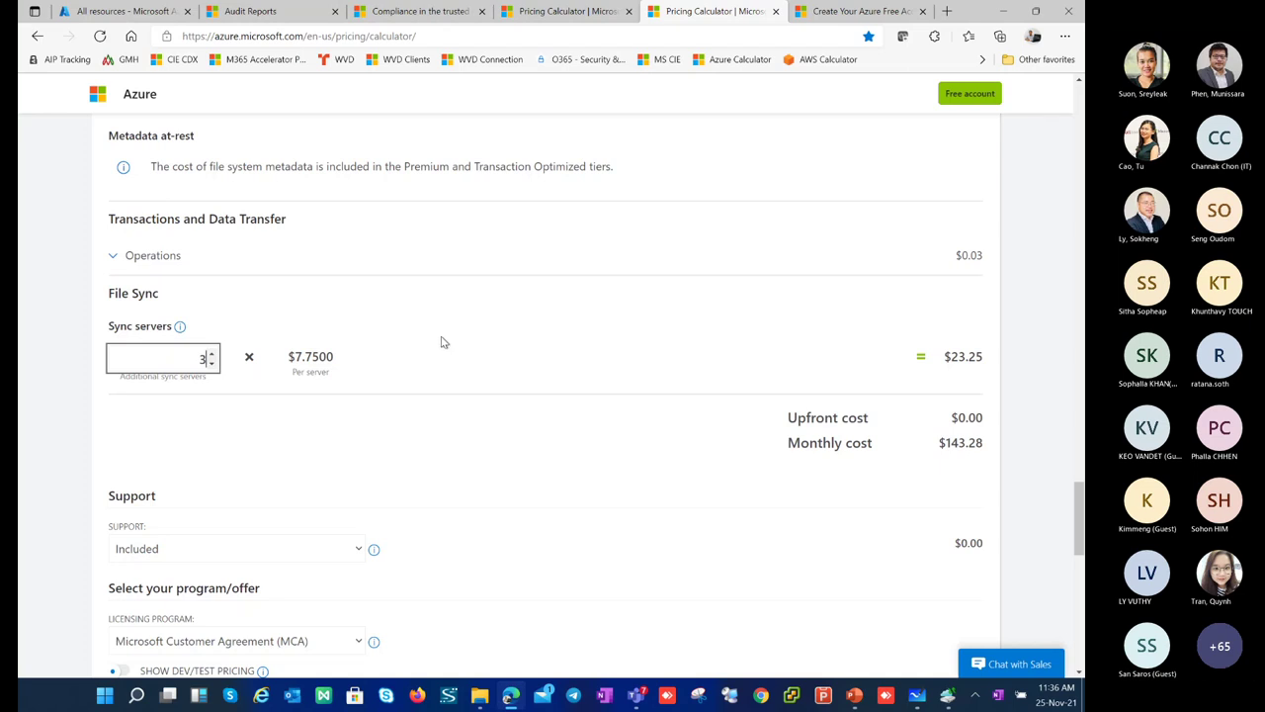
# Step: Highlight the sync server count and the File Sync and Sync servers headings in the storage estimate
pyautogui.doubleClick(203, 358)
pyautogui.moveTo(112, 293); pyautogui.dragTo(190, 303)
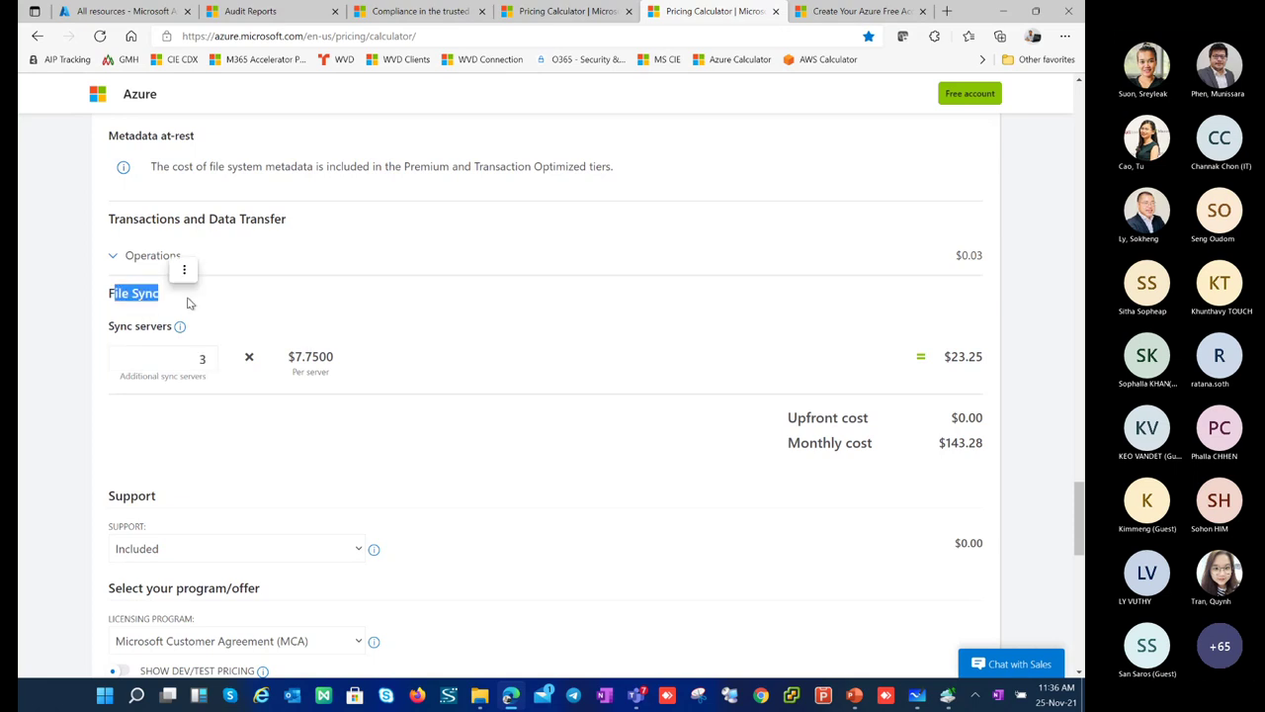
pyautogui.scroll(3, 190, 304)
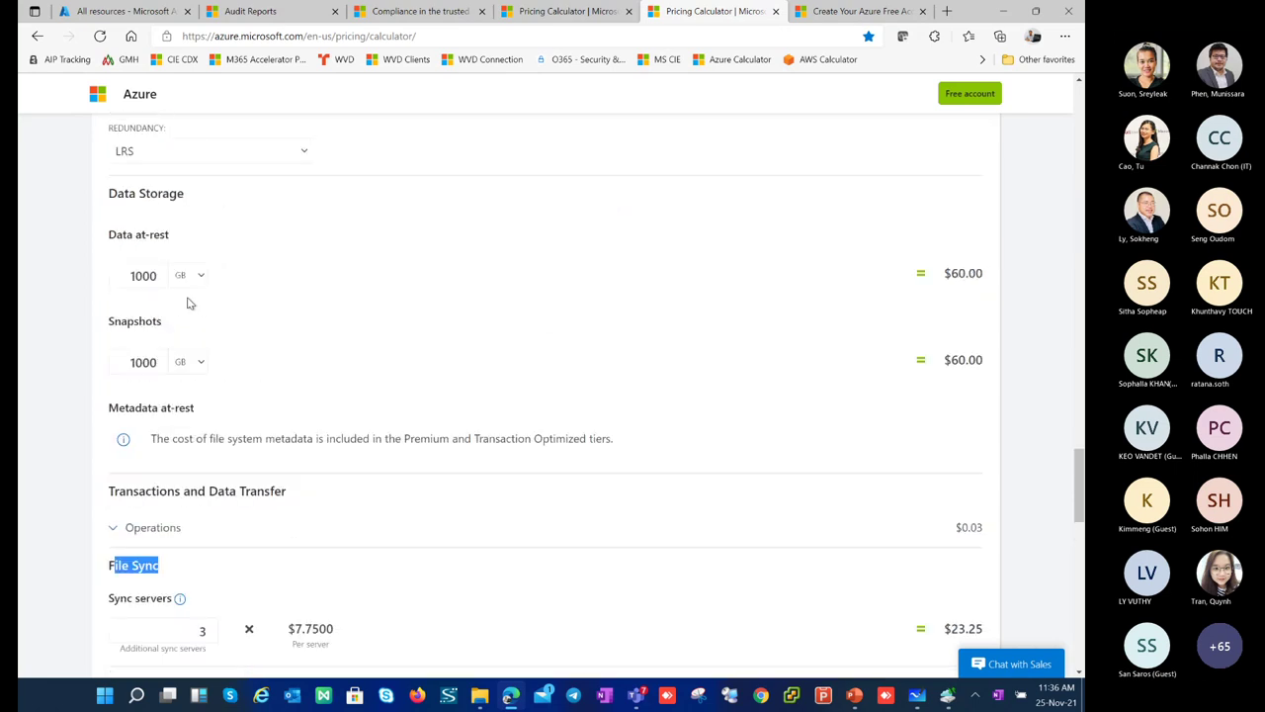
pyautogui.scroll(-3, 189, 302)
pyautogui.moveTo(146, 326); pyautogui.dragTo(145, 294)
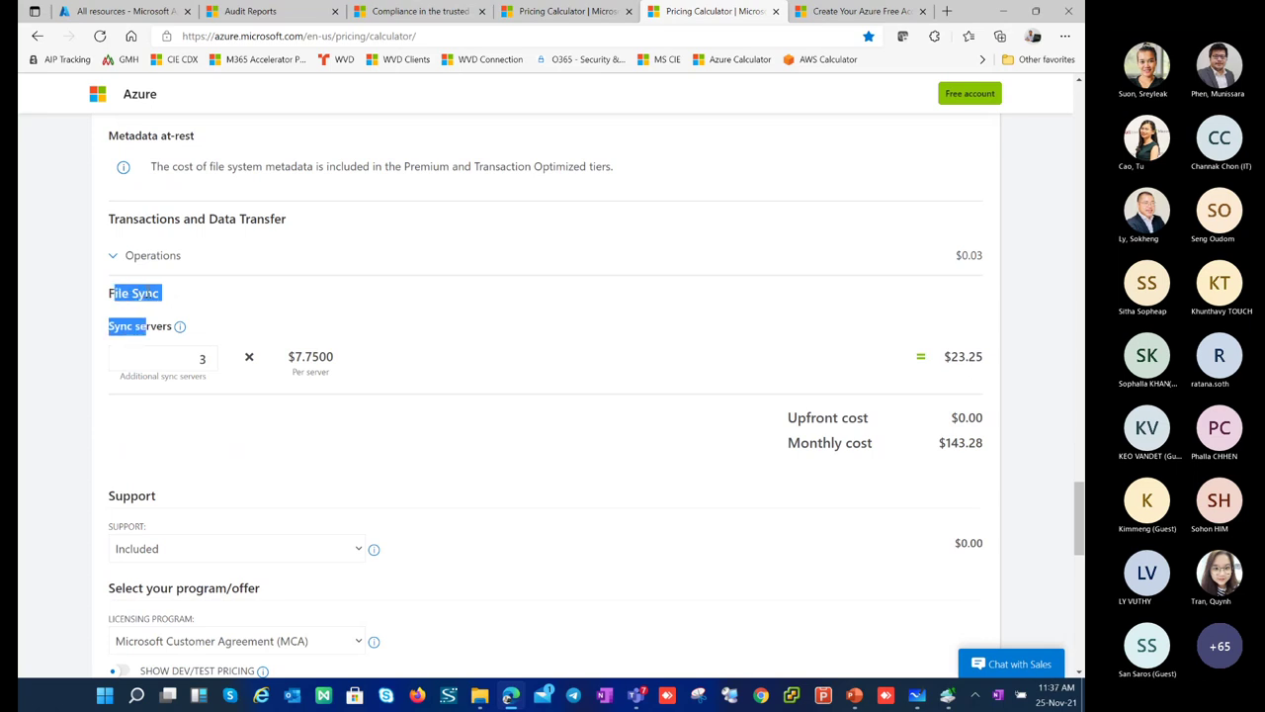
# Step: Expand the Operations costs under Transactions and Data Transfer to view the transaction prices, and collapse them again
pyautogui.click(332, 265)
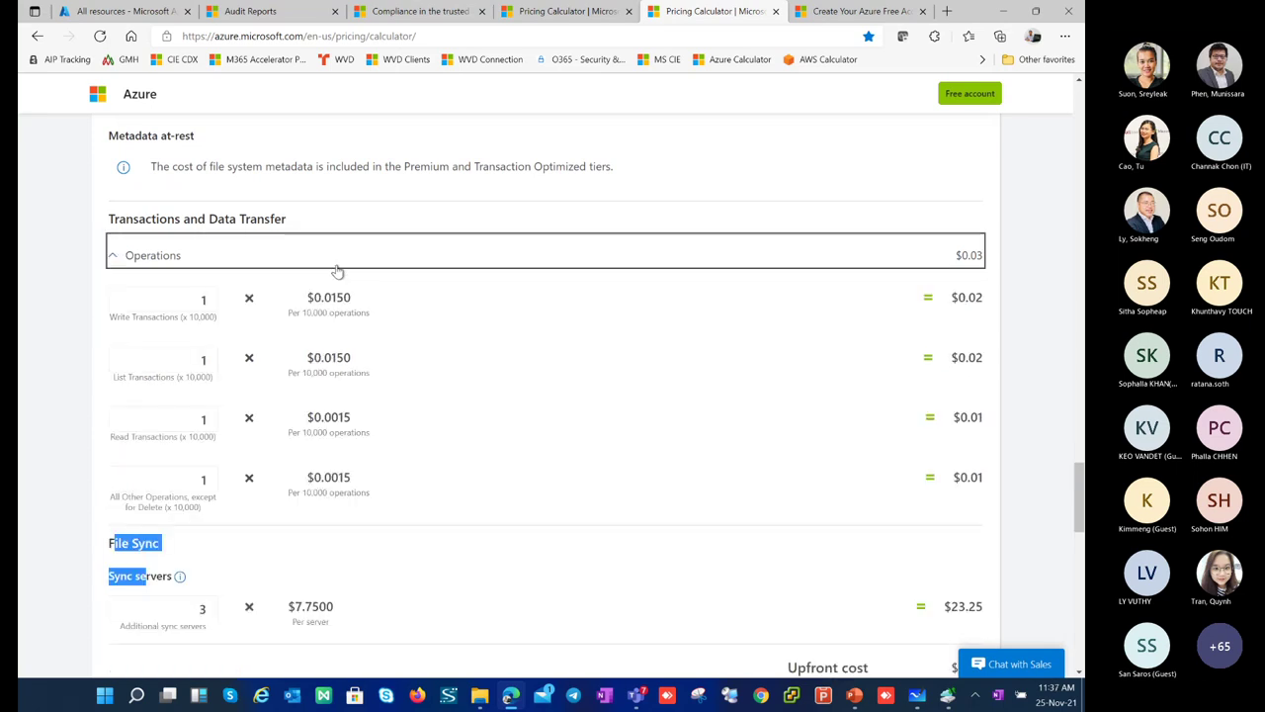
pyautogui.click(344, 276)
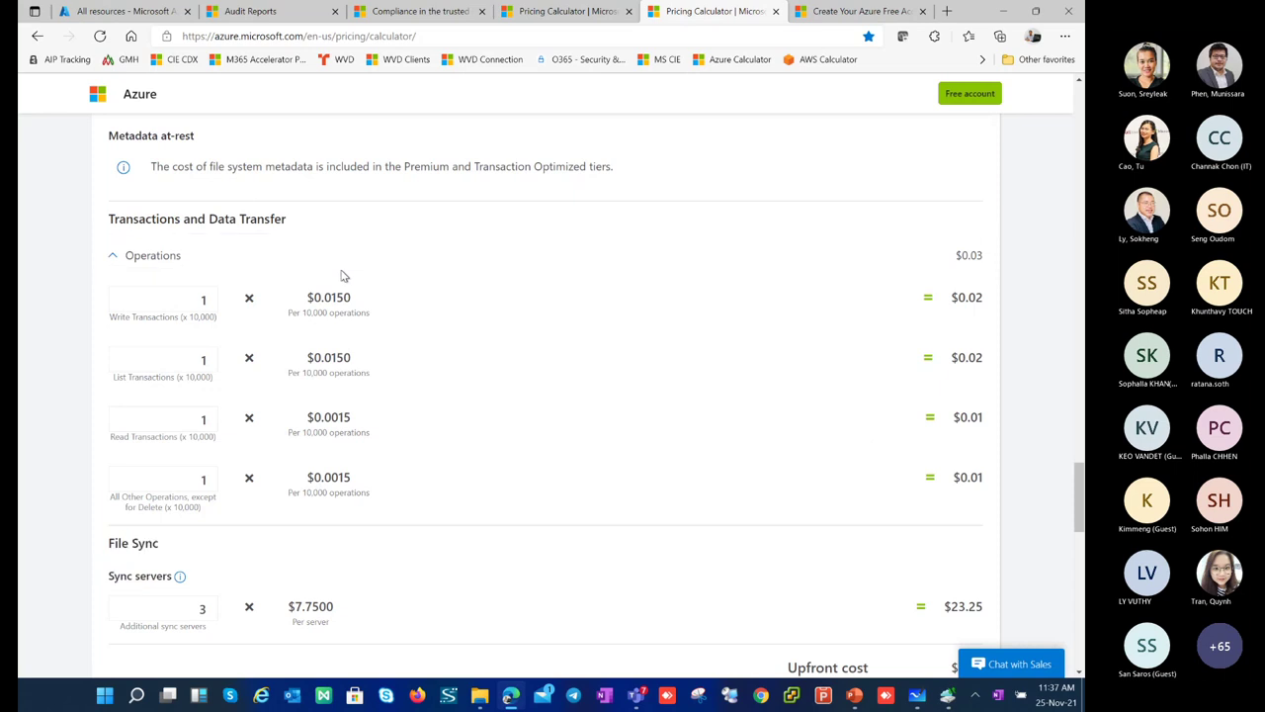
pyautogui.click(116, 257)
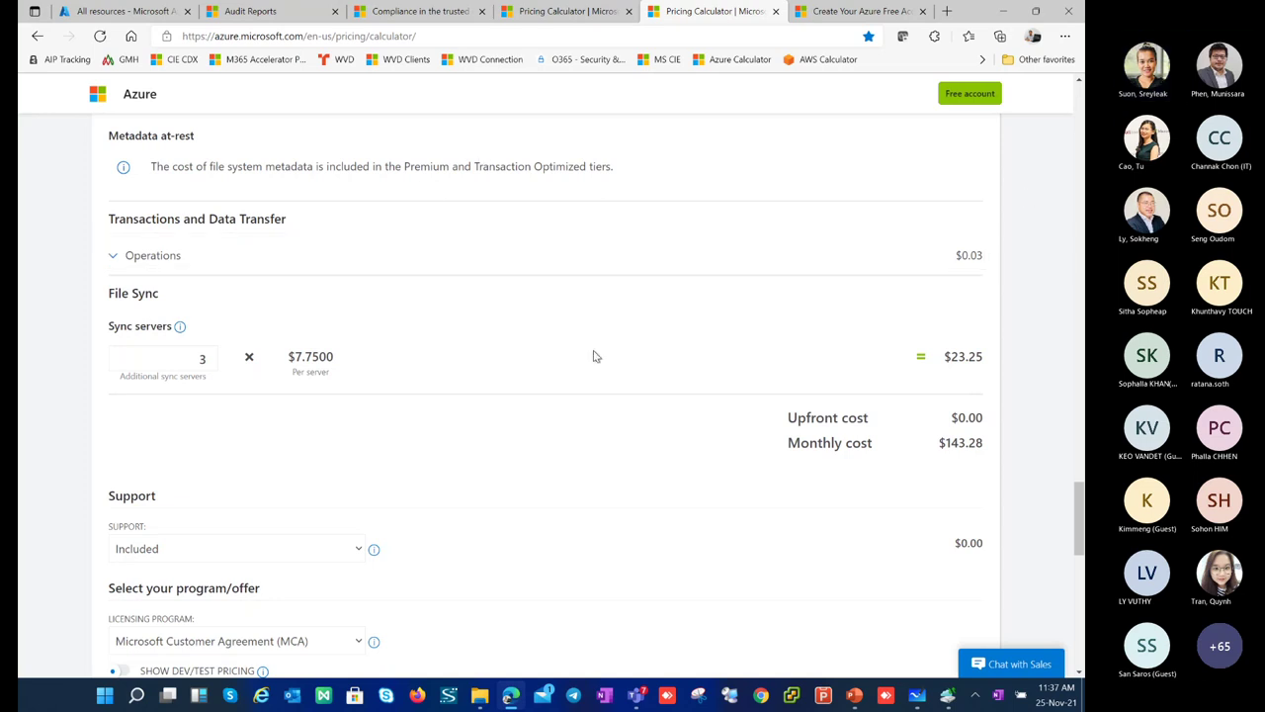
# Step: Switch to the BCDR Azure Backup and ASR presentation in PowerPoint and view the Solution Overview: Failover slide
pyautogui.scroll(1, 593, 356)
pyautogui.scroll(8, 638, 527)
pyautogui.moveTo(856, 695)
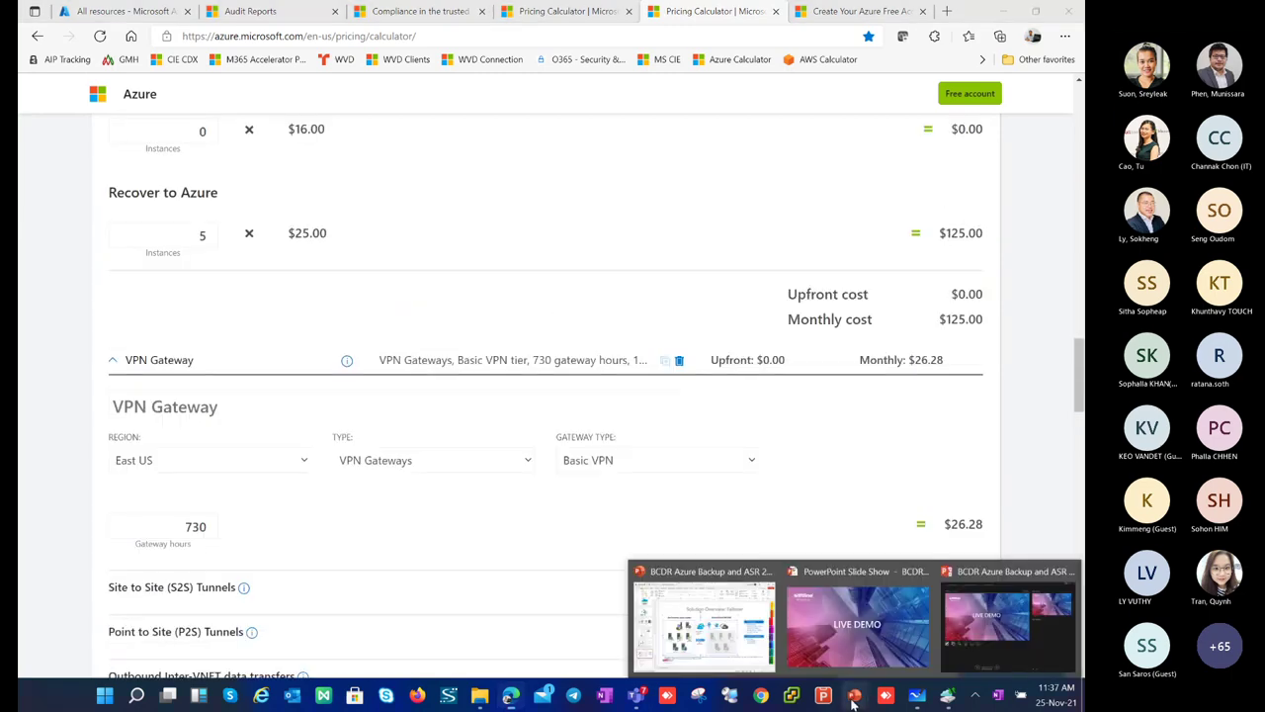
pyautogui.click(830, 640)
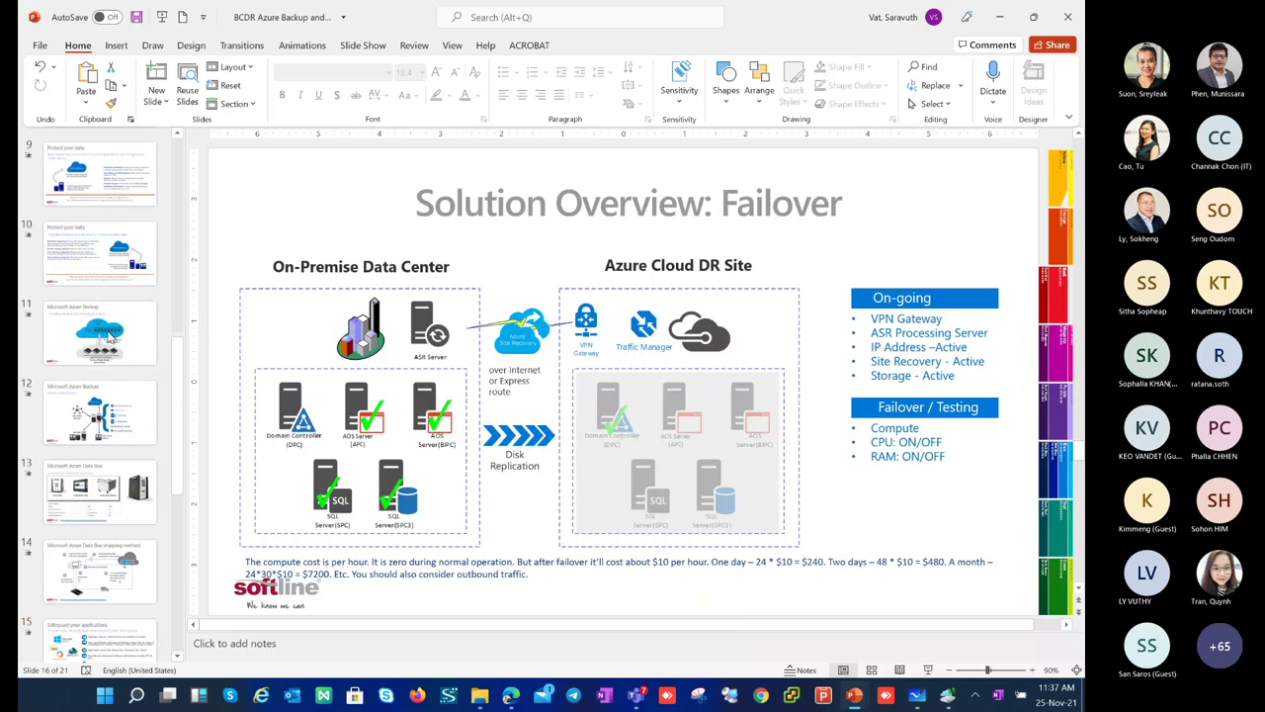
pyautogui.scroll(-1, 110, 336)
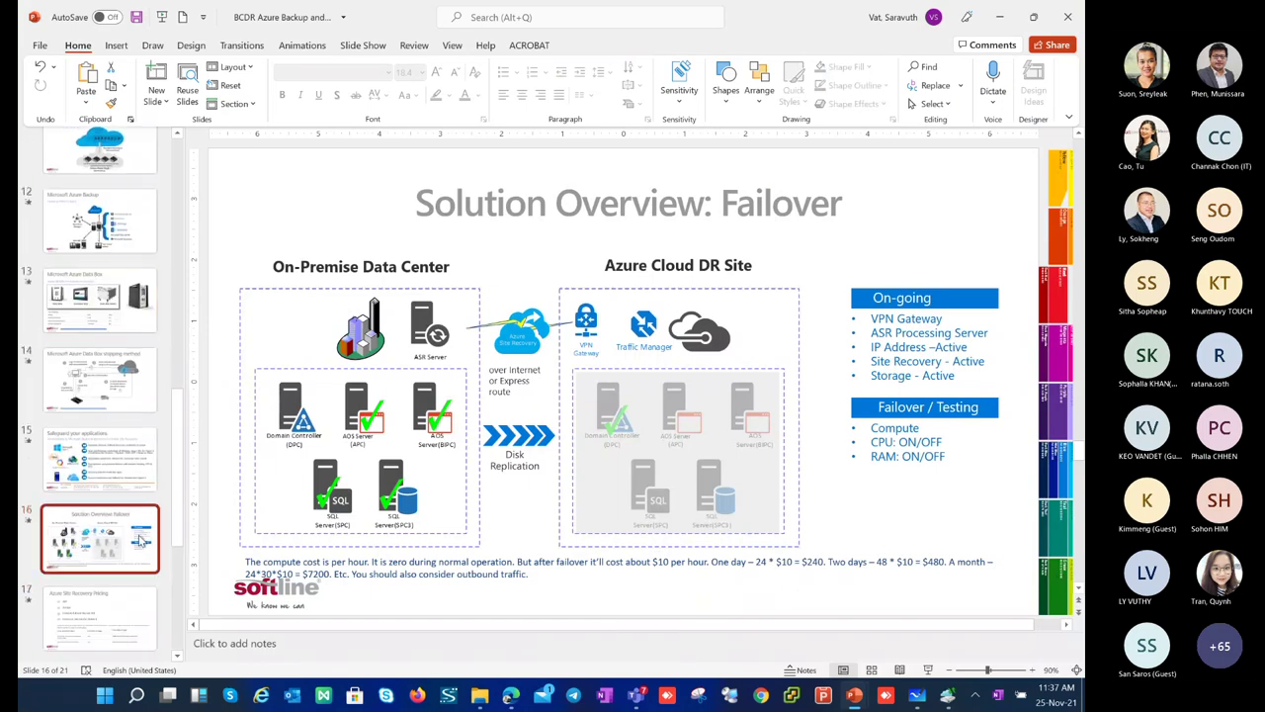
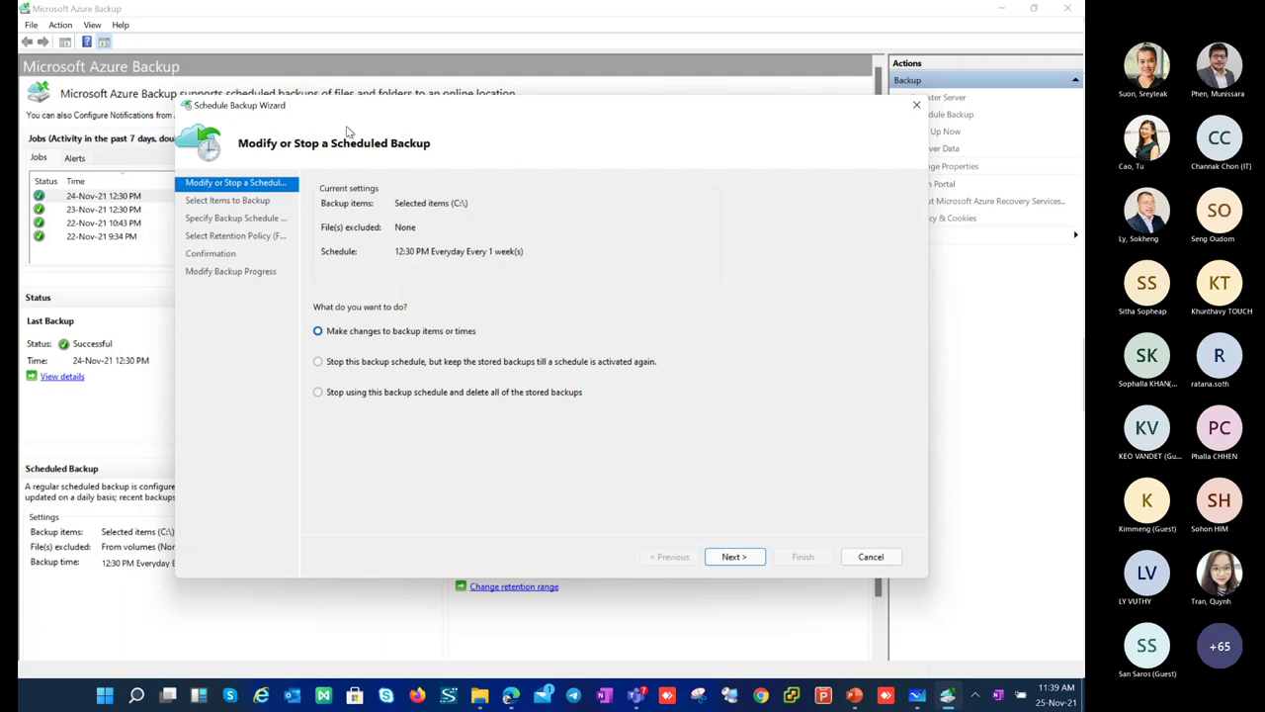
# Step: Continue the Schedule Backup Wizard to the backup schedule page and choose a second and third daily backup time
pyautogui.click(740, 560)
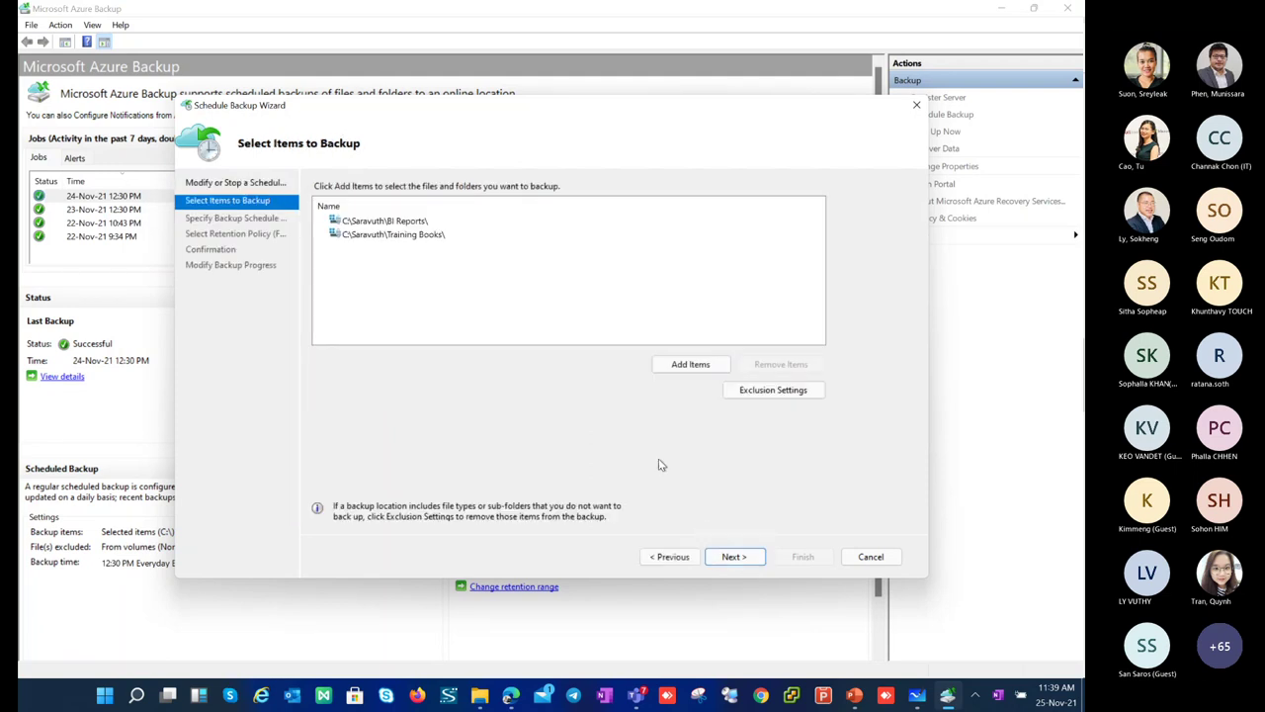
pyautogui.click(734, 556)
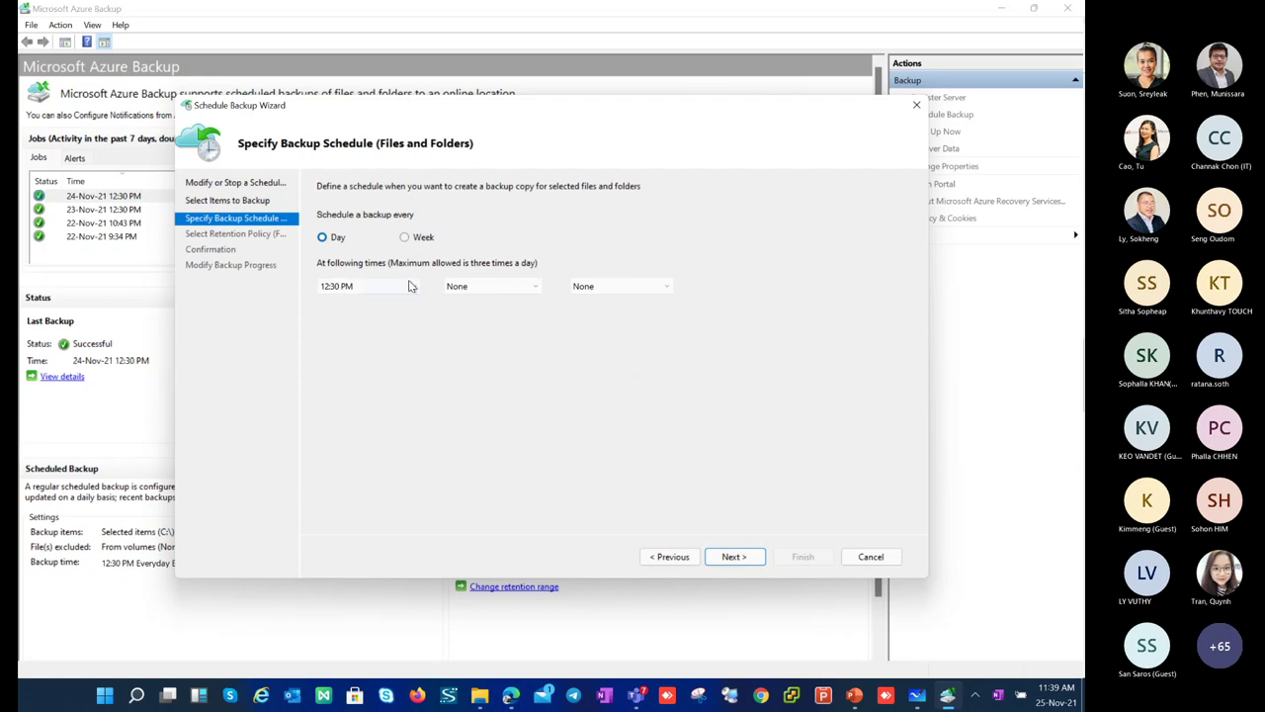
pyautogui.click(491, 286)
pyautogui.scroll(3, 485, 356)
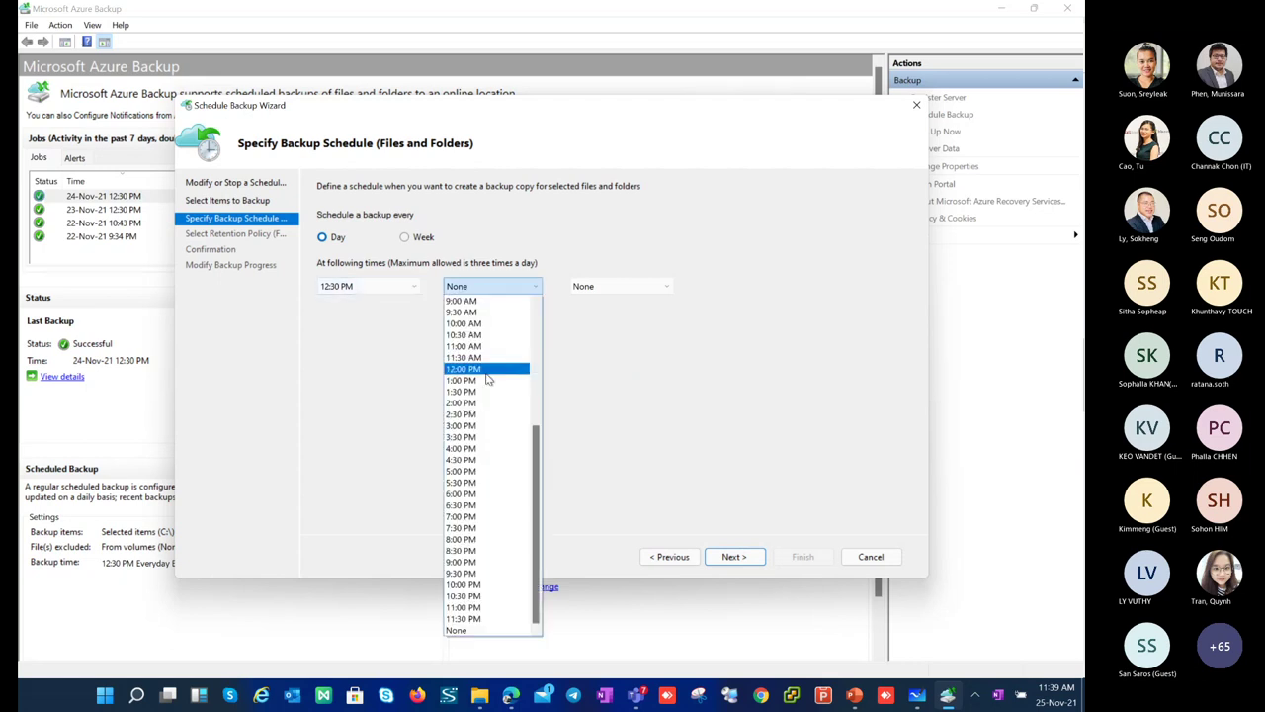
pyautogui.click(481, 362)
pyautogui.click(593, 287)
pyautogui.click(596, 418)
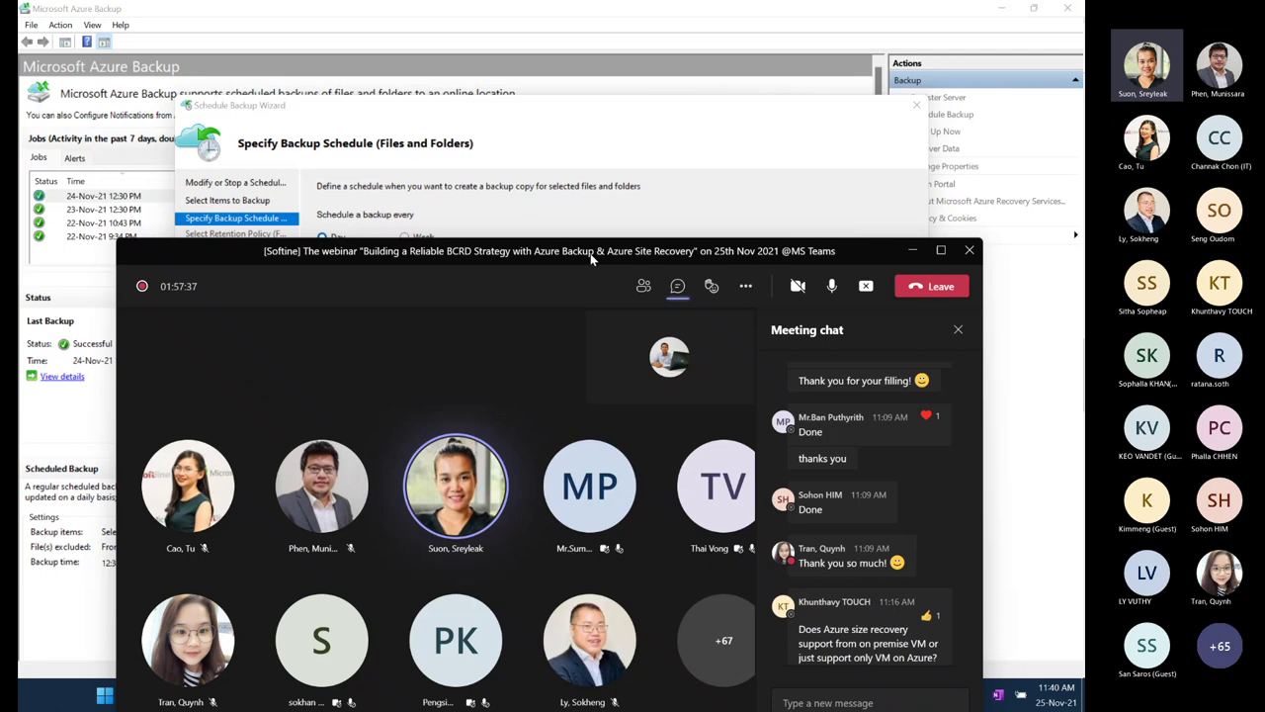
# Step: Maximize the Teams meeting window and review the participants' questions in the meeting chat
pyautogui.moveTo(590, 253); pyautogui.dragTo(845, 22)
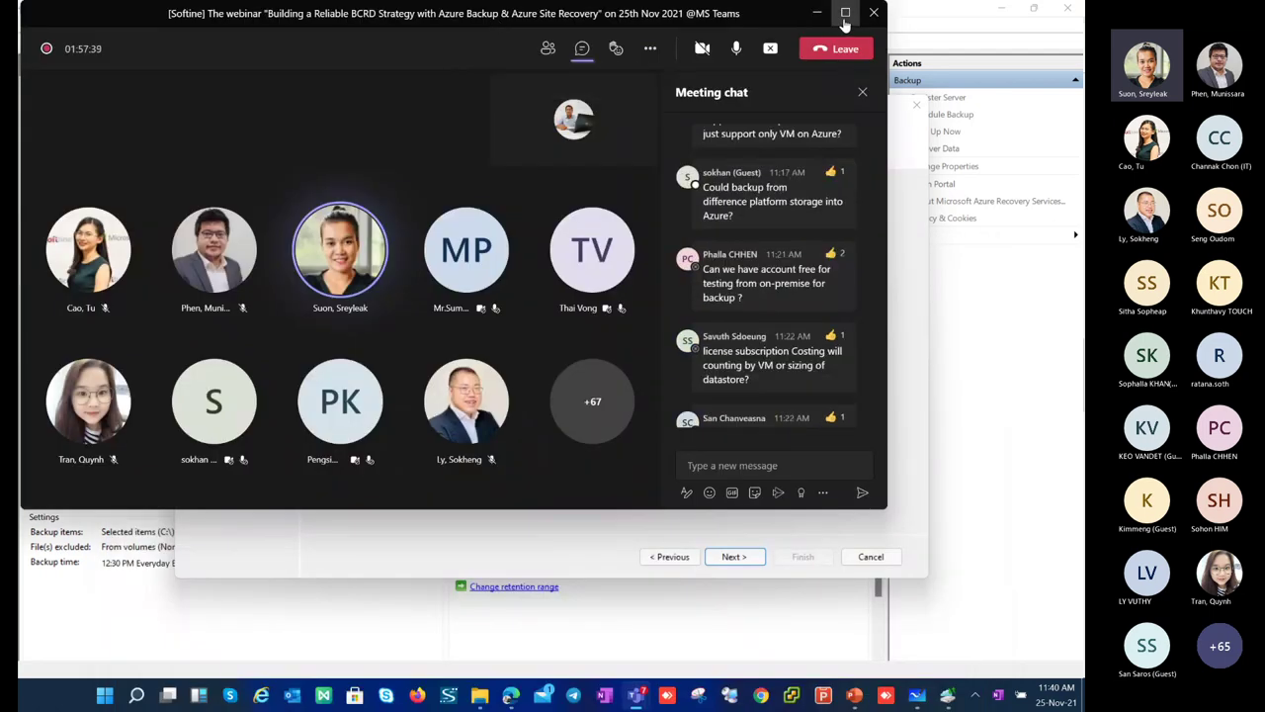
pyautogui.click(845, 15)
pyautogui.moveTo(1081, 502); pyautogui.dragTo(1081, 607)
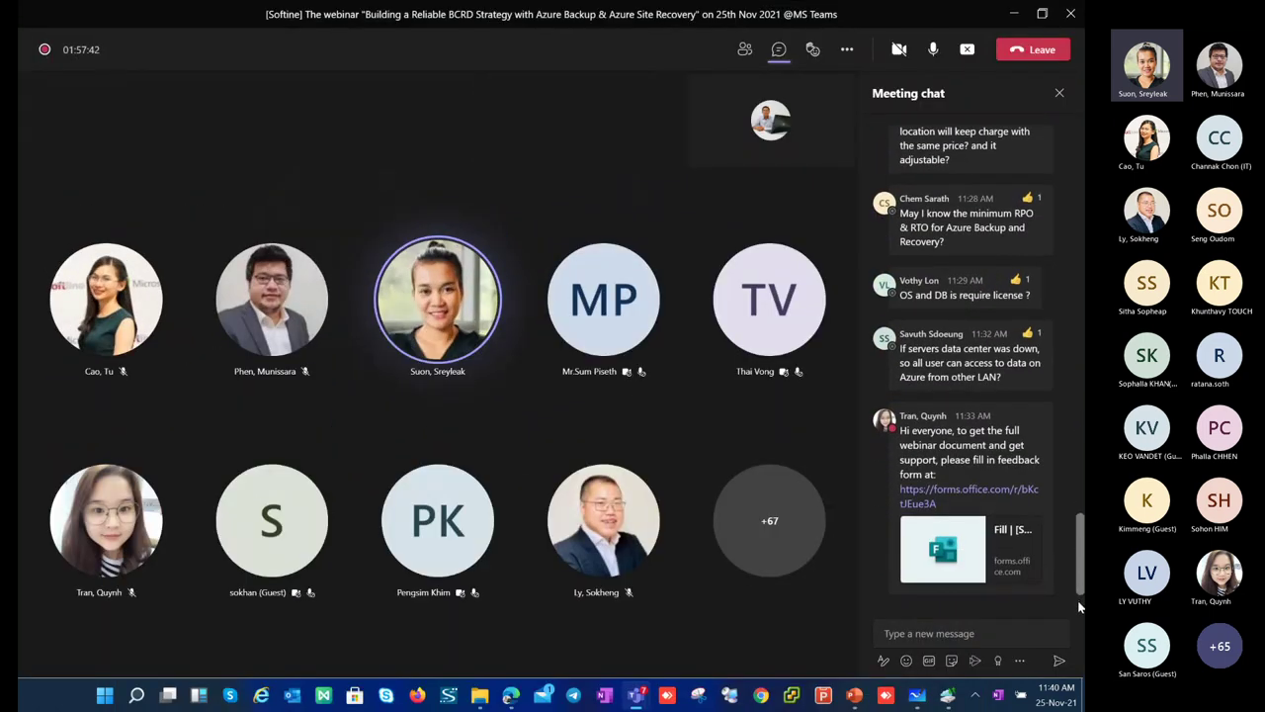
pyautogui.scroll(10, 1077, 555)
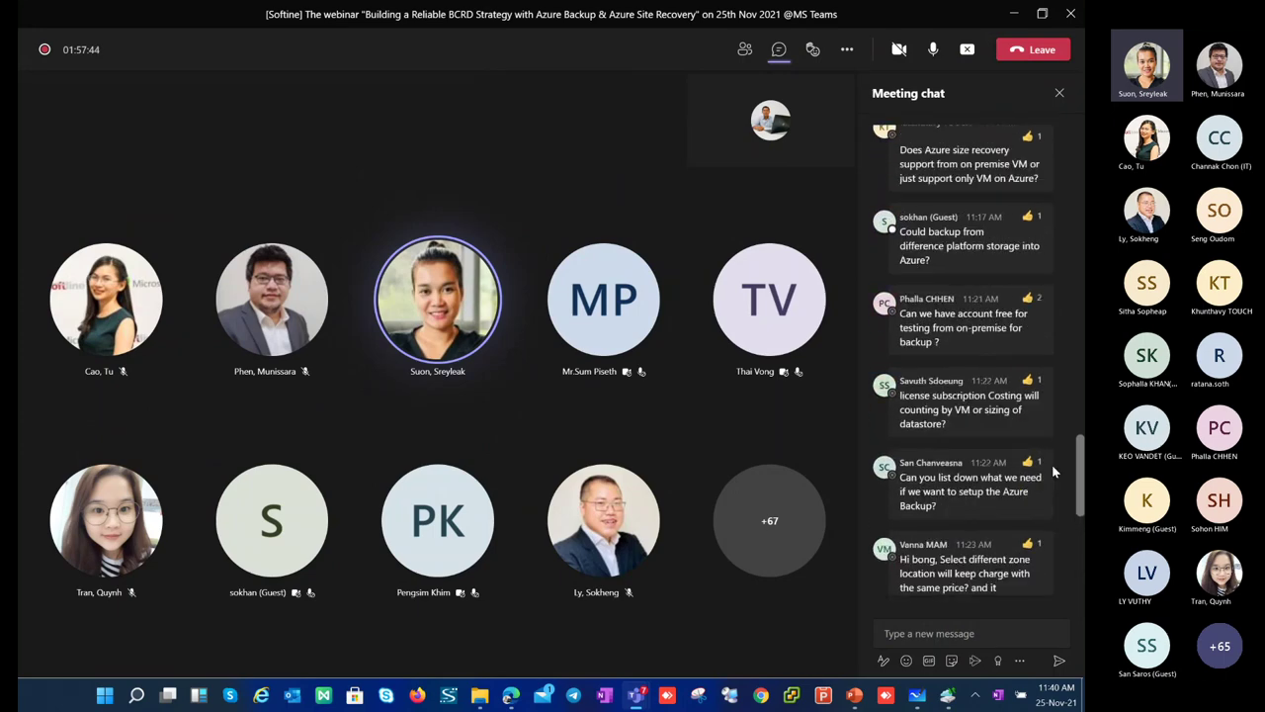
pyautogui.scroll(15, 1014, 297)
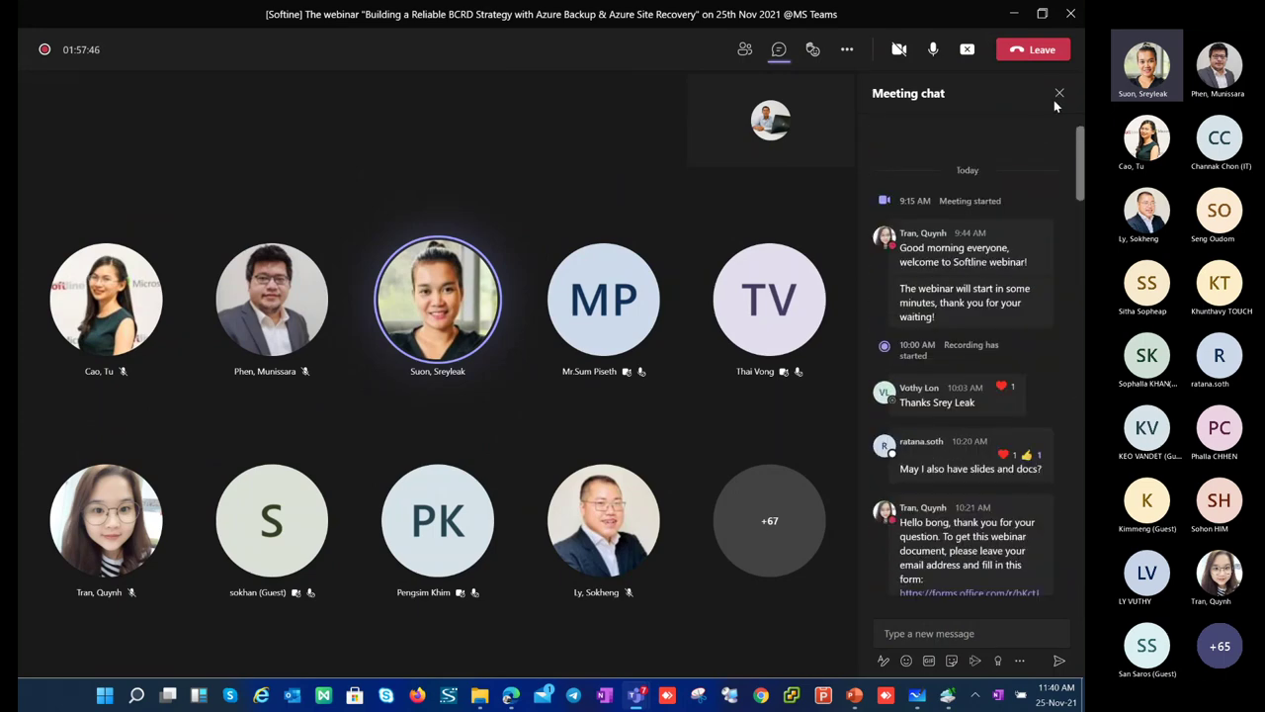
pyautogui.click(1081, 509)
pyautogui.click(1081, 591)
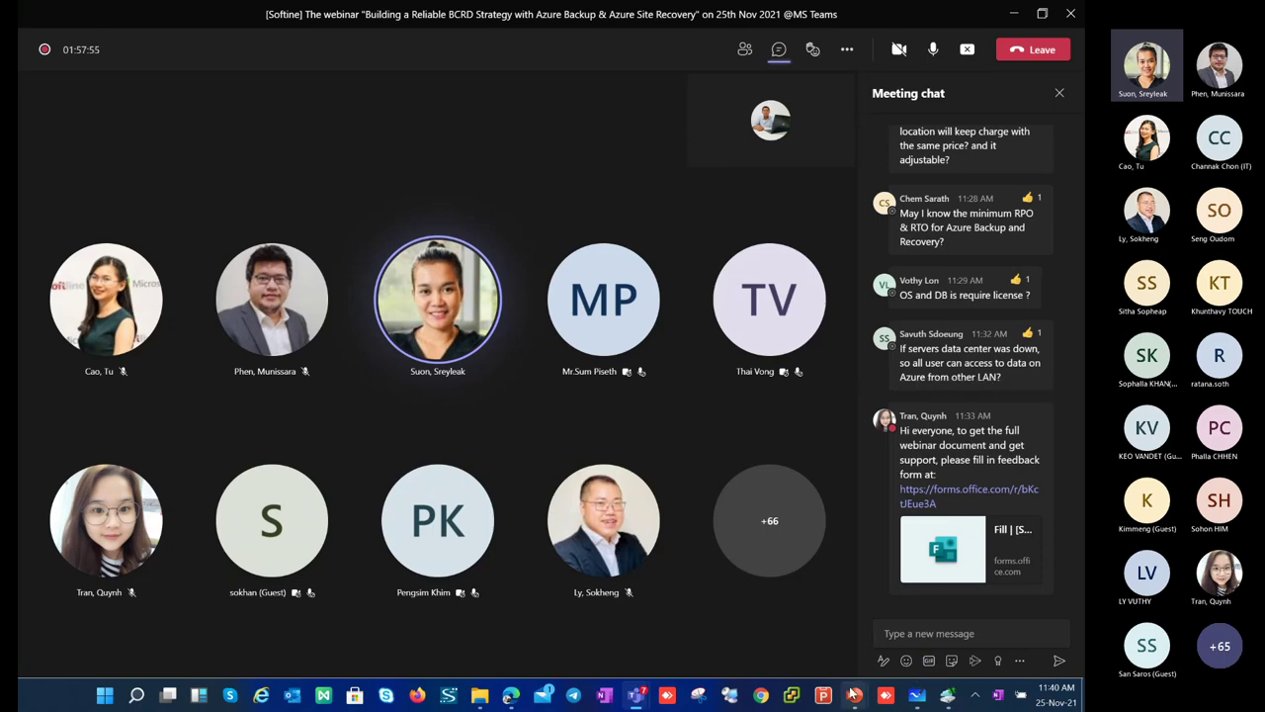
# Step: Switch to the PowerPoint presentation and point out the On-going and Failover / Testing lists on the Solution Overview: Failover slide
pyautogui.moveTo(854, 697)
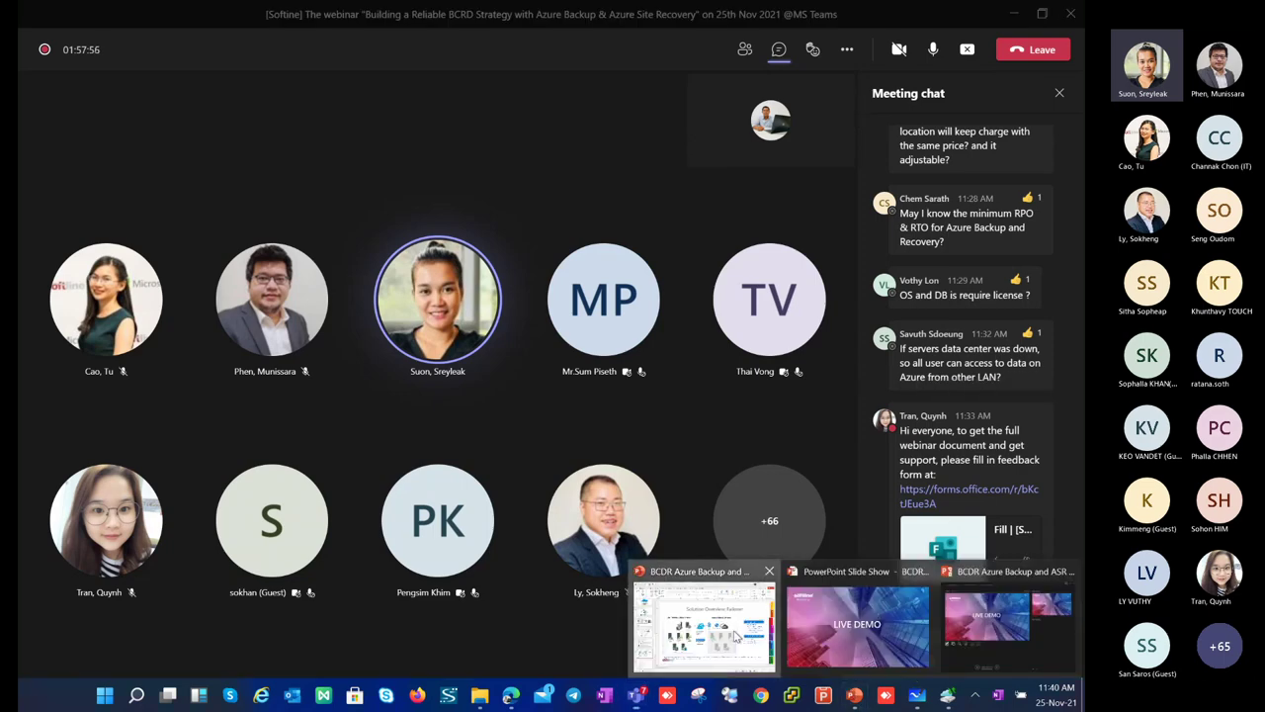
pyautogui.click(734, 637)
pyautogui.click(895, 458)
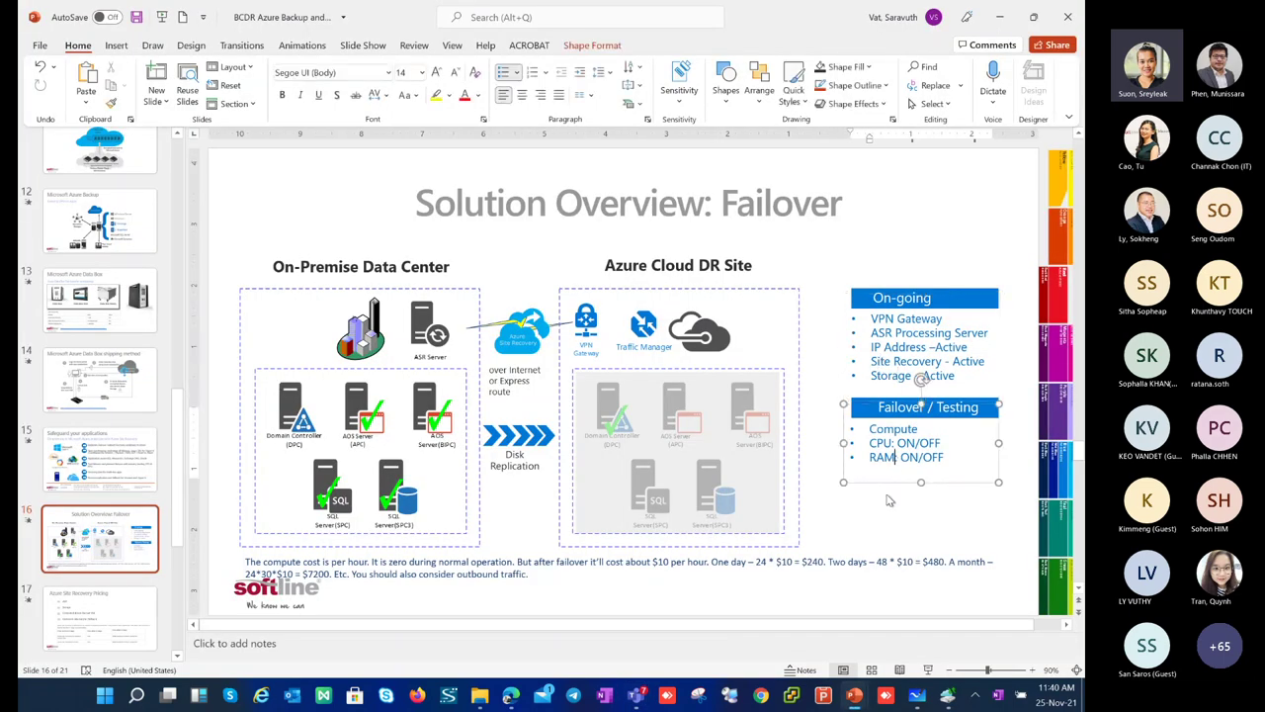
pyautogui.moveTo(826, 261); pyautogui.dragTo(983, 516)
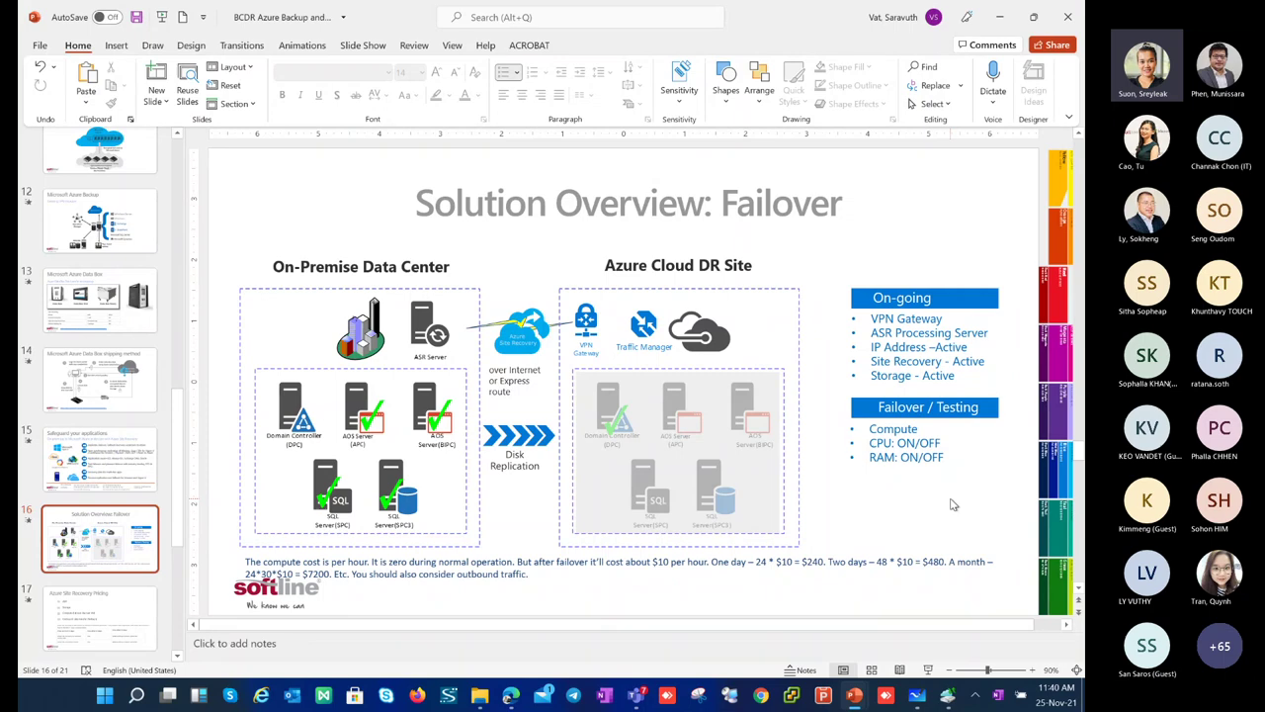
# Step: Switch to the Azure portal in the browser, dismiss the search suggestions and return to the dashboard
pyautogui.click(509, 697)
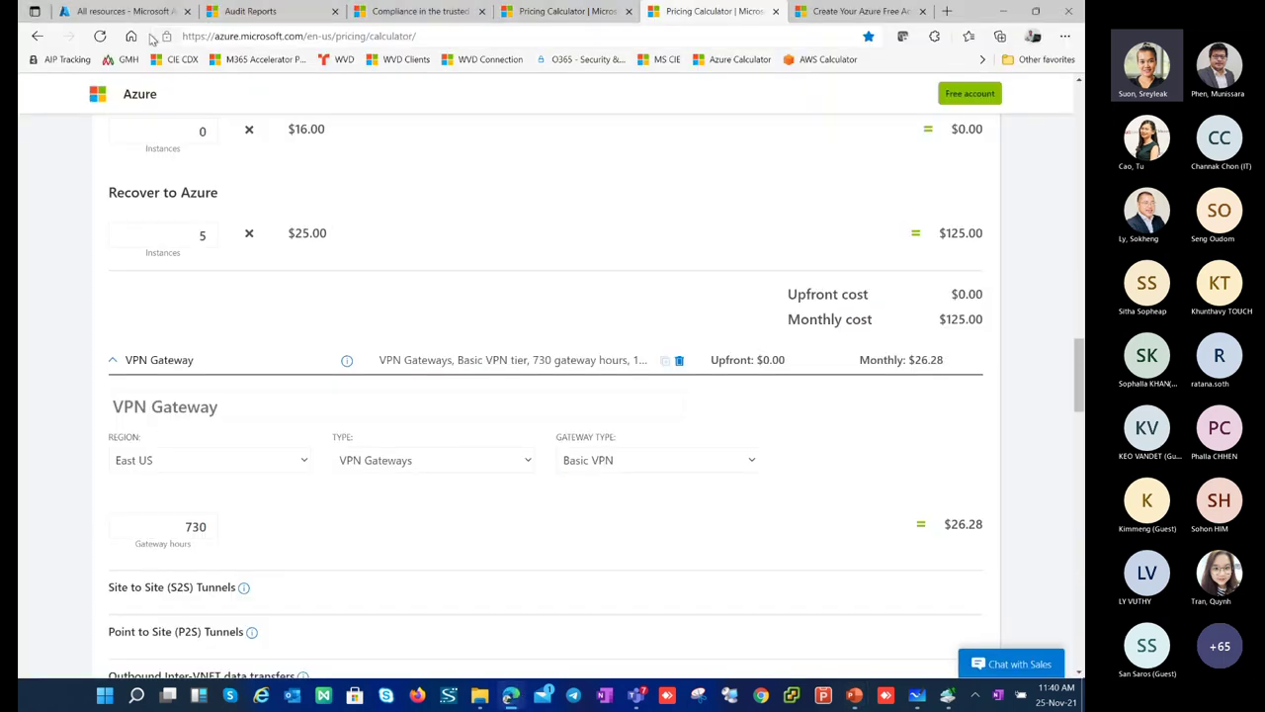
pyautogui.click(121, 11)
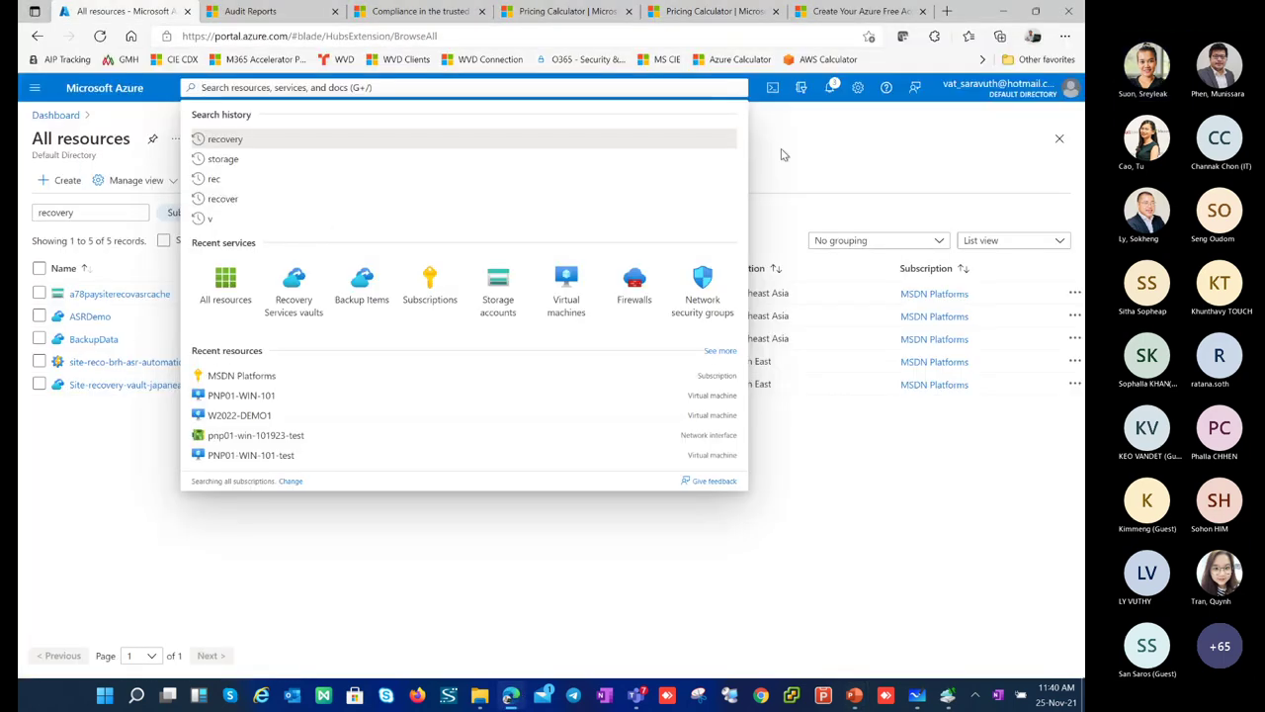
pyautogui.click(782, 152)
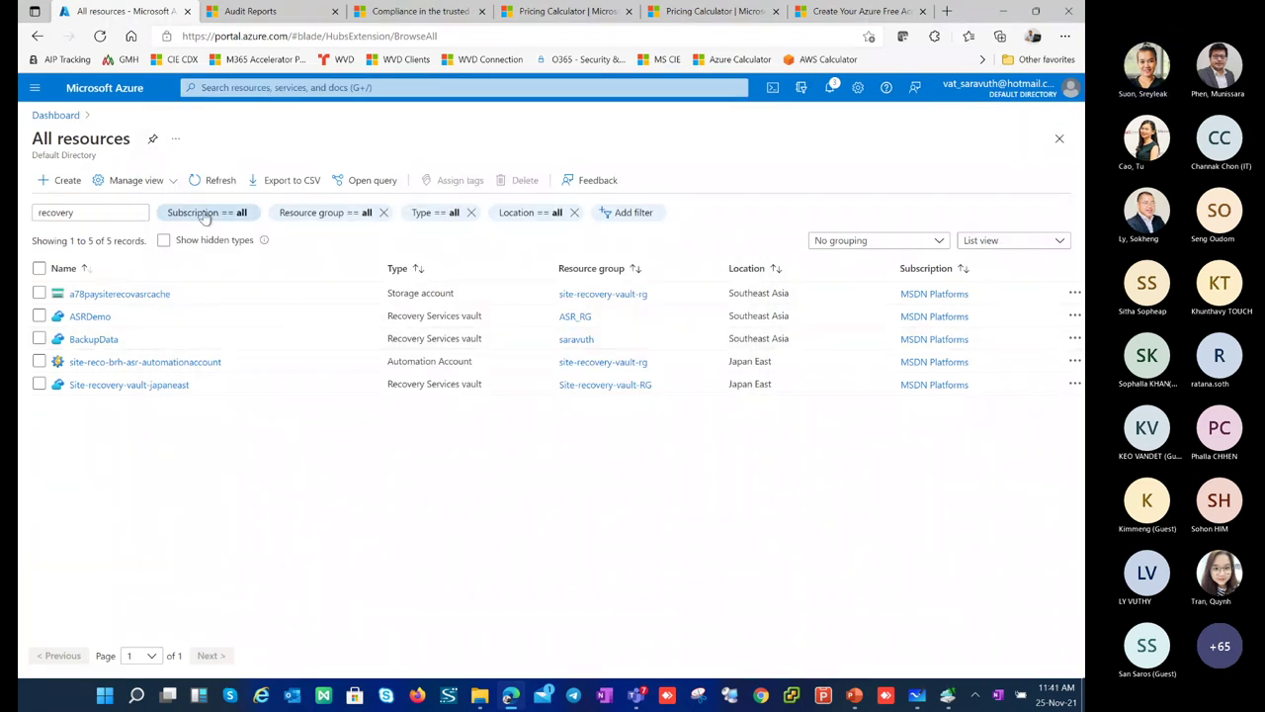
pyautogui.click(57, 116)
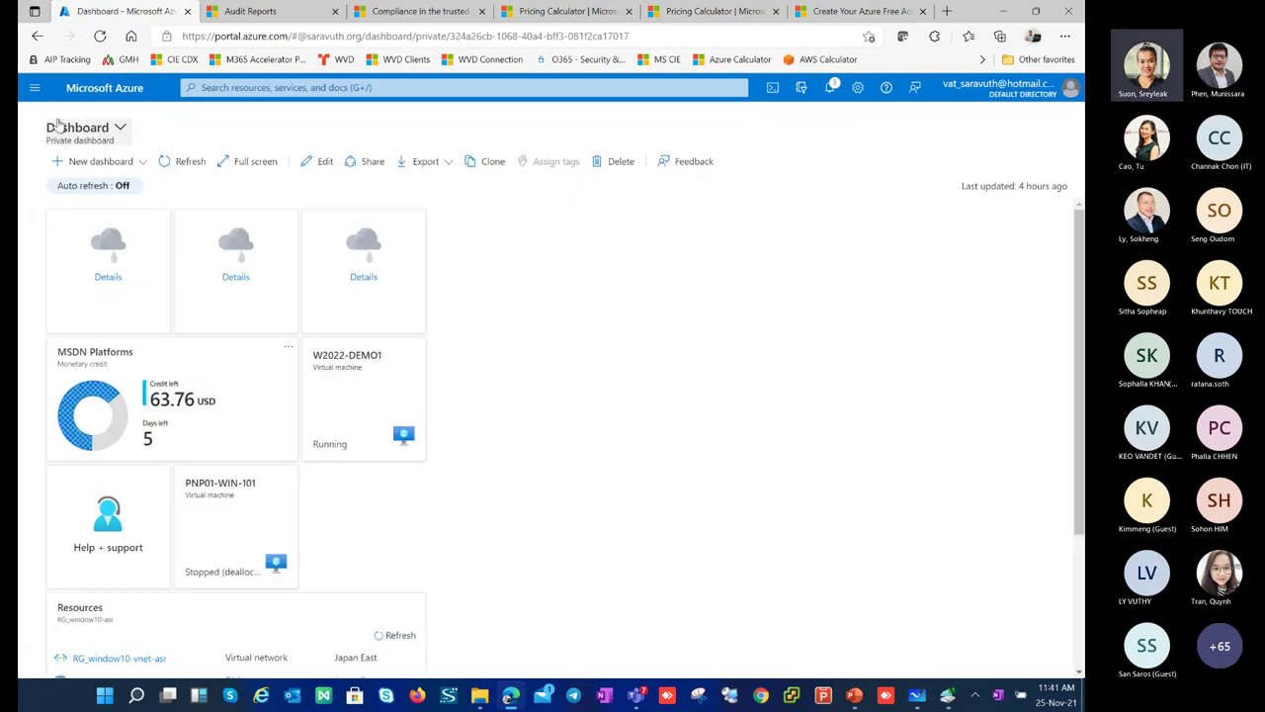
# Step: Open the ASRDemo Recovery Services vault from All resources and examine its Site Recovery overview
pyautogui.click(34, 89)
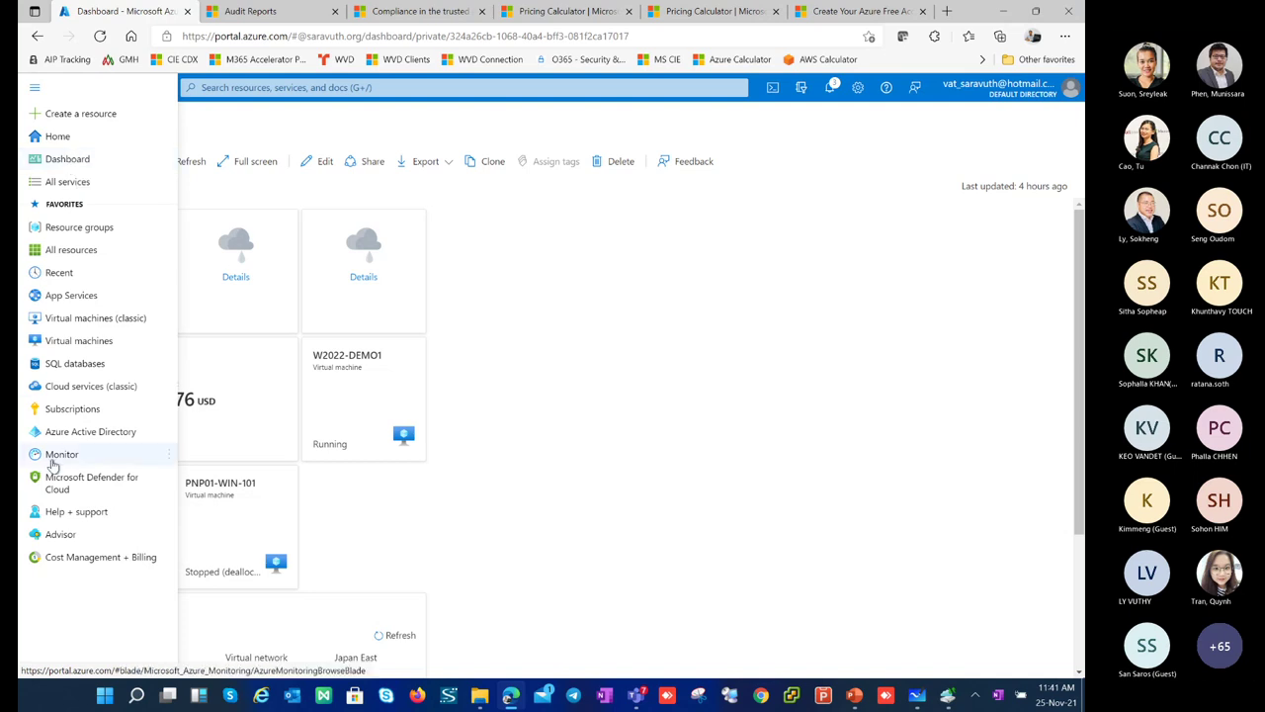
pyautogui.click(71, 249)
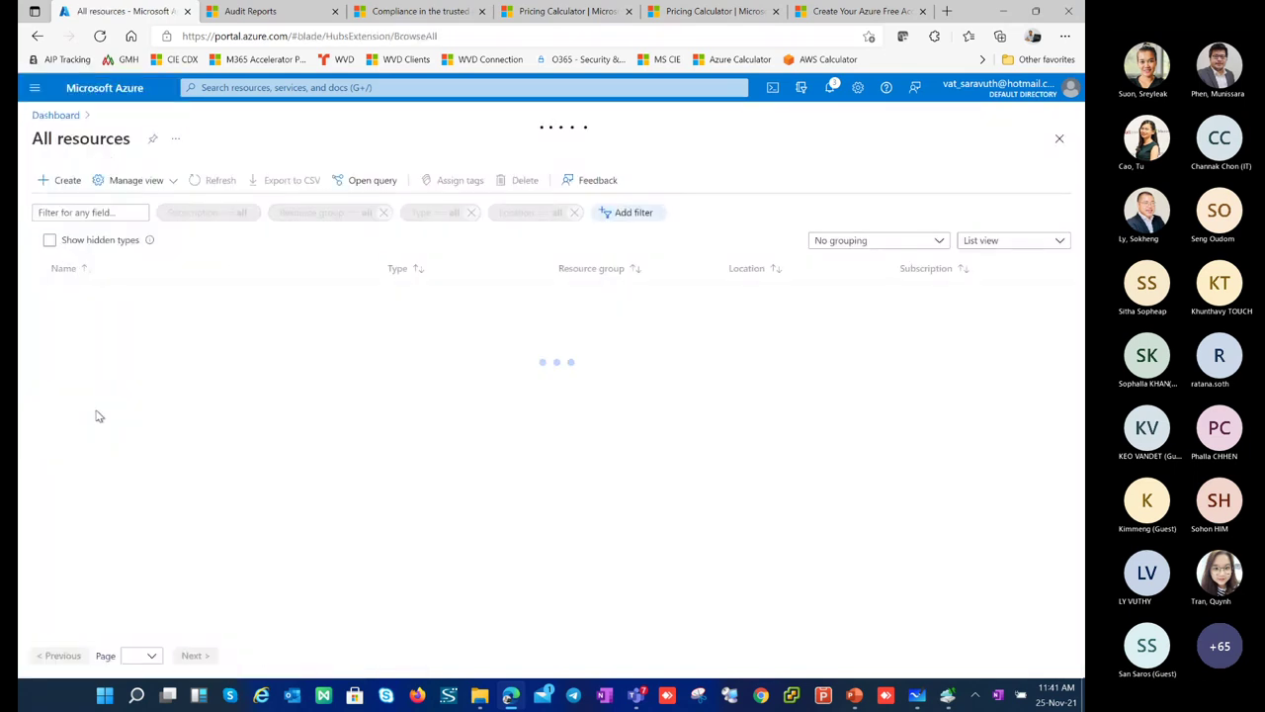
pyautogui.click(89, 317)
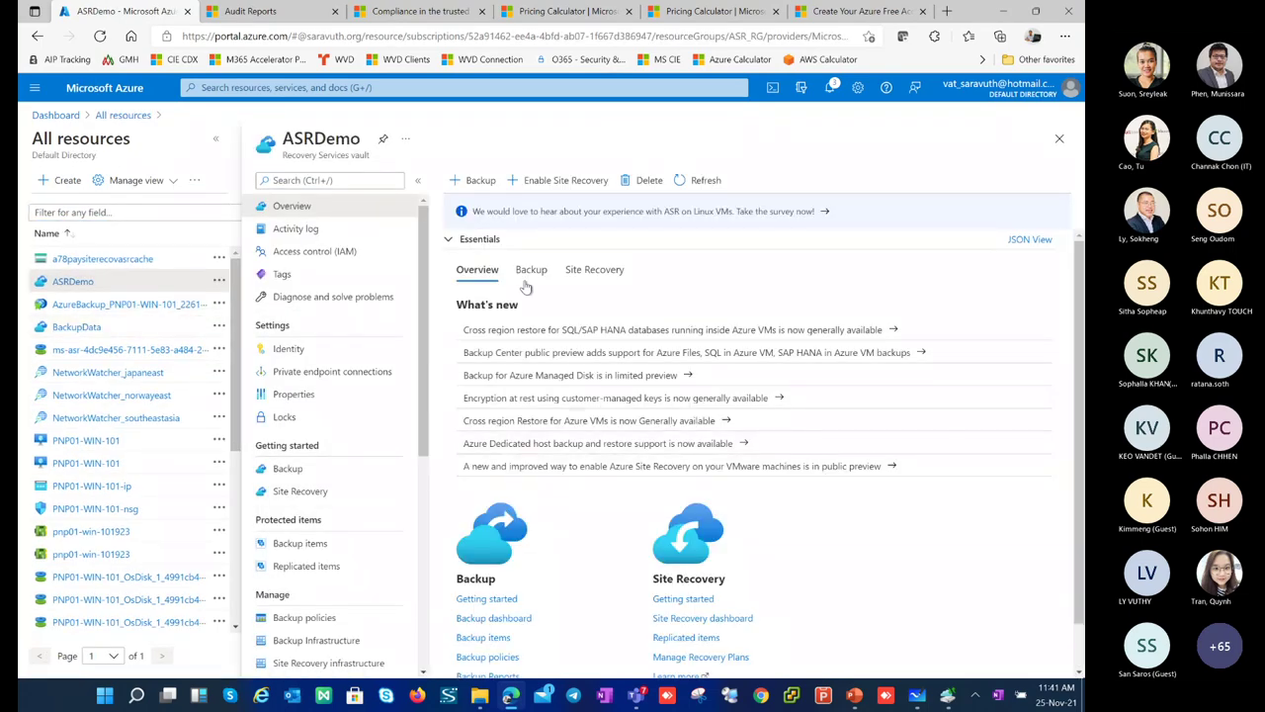
pyautogui.click(585, 273)
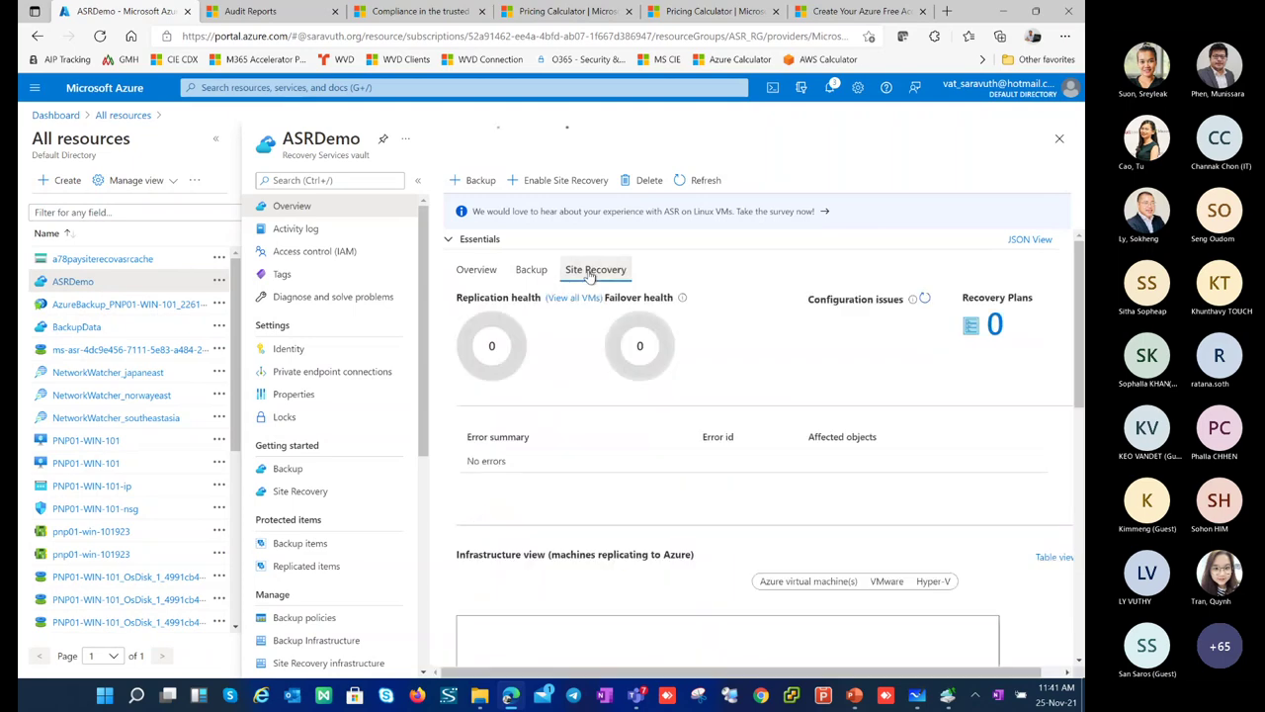
pyautogui.scroll(-2, 627, 423)
pyautogui.scroll(2, 554, 416)
pyautogui.scroll(-1, 368, 401)
pyautogui.scroll(-1, 368, 400)
# Step: Open the vault's Site Recovery getting-started page and highlight the Azure virtual machines, VMware and Hyper-V replication options
pyautogui.click(333, 348)
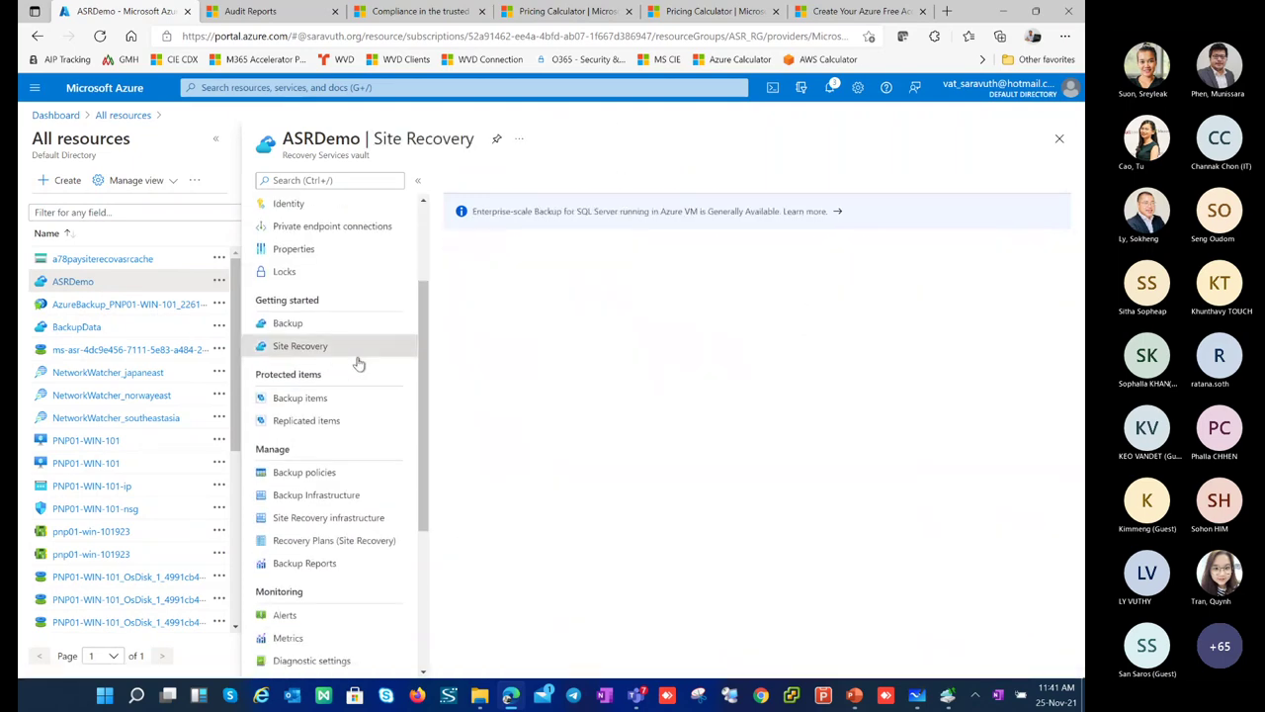
pyautogui.moveTo(542, 427); pyautogui.dragTo(643, 426)
pyautogui.moveTo(770, 425); pyautogui.dragTo(847, 424)
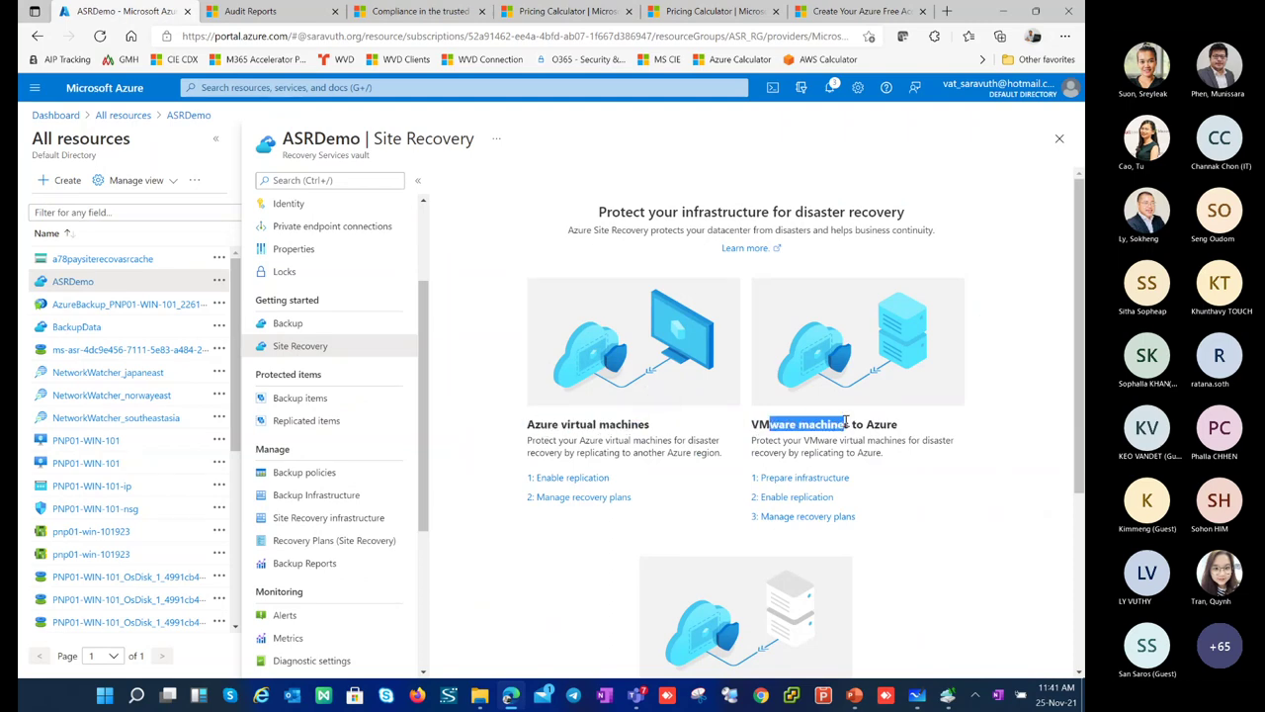
pyautogui.scroll(-3, 805, 481)
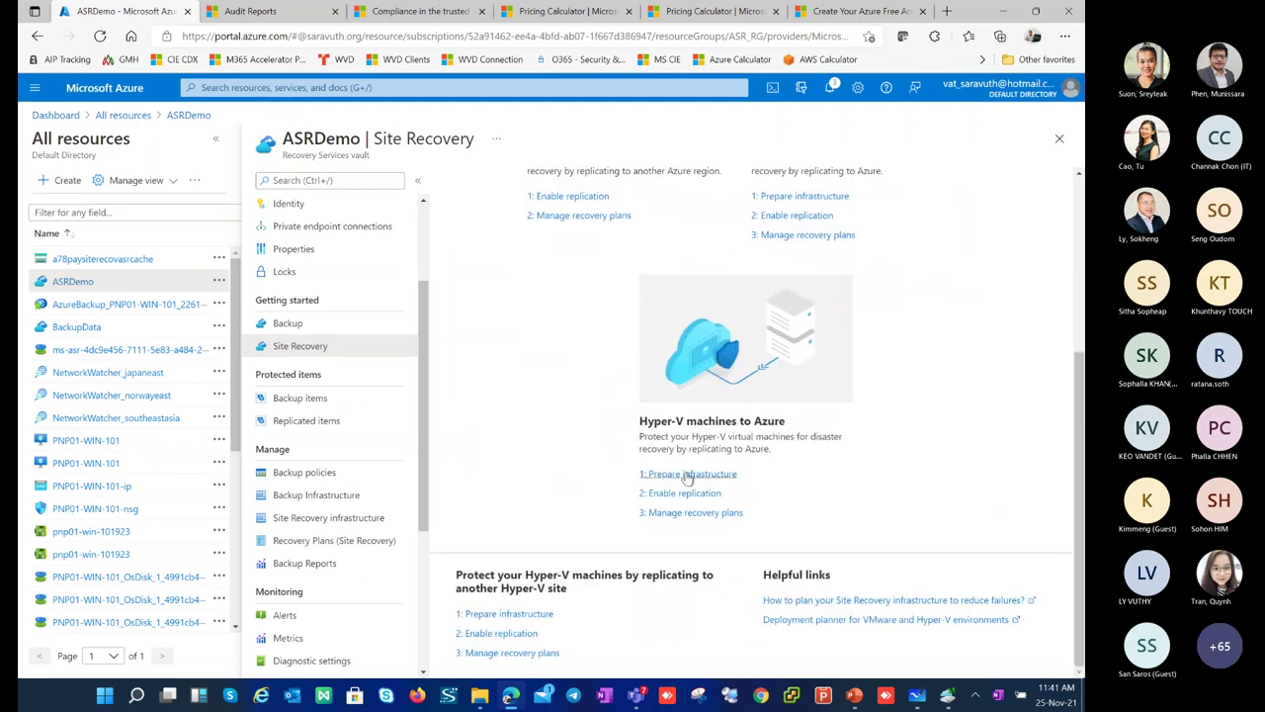
pyautogui.moveTo(684, 423); pyautogui.dragTo(736, 425)
pyautogui.scroll(1, 695, 471)
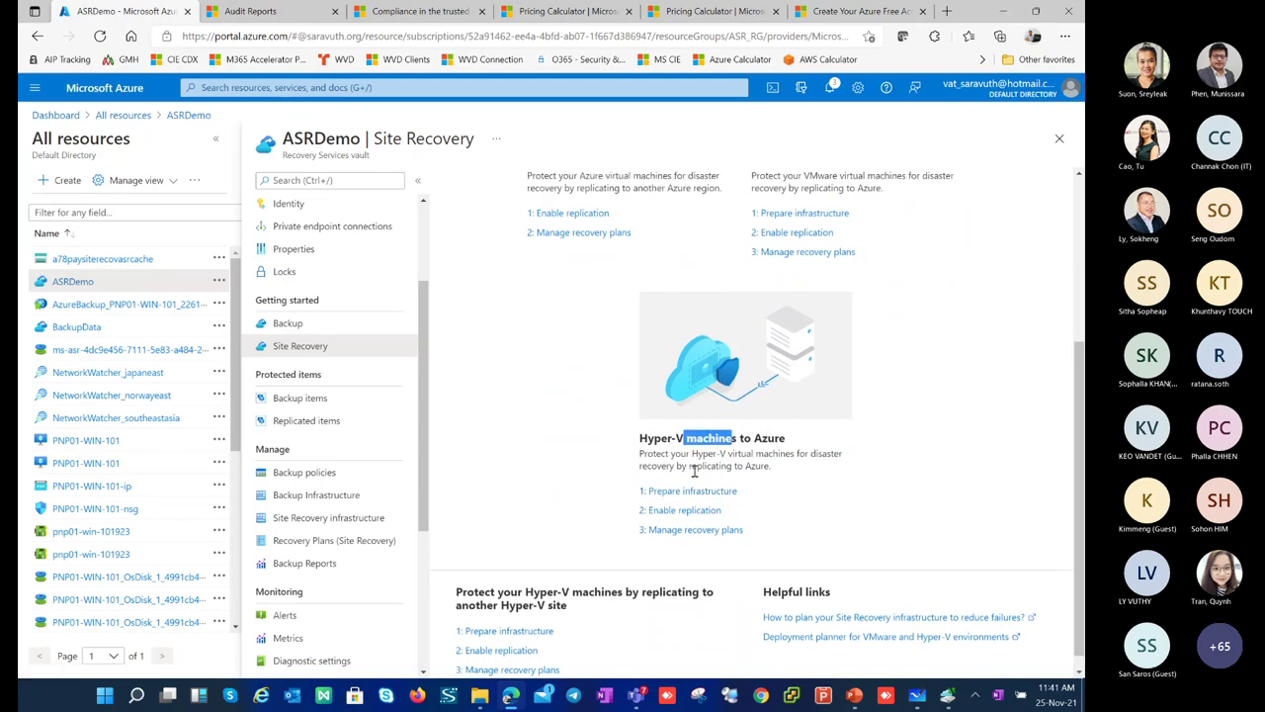
pyautogui.scroll(2, 695, 472)
pyautogui.moveTo(798, 372); pyautogui.dragTo(867, 373)
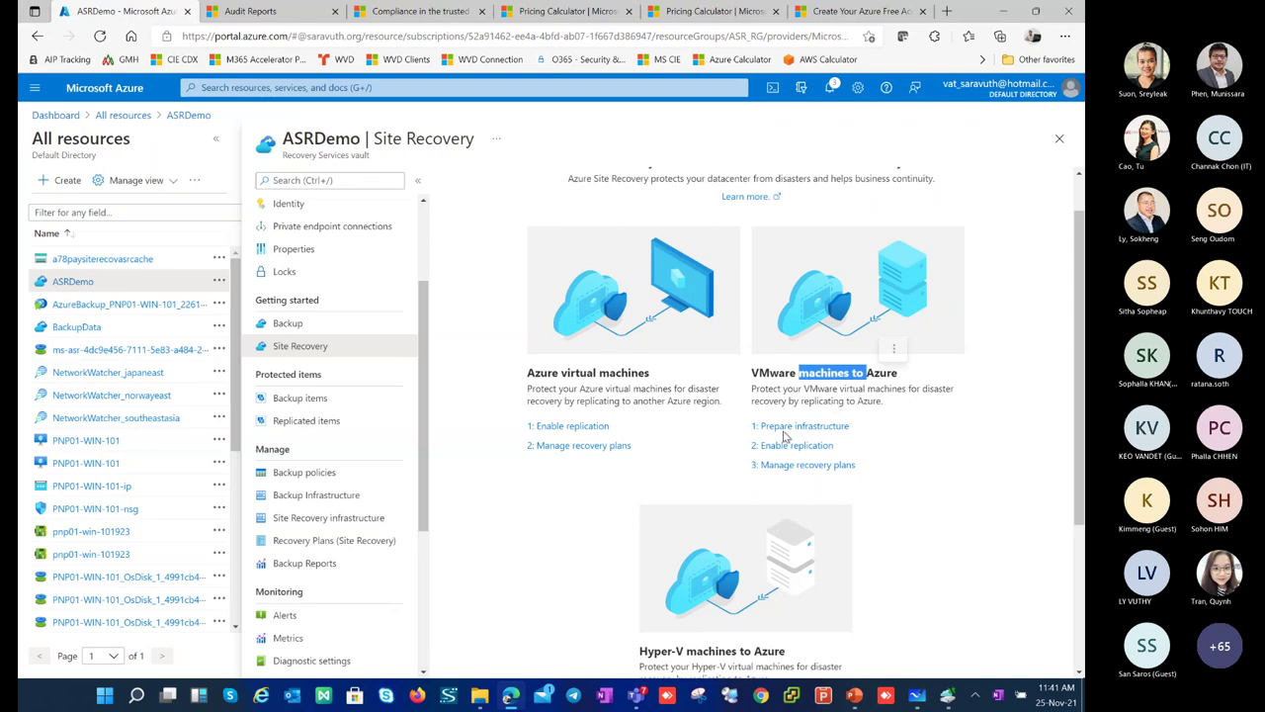
# Step: Open Prepare infrastructure for VMware machines to Azure and highlight the deployment planner's network bandwidth and storage requirements text
pyautogui.click(791, 426)
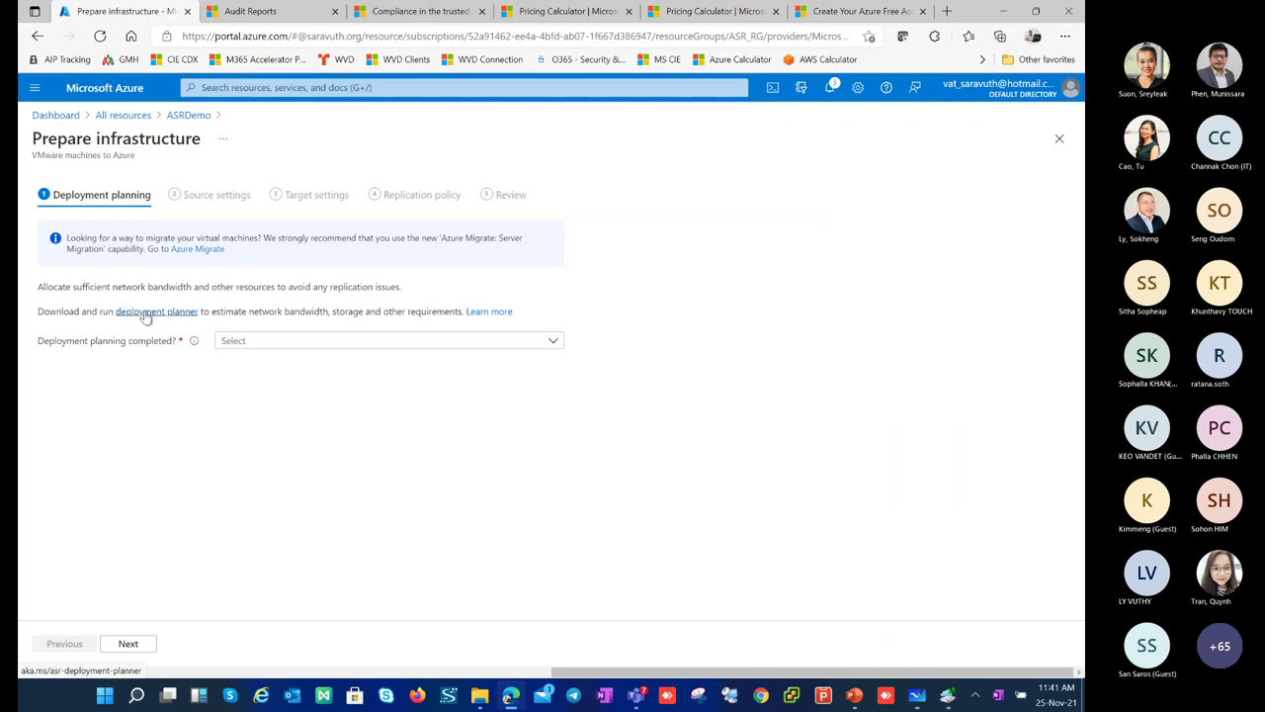
pyautogui.moveTo(202, 311); pyautogui.dragTo(265, 319)
pyautogui.click(416, 314)
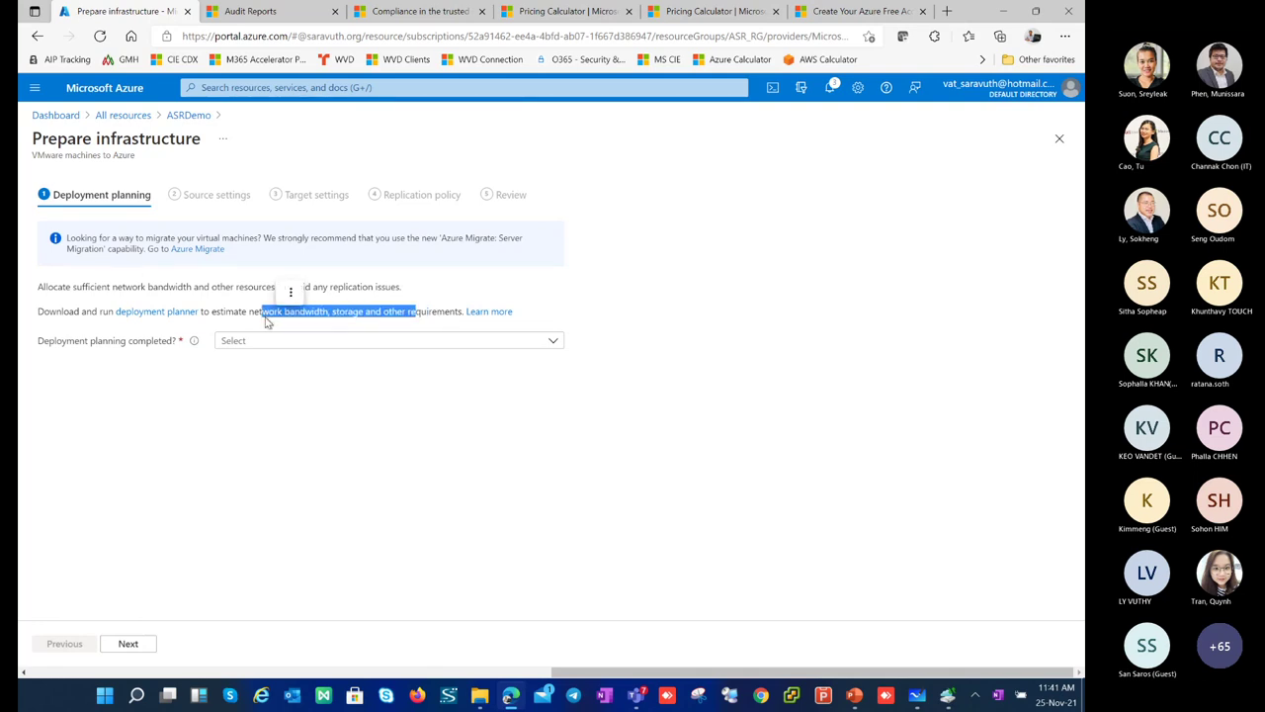
# Step: Answer the Deployment planning completed question and continue to the Source settings
pyautogui.click(280, 341)
pyautogui.click(257, 364)
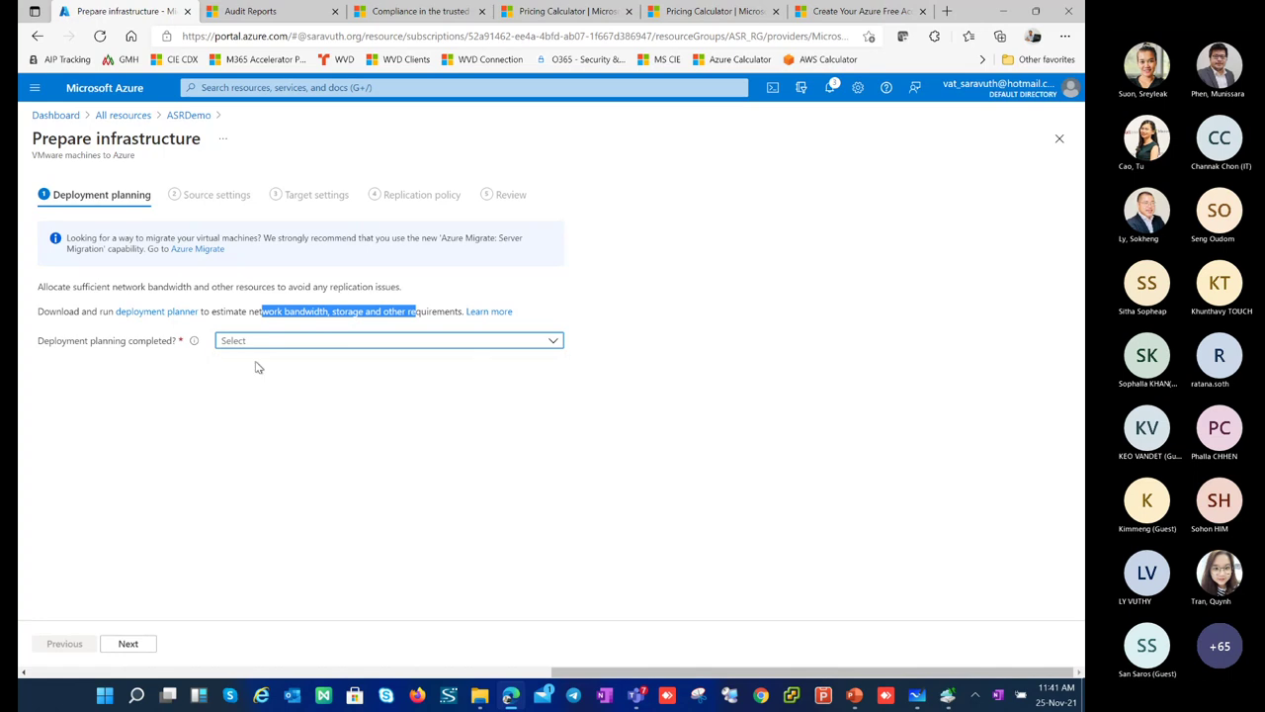
pyautogui.click(127, 643)
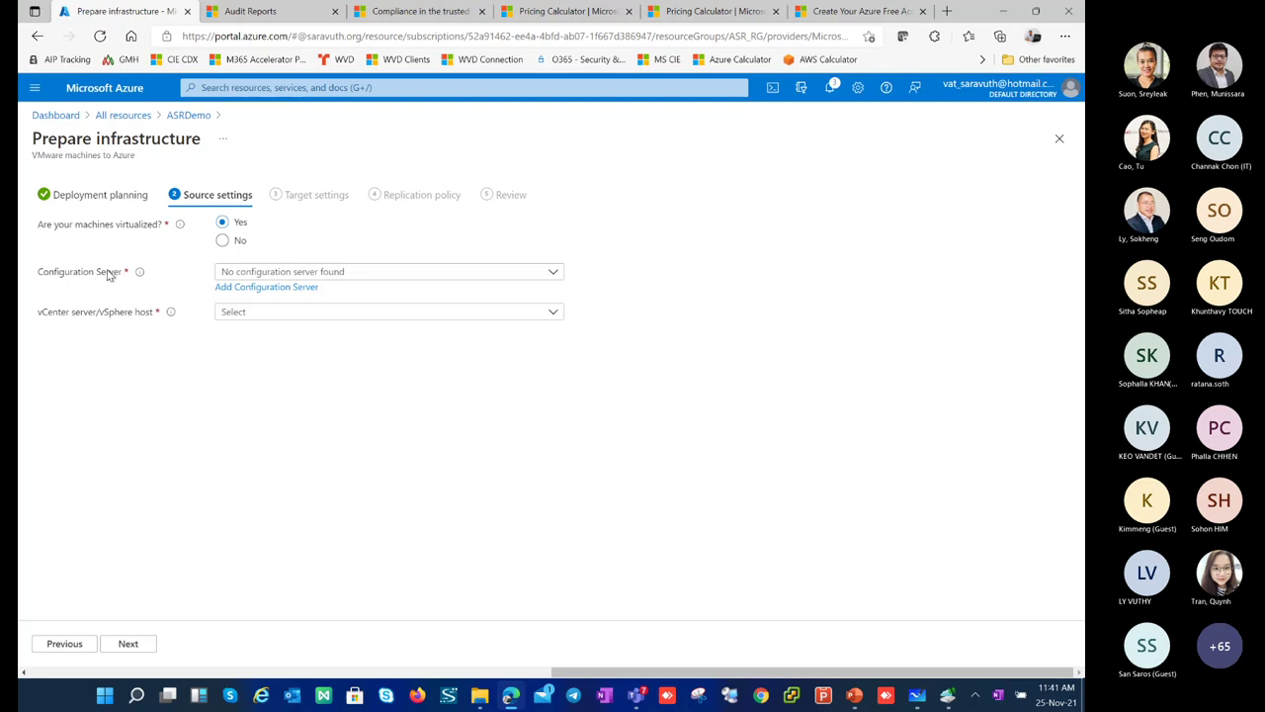
# Step: Check the available Configuration Server choices and open the instructions for adding a configuration server
pyautogui.click(305, 274)
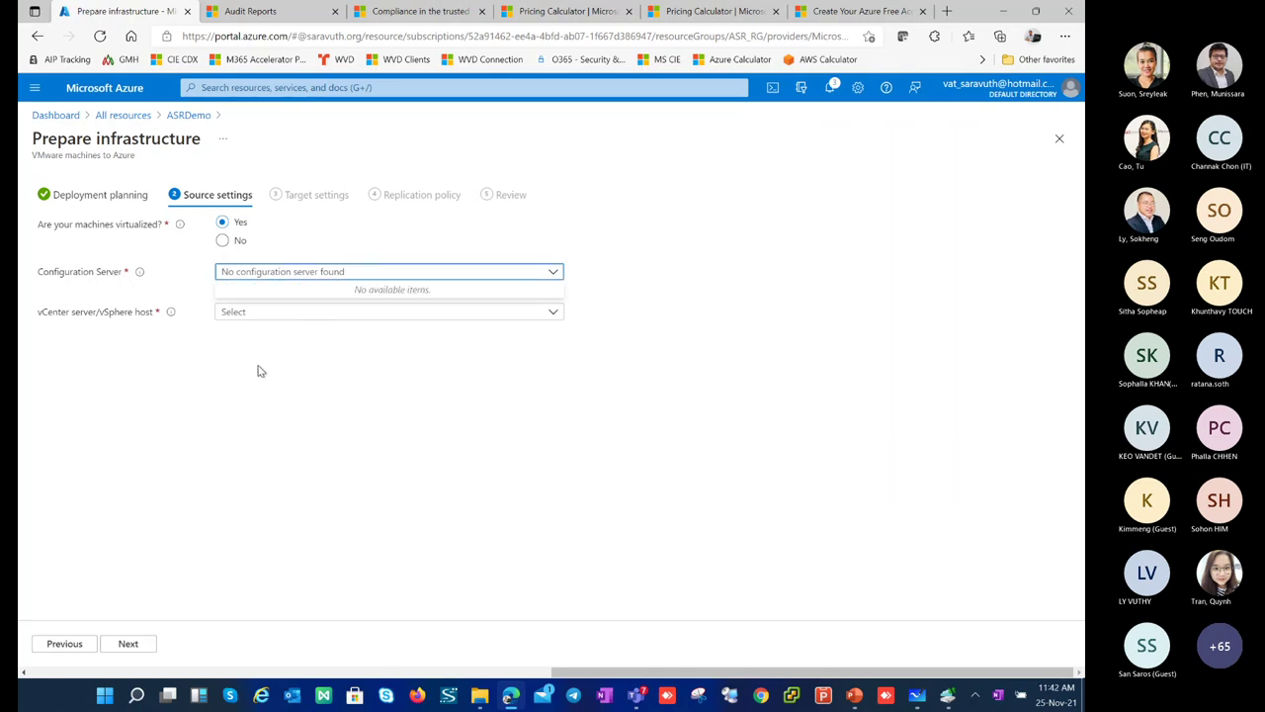
pyautogui.click(260, 371)
pyautogui.click(265, 286)
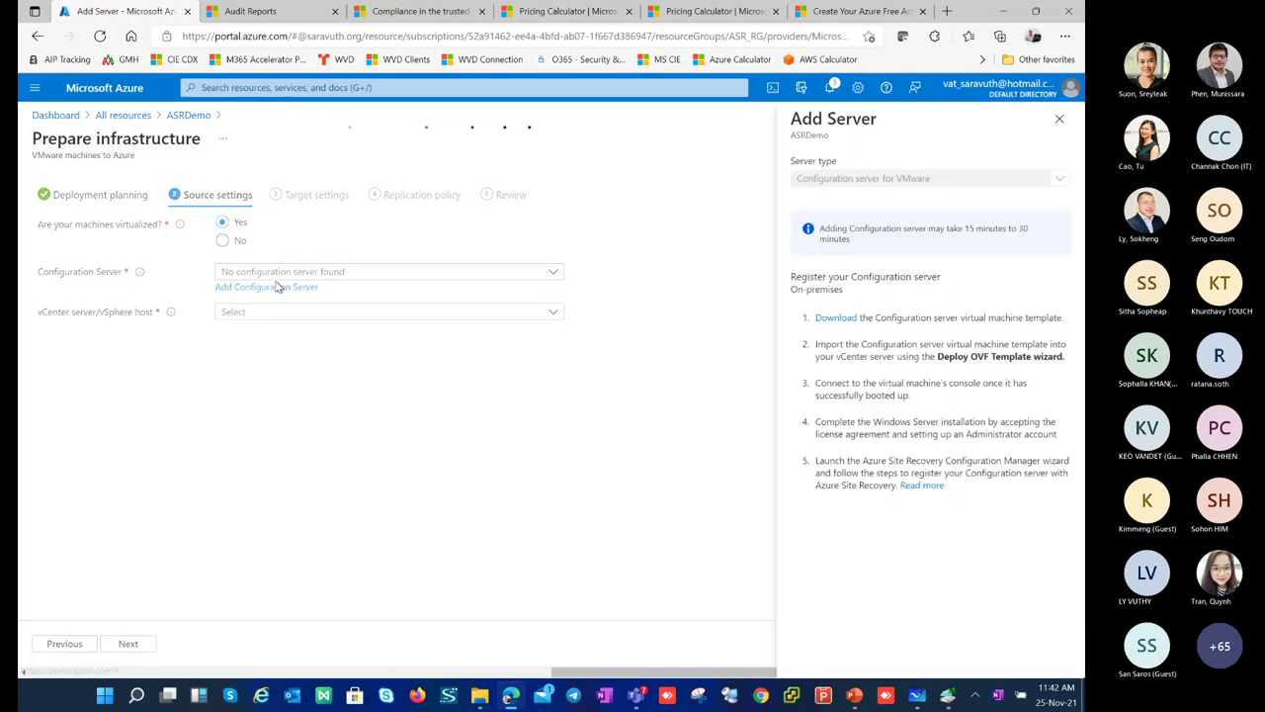
# Step: Highlight the Deploy OVF Template wizard instruction among the steps for registering the VMware configuration server
pyautogui.moveTo(937, 357); pyautogui.dragTo(988, 364)
pyautogui.click(1000, 358)
pyautogui.moveTo(1045, 357); pyautogui.dragTo(942, 359)
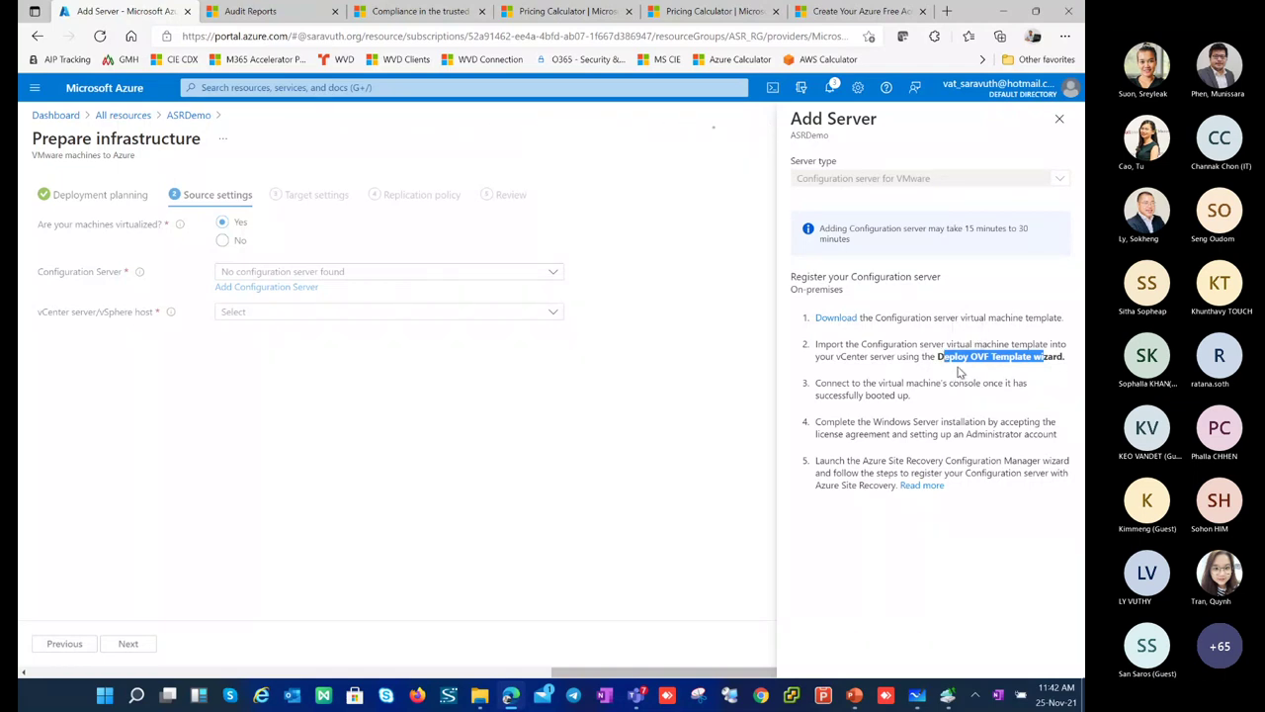
pyautogui.click(947, 362)
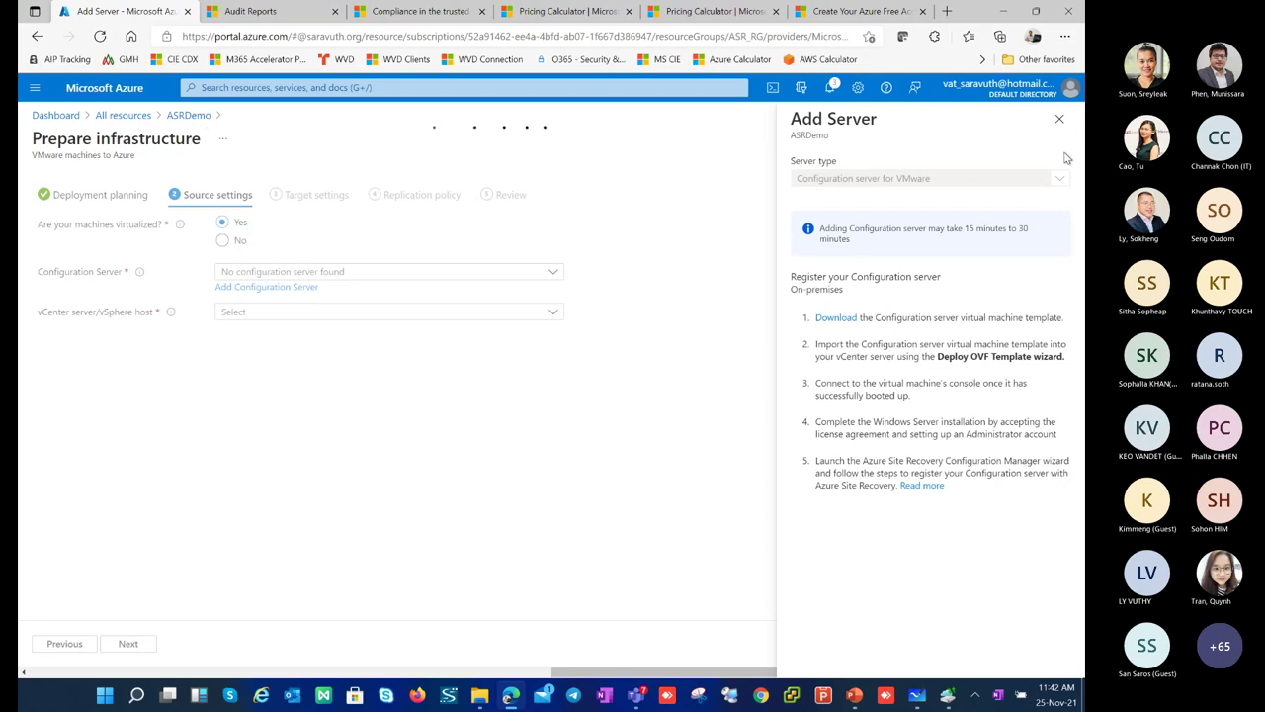
# Step: Close the Add Server instructions and view the available vCenter server/vSphere host choices
pyautogui.click(1059, 118)
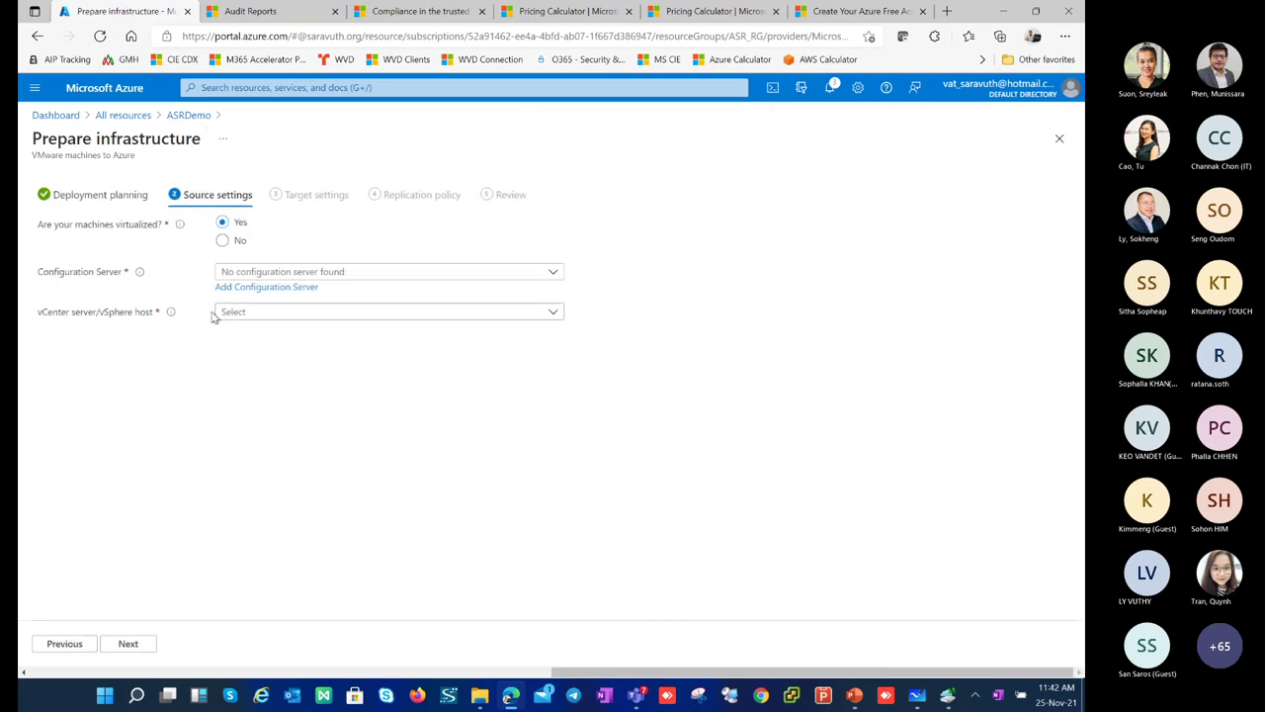
pyautogui.click(263, 315)
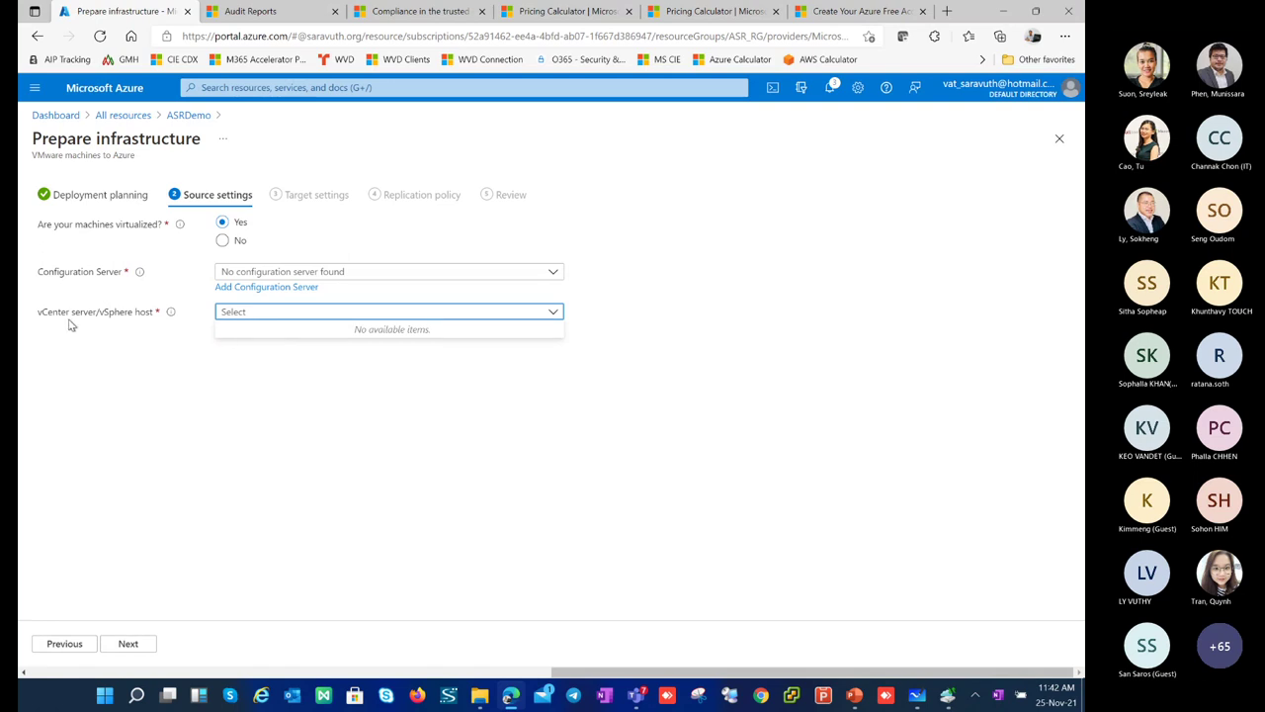
# Step: Return to the ASRDemo vault's Site Recovery page and open Prepare infrastructure for Hyper-V machines to Azure
pyautogui.click(180, 122)
pyautogui.click(179, 121)
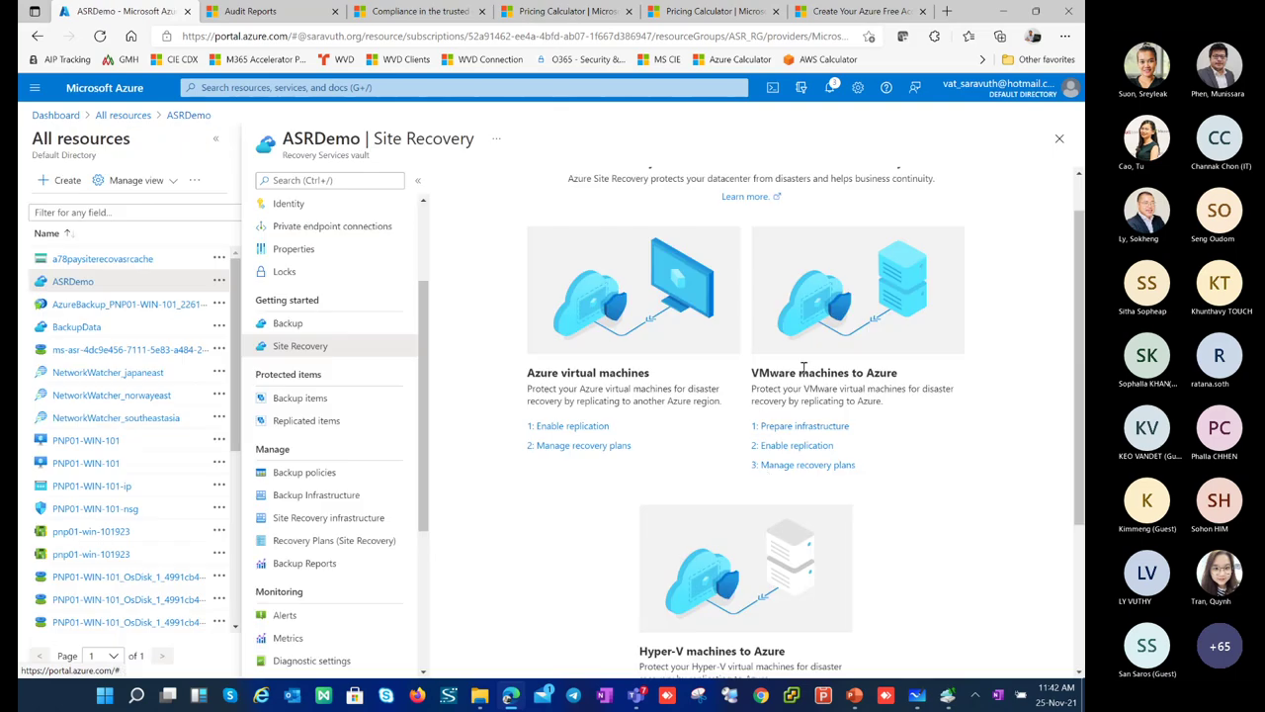
pyautogui.scroll(-3, 801, 445)
pyautogui.click(704, 551)
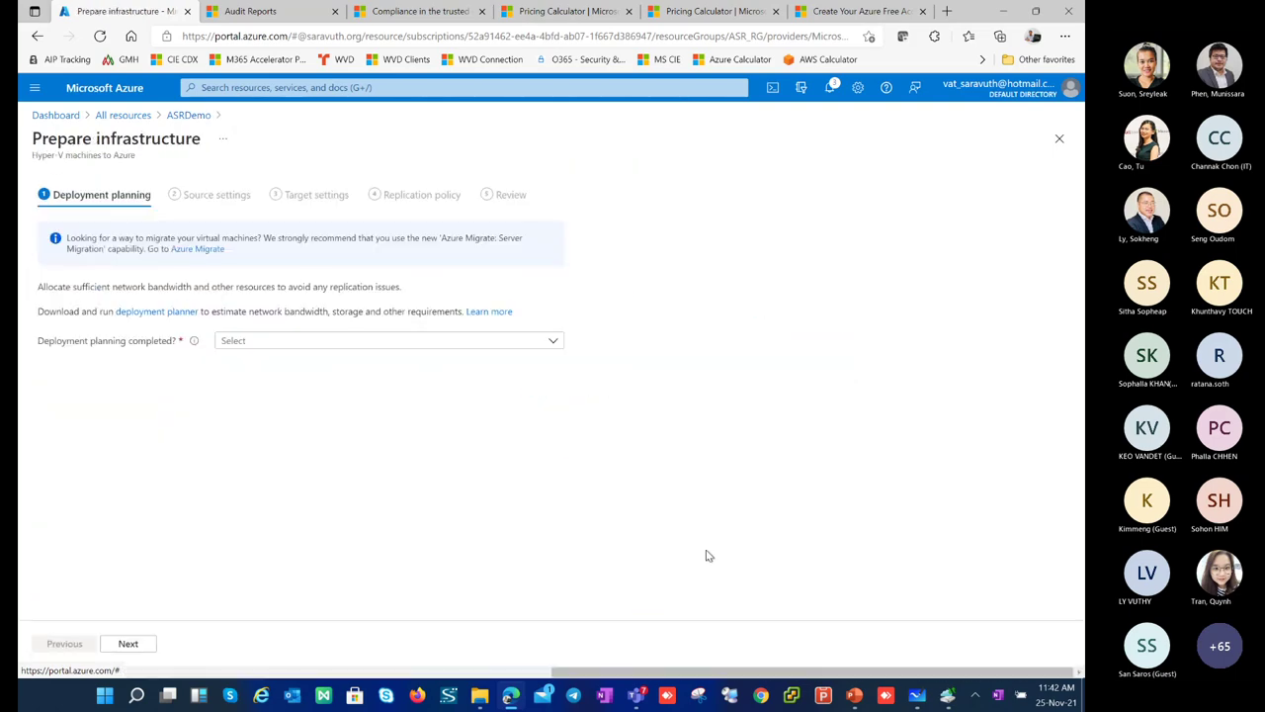
# Step: Answer the Deployment planning completed question with "I will do it later" and continue to the Hyper-V source settings
pyautogui.click(228, 341)
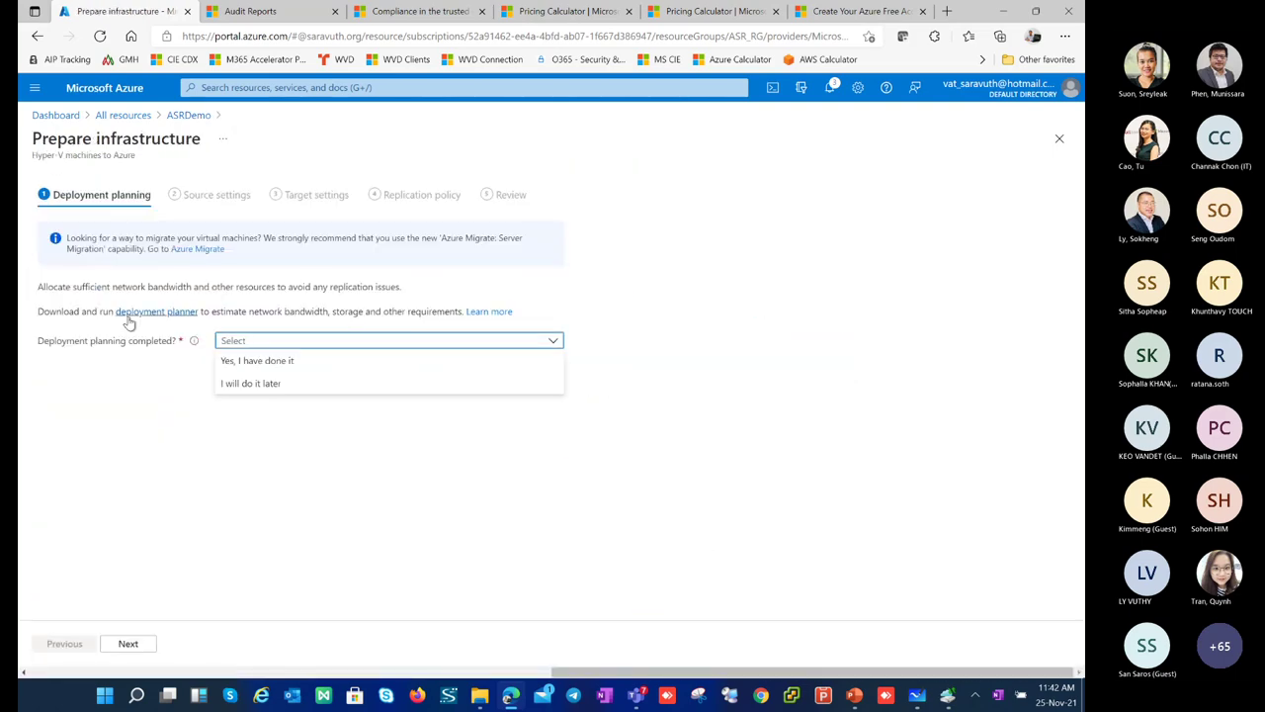
pyautogui.click(263, 360)
pyautogui.click(261, 346)
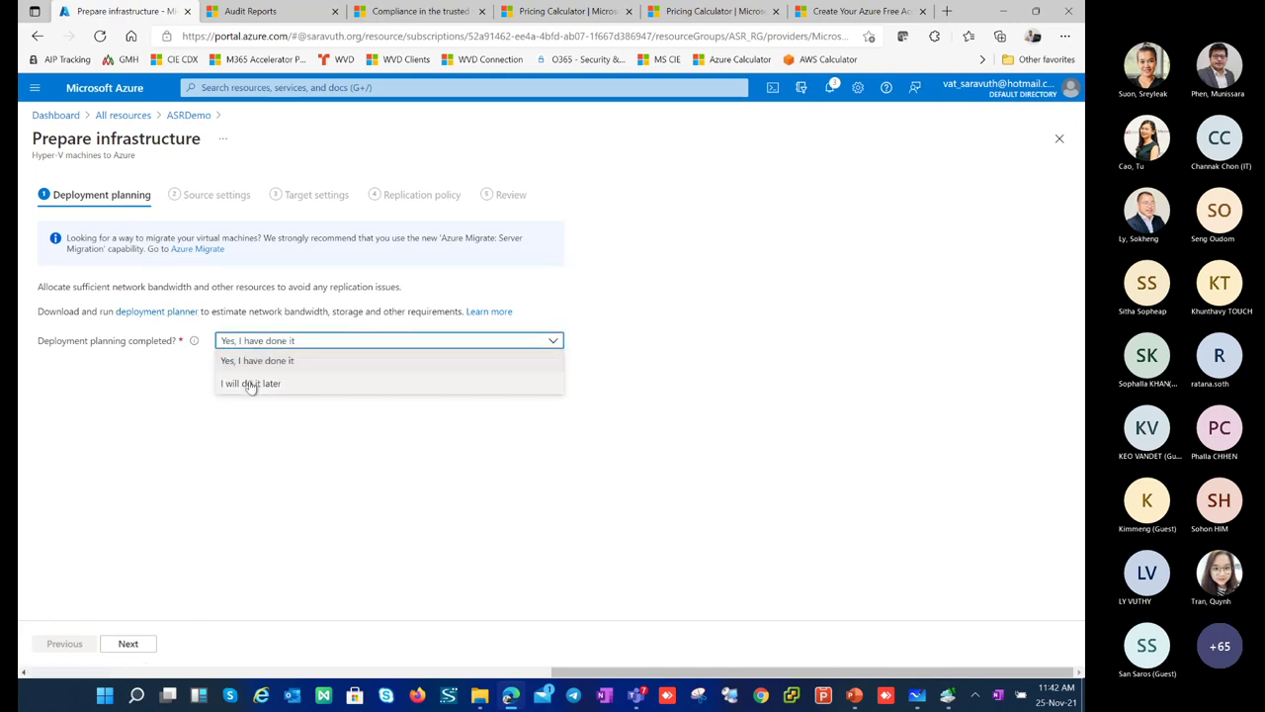
pyautogui.click(249, 384)
pyautogui.click(138, 645)
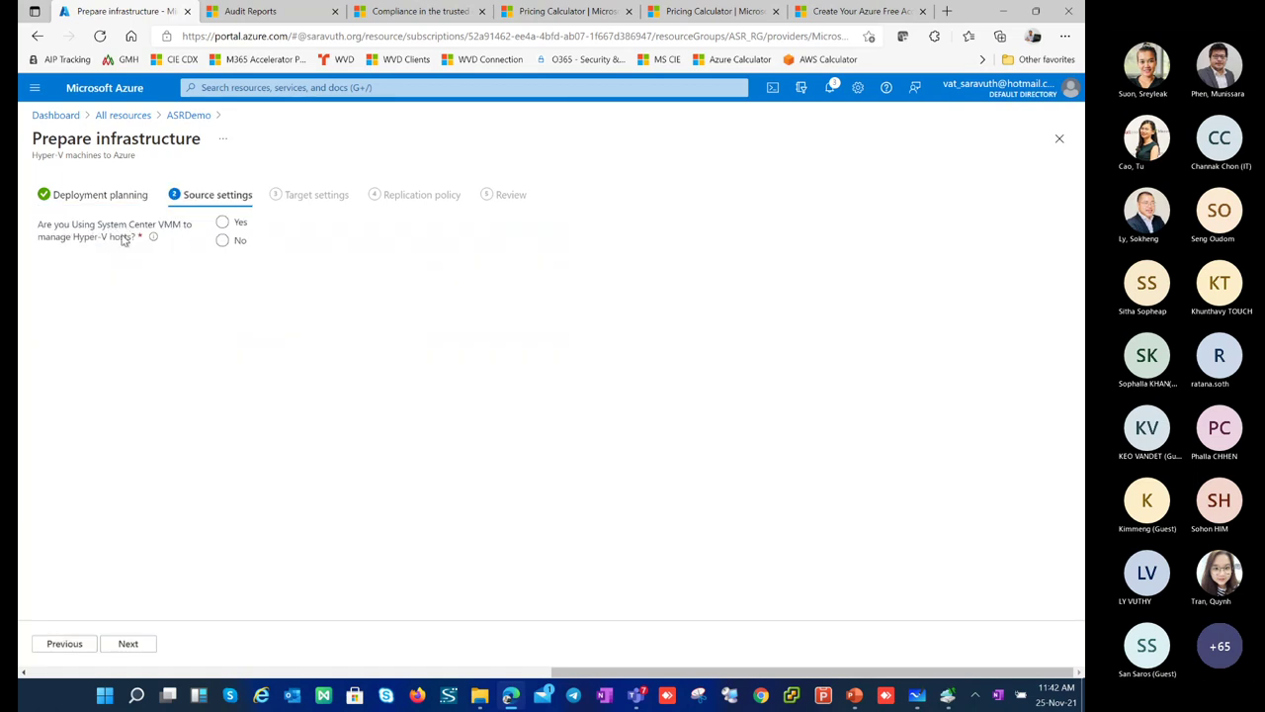
# Step: Choose No for System Center VMM management and open the instructions for adding a Hyper-V server to the HQ site
pyautogui.click(223, 241)
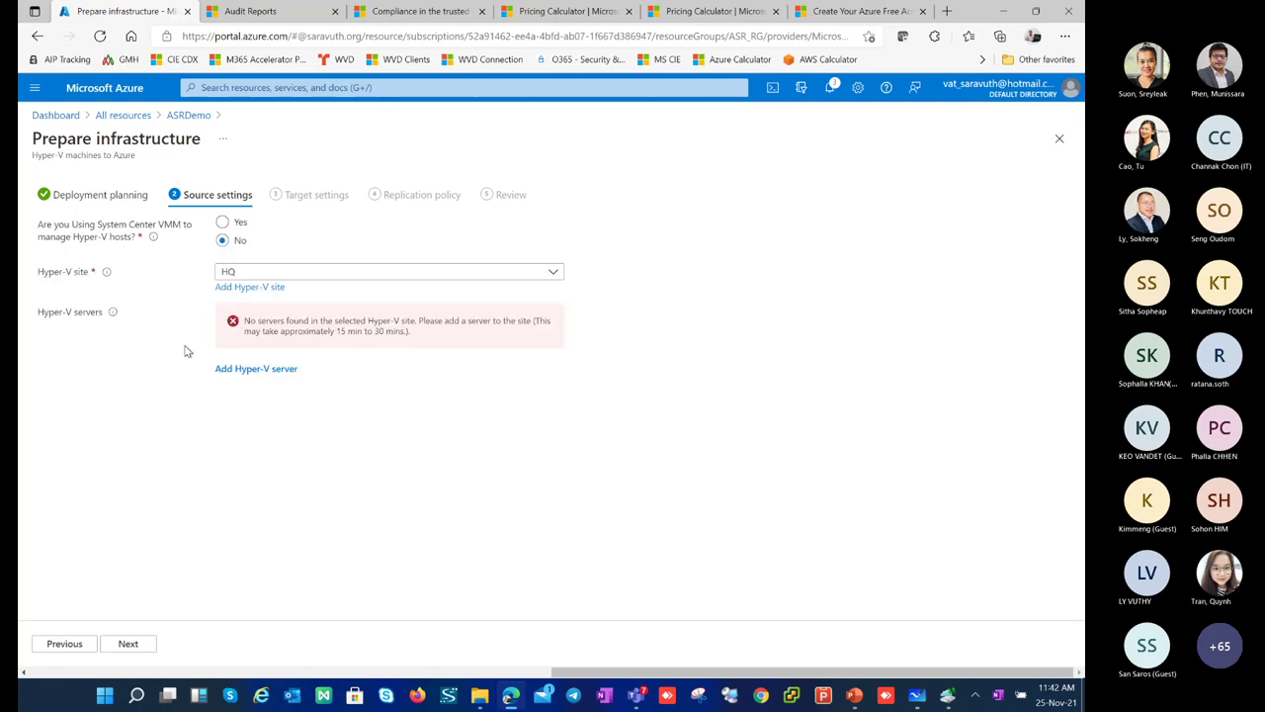
pyautogui.click(265, 273)
pyautogui.click(265, 273)
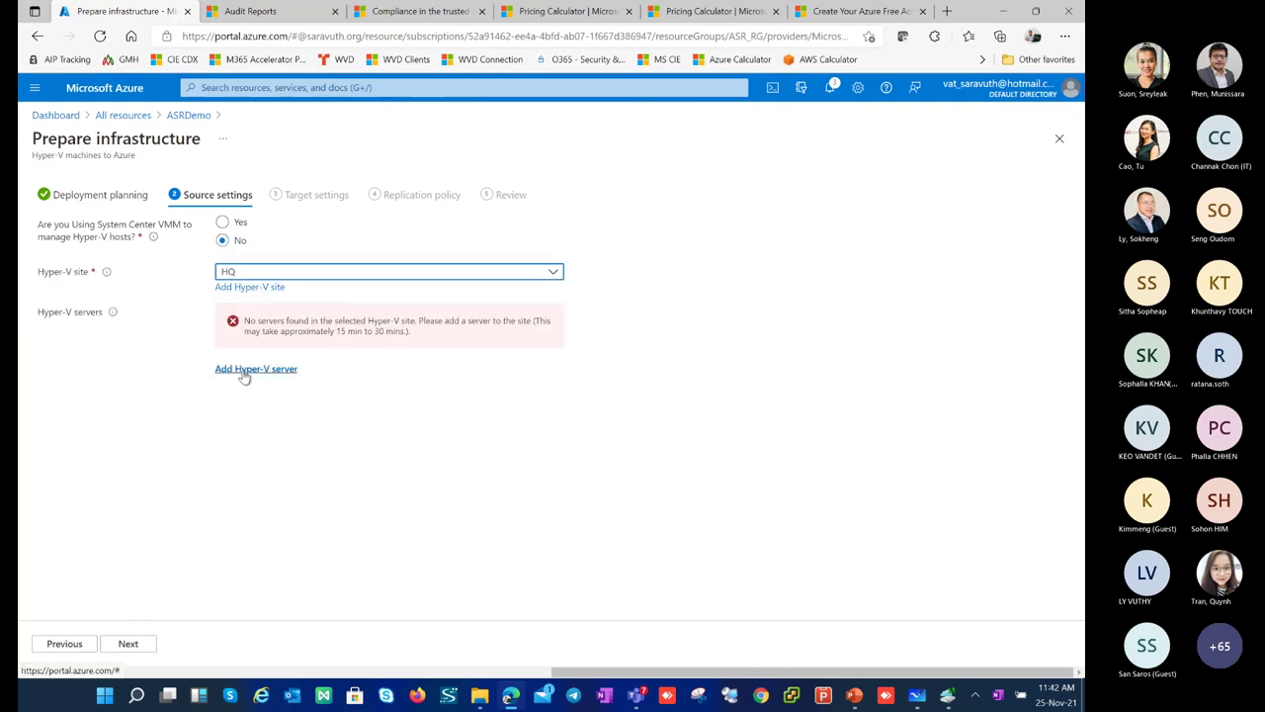
pyautogui.click(248, 369)
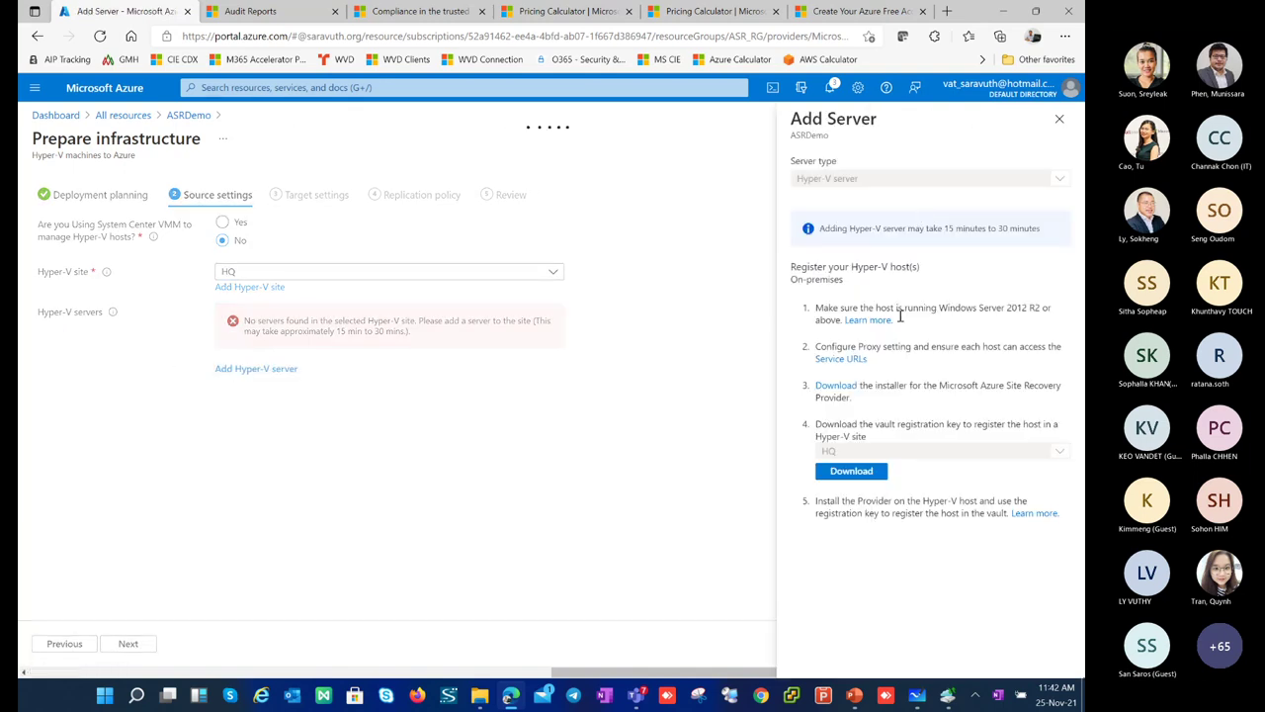
# Step: Highlight the Windows Server 2012 R2 requirement and the vault registration key instruction in the Hyper-V host registration steps
pyautogui.moveTo(983, 310); pyautogui.dragTo(1034, 311)
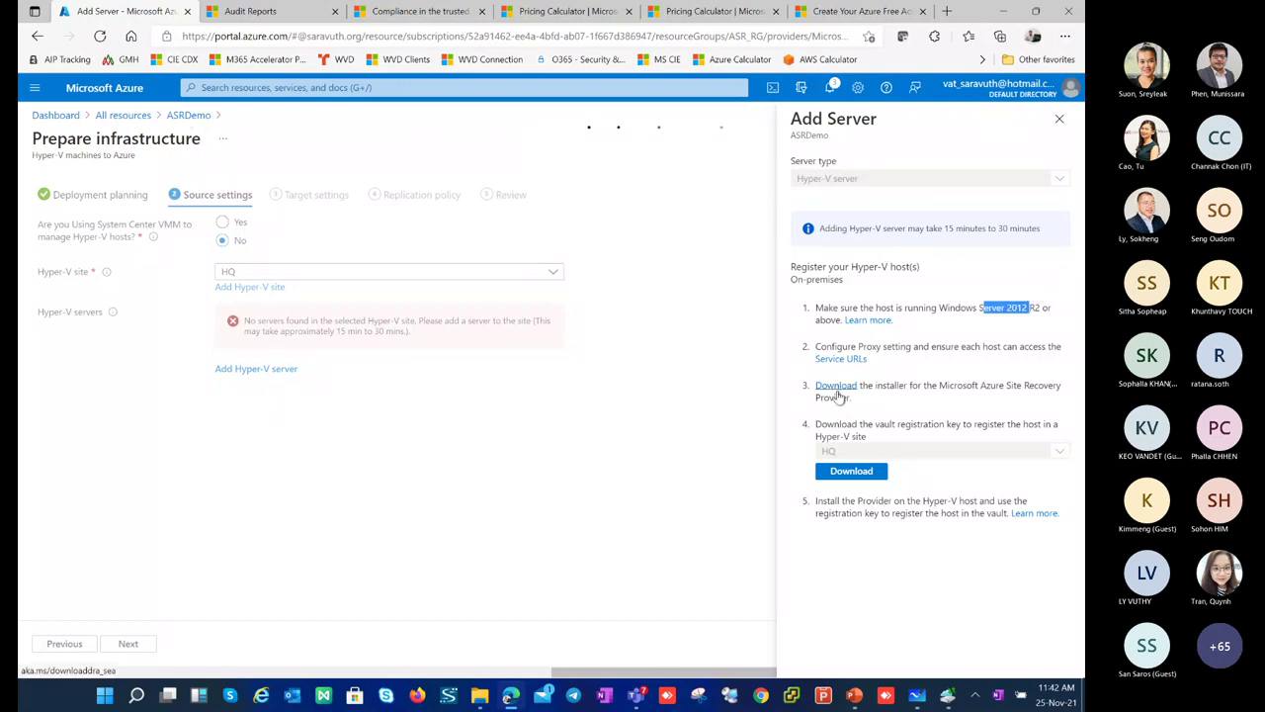
pyautogui.moveTo(826, 425); pyautogui.dragTo(869, 440)
pyautogui.click(895, 425)
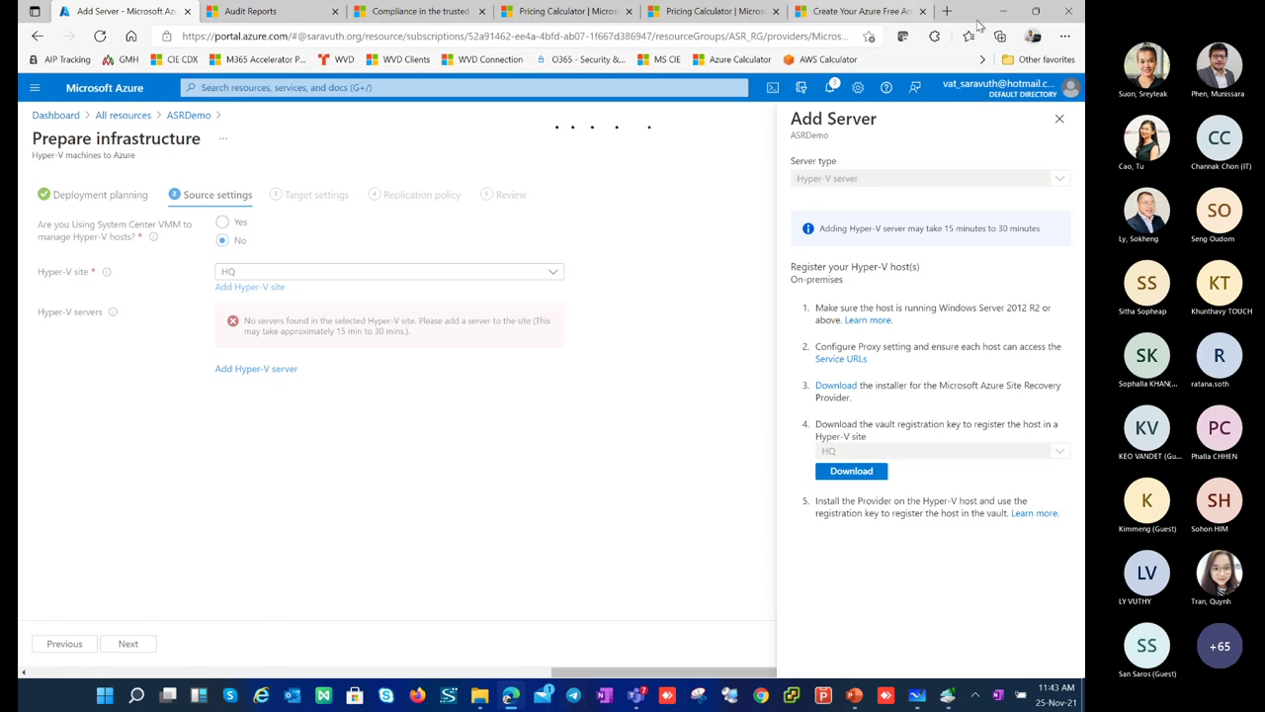
# Step: Switch to the PowerPoint presentation and show the closing "Thank you!" slide
pyautogui.click(1006, 14)
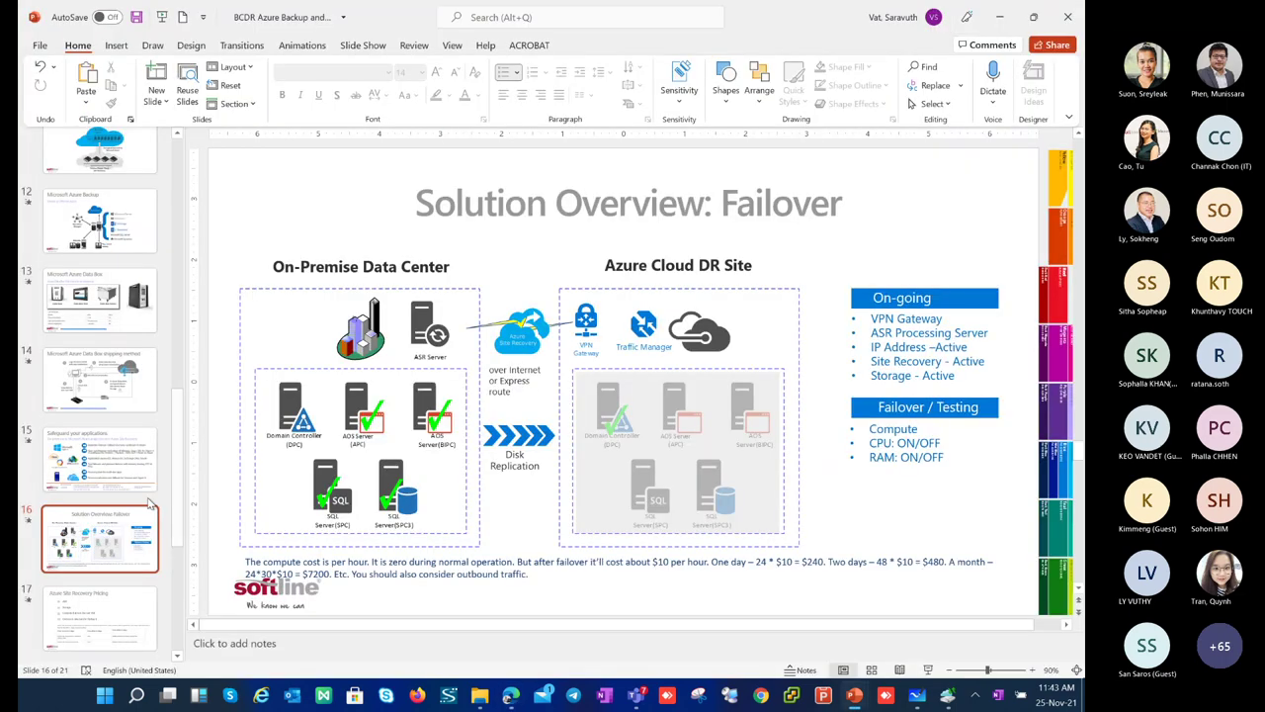
pyautogui.scroll(-4, 129, 542)
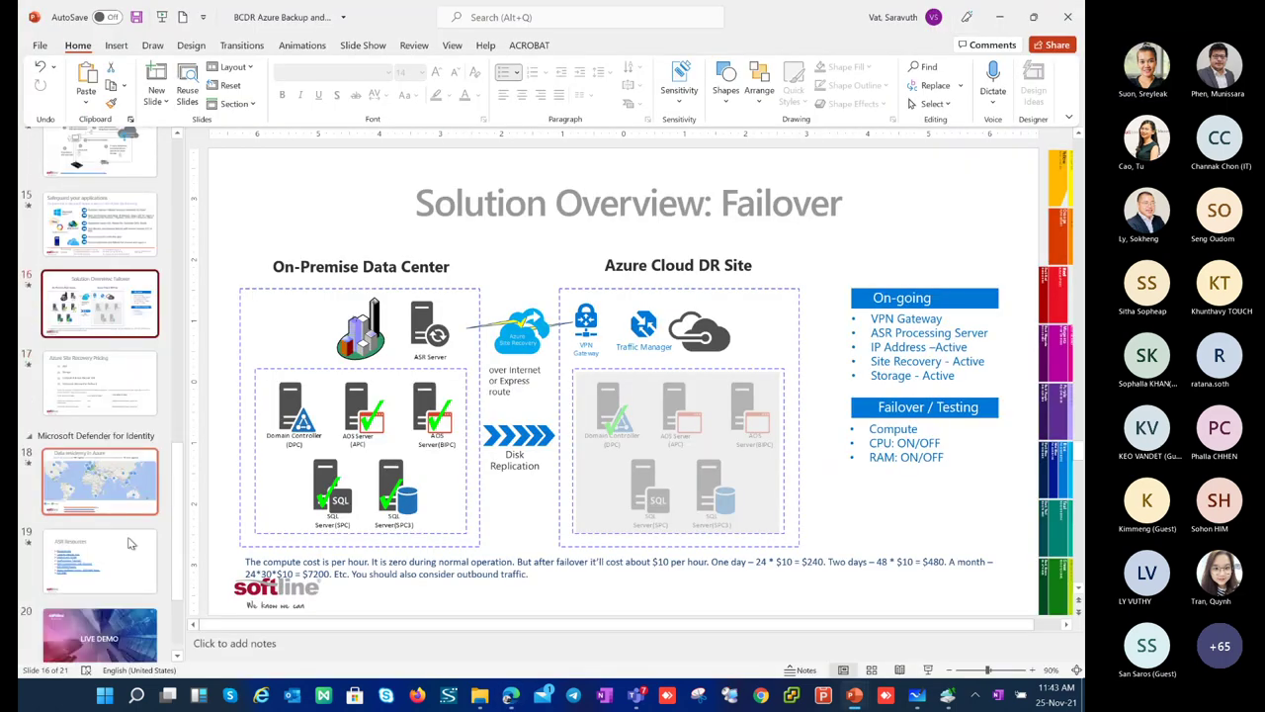
pyautogui.click(114, 598)
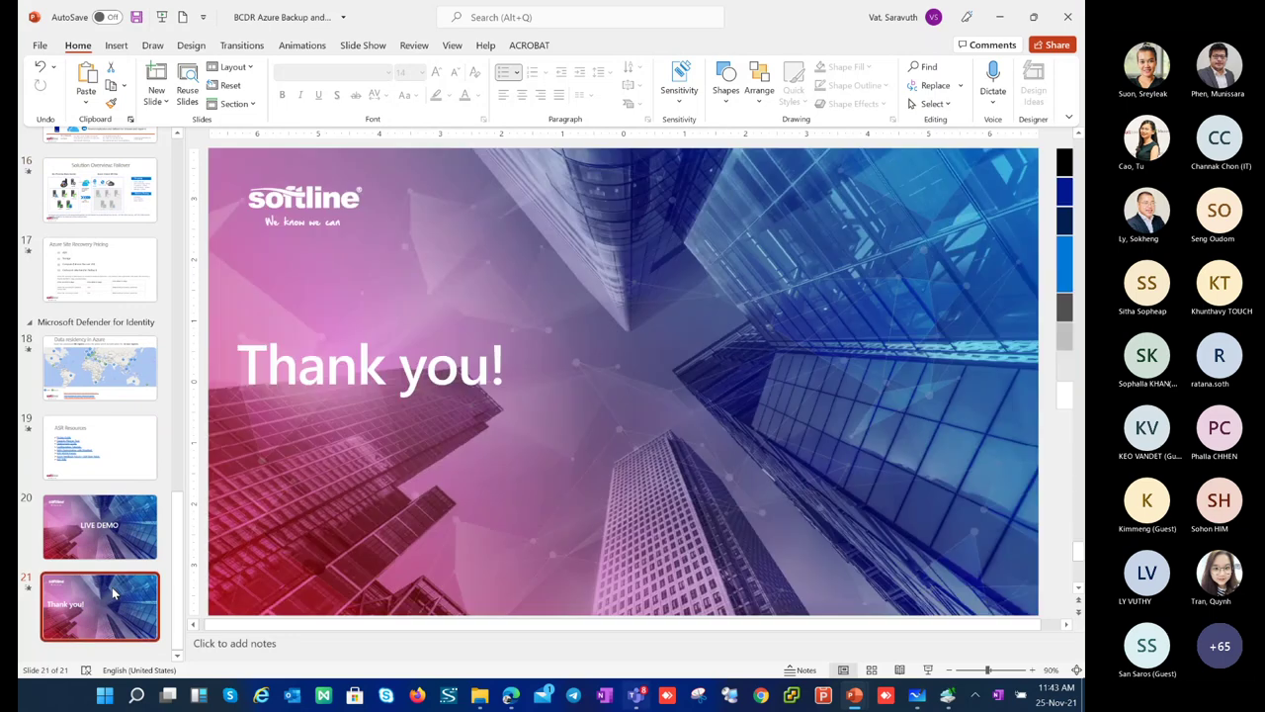